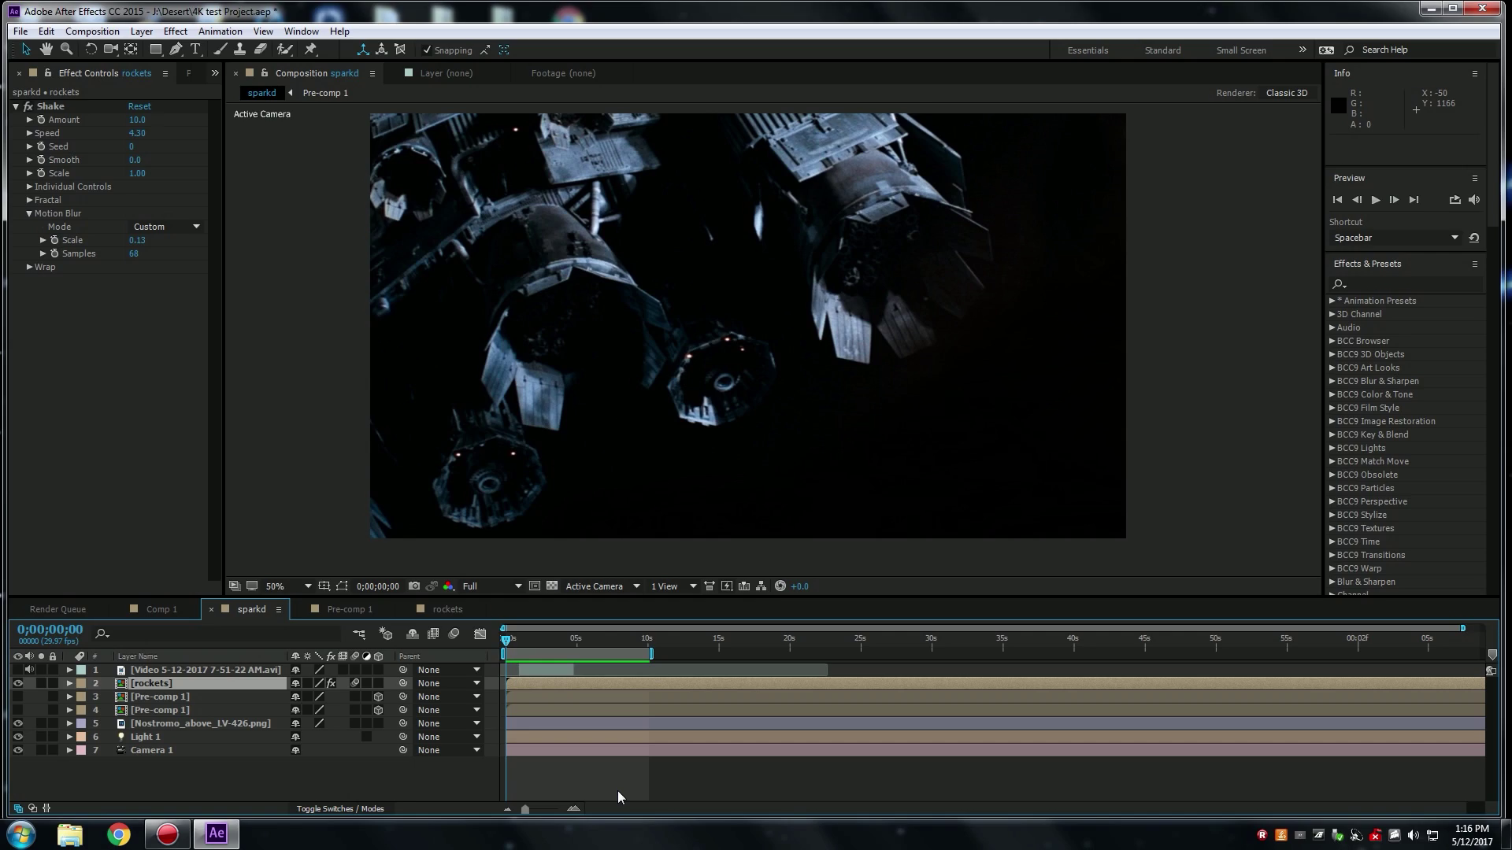
Play and scrub through the finished rocket sparks composition to examine the effect, finishing at the start of the timeline.
key("space")
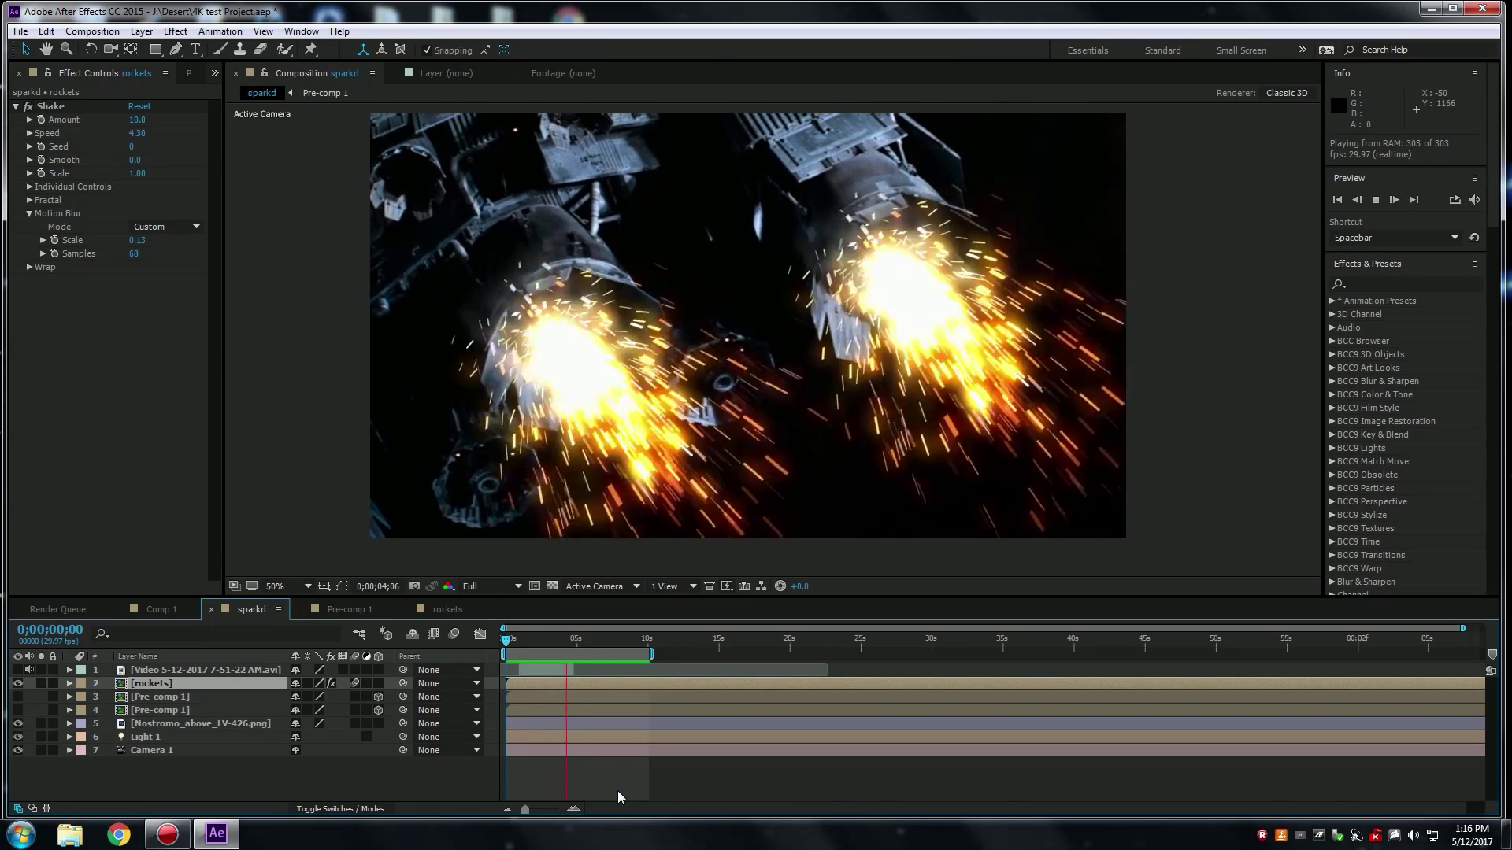
left_click(597, 646)
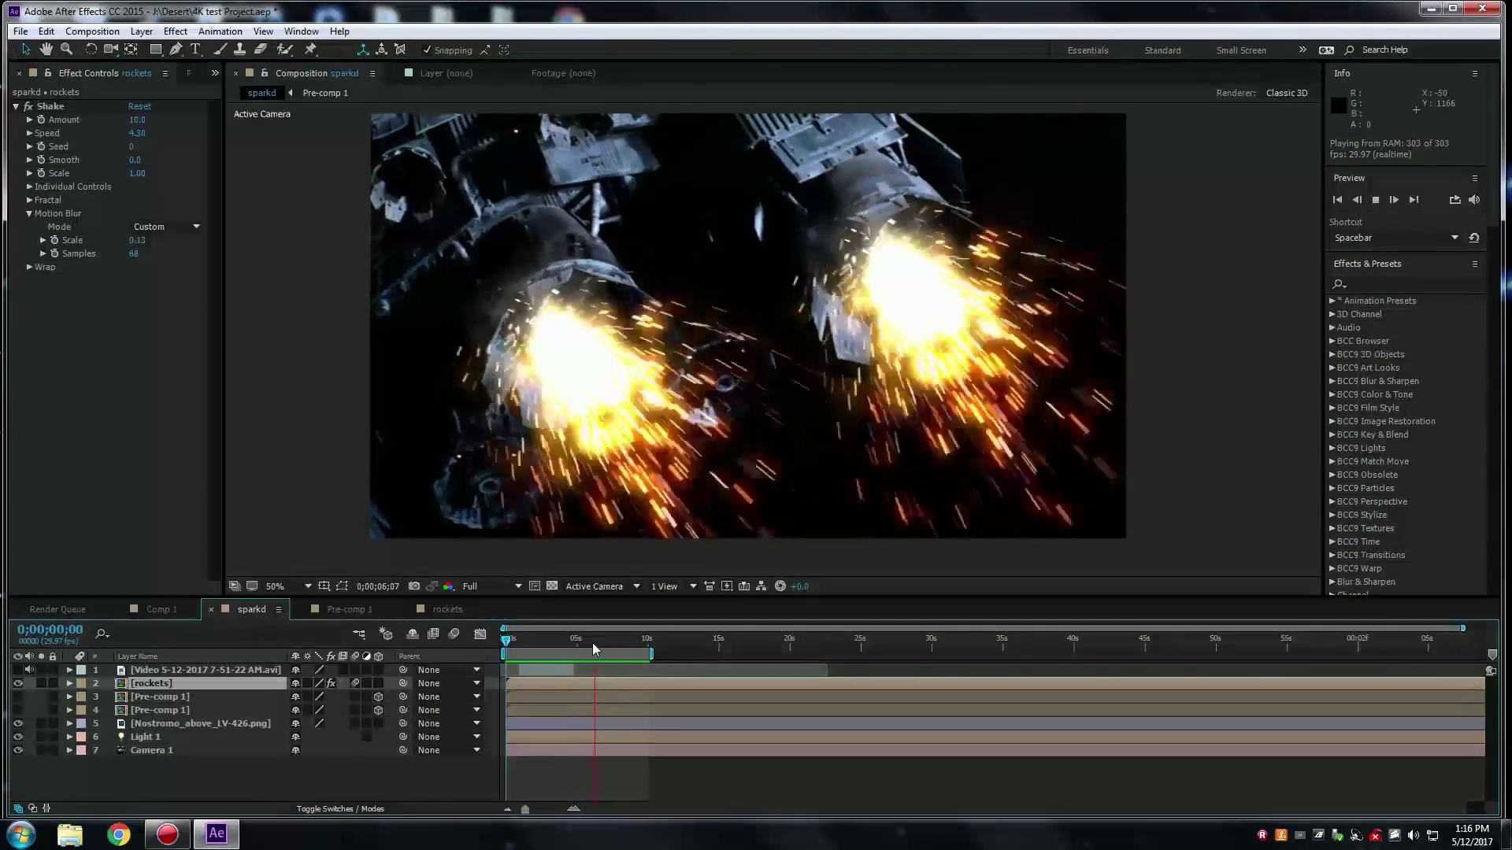
left_click_drag(597, 646, 599, 648)
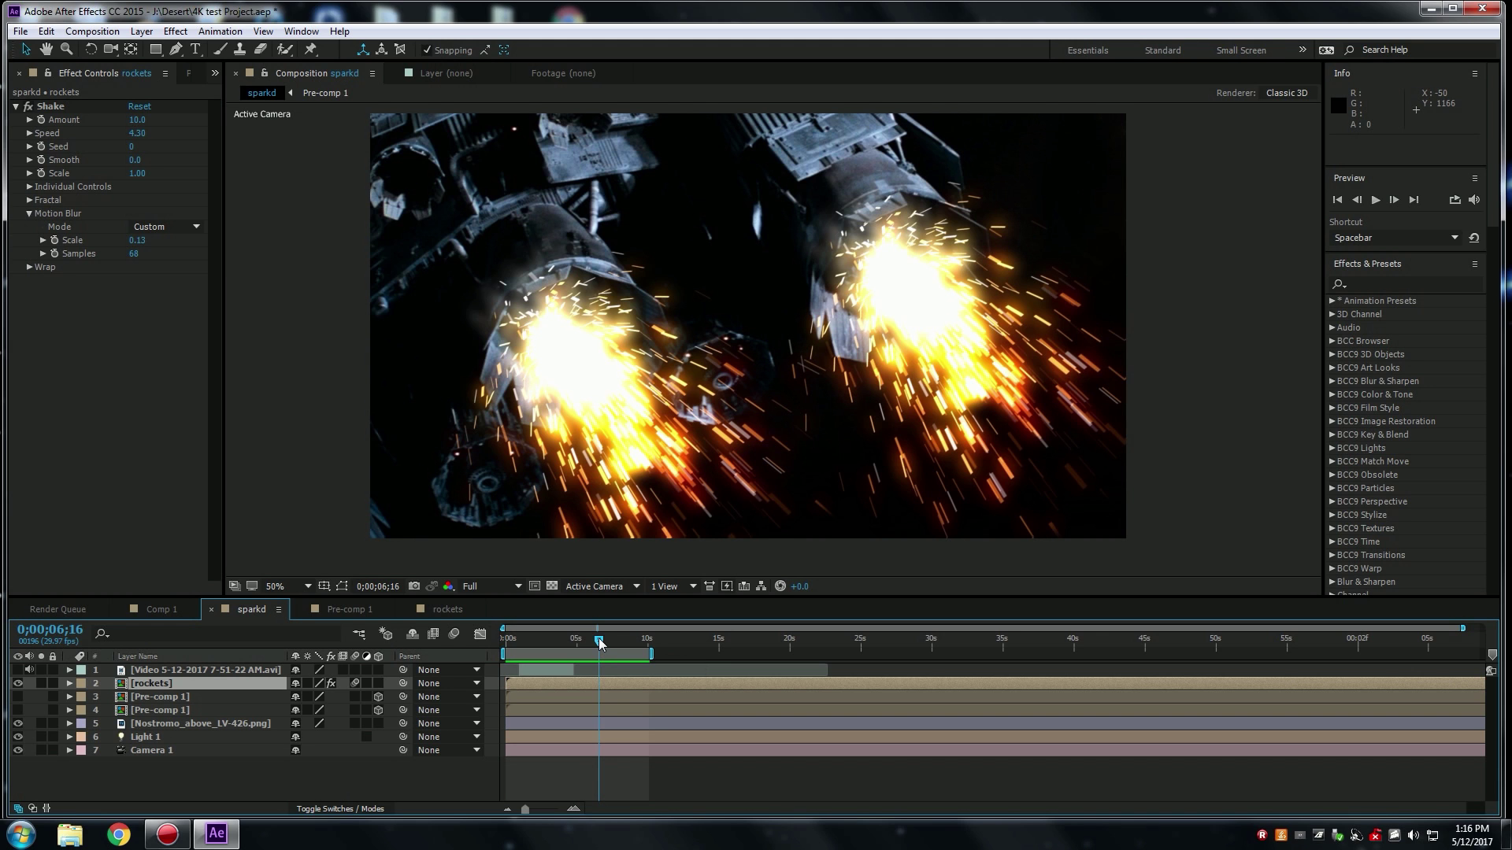
left_click_drag(599, 643, 604, 647)
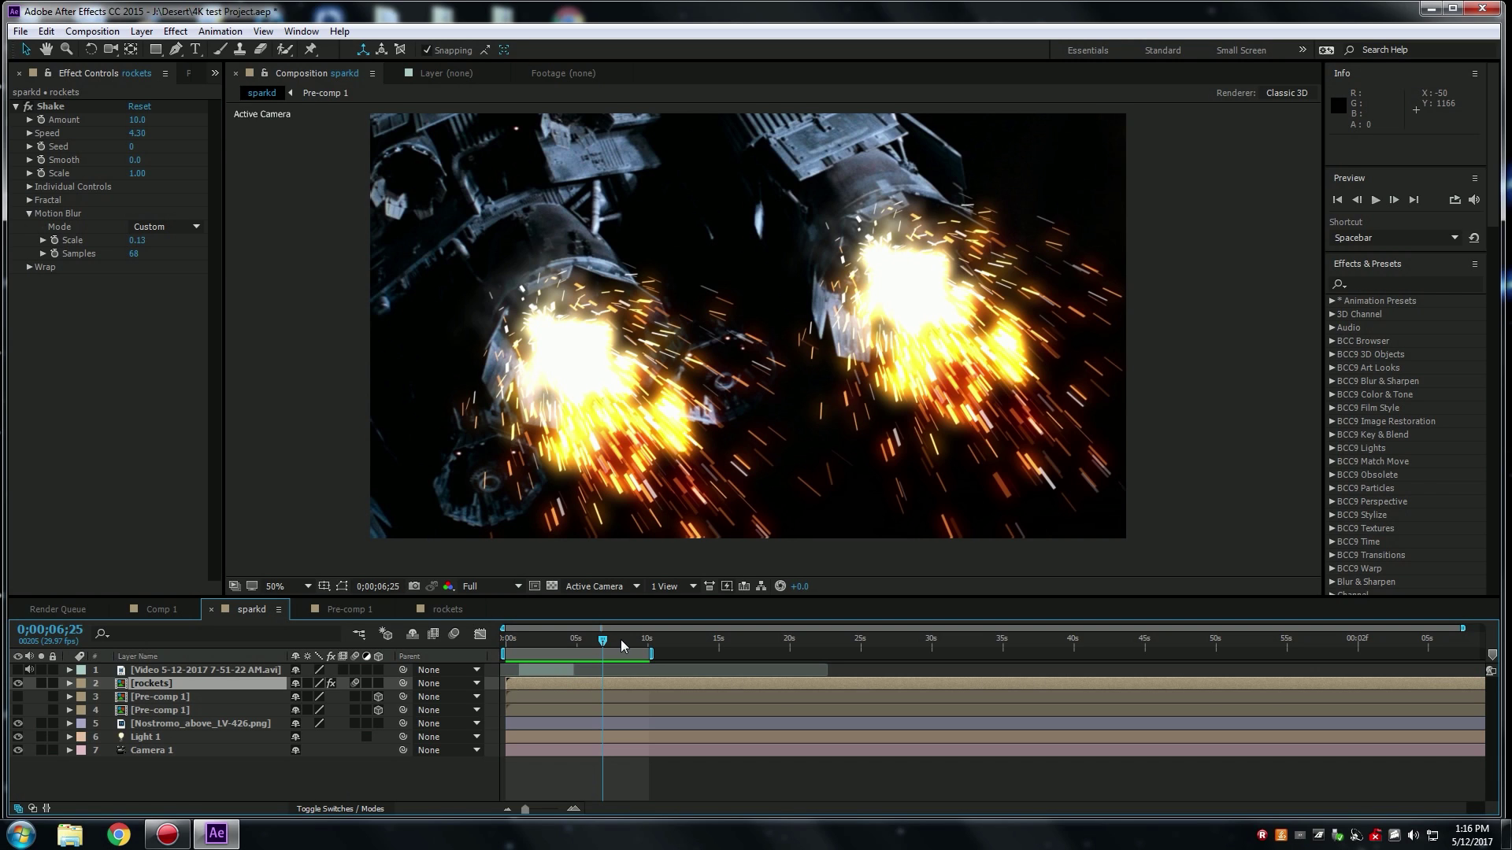
left_click_drag(605, 637, 505, 639)
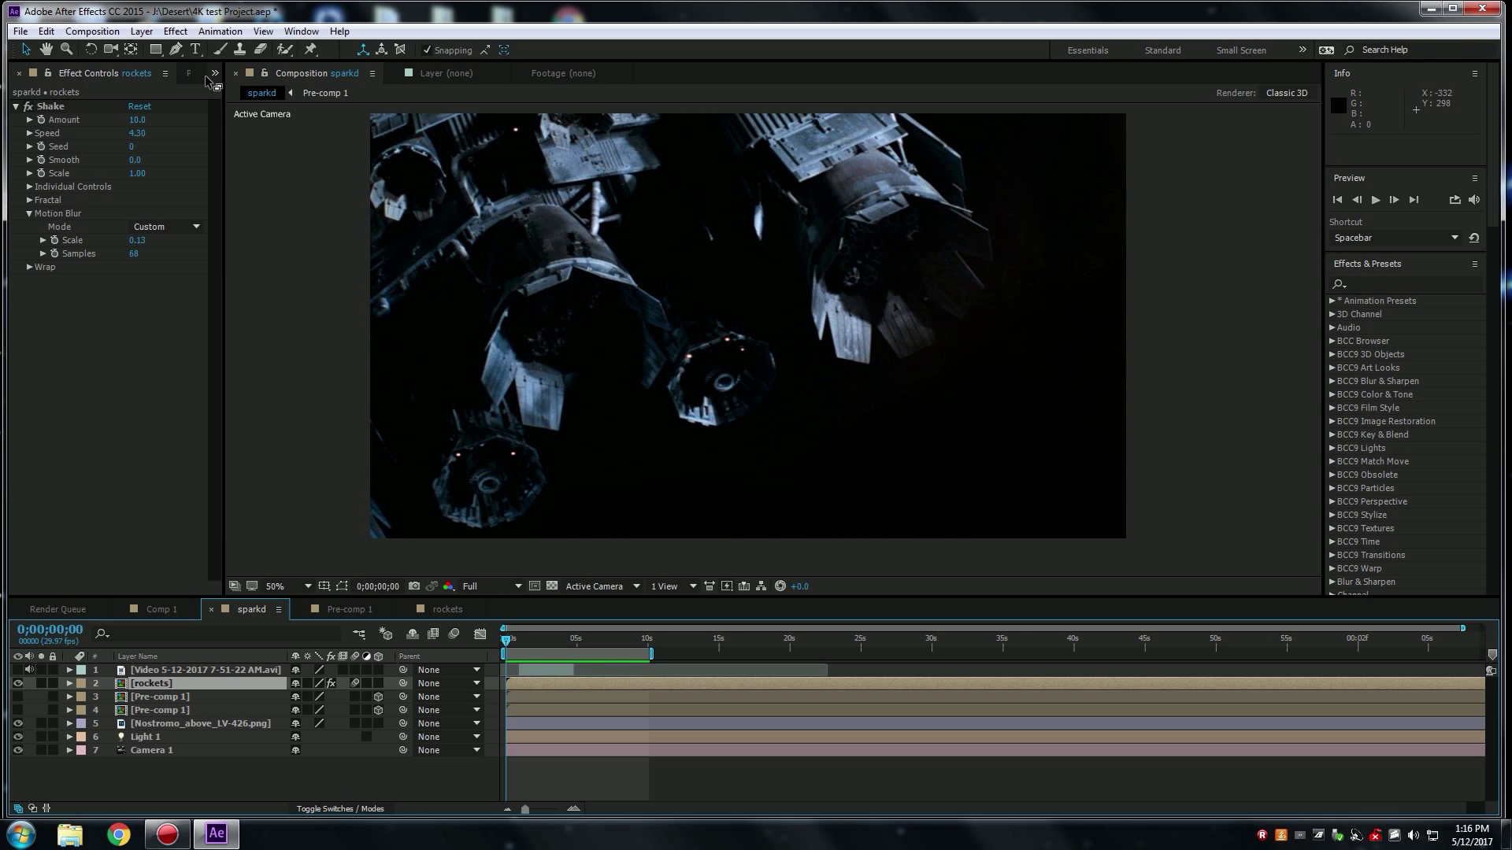
Create a new composition named sparks with the HDTV 1080 29.97 preset at 1920 x 1080 px.
left_click(93, 32)
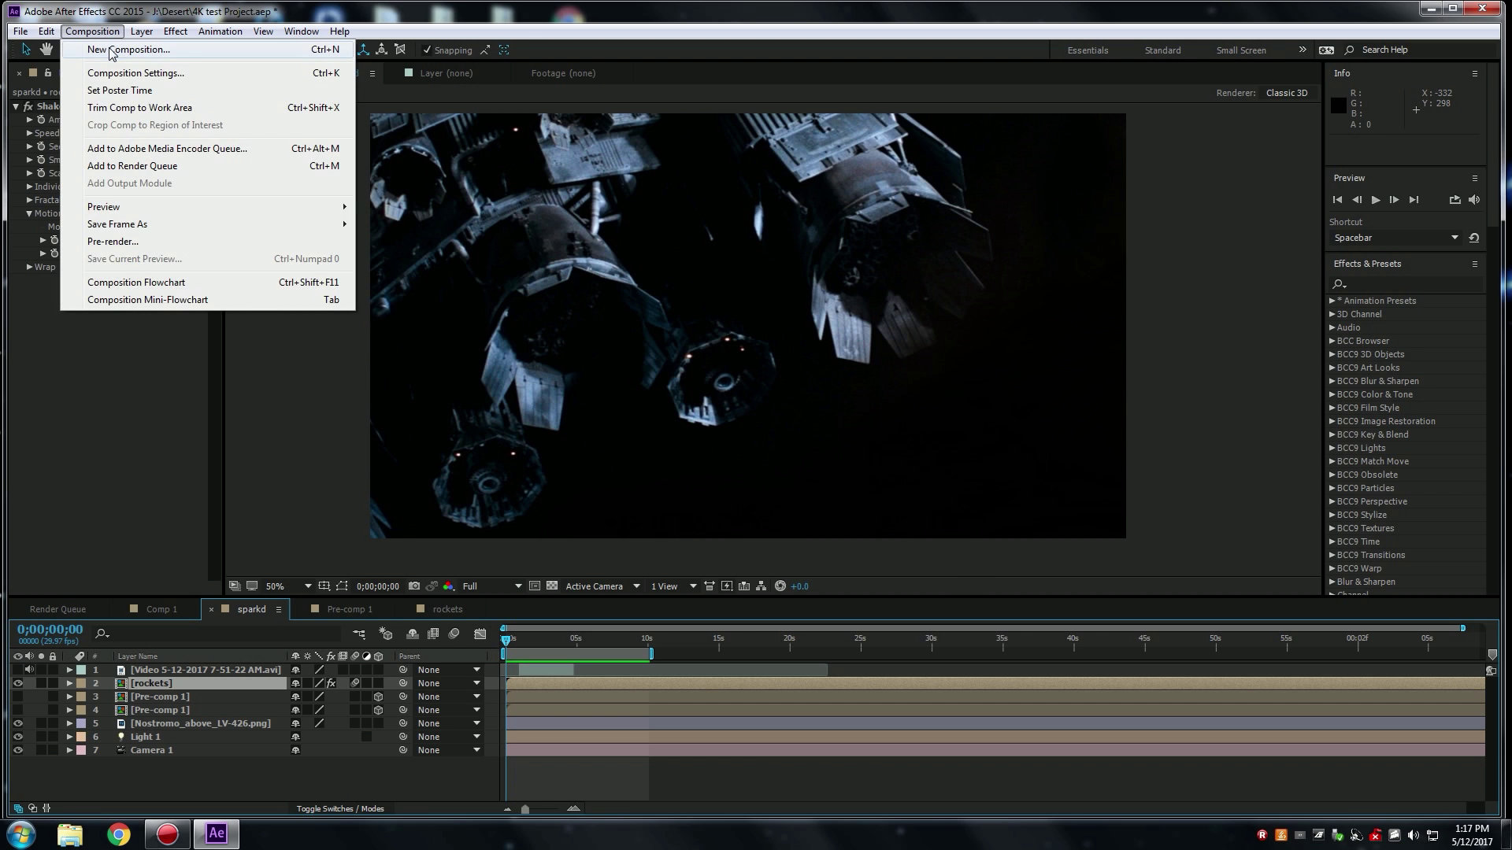
left_click(111, 50)
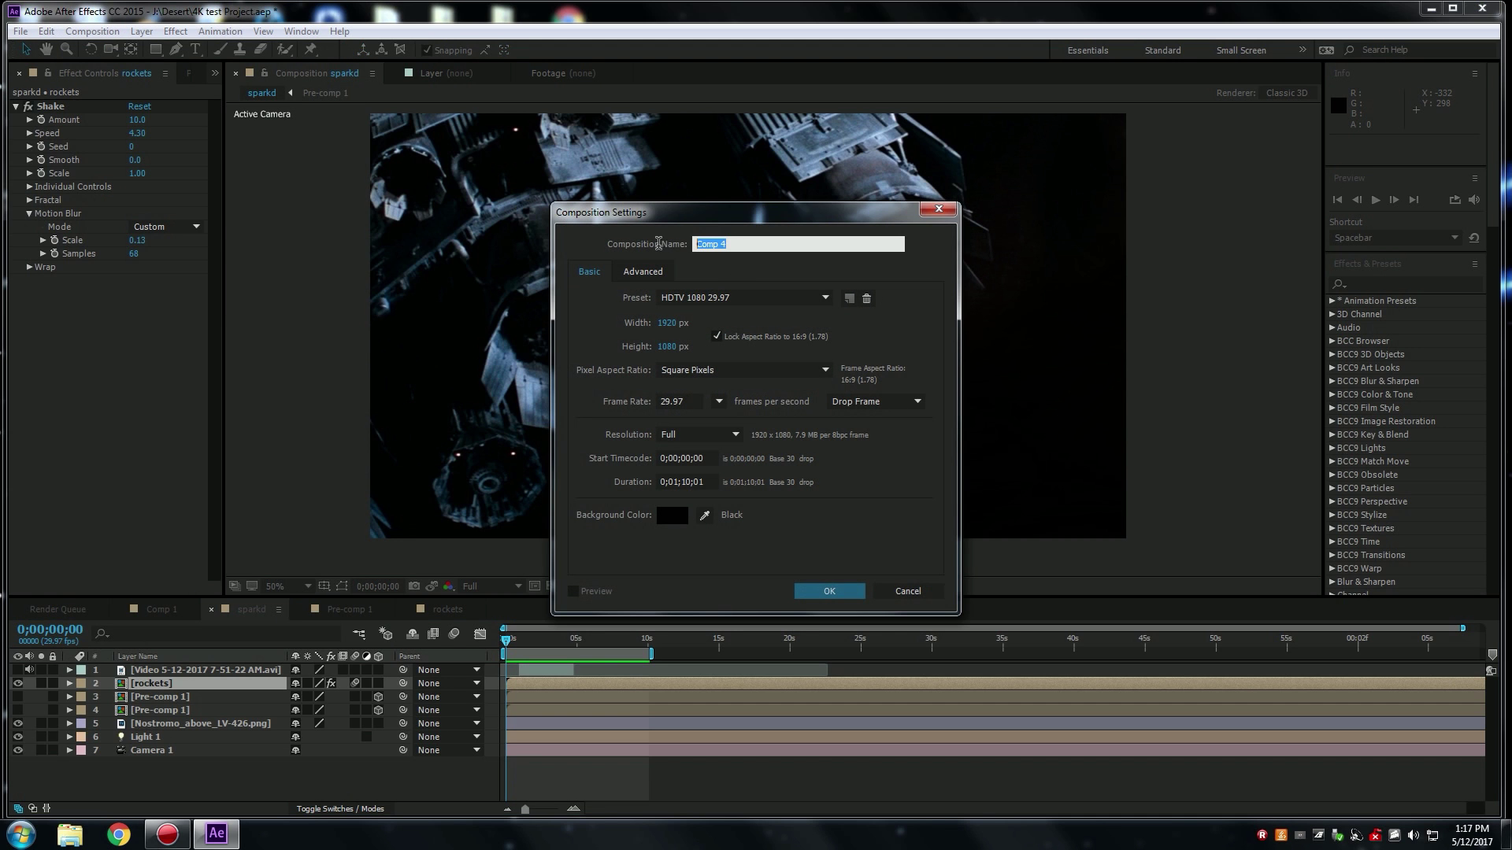
type("sparks")
left_click(819, 595)
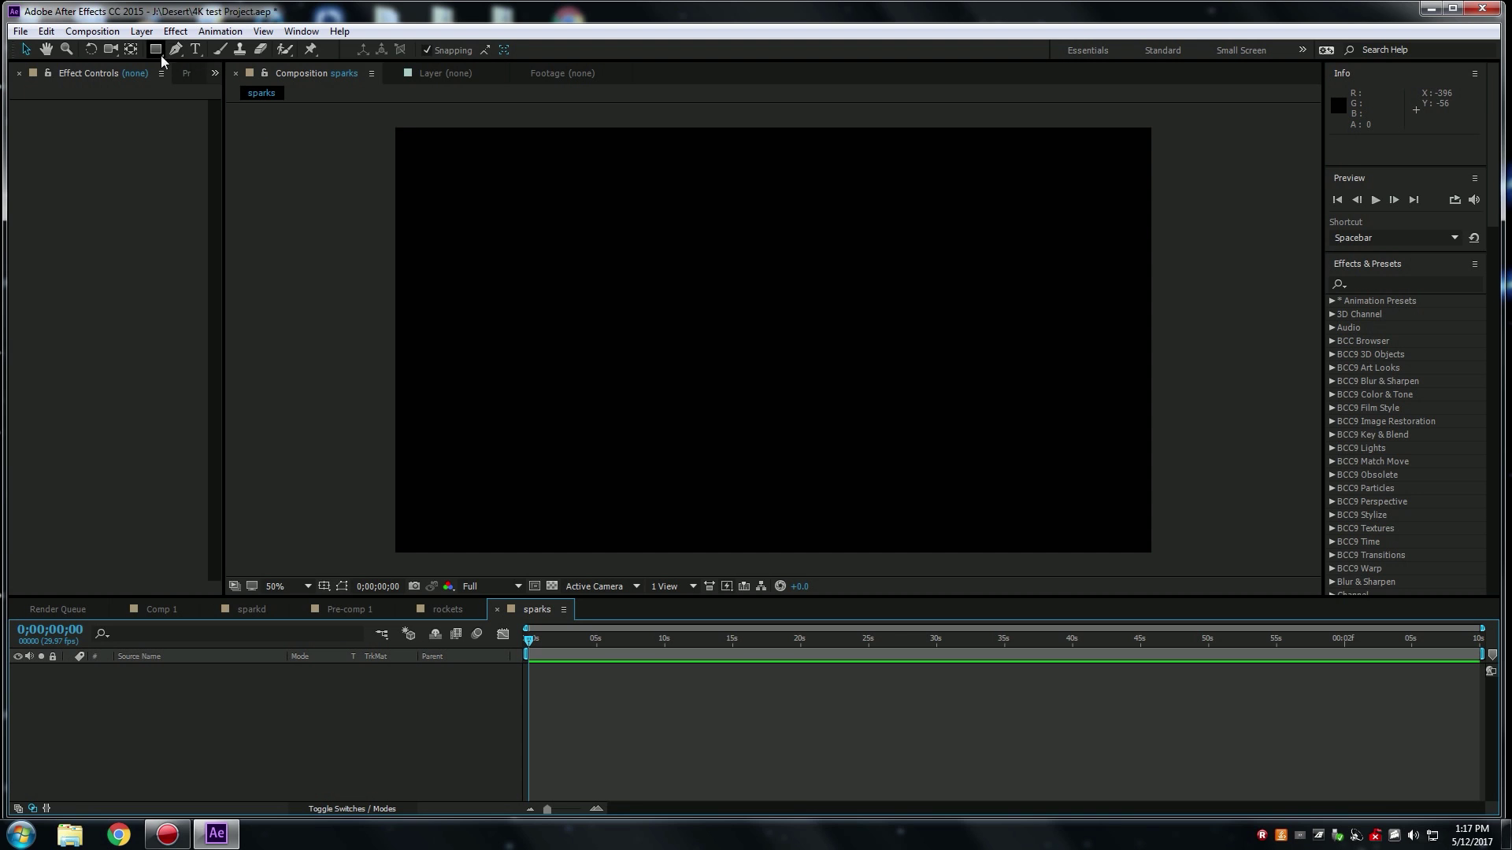
Add a two-node camera with the 50mm preset to the sparks composition.
left_click(142, 32)
mouse_move(167, 50)
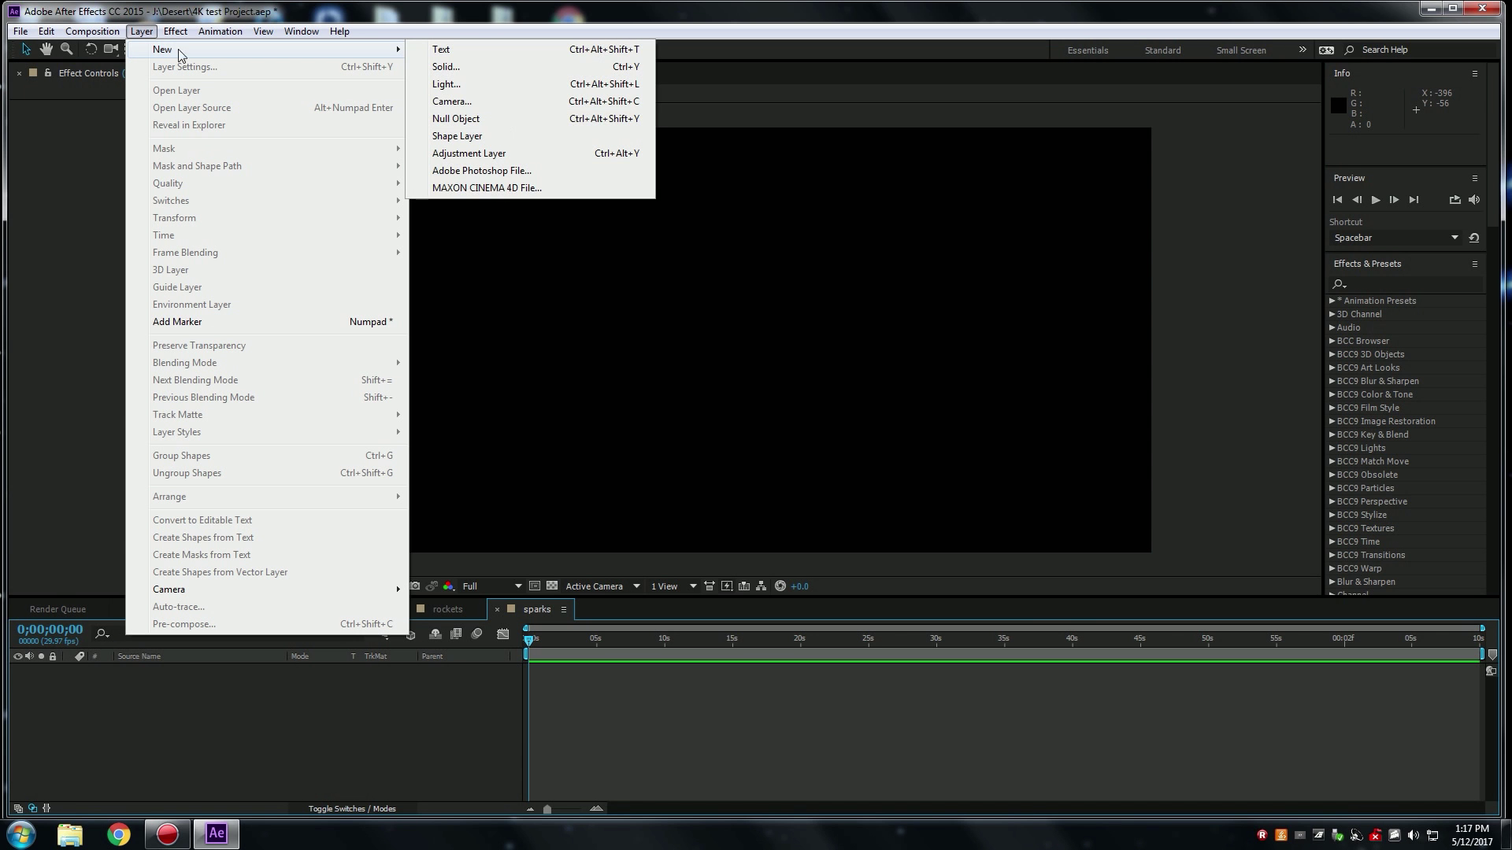
left_click(451, 102)
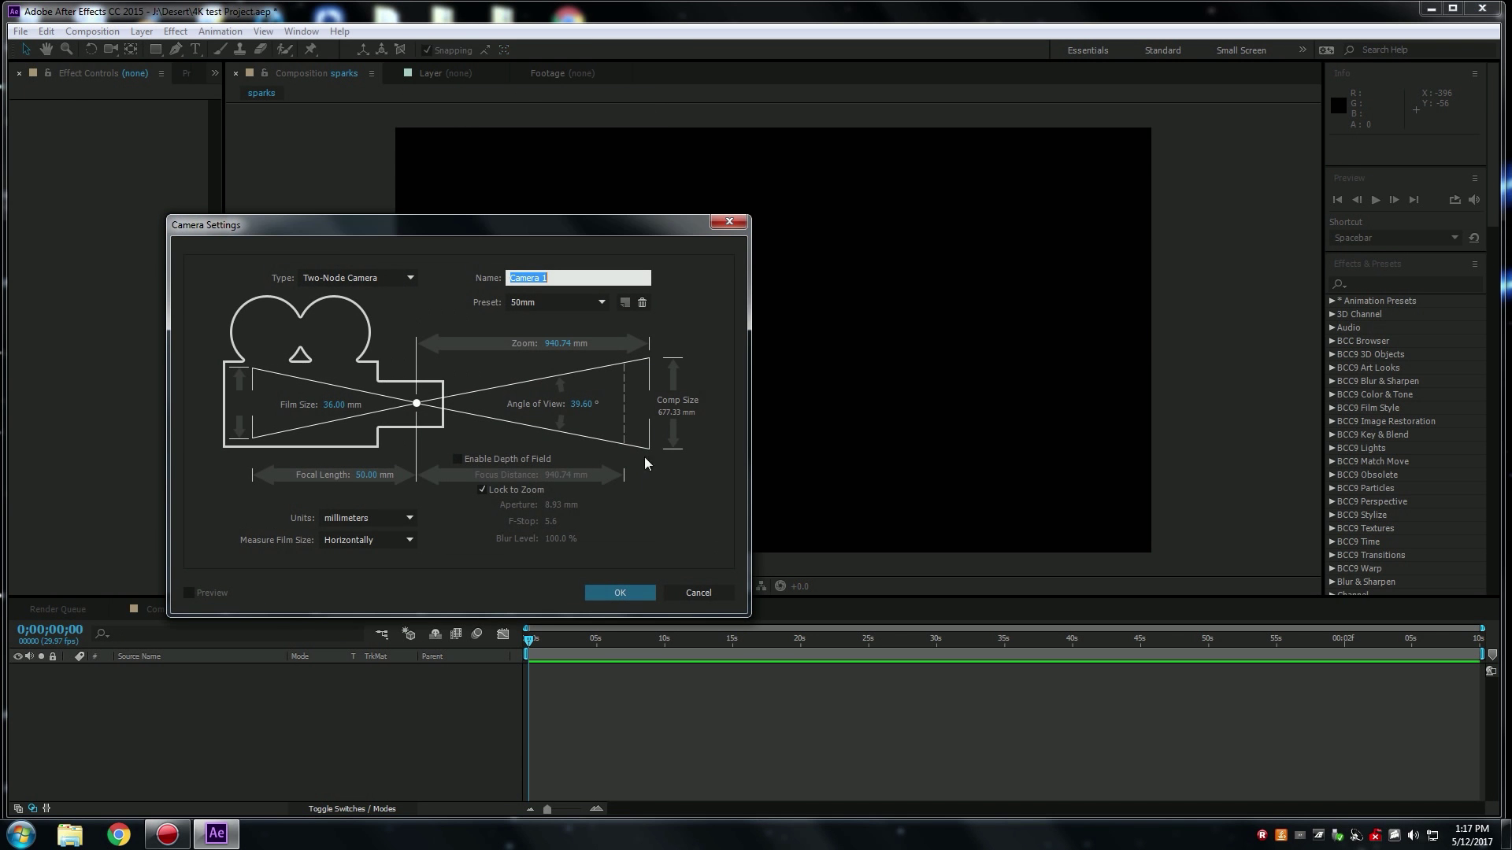
left_click(621, 594)
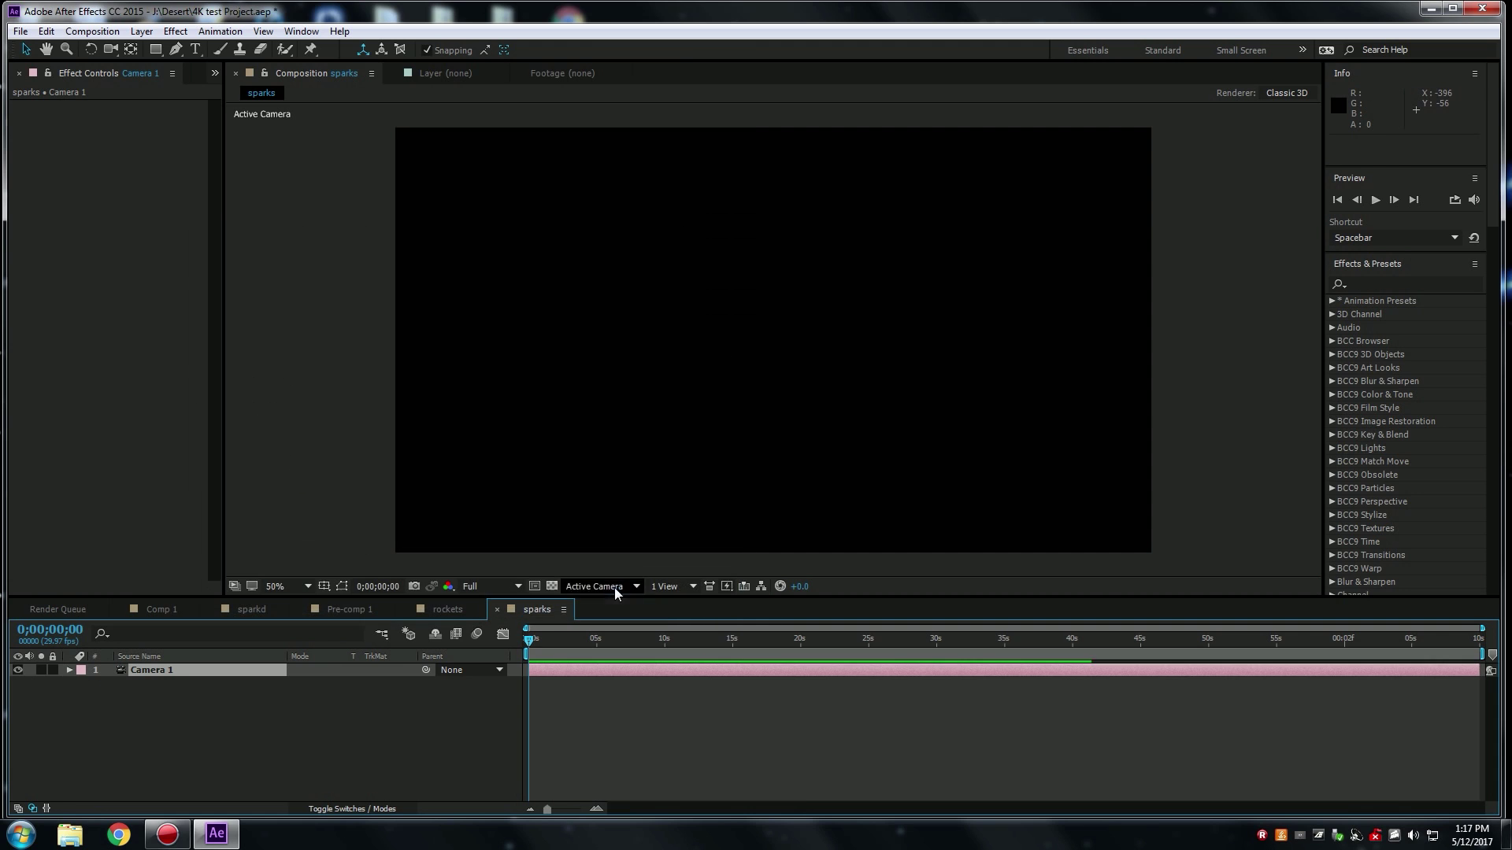
Add a parallel light with 124% intensity, no falloff and cast shadows enabled.
left_click(142, 32)
mouse_move(167, 50)
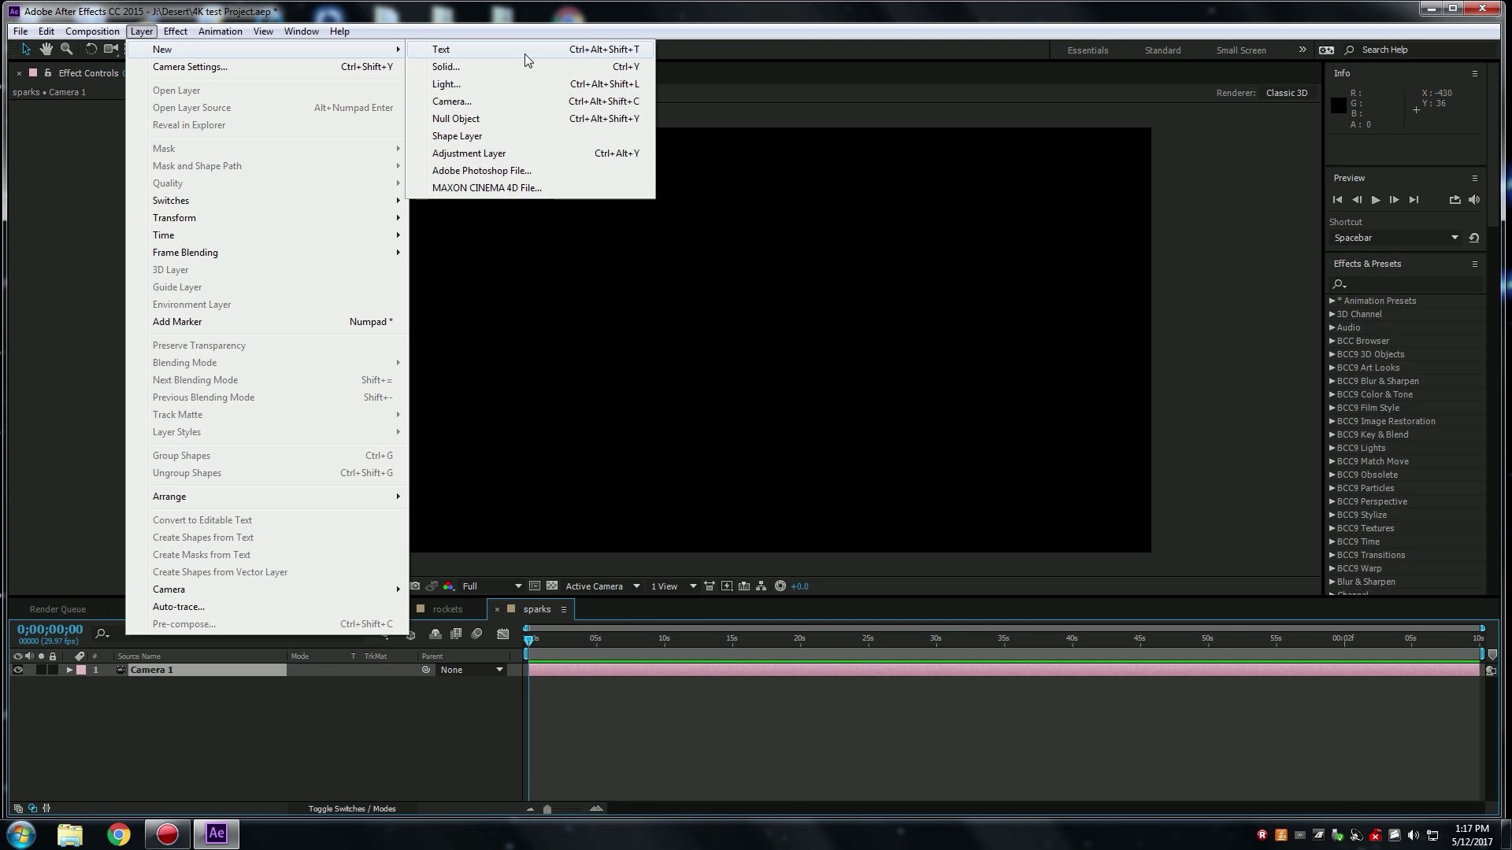
left_click(446, 84)
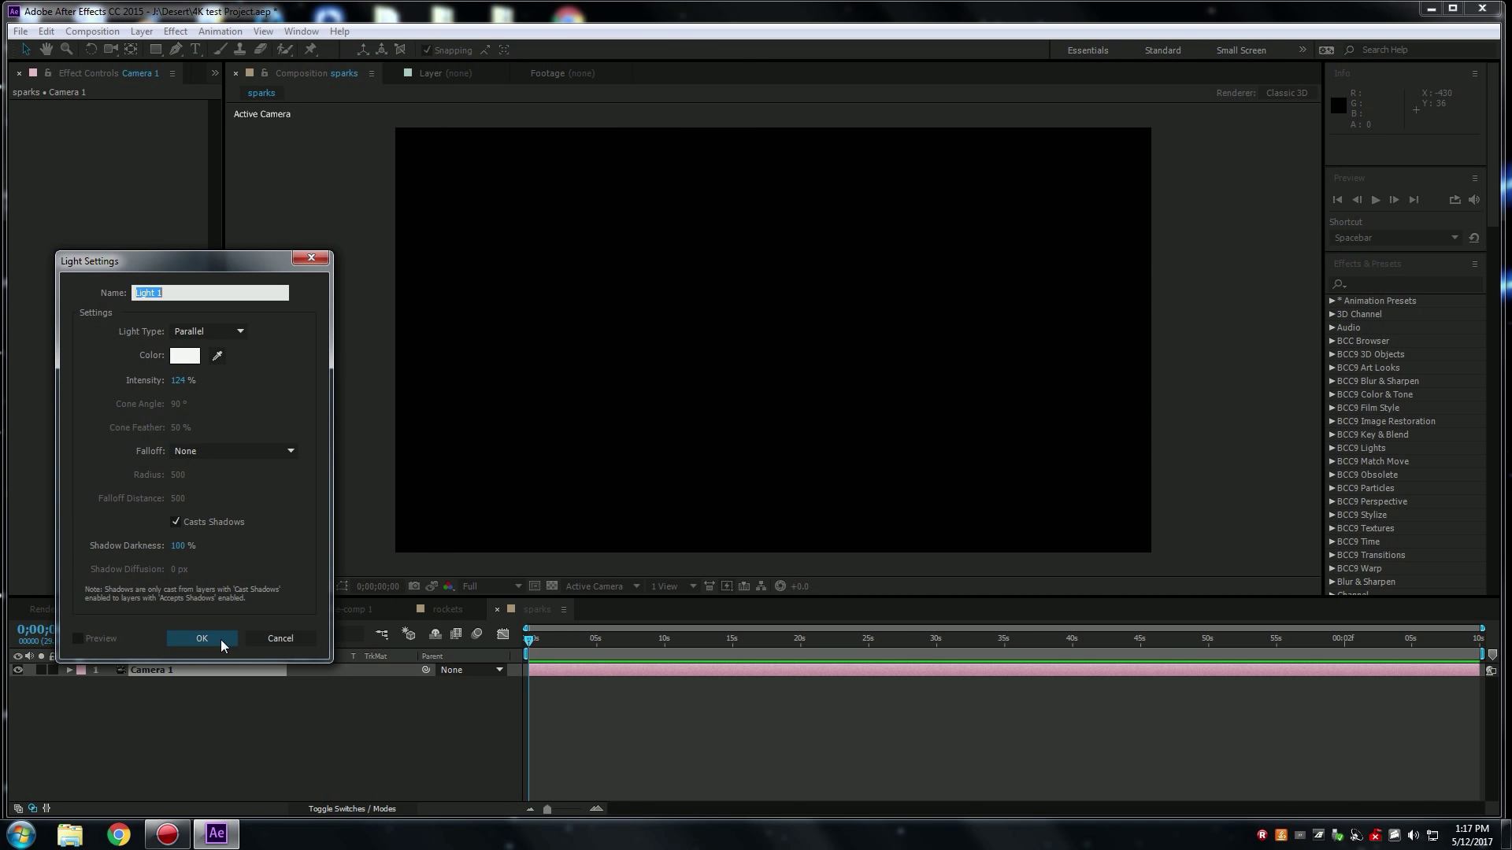
left_click(202, 639)
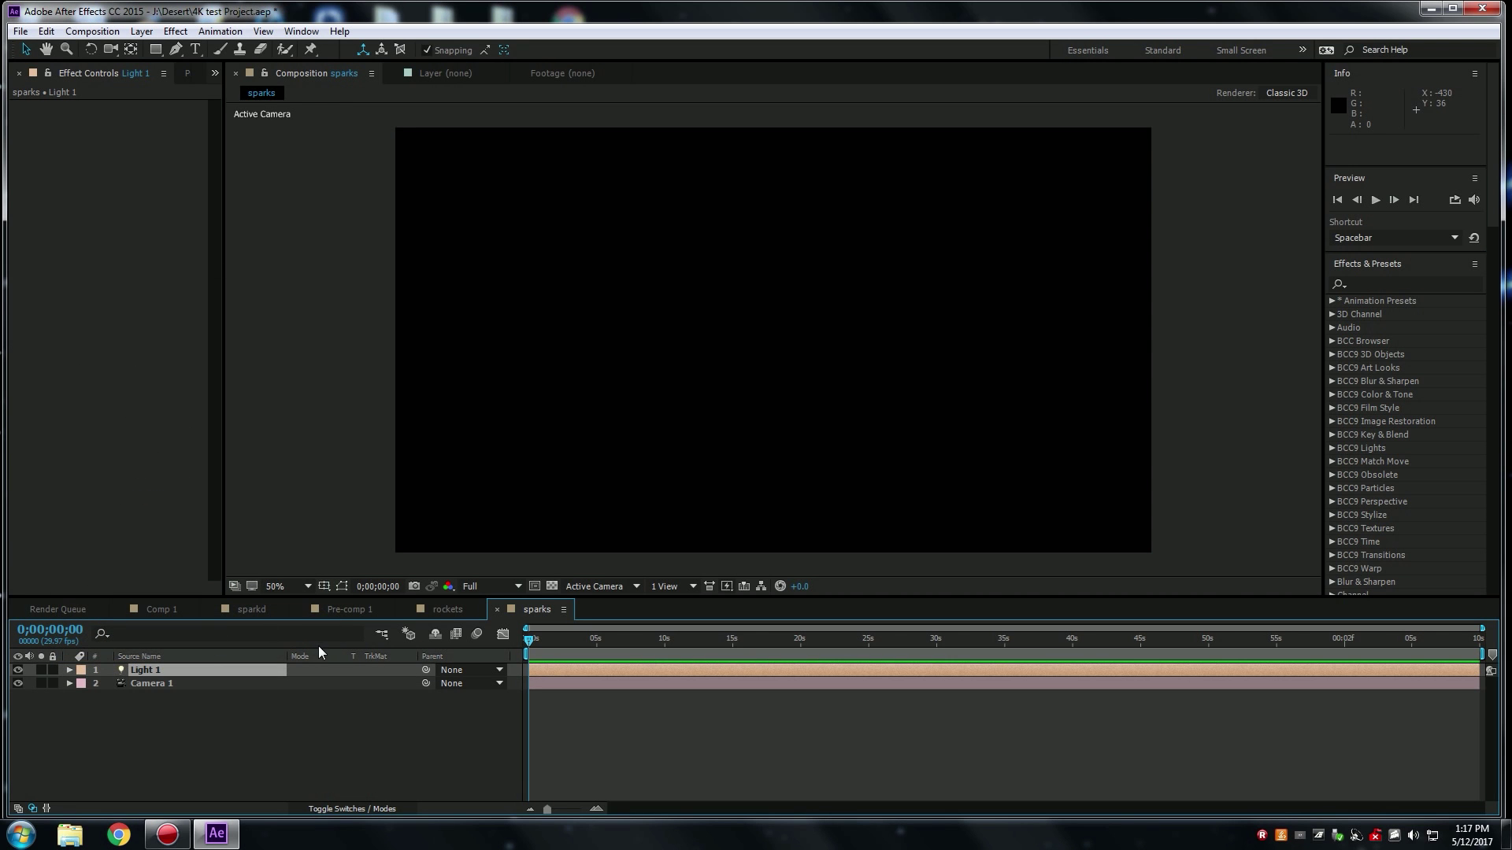
Move the light outside the frame, beyond its upper-right corner, to a position of about 2357, -366, -410, and deselect it.
left_click(345, 587)
scroll(719, 367, "down", 2)
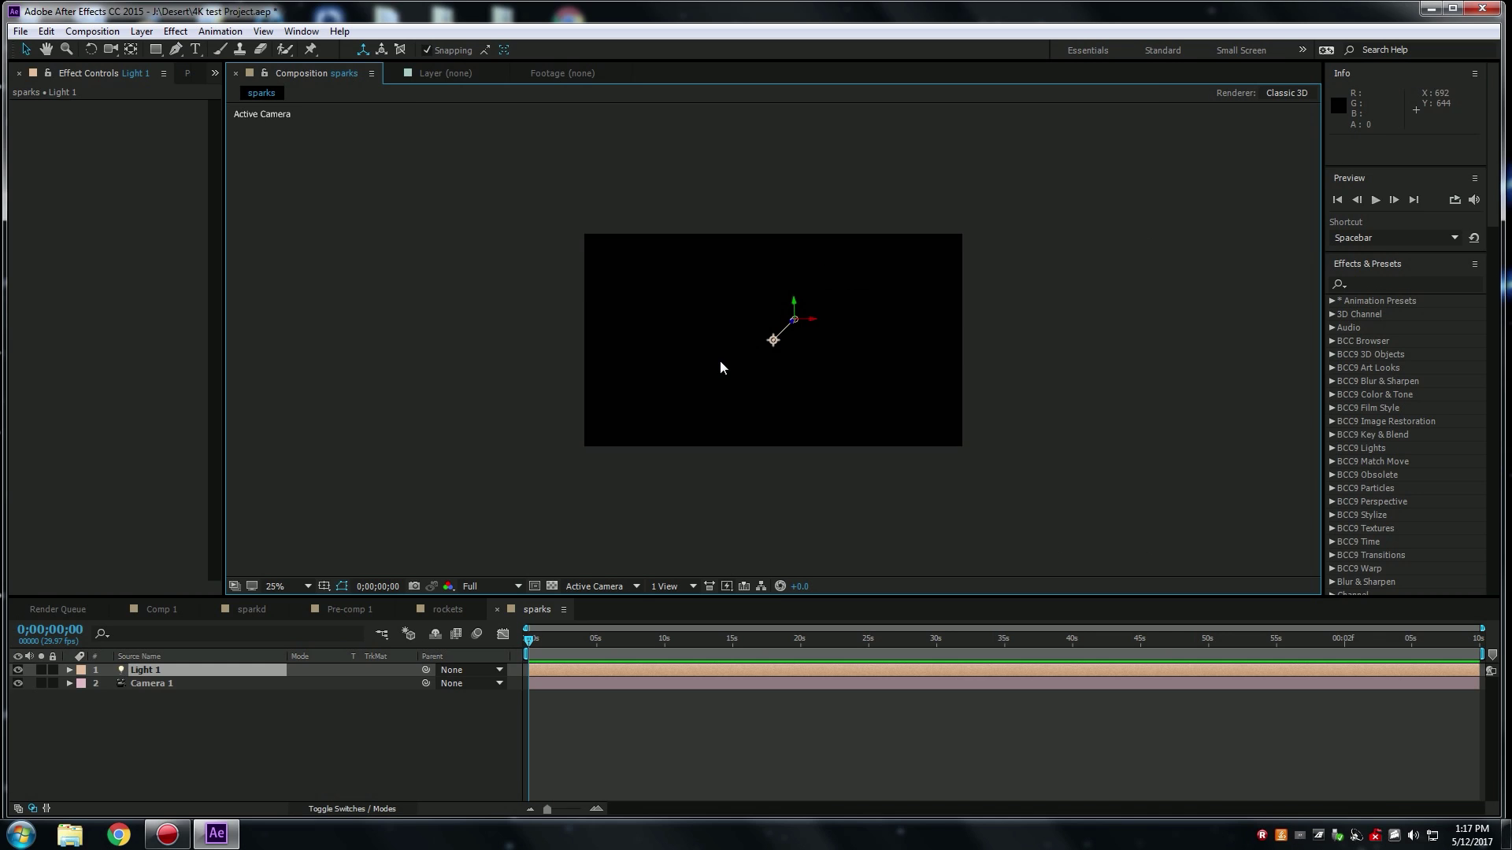
scroll(720, 362, "down", 1)
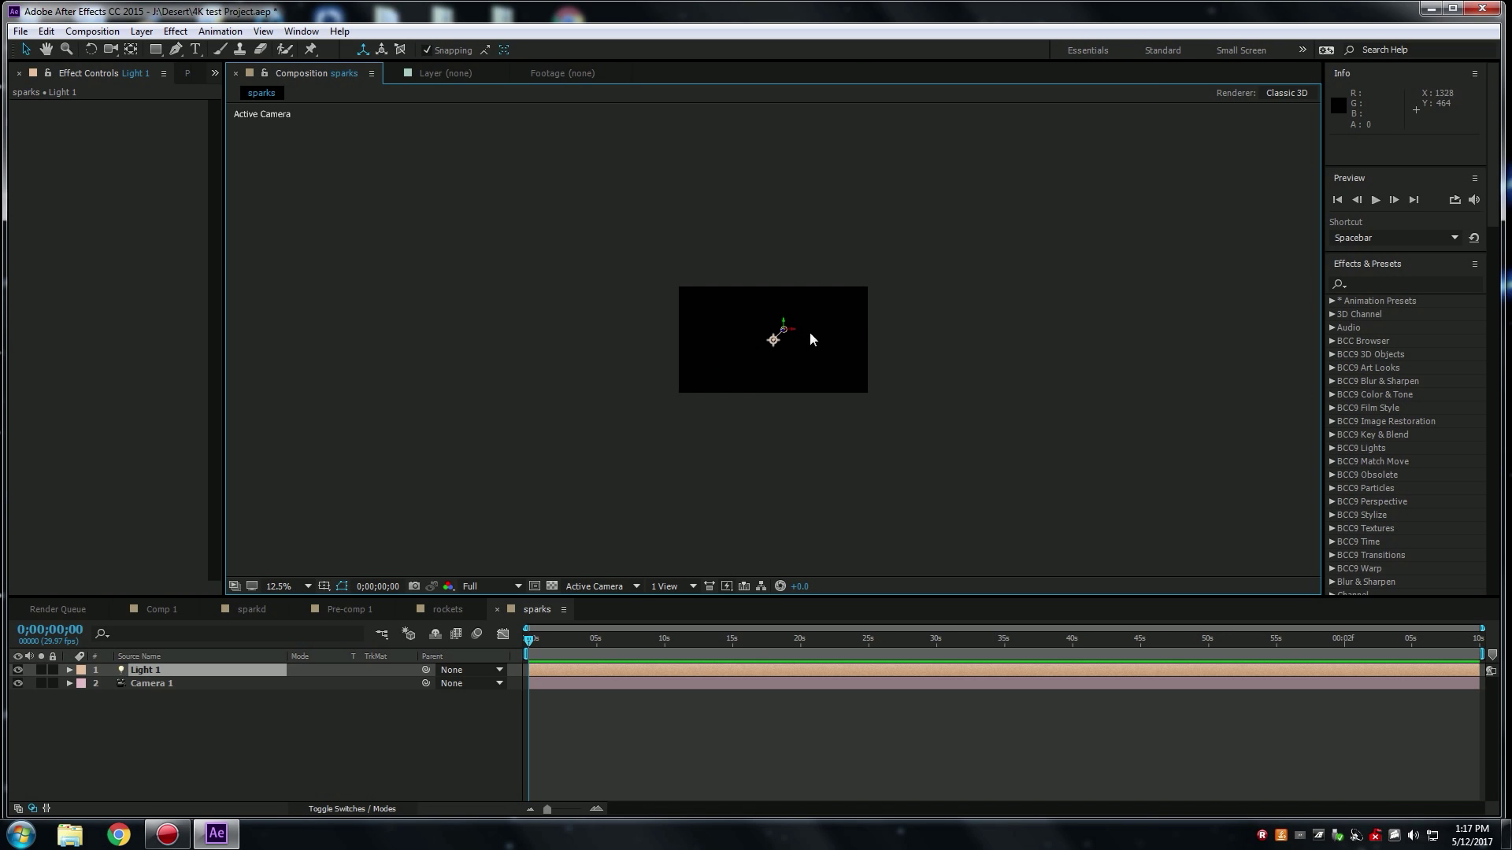
left_click_drag(793, 336, 938, 235)
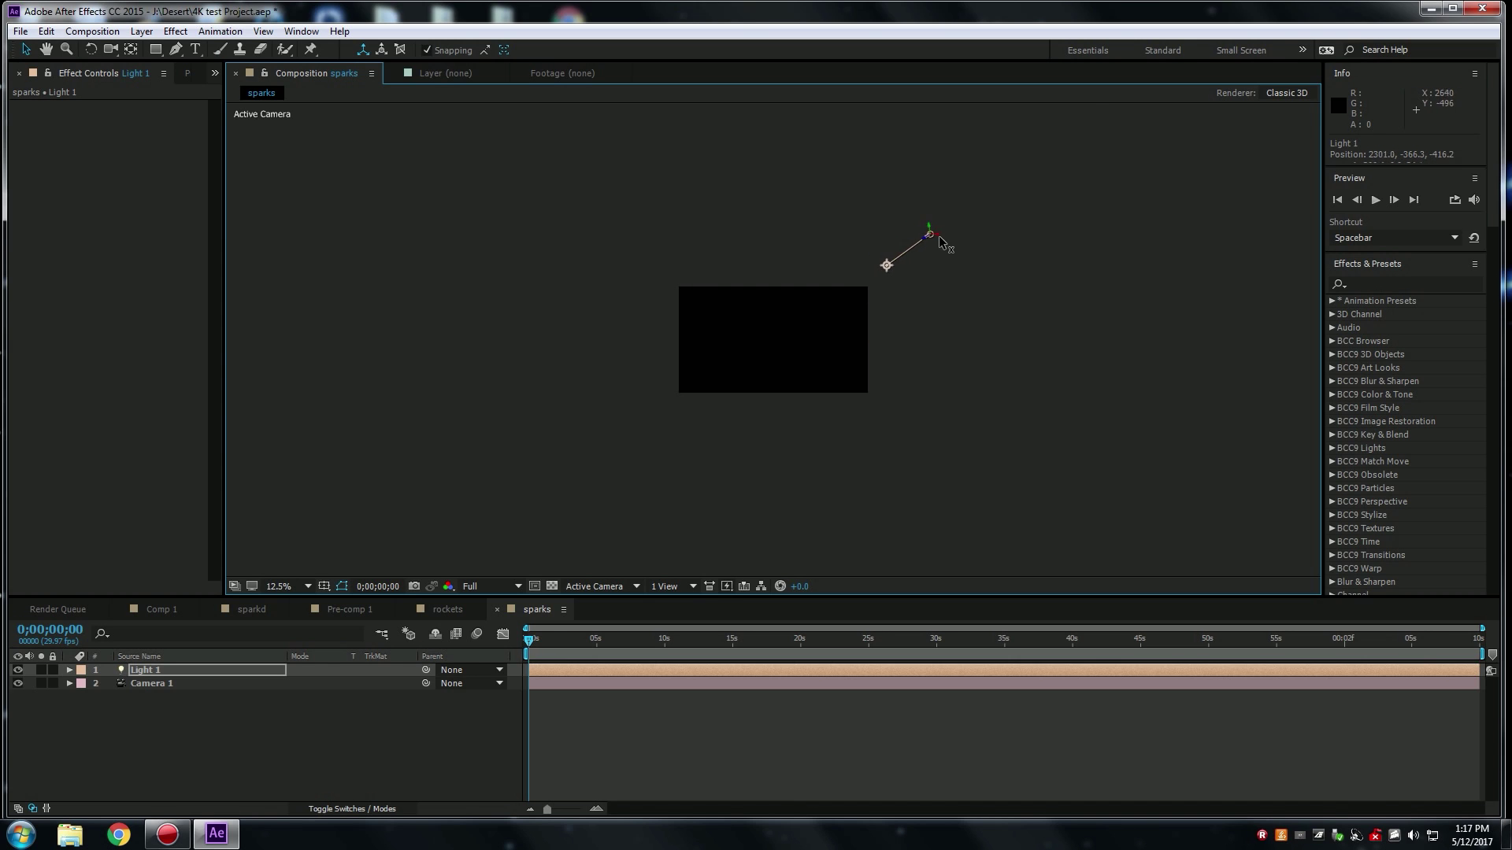
key("period")
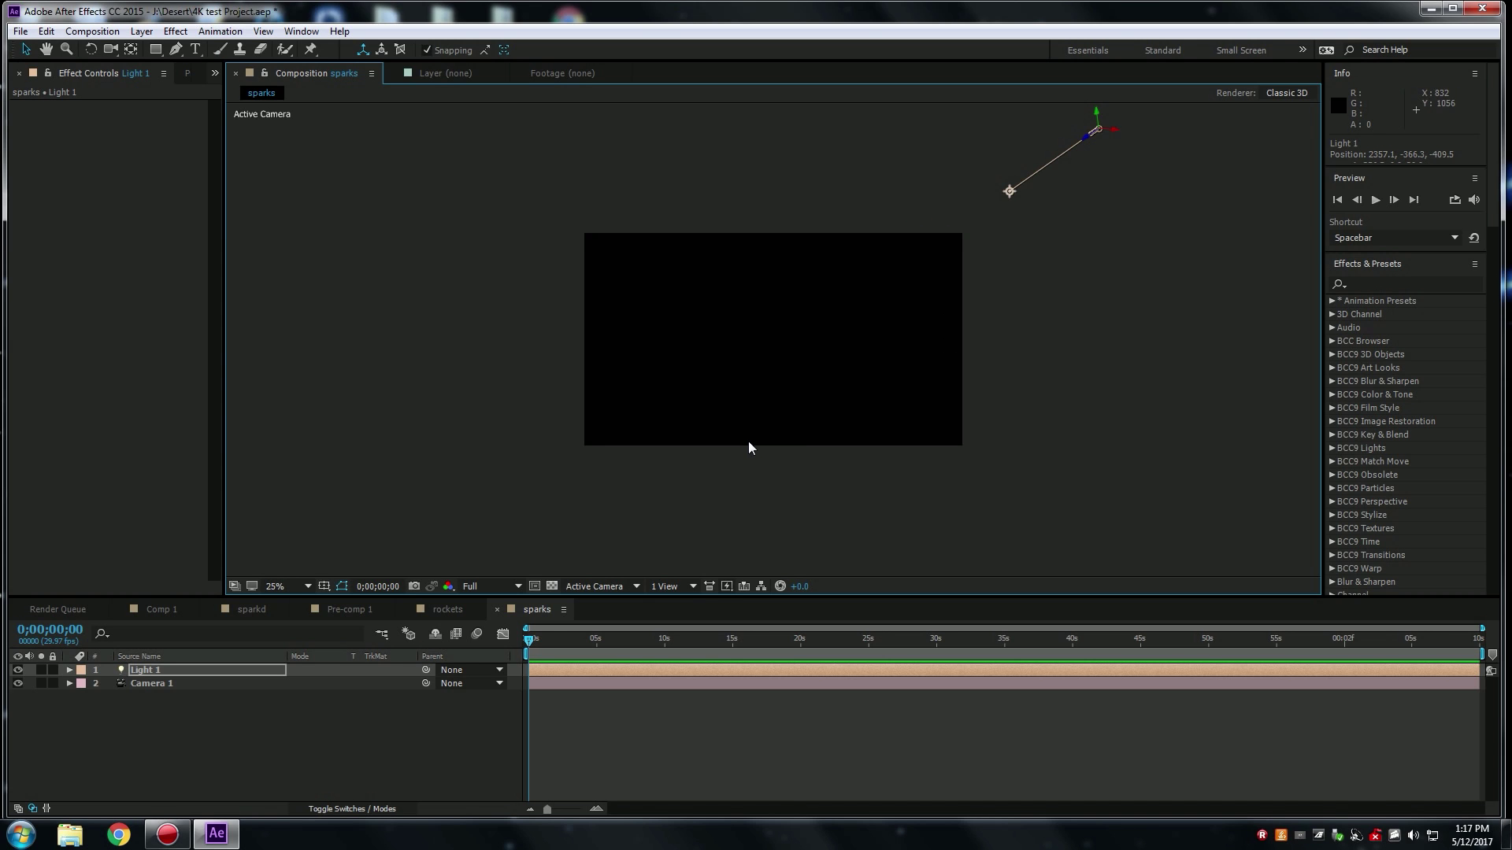
left_click(497, 511)
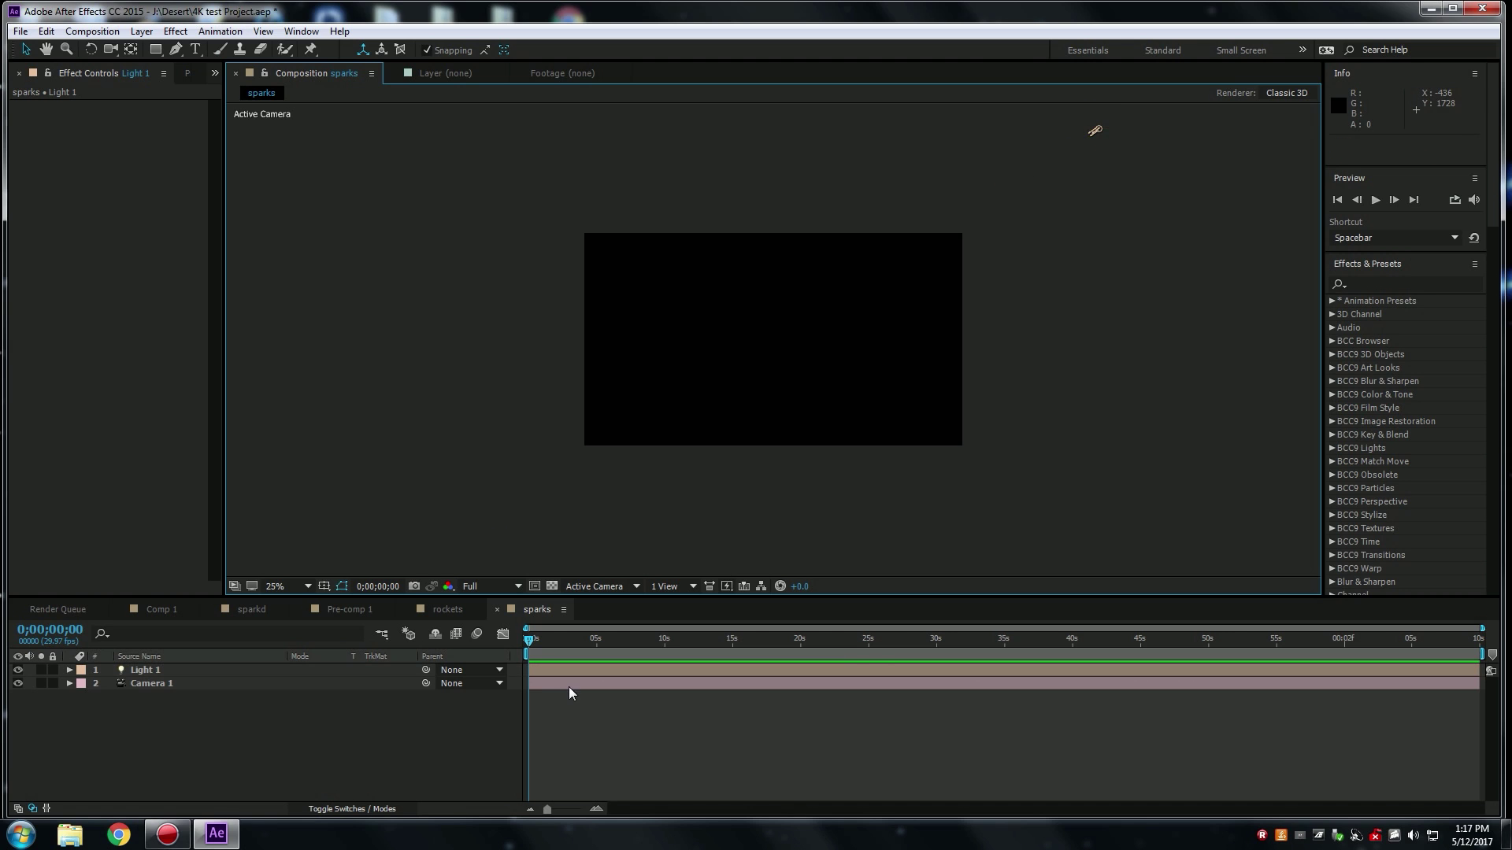
Create a black solid layer above the light and camera layers, keeping the 1920 x 1080 px size.
left_click(143, 32)
mouse_move(180, 53)
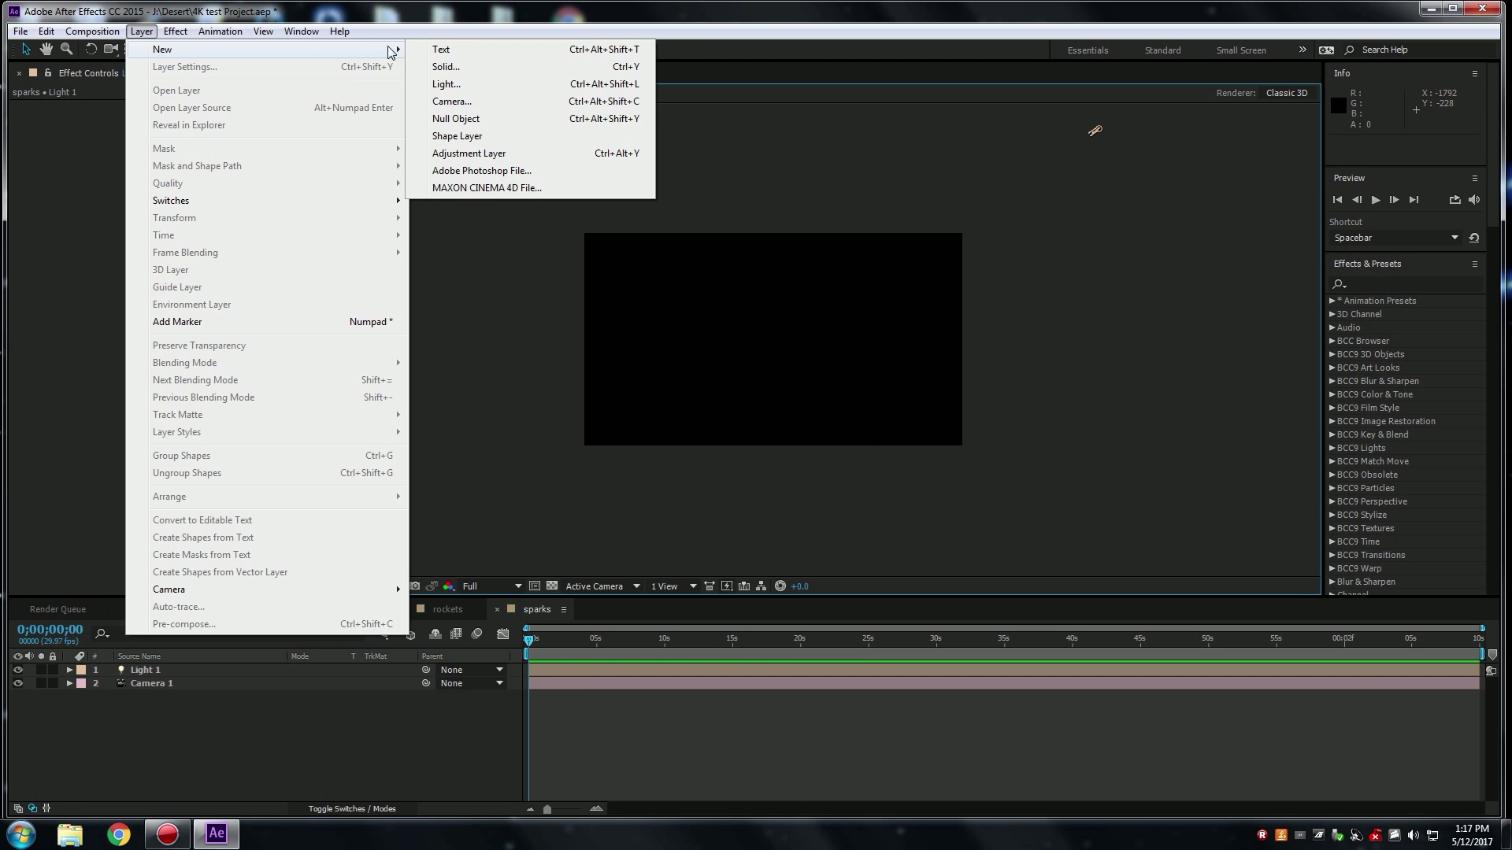
left_click(433, 67)
left_click(677, 551)
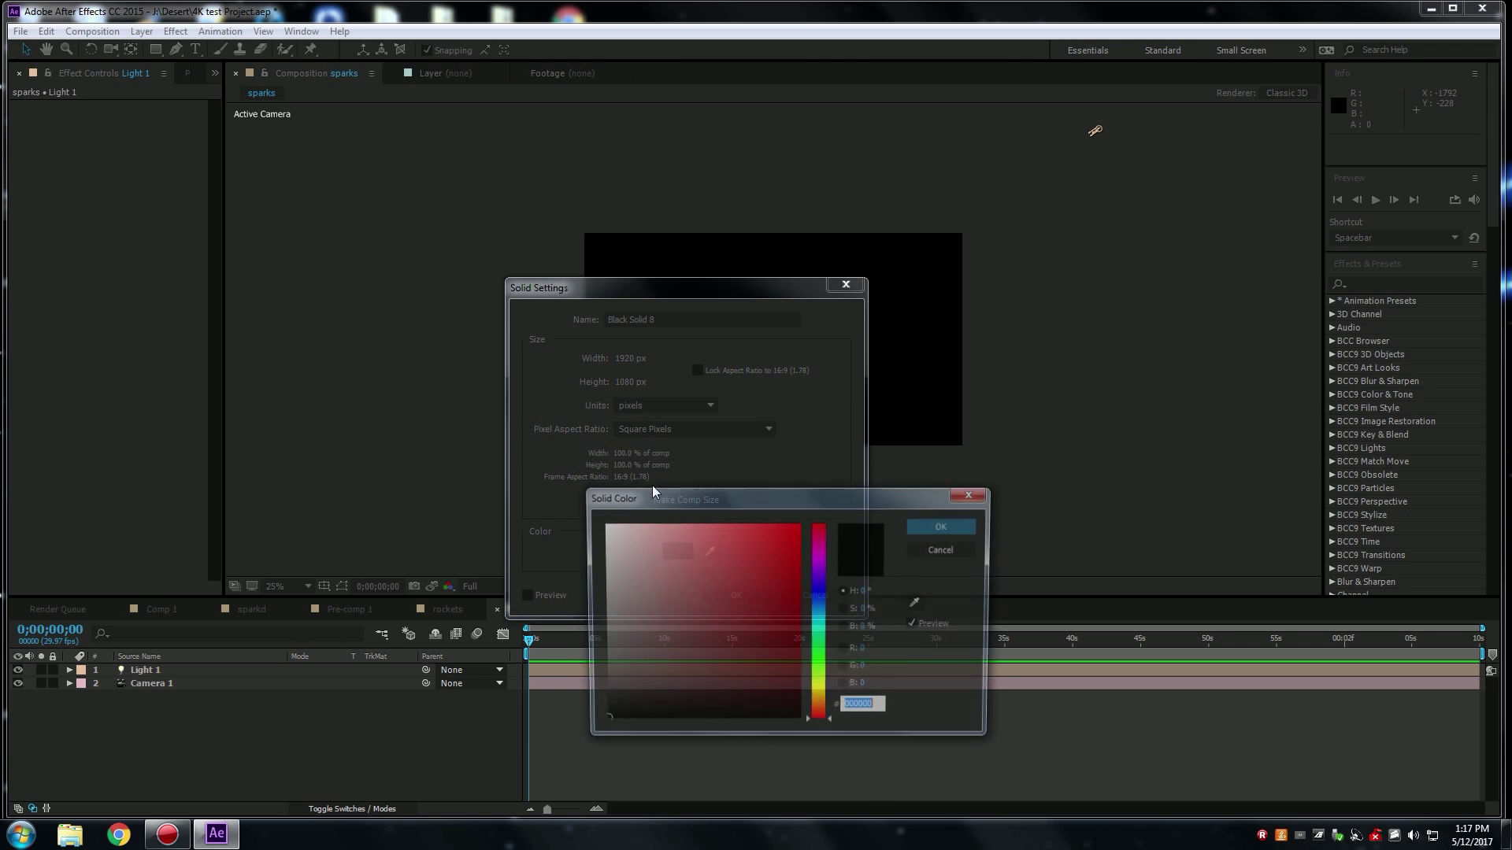
left_click(937, 528)
left_click(729, 593)
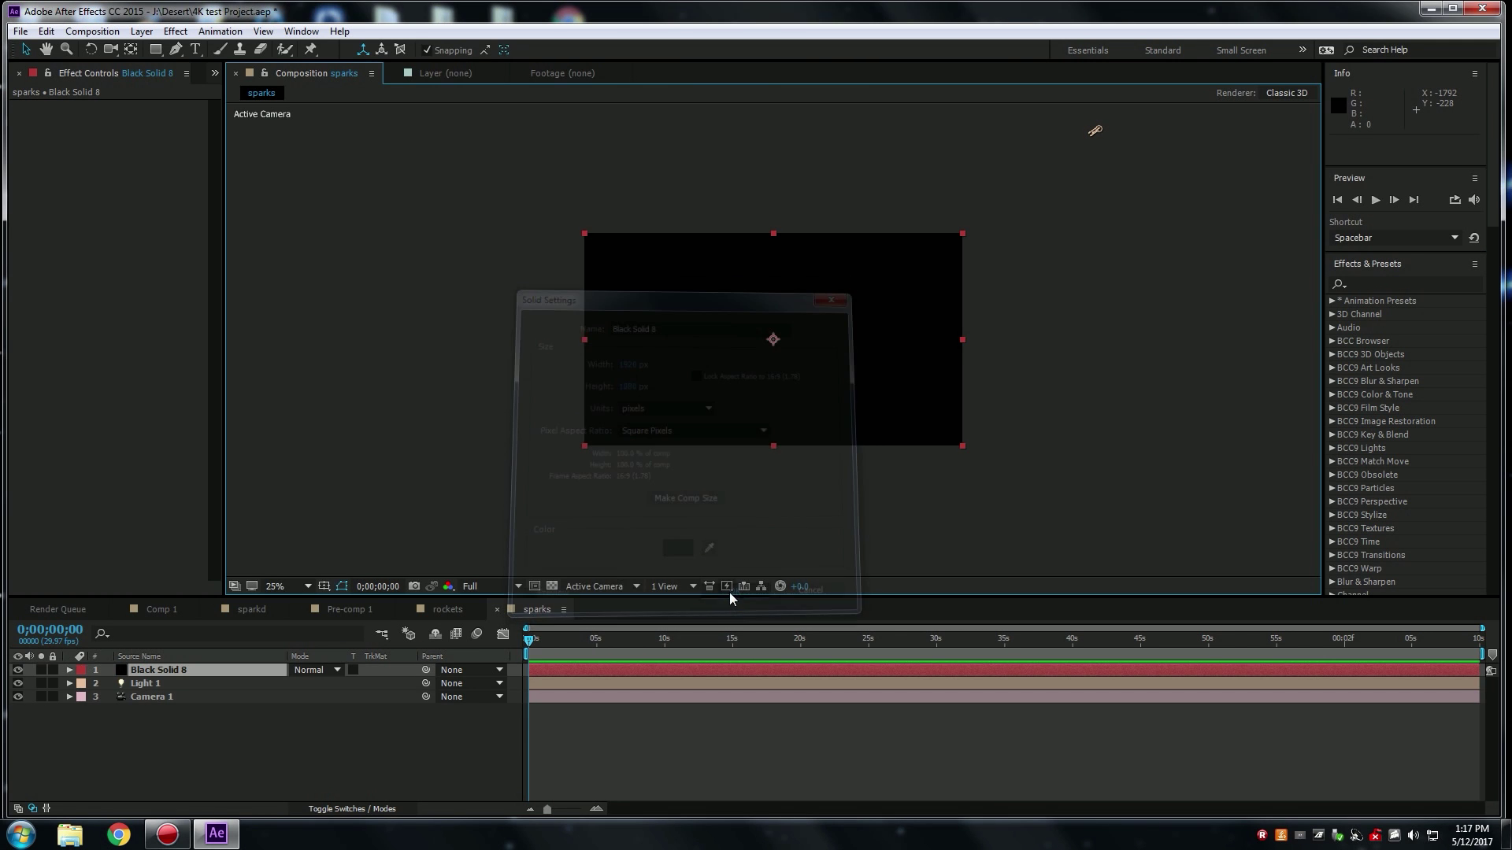
Find the CC Particle World effect by searching for "cc particle" and apply it to the black solid.
left_click(1360, 284)
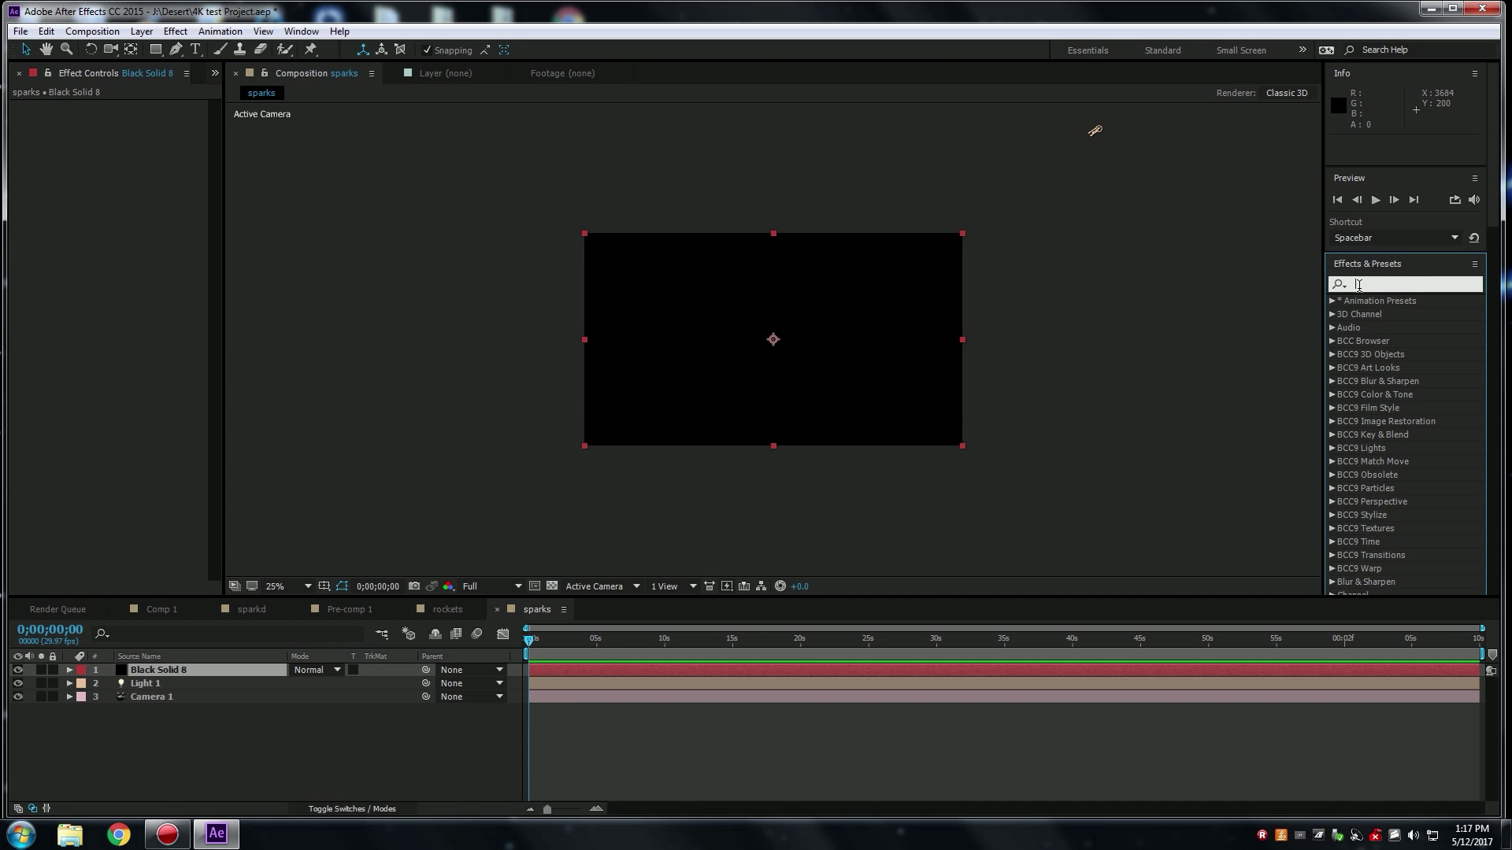
type("c")
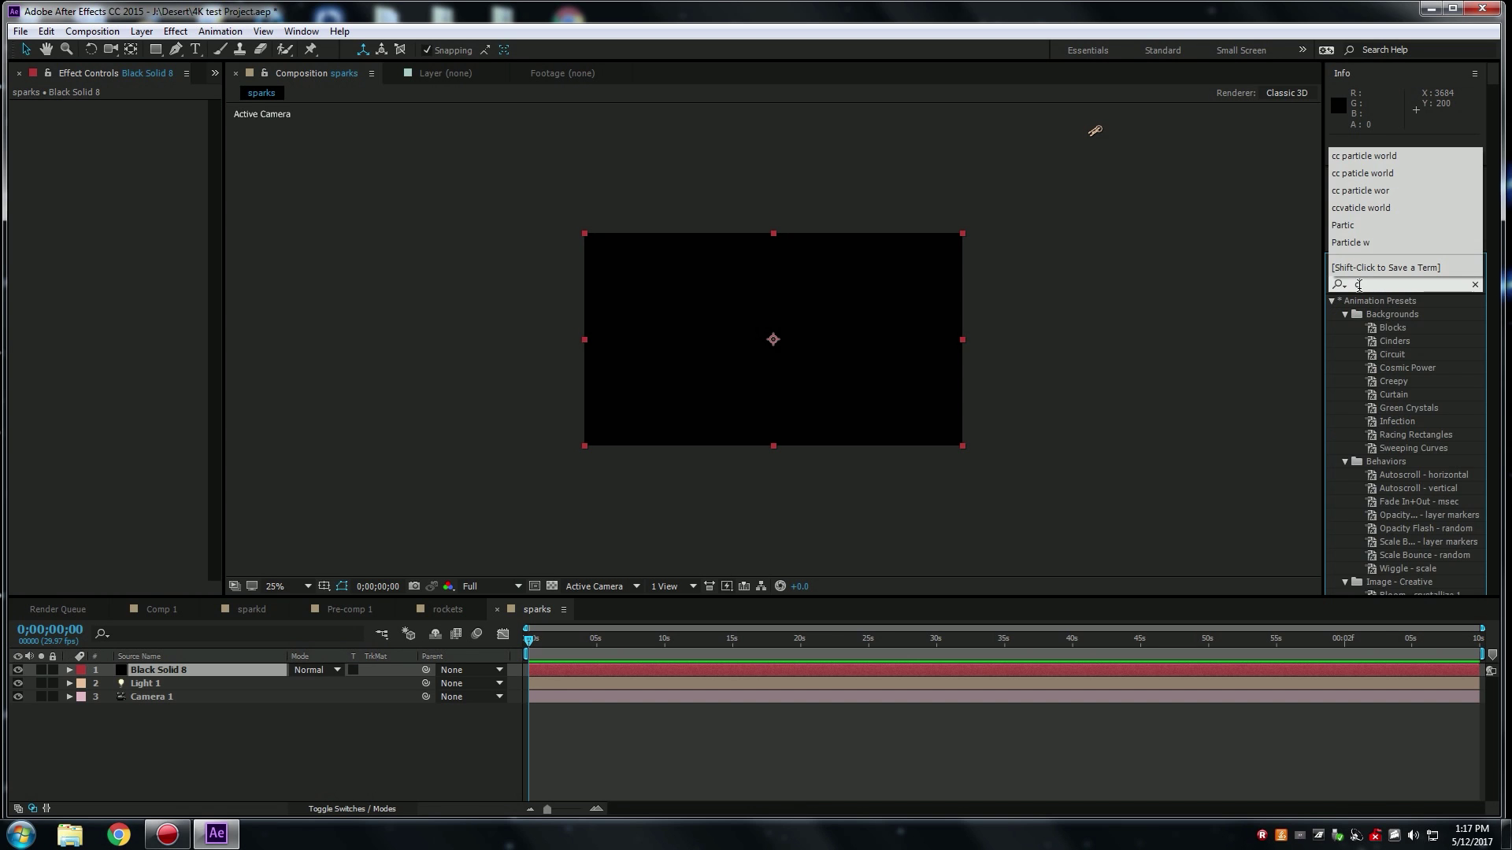
type("c particle")
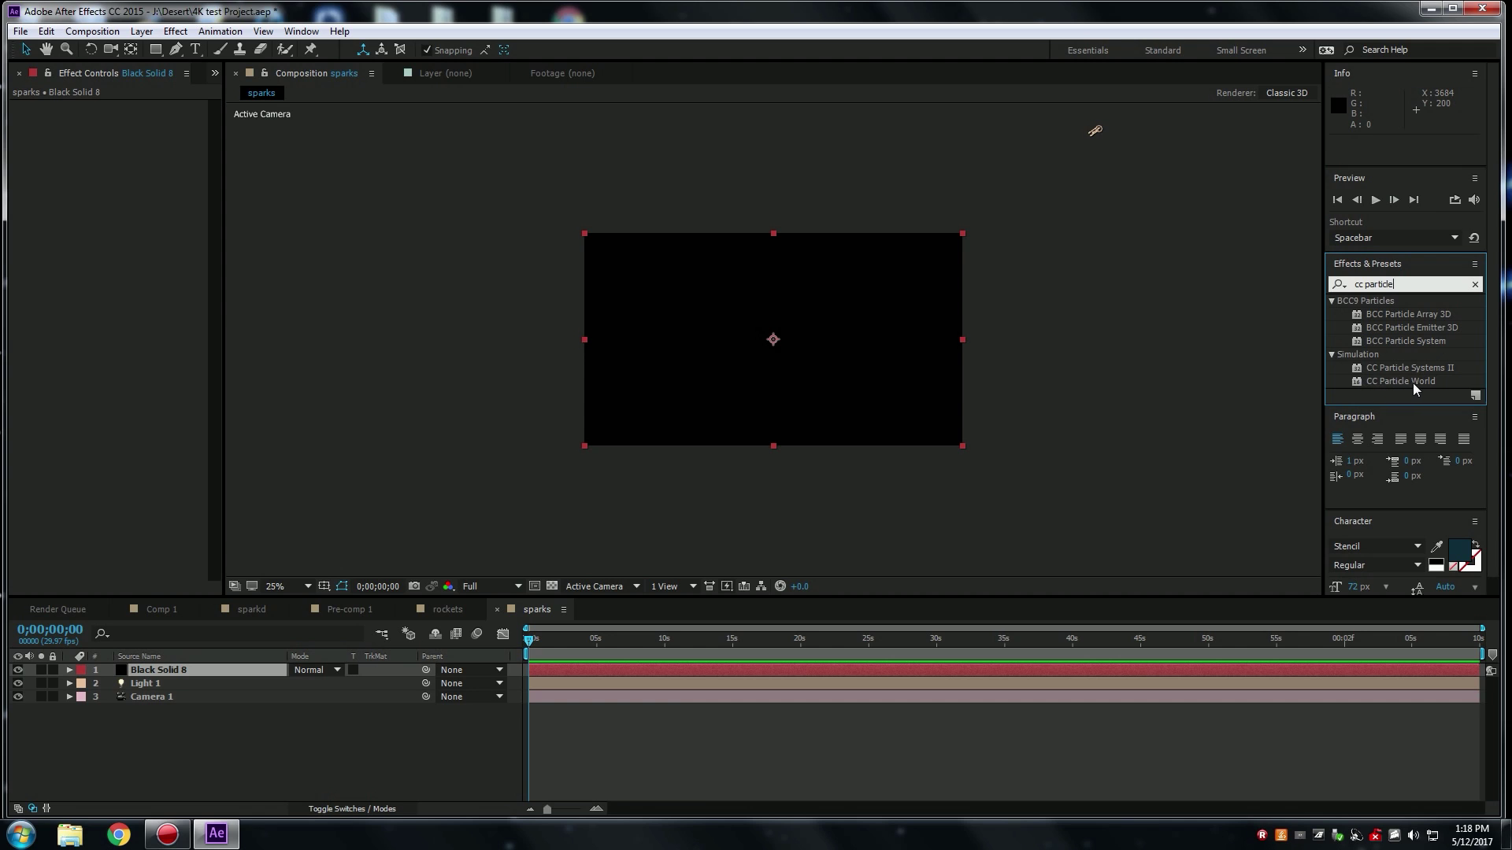
left_click_drag(1358, 381, 835, 373)
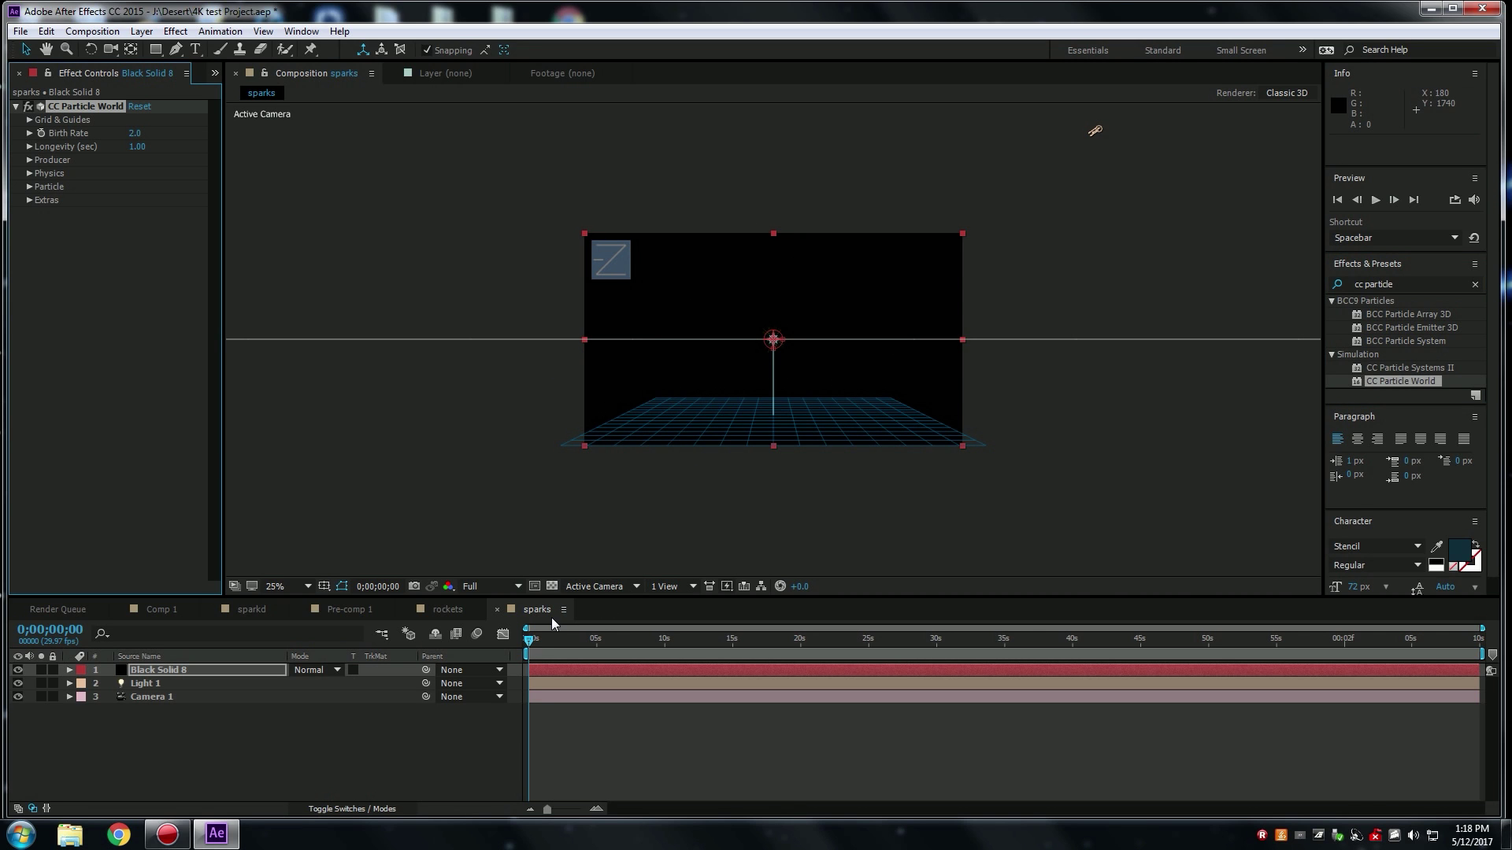
Move the particle emitter straight up into the upper part of the frame, previewing the sparks at about 6 seconds.
left_click(542, 639)
left_click_drag(542, 637, 608, 661)
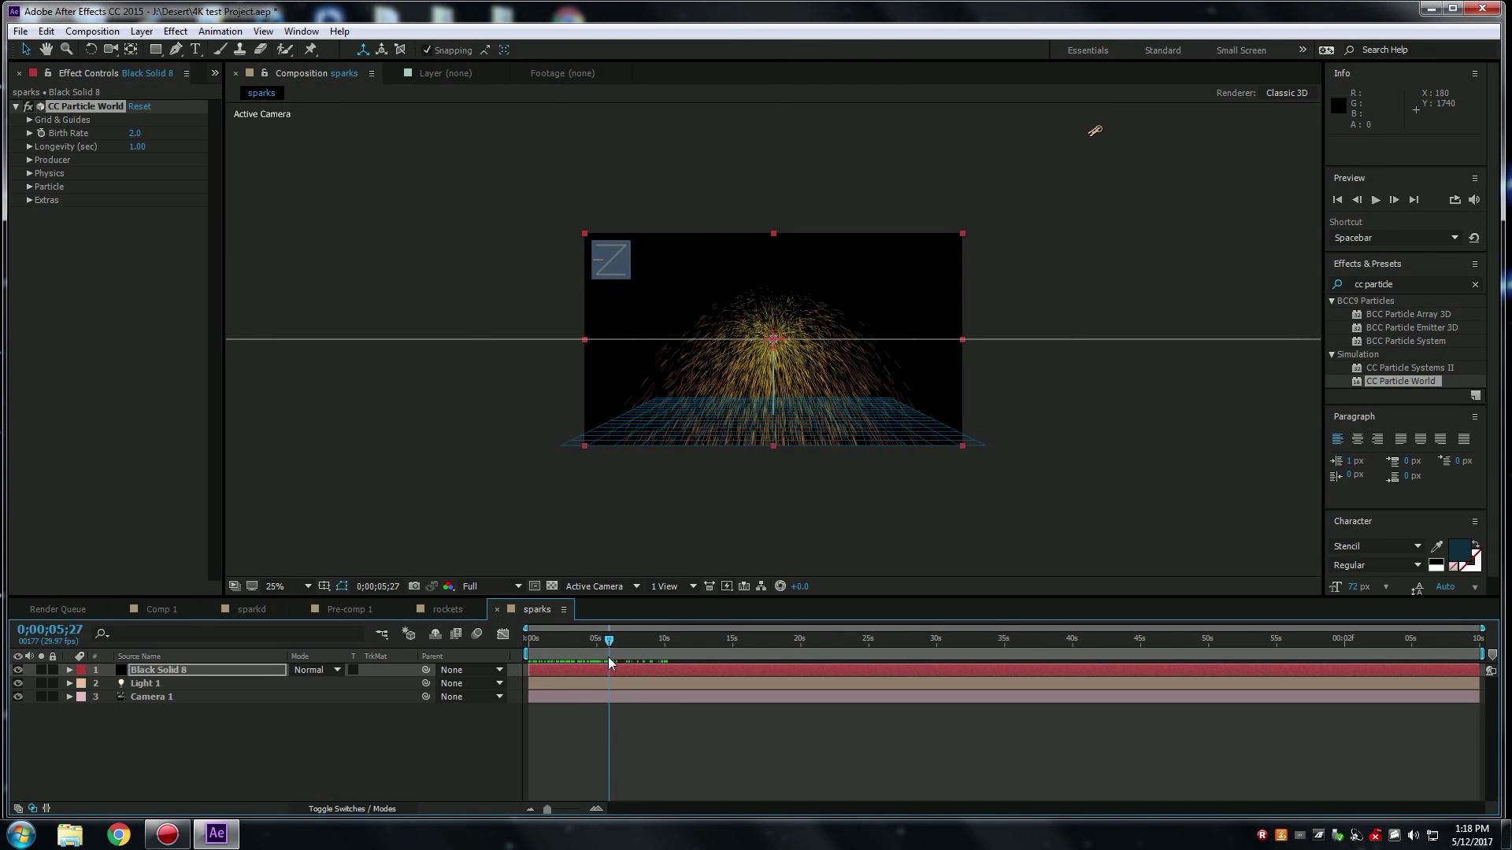
left_click_drag(773, 339, 774, 290)
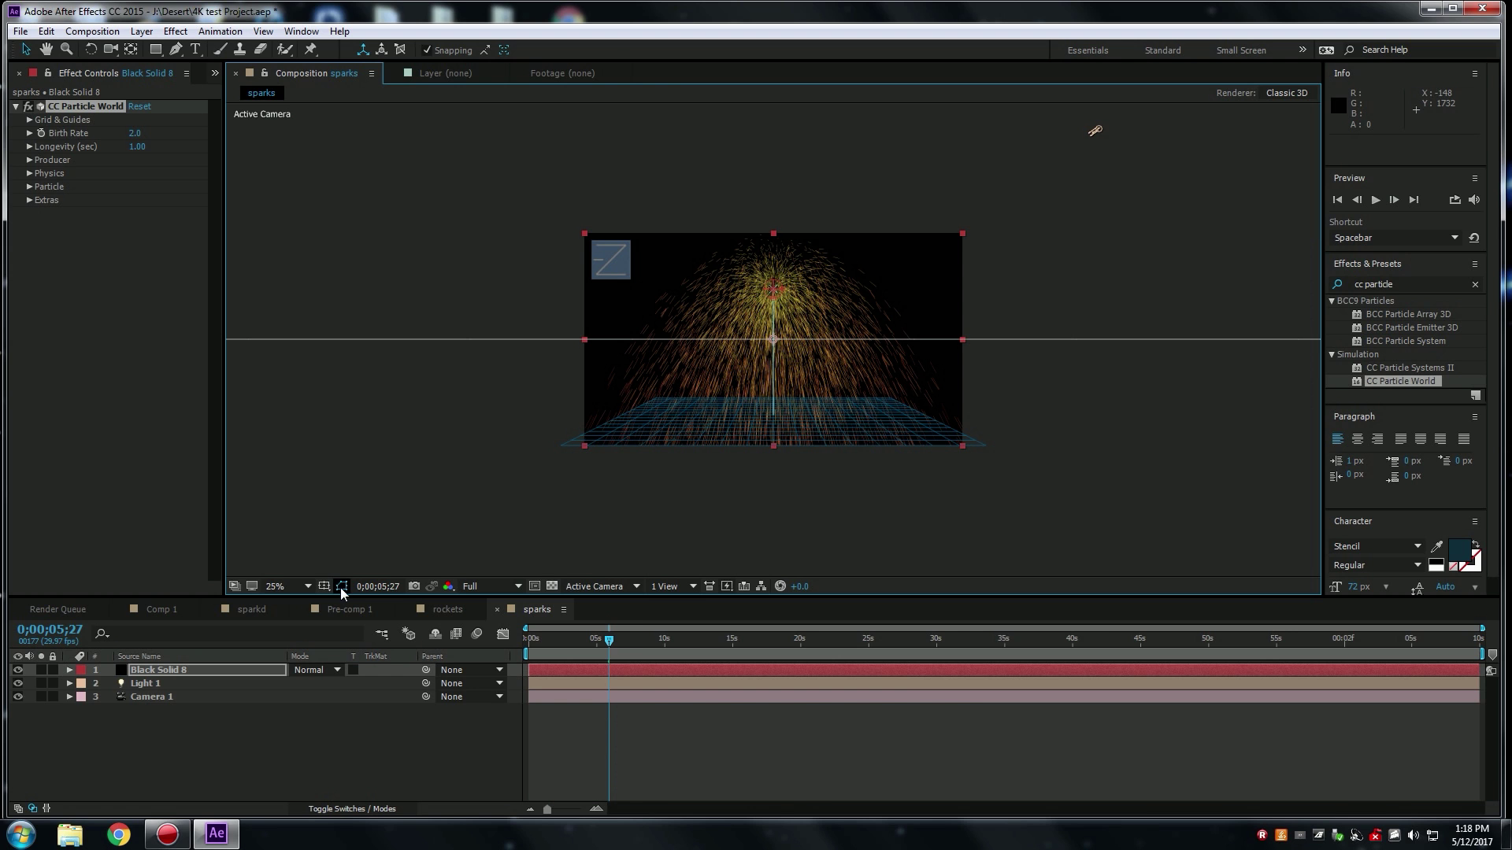
mouse_move(609, 640)
left_mouse_down()
mouse_move(557, 656)
mouse_move(612, 663)
left_mouse_up()
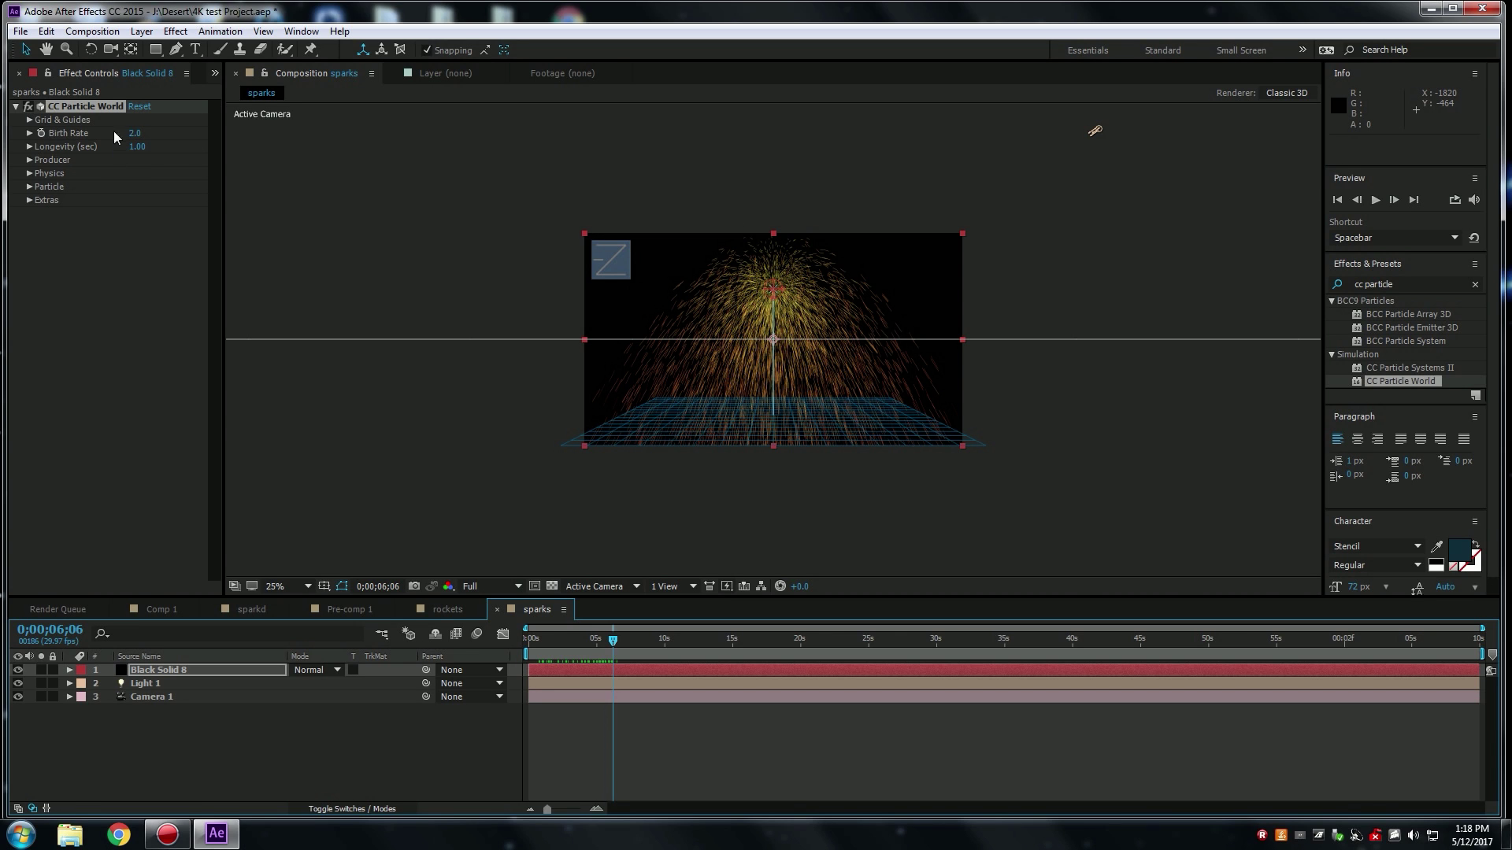
Widen the effect settings area, set CC Particle World's Birth Rate to 9.2, and preview the sparks at about 4 seconds.
left_click_drag(218, 145, 287, 149)
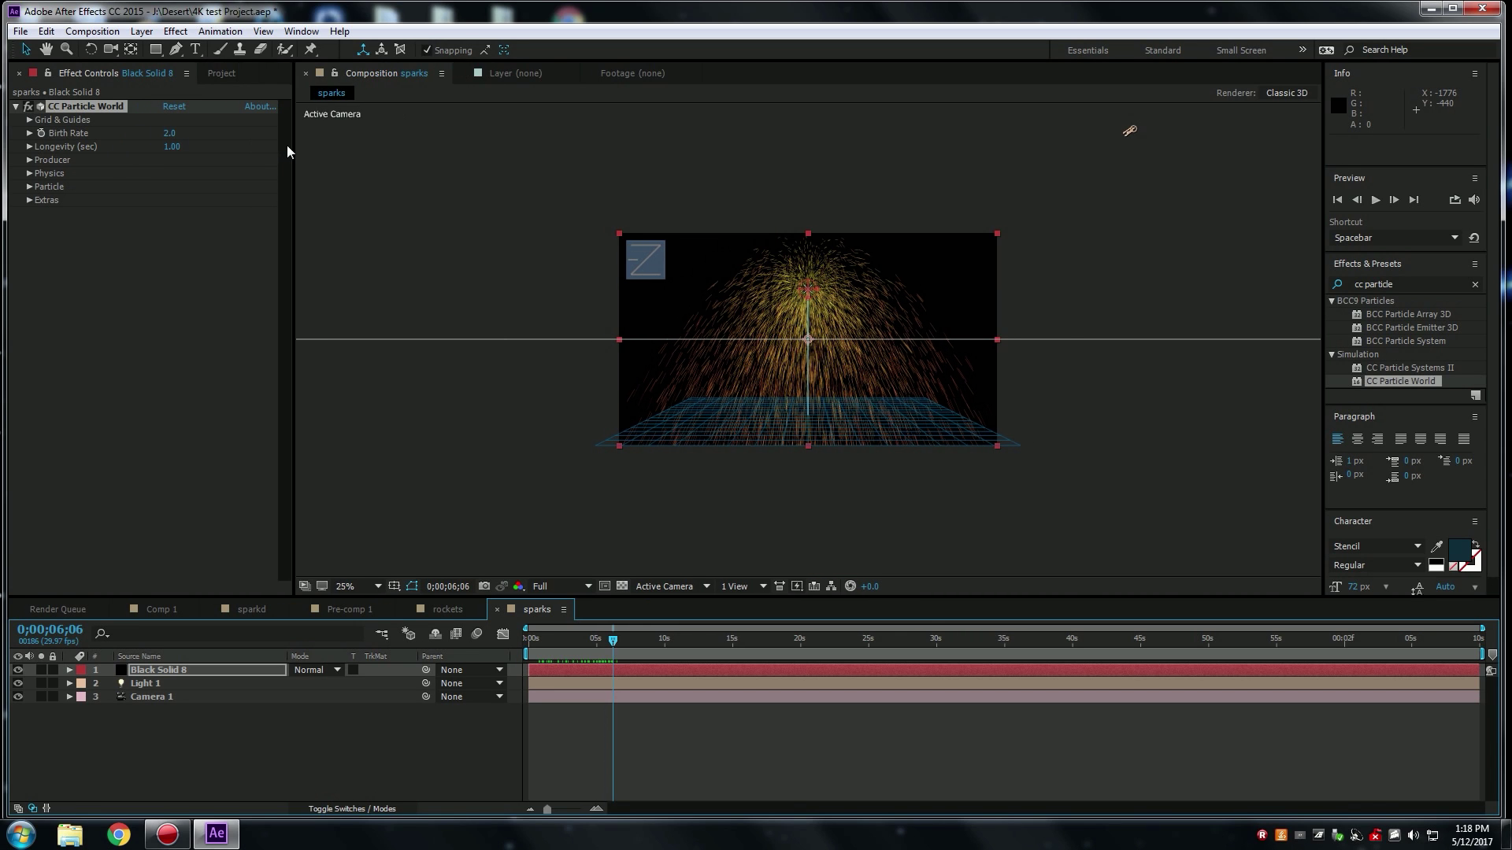
left_click(214, 74)
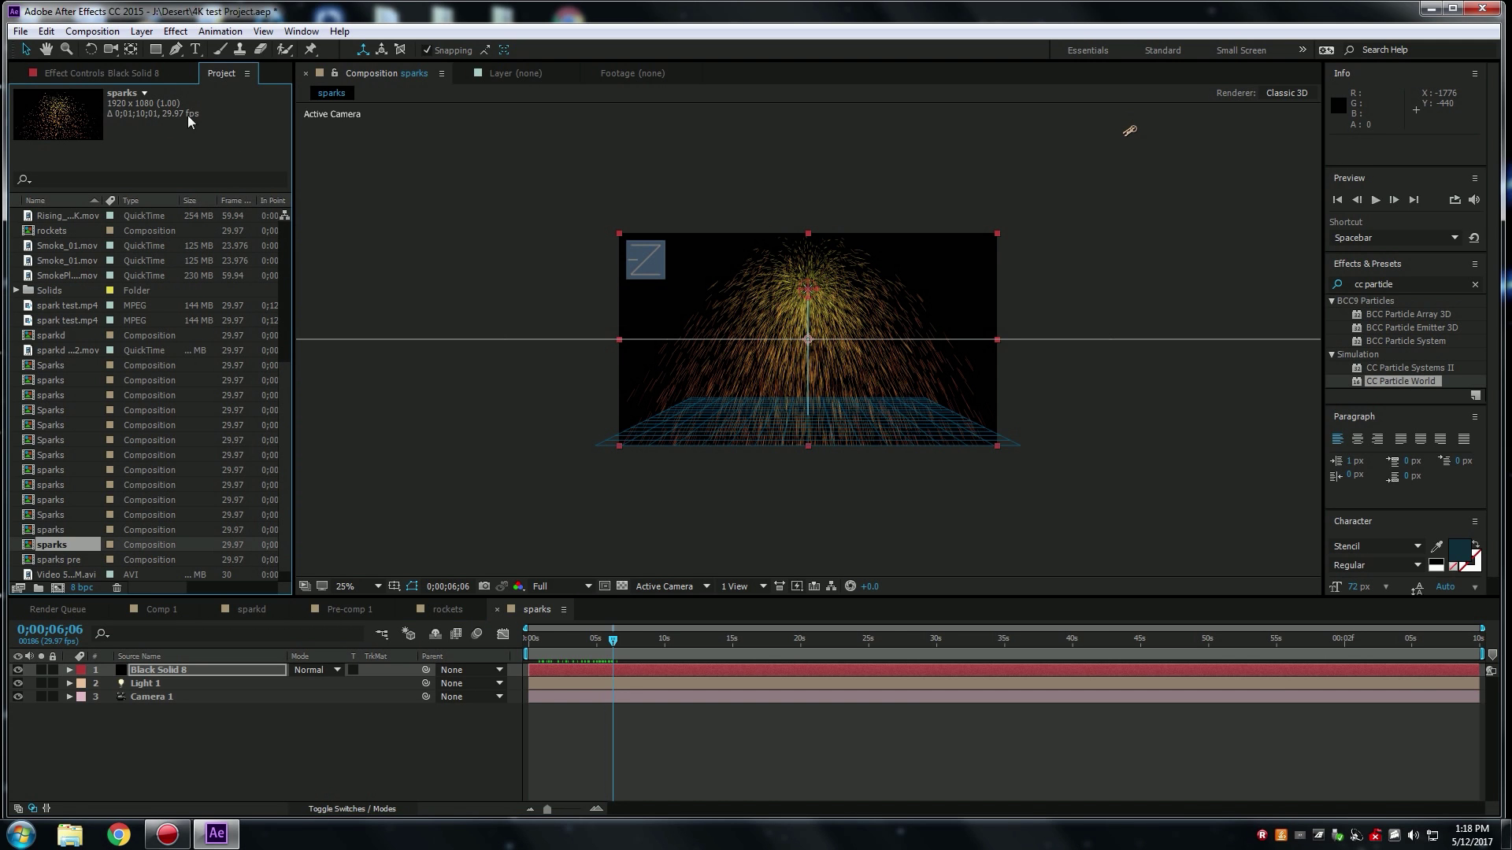
left_click(83, 75)
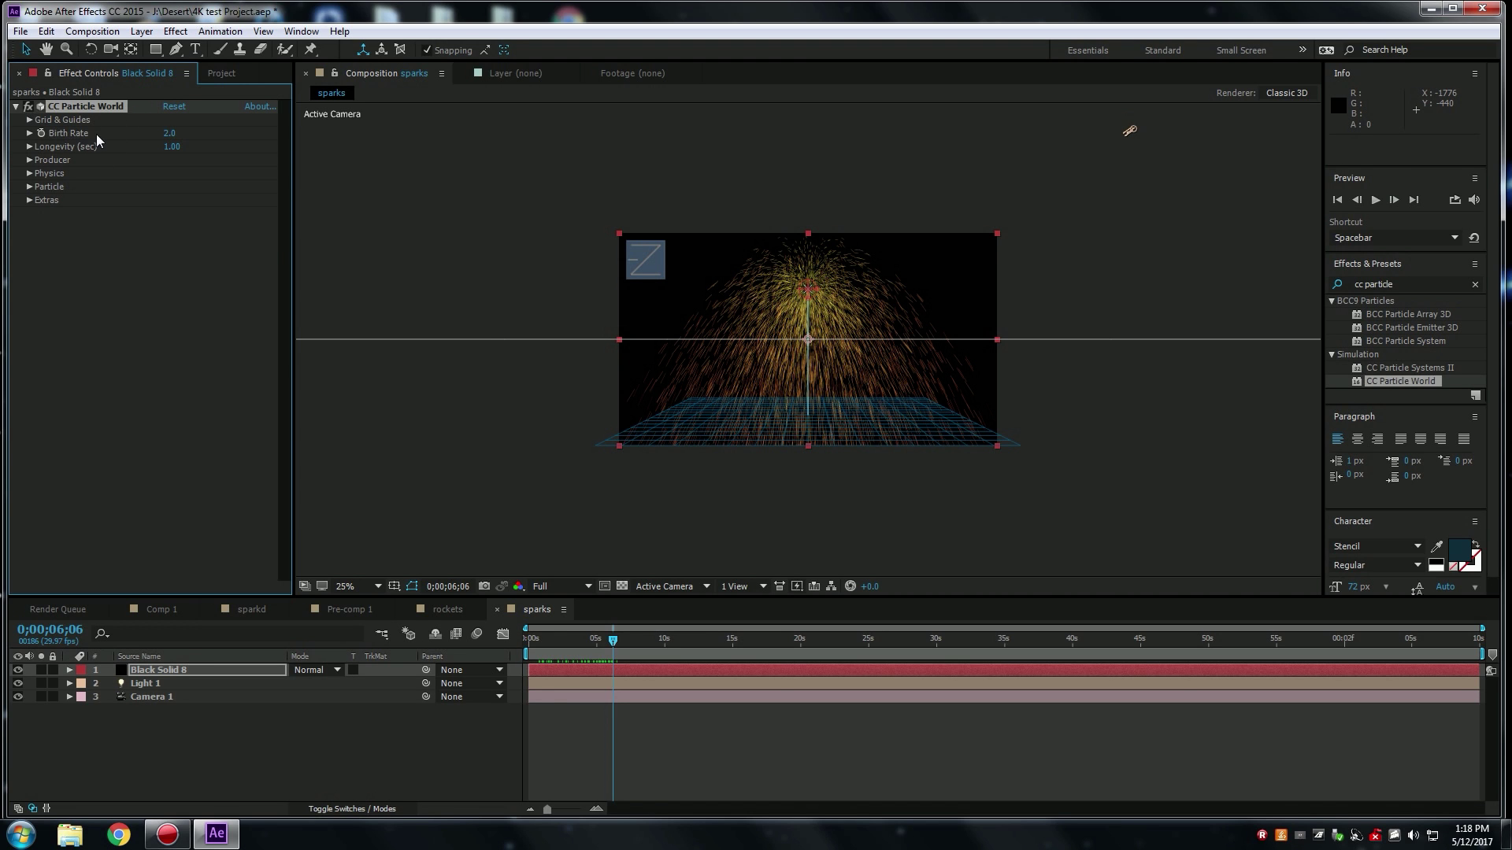
left_click(169, 133)
key("Return")
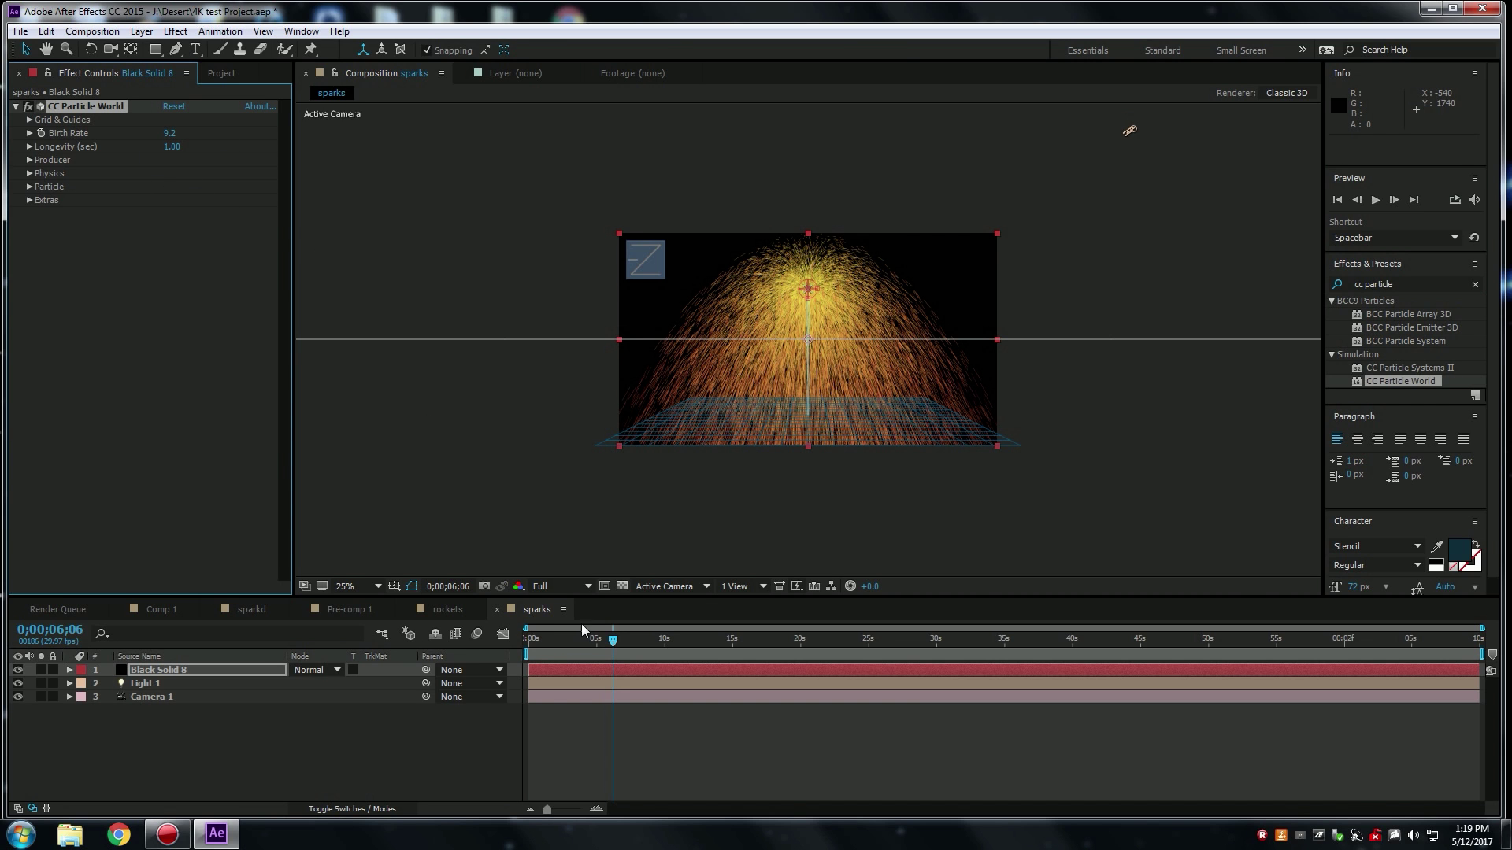
mouse_move(609, 641)
left_mouse_down()
mouse_move(543, 651)
mouse_move(588, 661)
left_mouse_up()
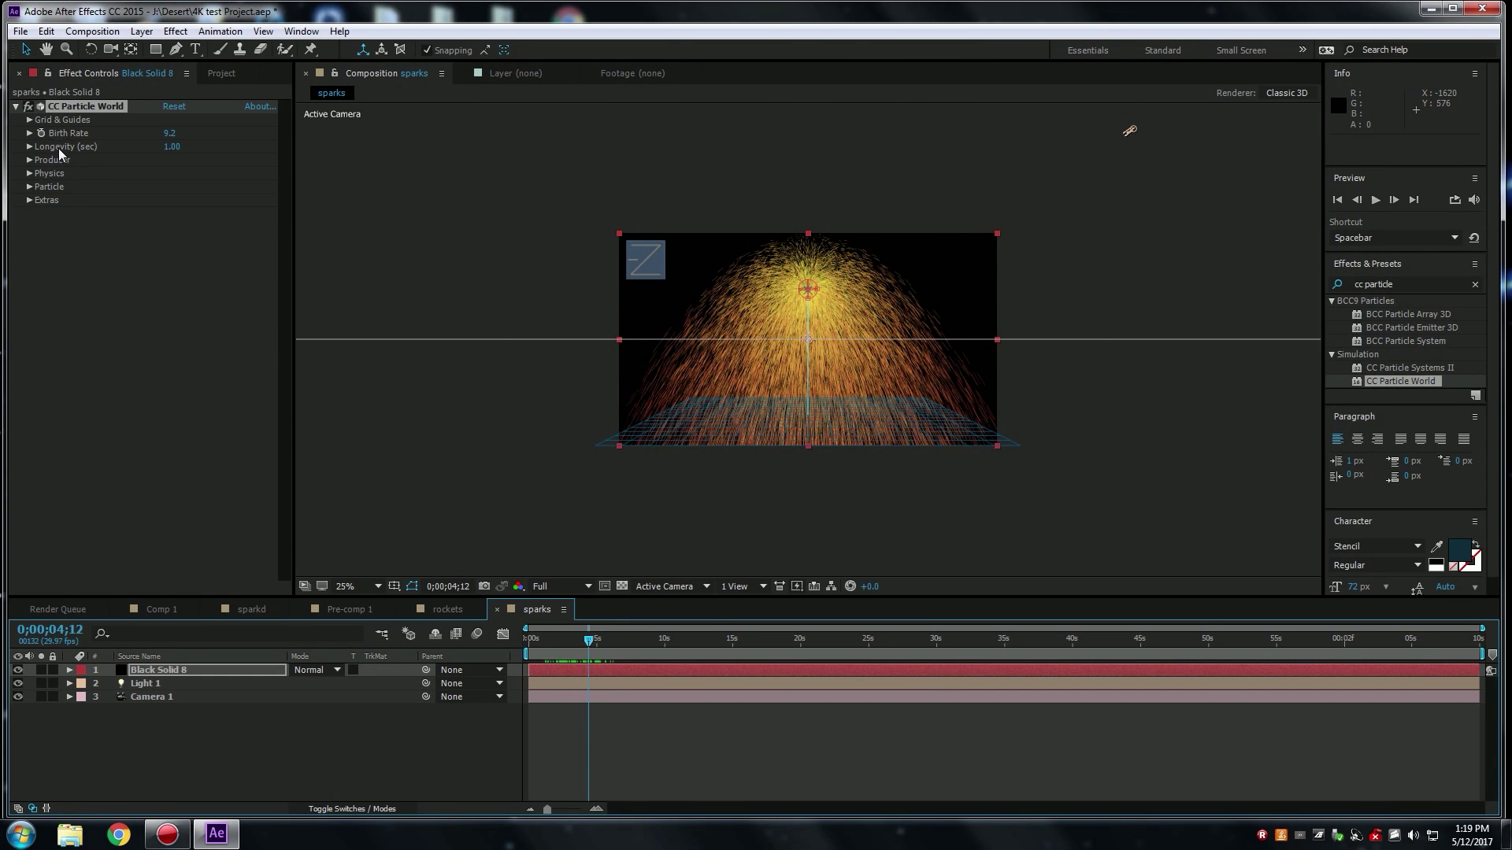
Set CC Particle World's Longevity to 0.60 seconds and preview the sparks at about 3 seconds.
left_click(168, 147)
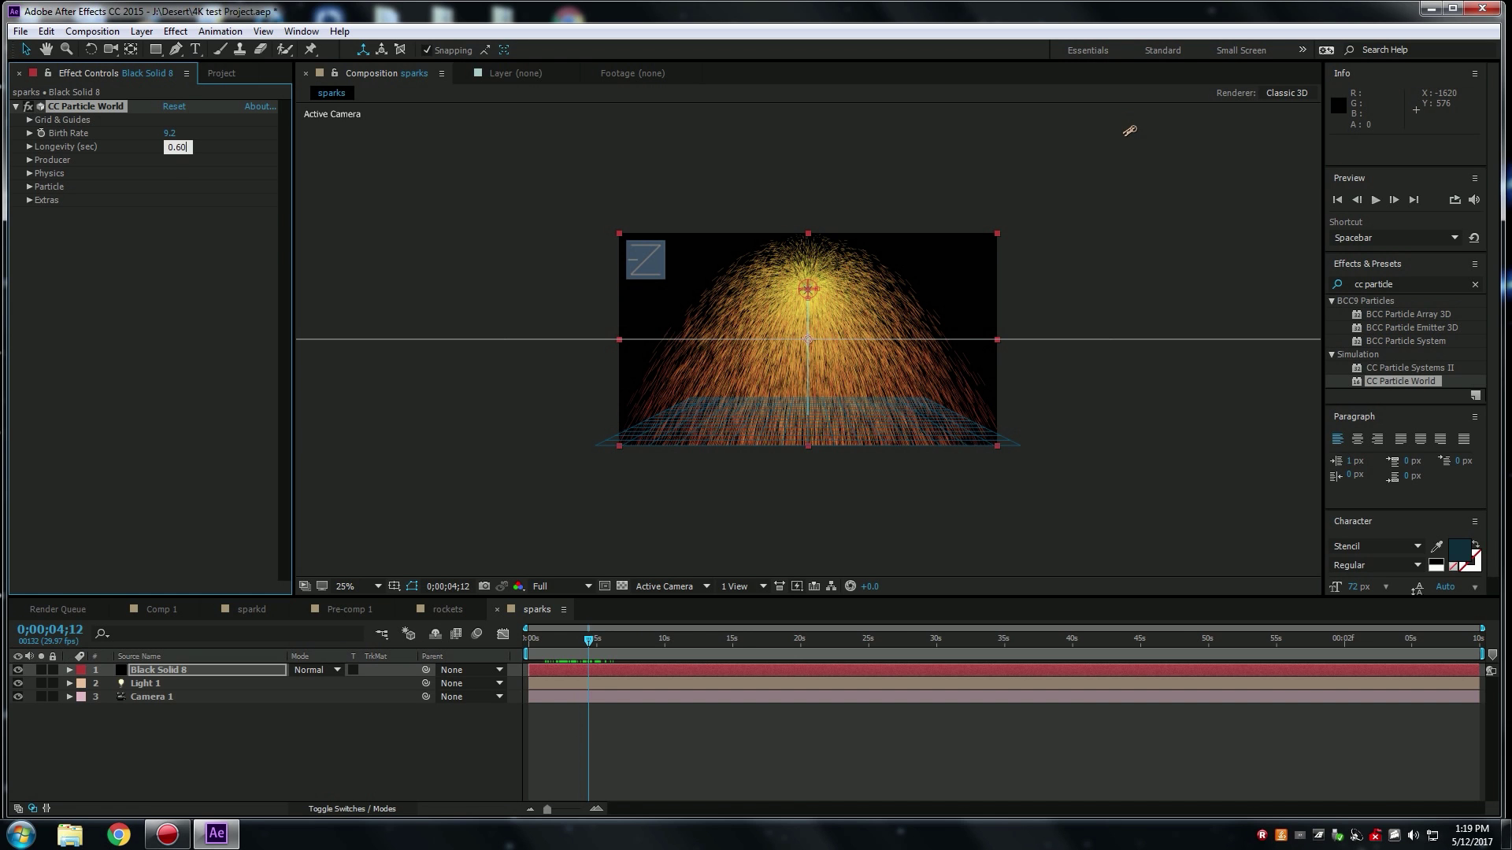
type("0.60")
key("Return")
left_click(576, 641)
left_click_drag(537, 647, 569, 650)
Change the particle physics animation to Viscouse.
left_click(29, 159)
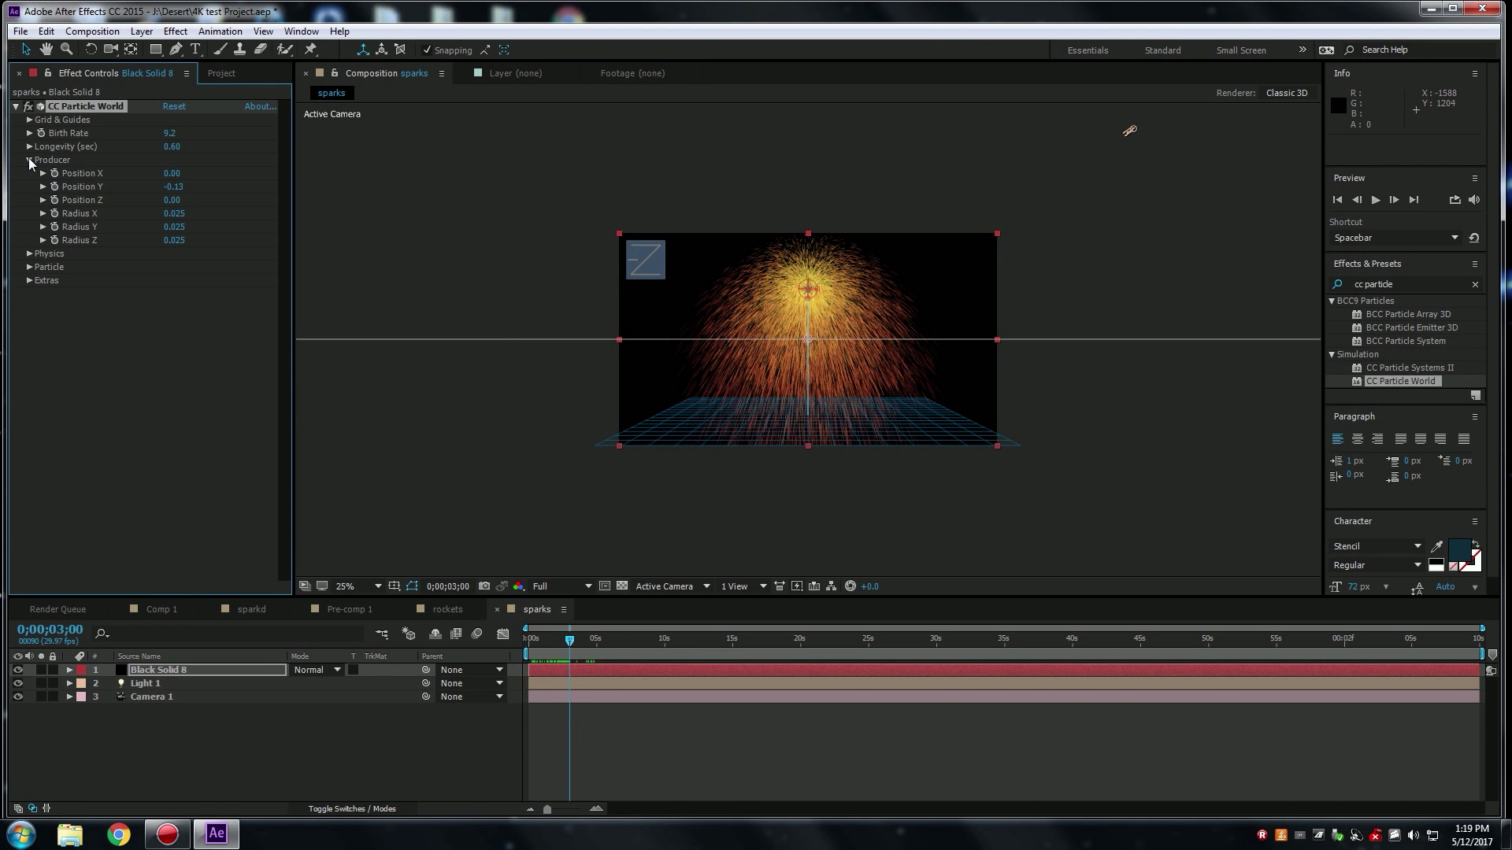
left_click(29, 160)
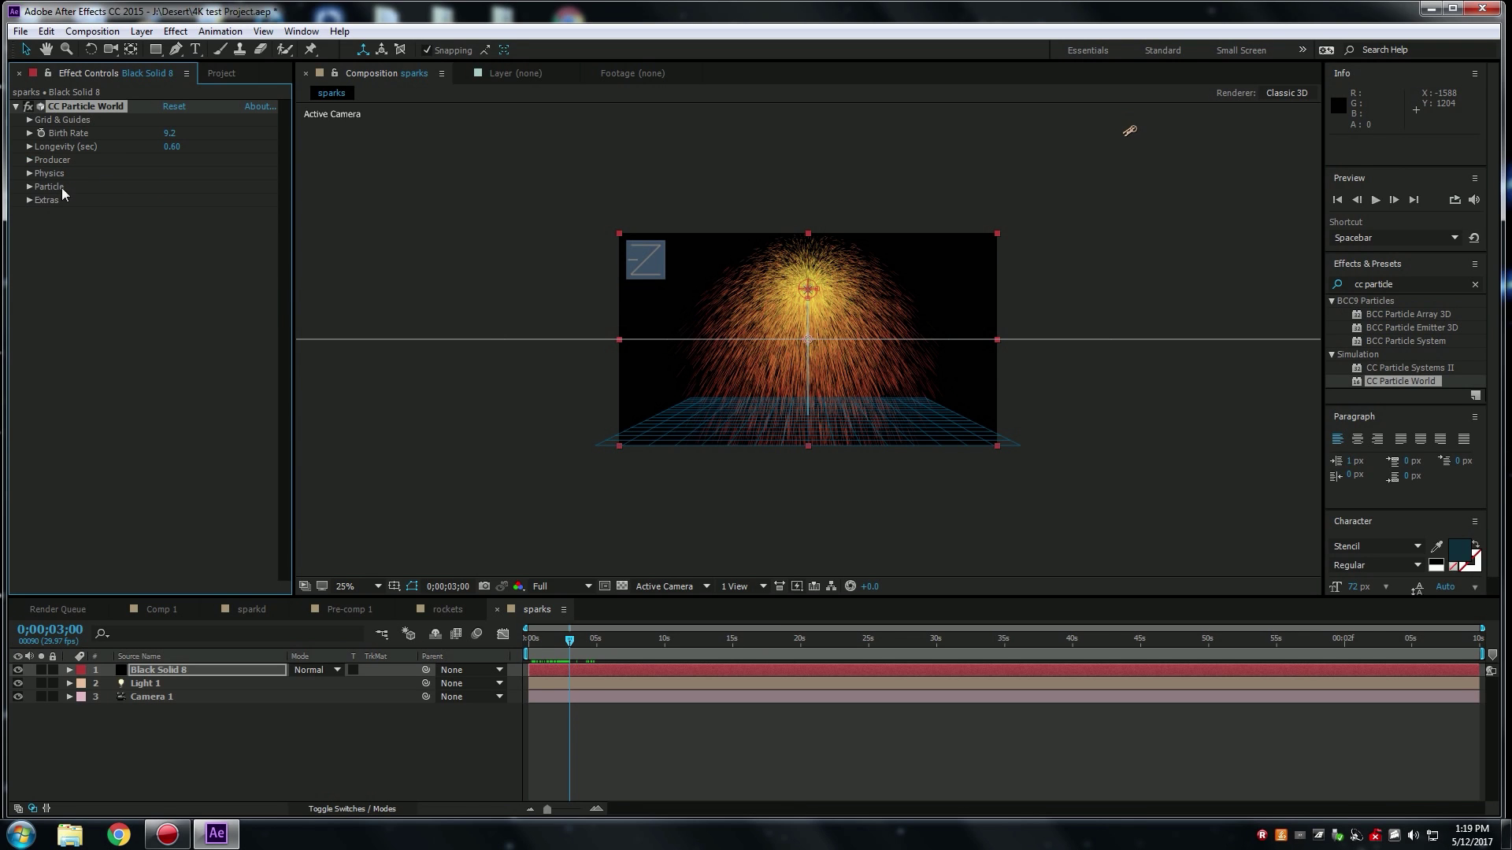
left_click(30, 173)
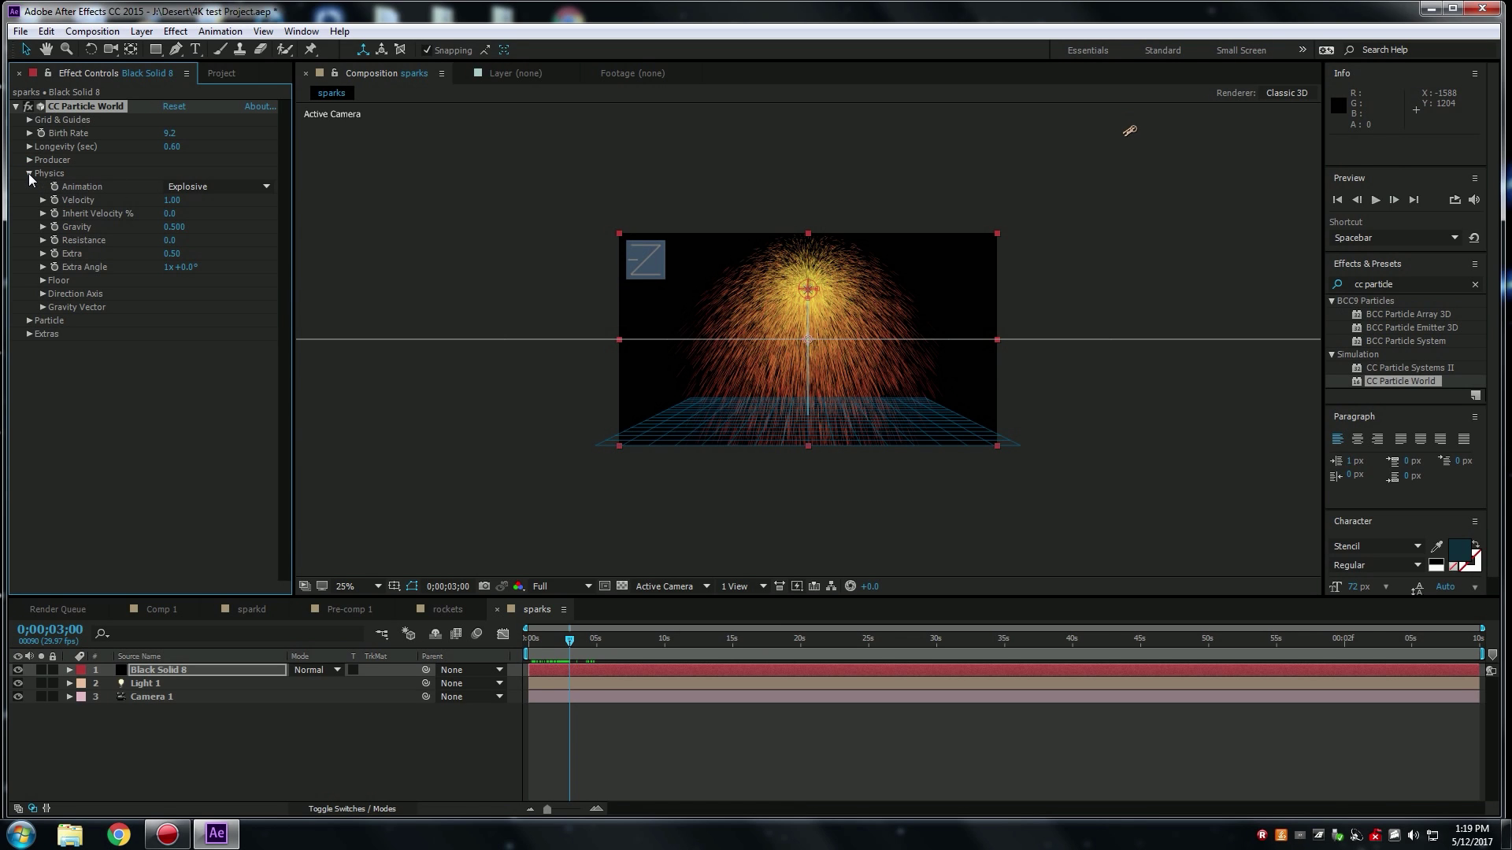
left_click(265, 187)
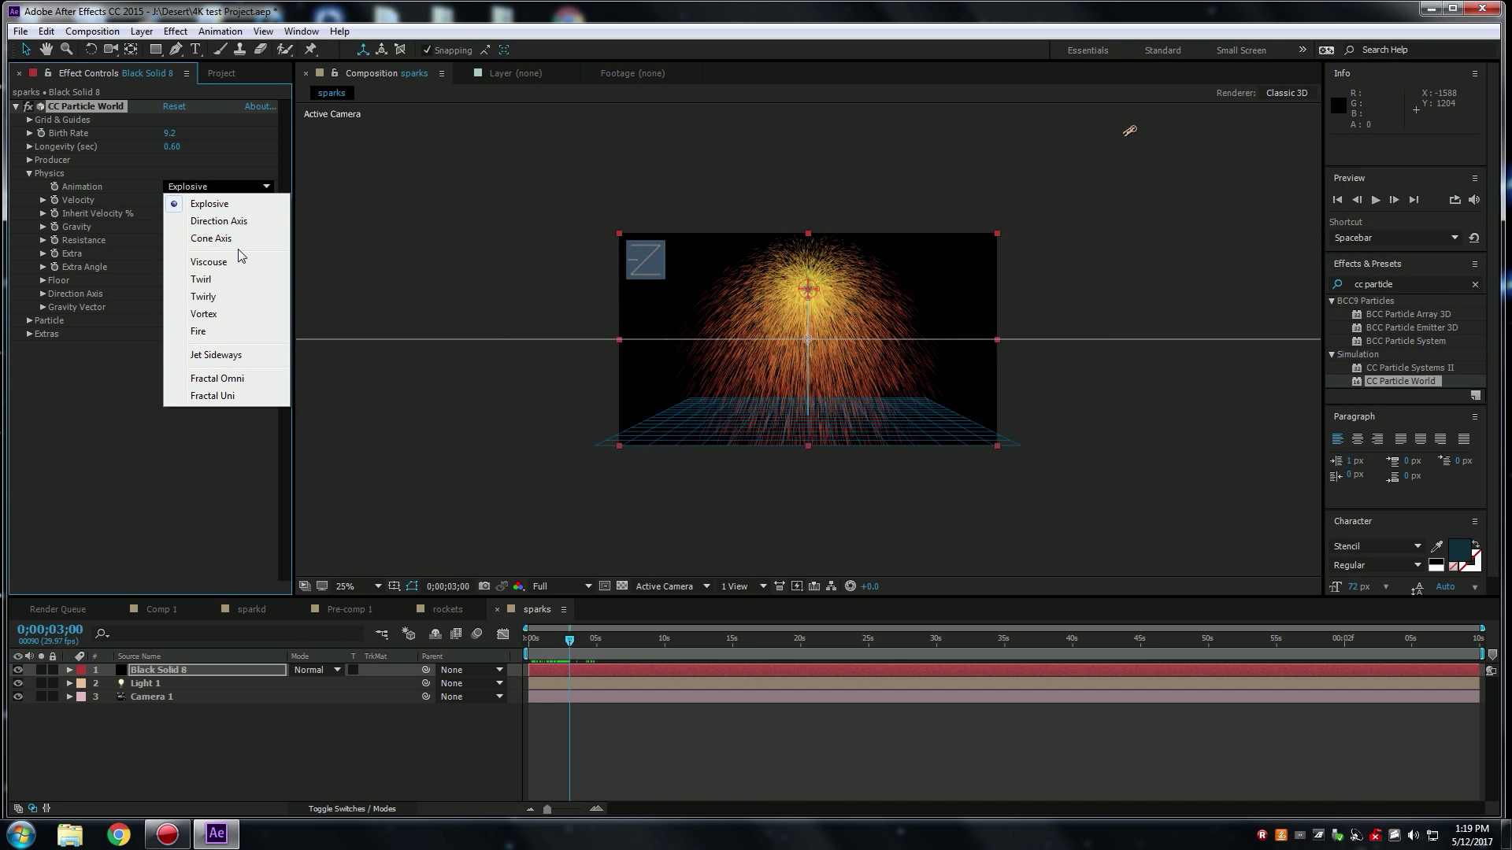
left_click(226, 262)
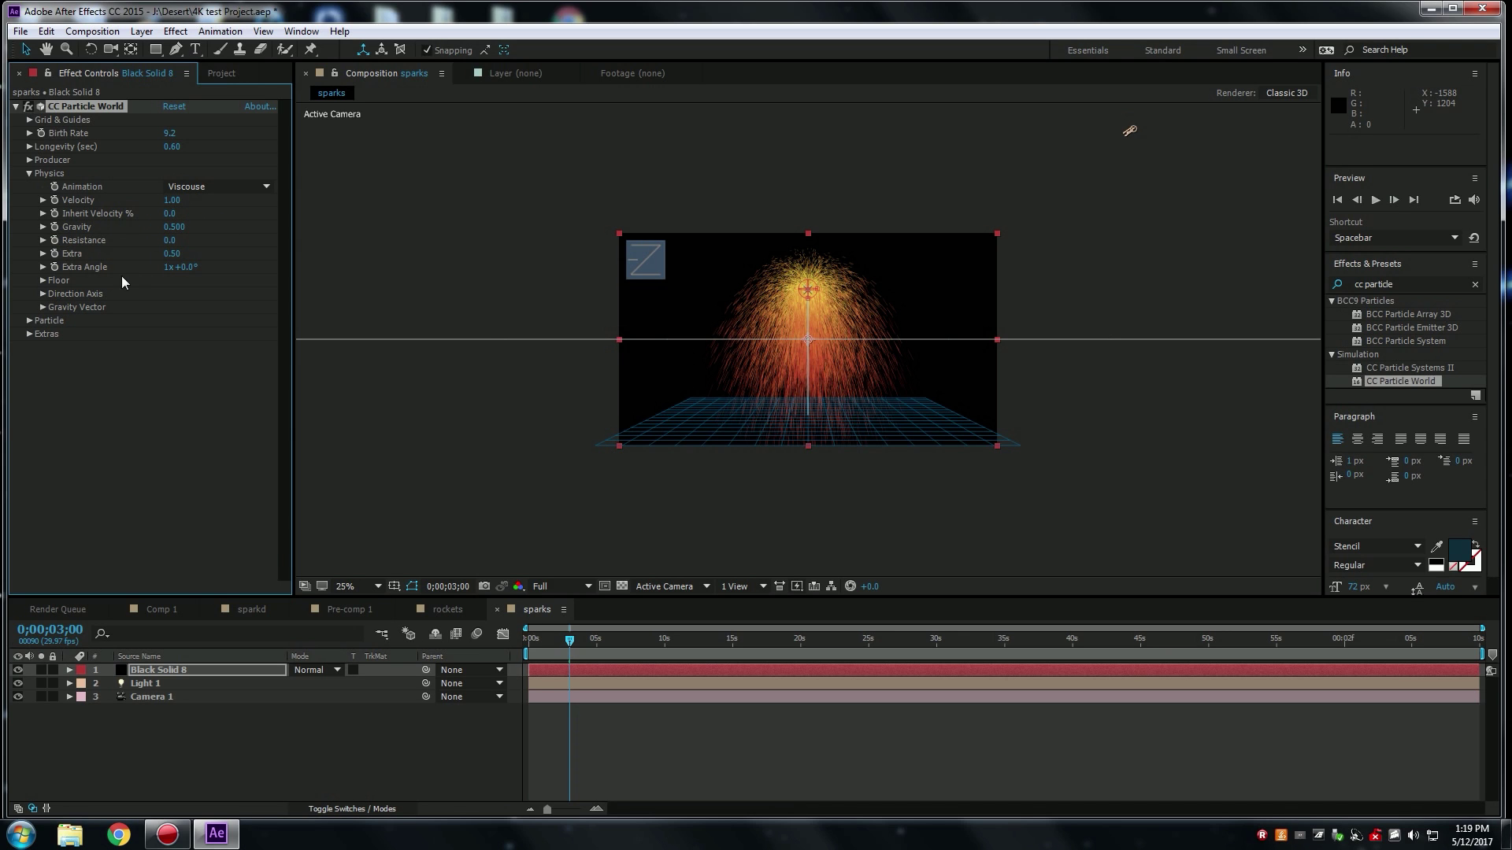
left_click(29, 174)
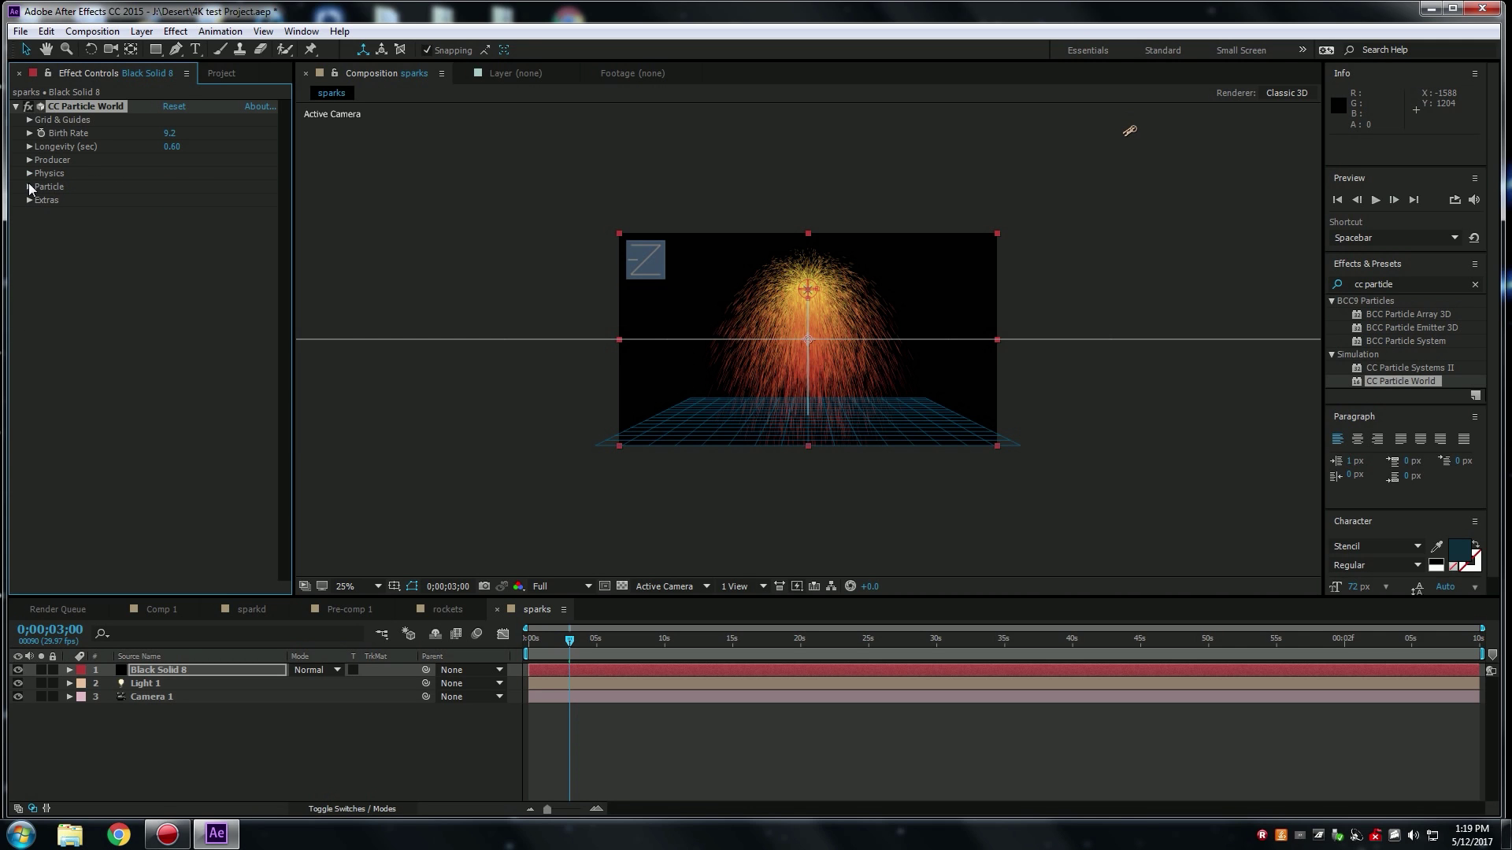
Change the particle type to Motion Square.
left_click(29, 187)
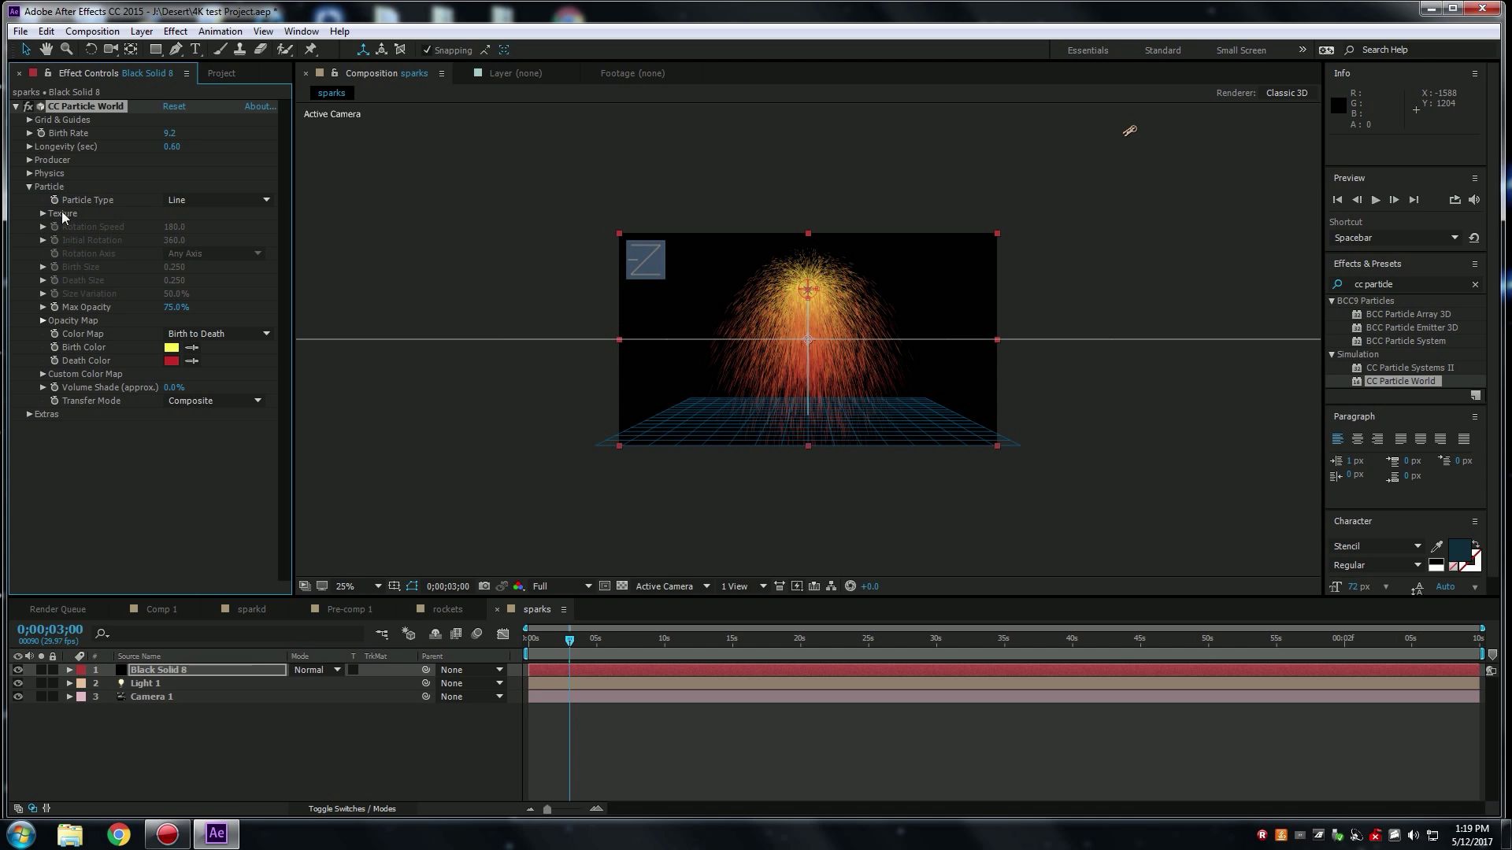
left_click(267, 199)
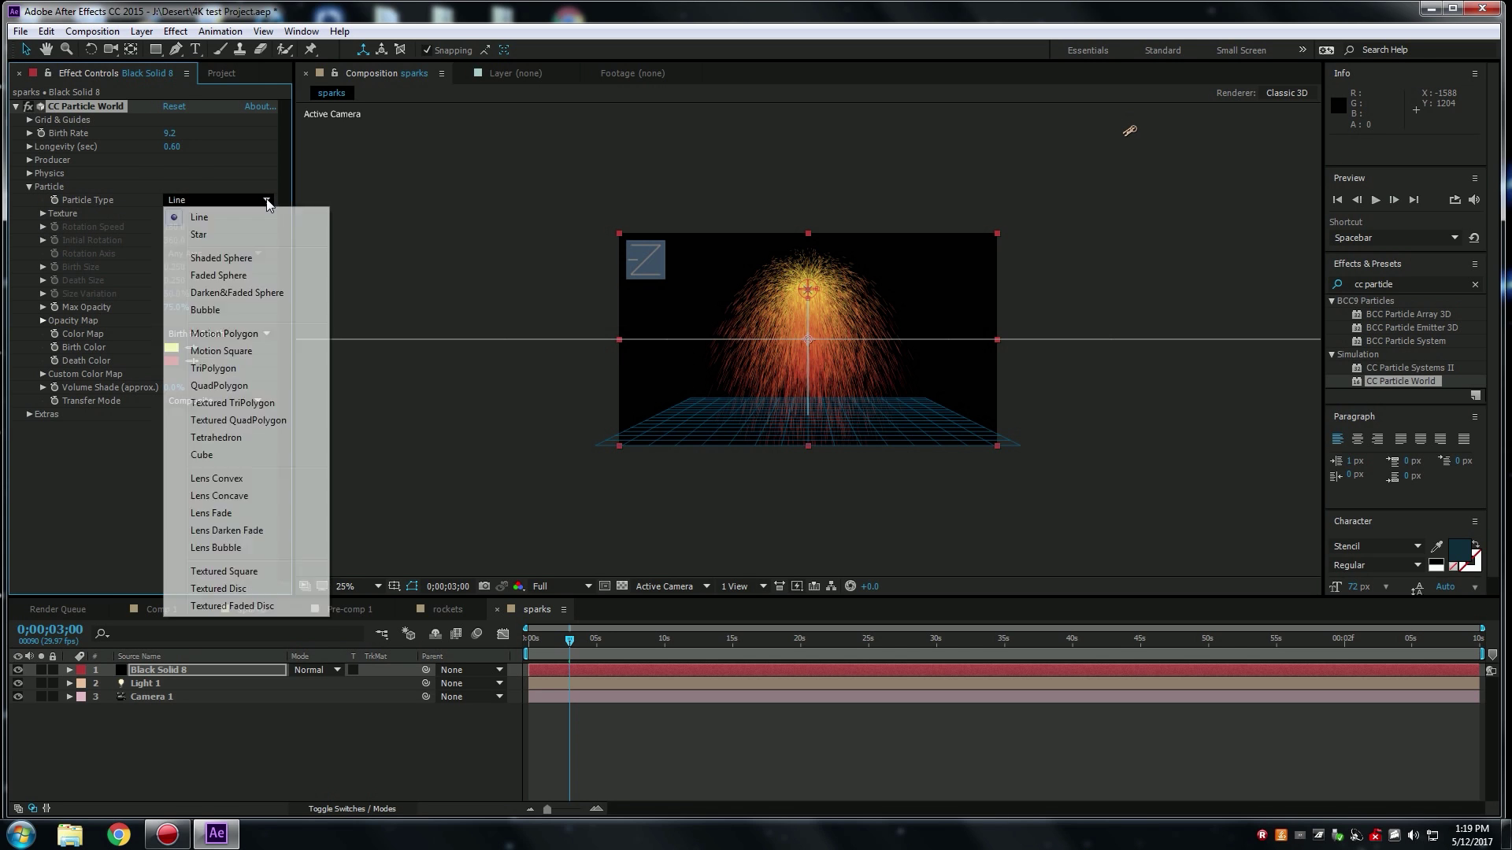
left_click(234, 352)
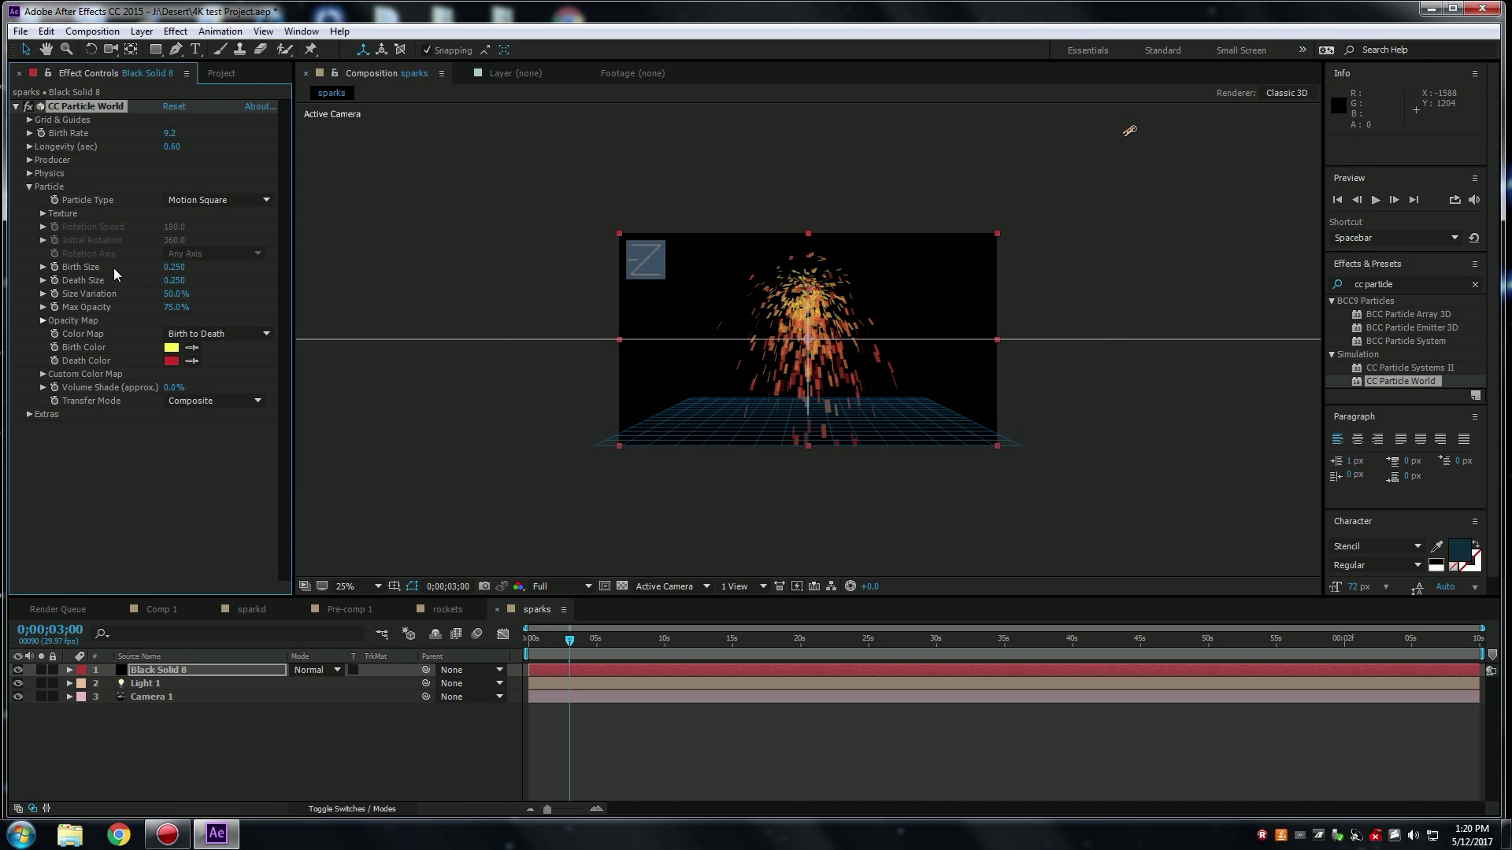
Set the particles' Birth Size to 0.100 and Death Size to 0.075, previewing the sparks at about 4 seconds.
left_click(174, 267)
type("0.100")
left_click(210, 276)
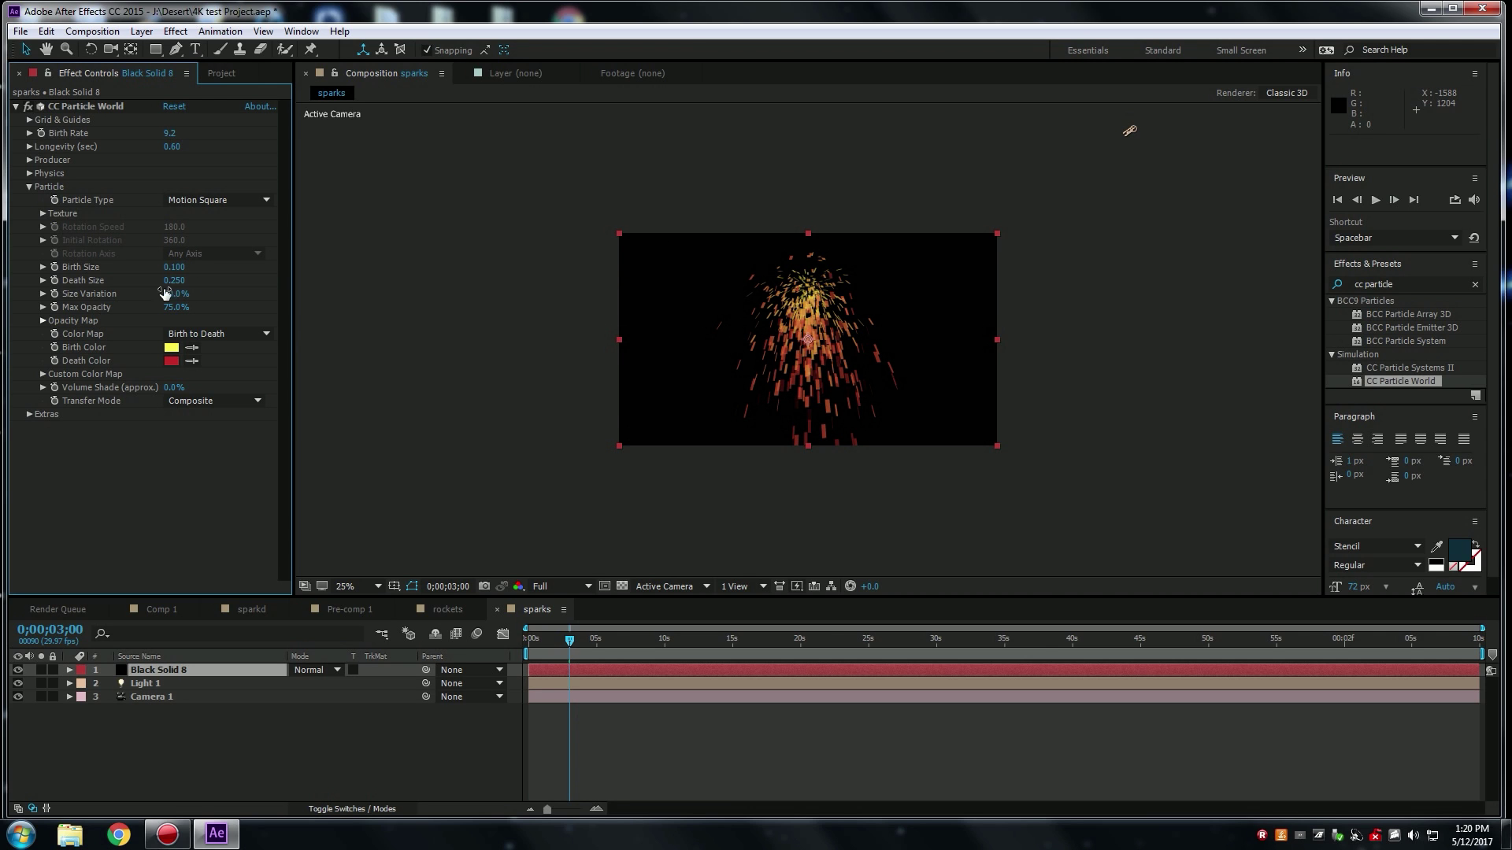
left_click(172, 282)
type("0.075")
key("Return")
left_click_drag(559, 641, 581, 646)
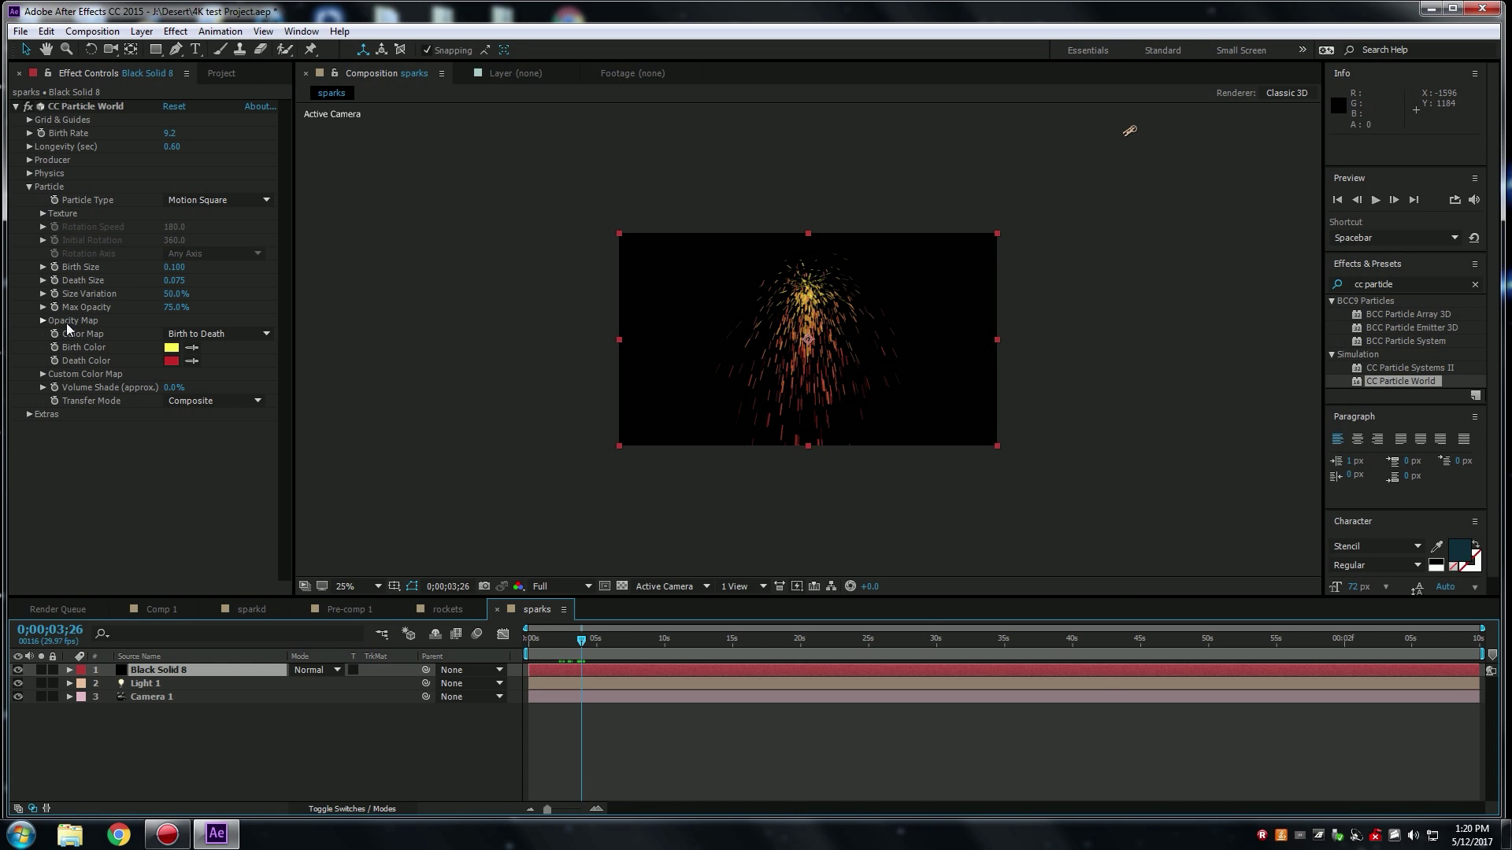
Redraw the particle Opacity Map as a smooth hump peaking before mid-life and tapering toward death, previewing at about 3 seconds.
left_click(42, 321)
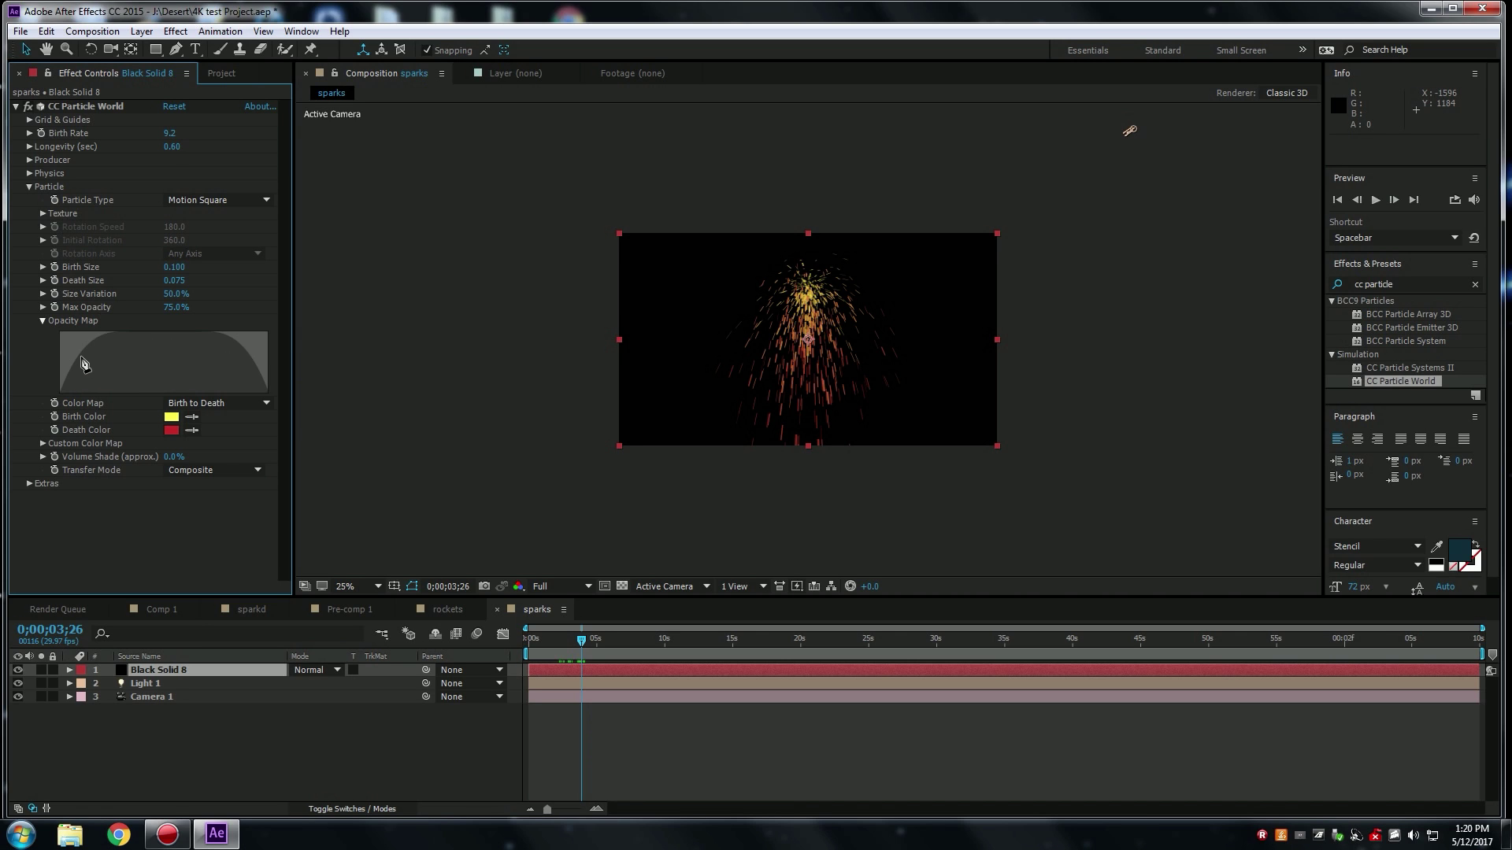
mouse_move(61, 381)
left_mouse_down()
mouse_move(171, 329)
mouse_move(221, 336)
mouse_move(312, 397)
left_mouse_up()
left_click(56, 366)
mouse_move(68, 381)
left_mouse_down()
mouse_move(130, 344)
mouse_move(234, 362)
mouse_move(324, 404)
left_mouse_up()
mouse_move(66, 382)
left_mouse_down()
mouse_move(87, 343)
mouse_move(131, 336)
mouse_move(199, 349)
mouse_move(295, 413)
left_mouse_up()
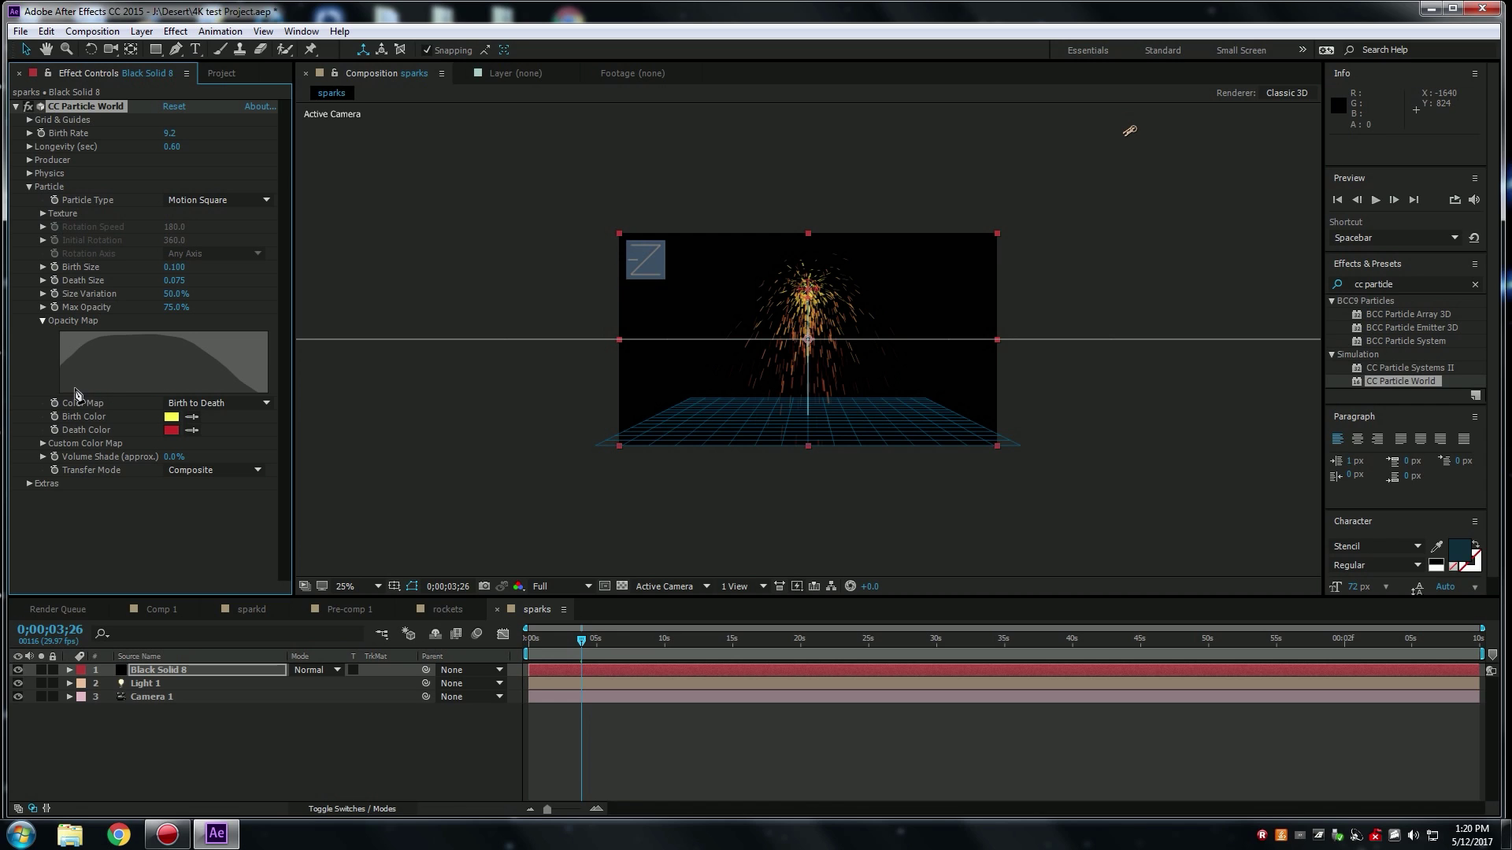
mouse_move(64, 386)
left_mouse_down()
mouse_move(116, 340)
mouse_move(161, 339)
mouse_move(272, 393)
left_mouse_up()
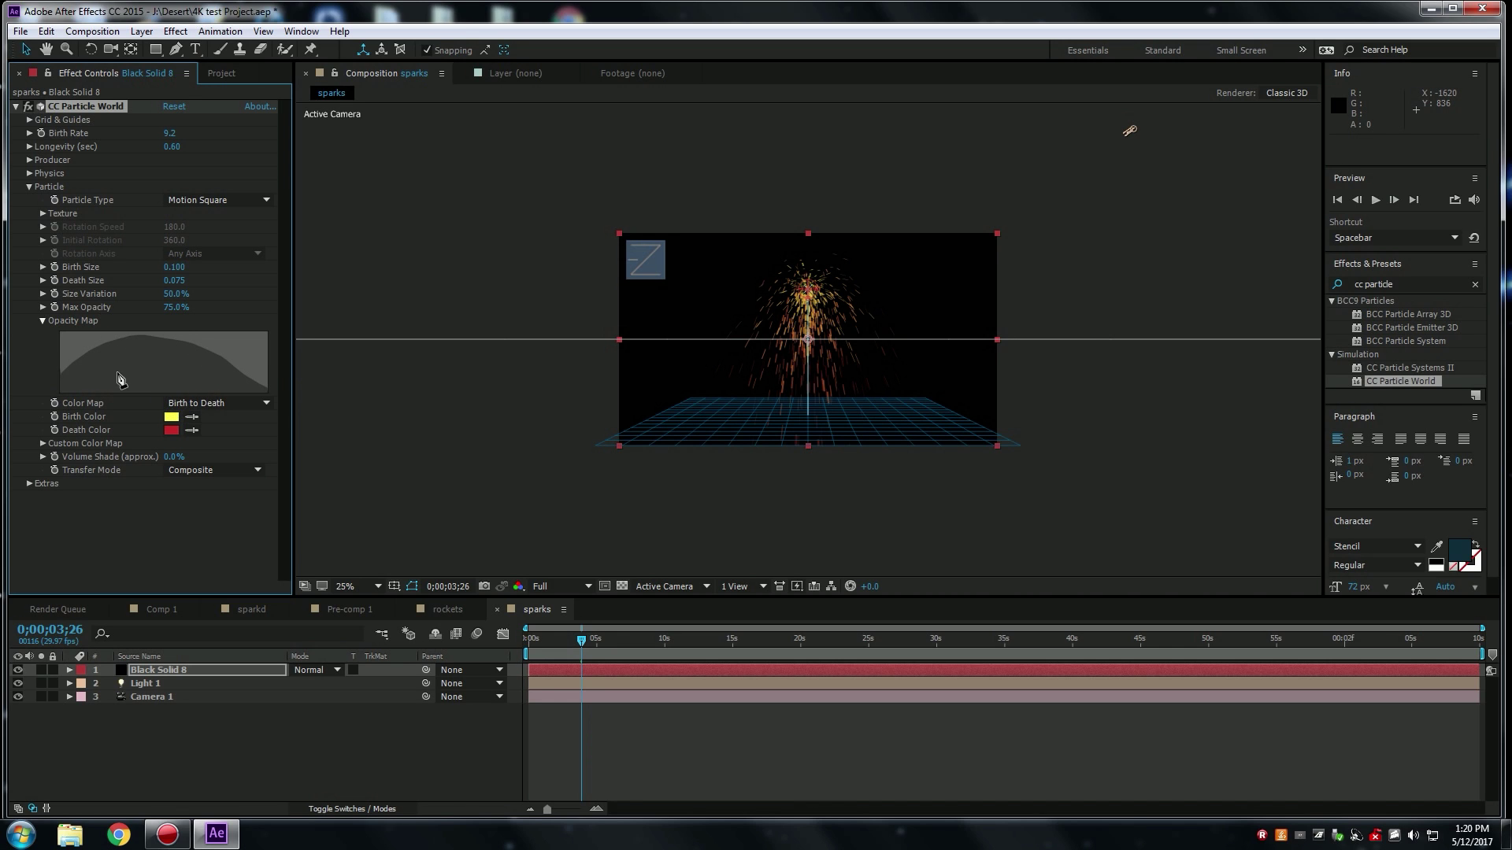
mouse_move(580, 642)
left_mouse_down()
mouse_move(537, 655)
mouse_move(603, 658)
mouse_move(564, 664)
left_mouse_up()
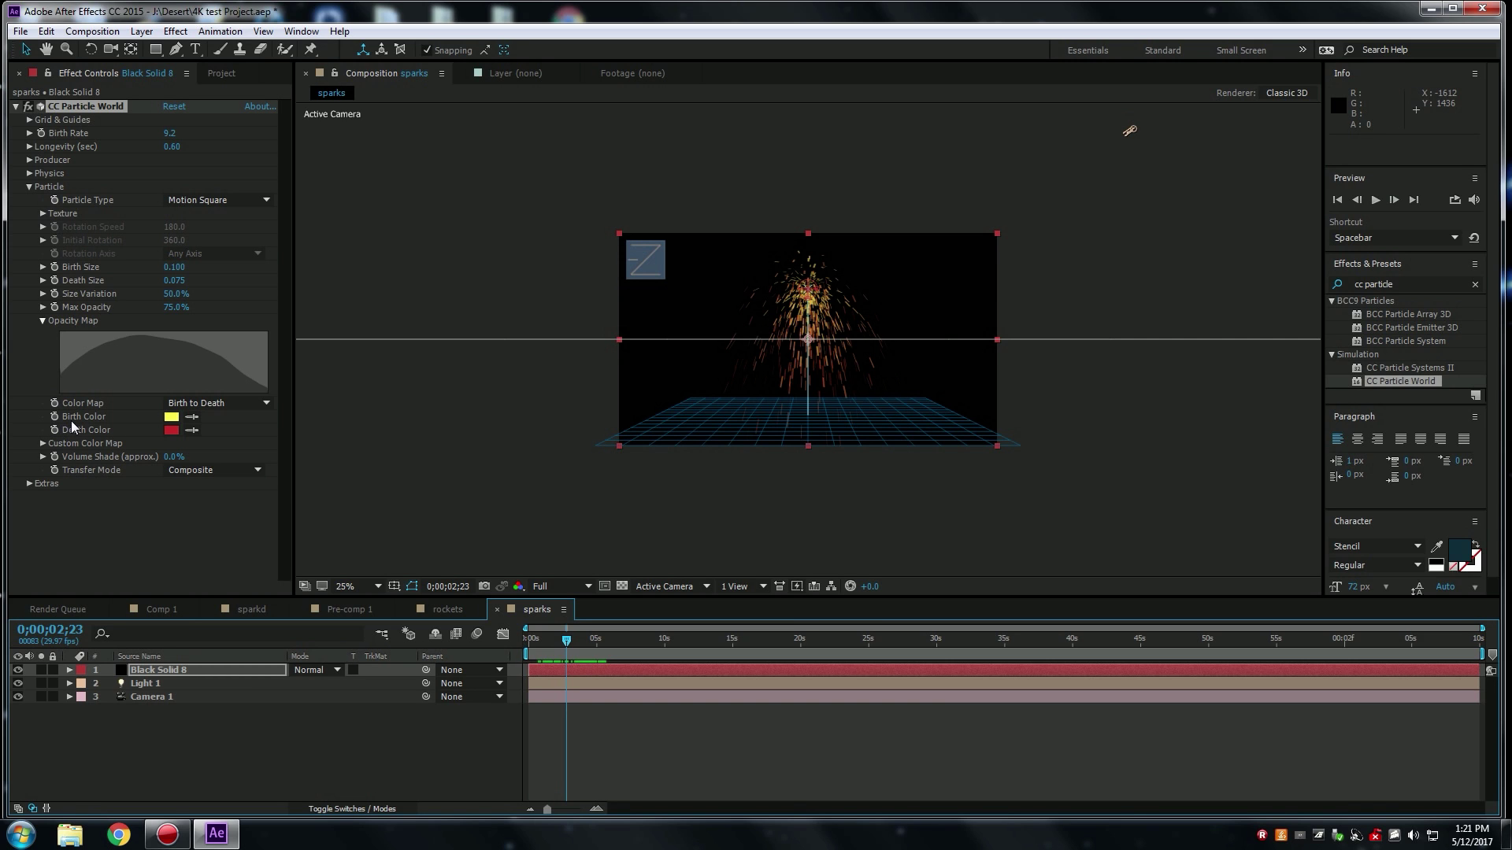
Set the particles' Birth Color to pale yellow F9F976 and Death Color to muted red C03838.
left_click(172, 419)
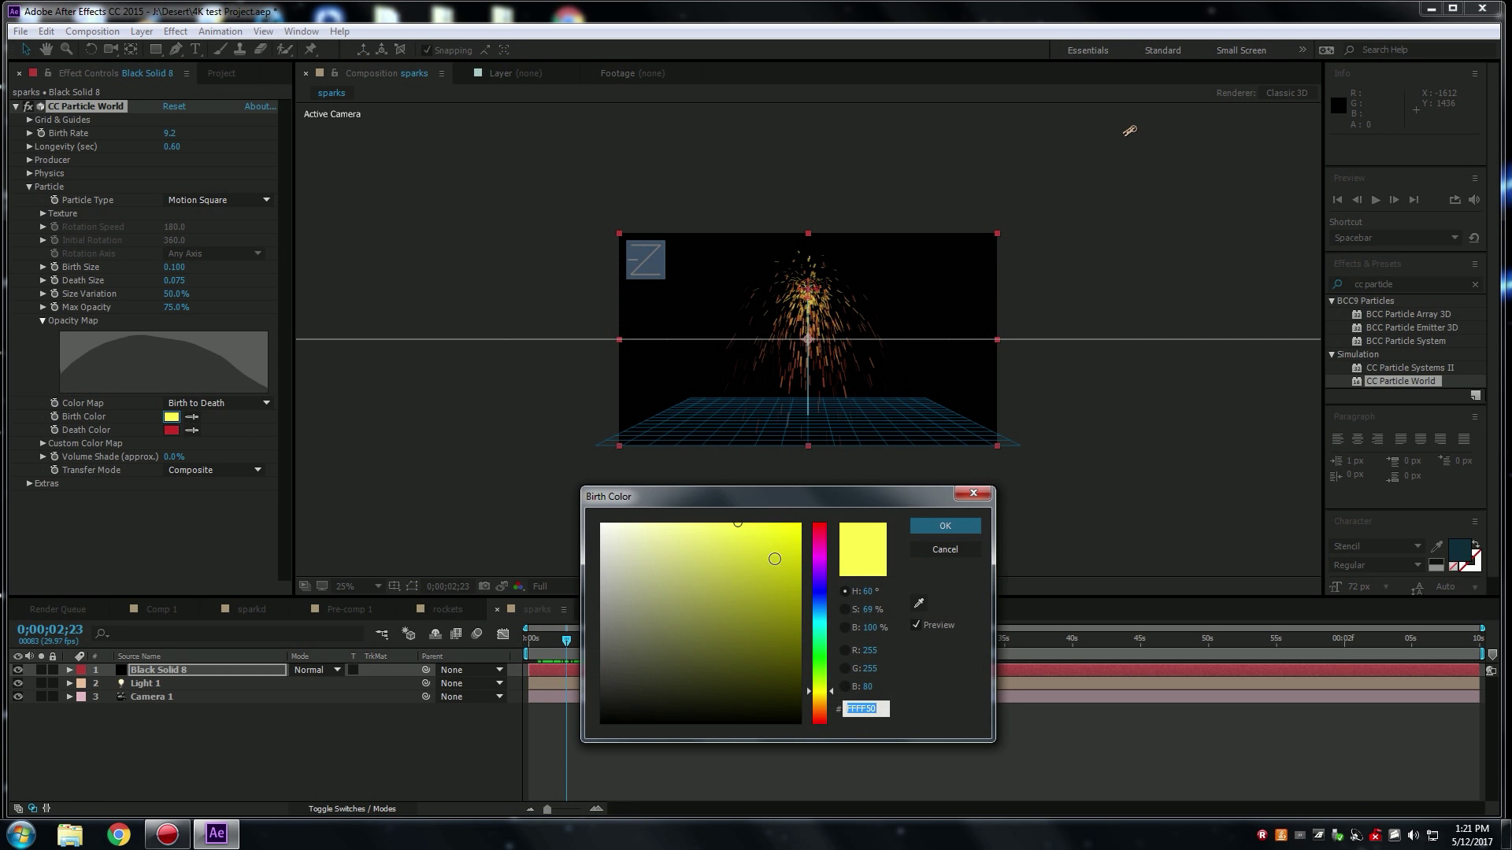
left_click(713, 526)
left_click(706, 527)
left_click(921, 527)
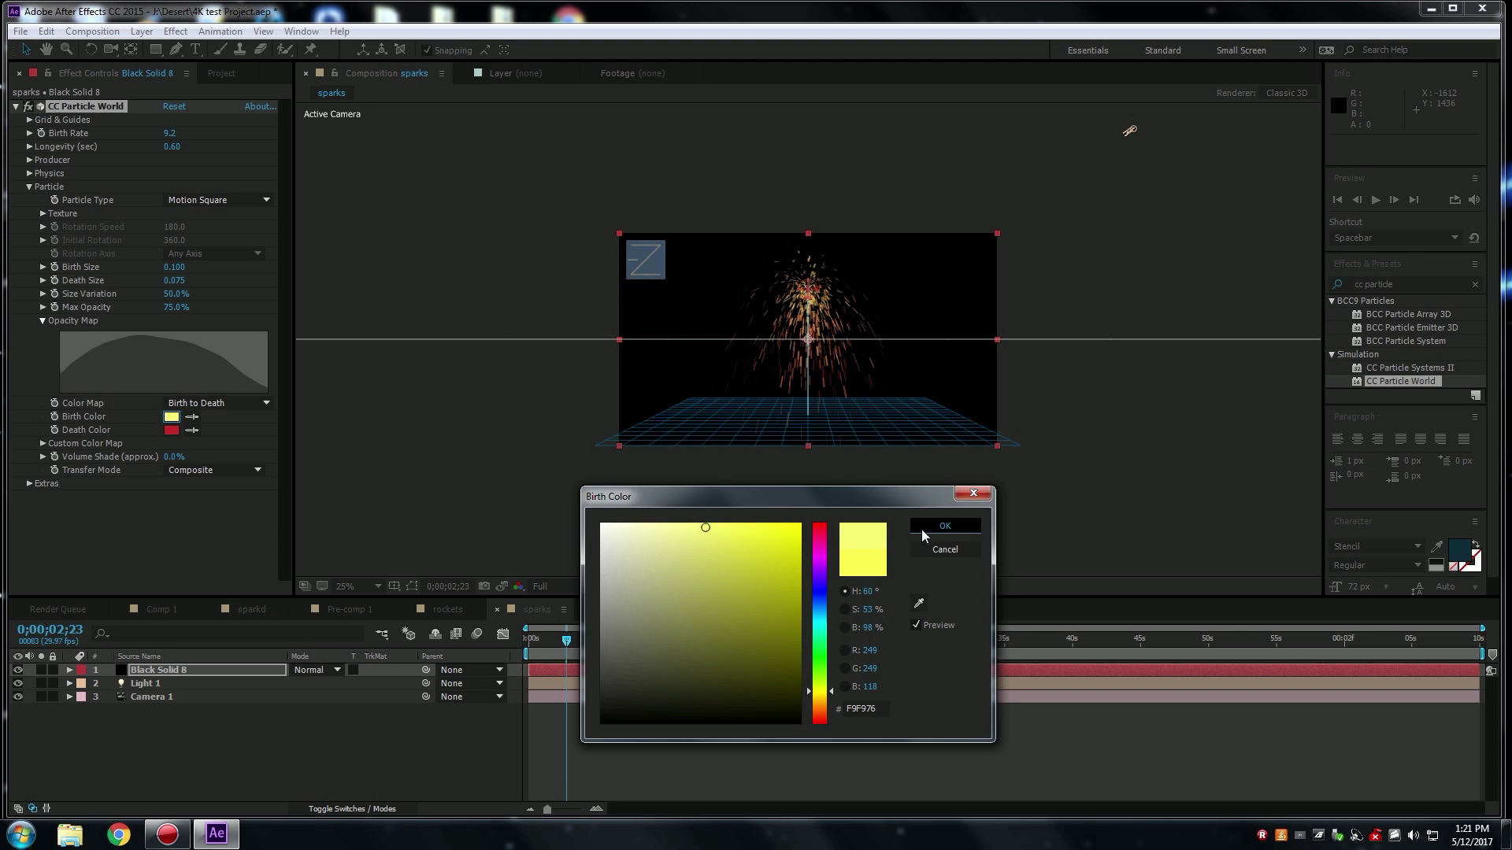
left_click(172, 430)
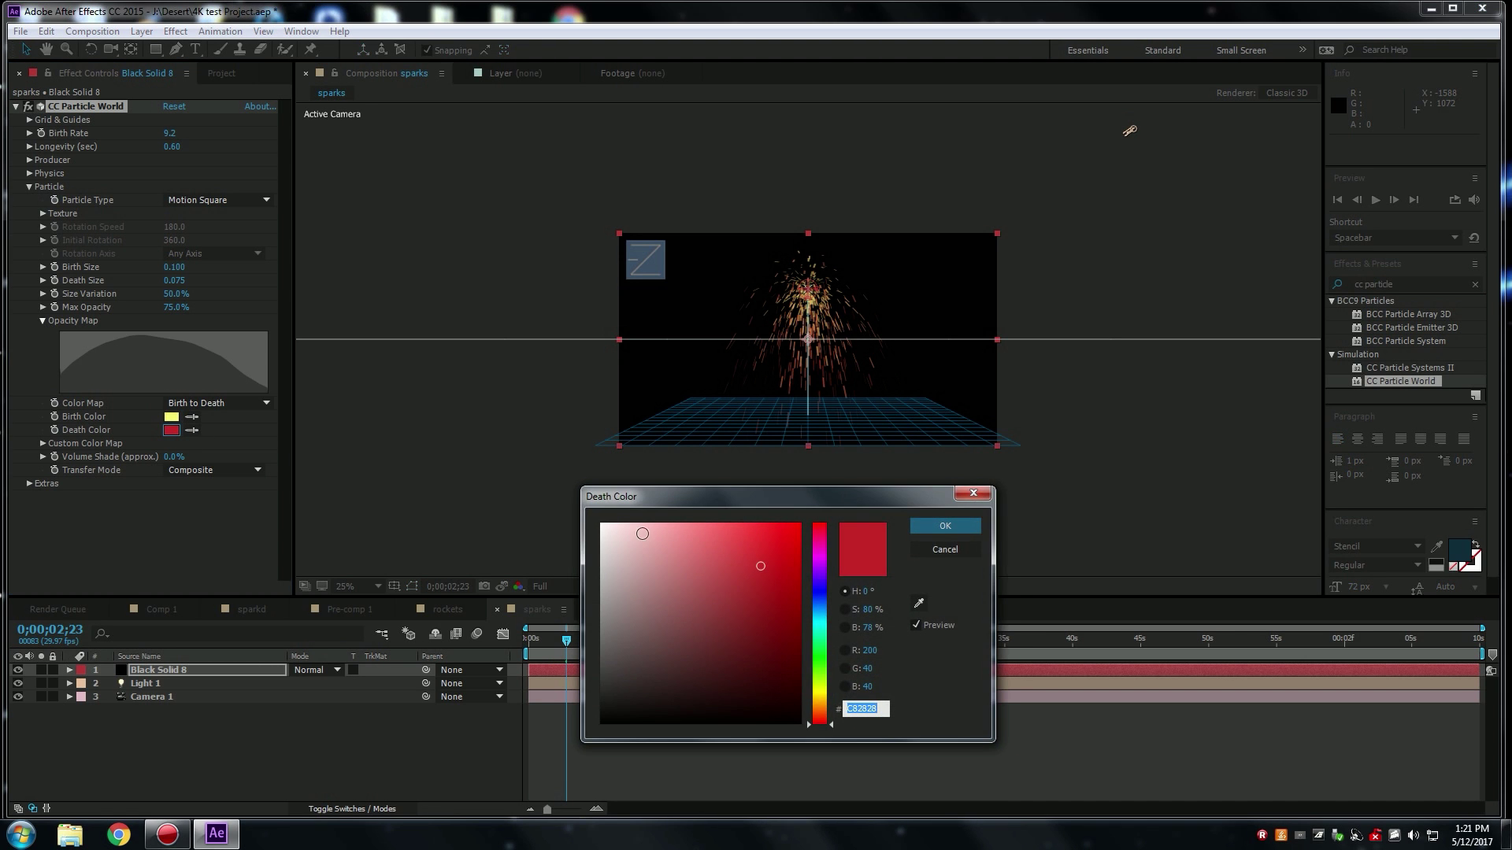
left_click(742, 573)
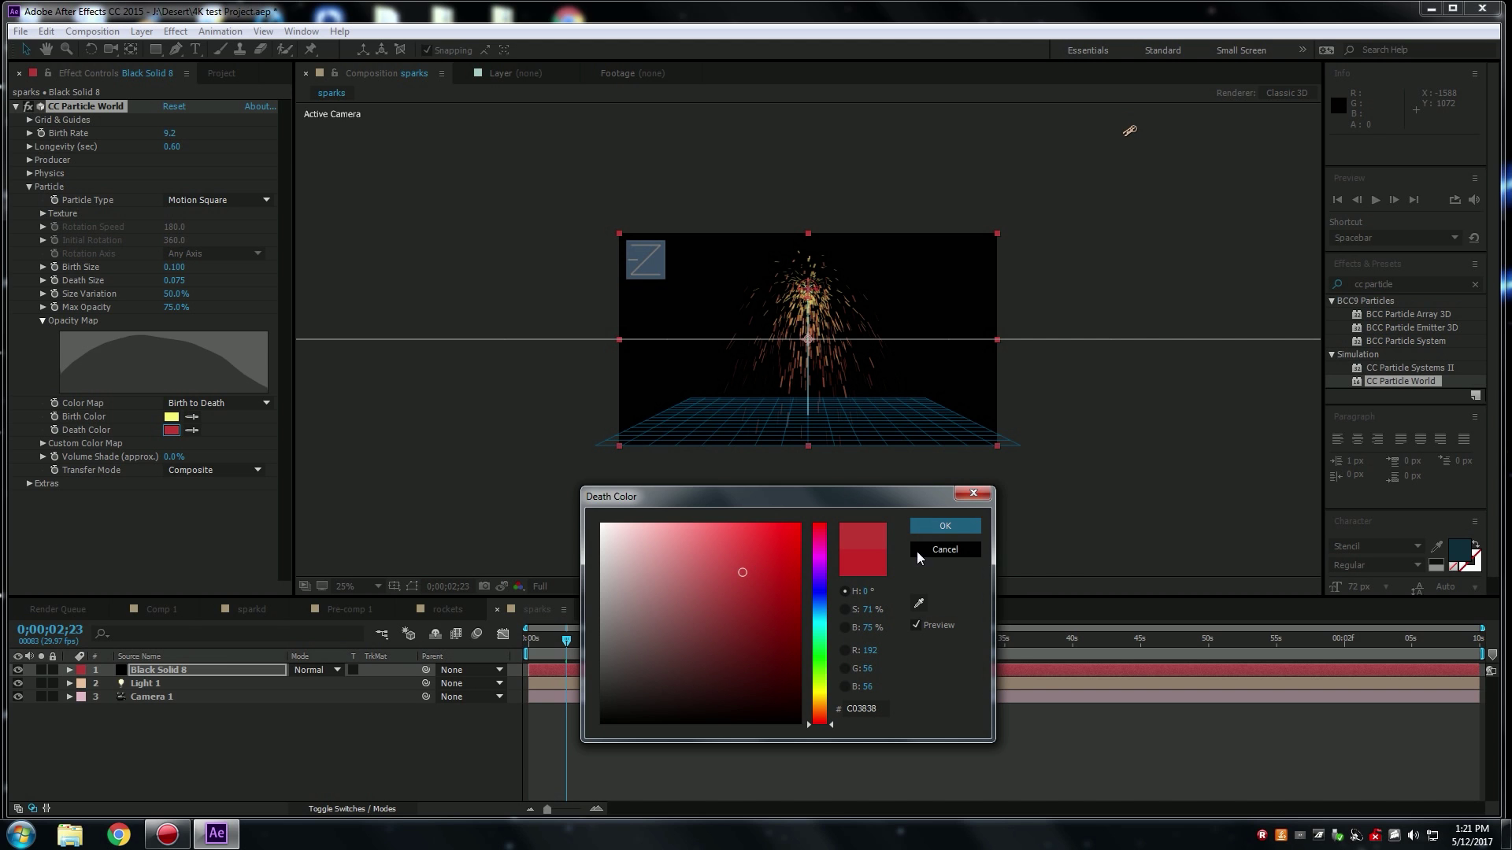
left_click(950, 532)
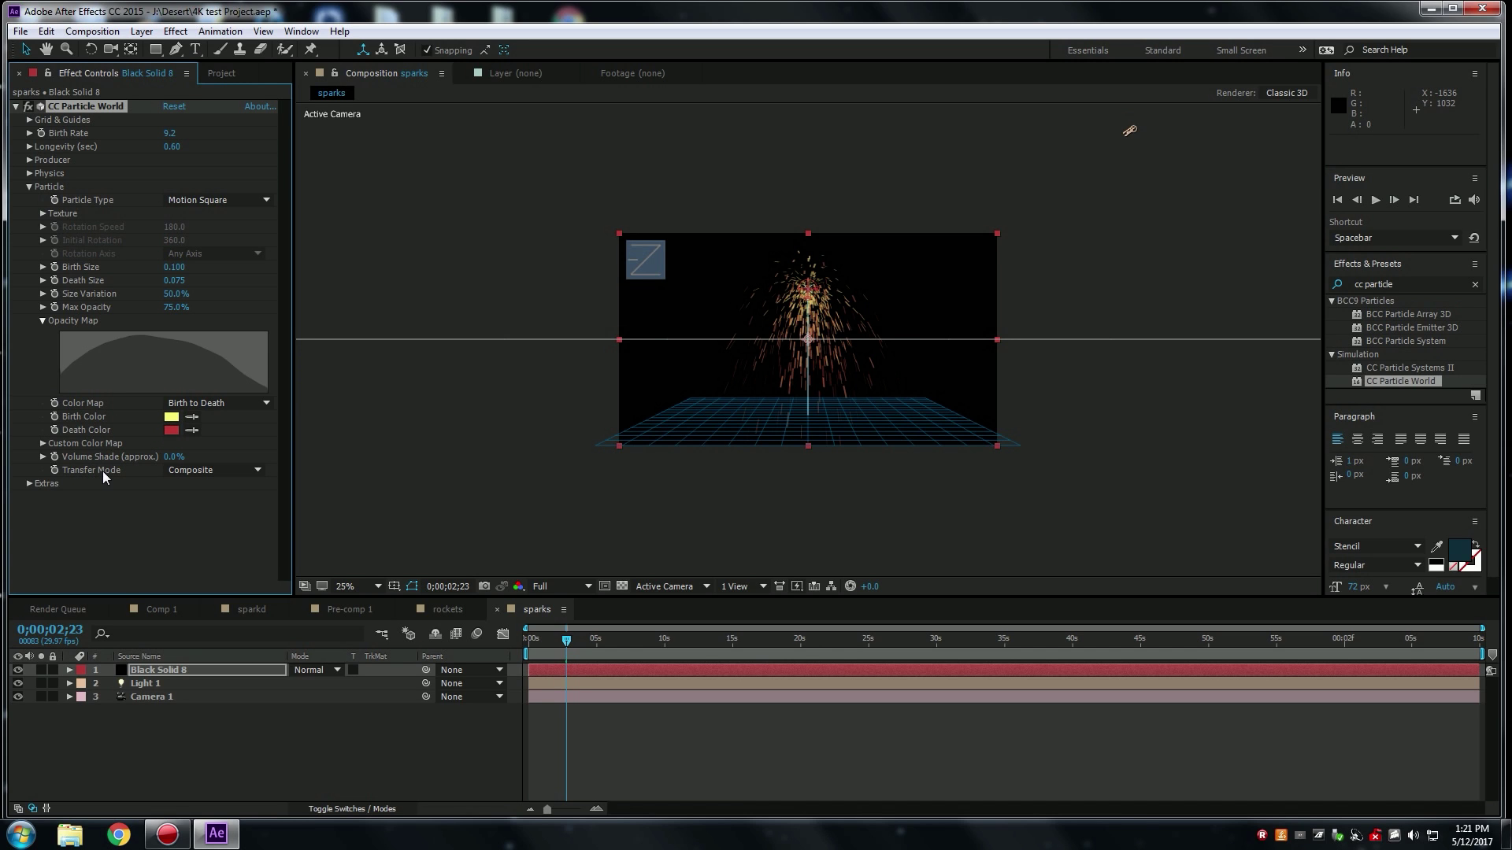
Set the particle Transfer Mode to Add and preview the sparks at about 4 seconds.
left_click(256, 471)
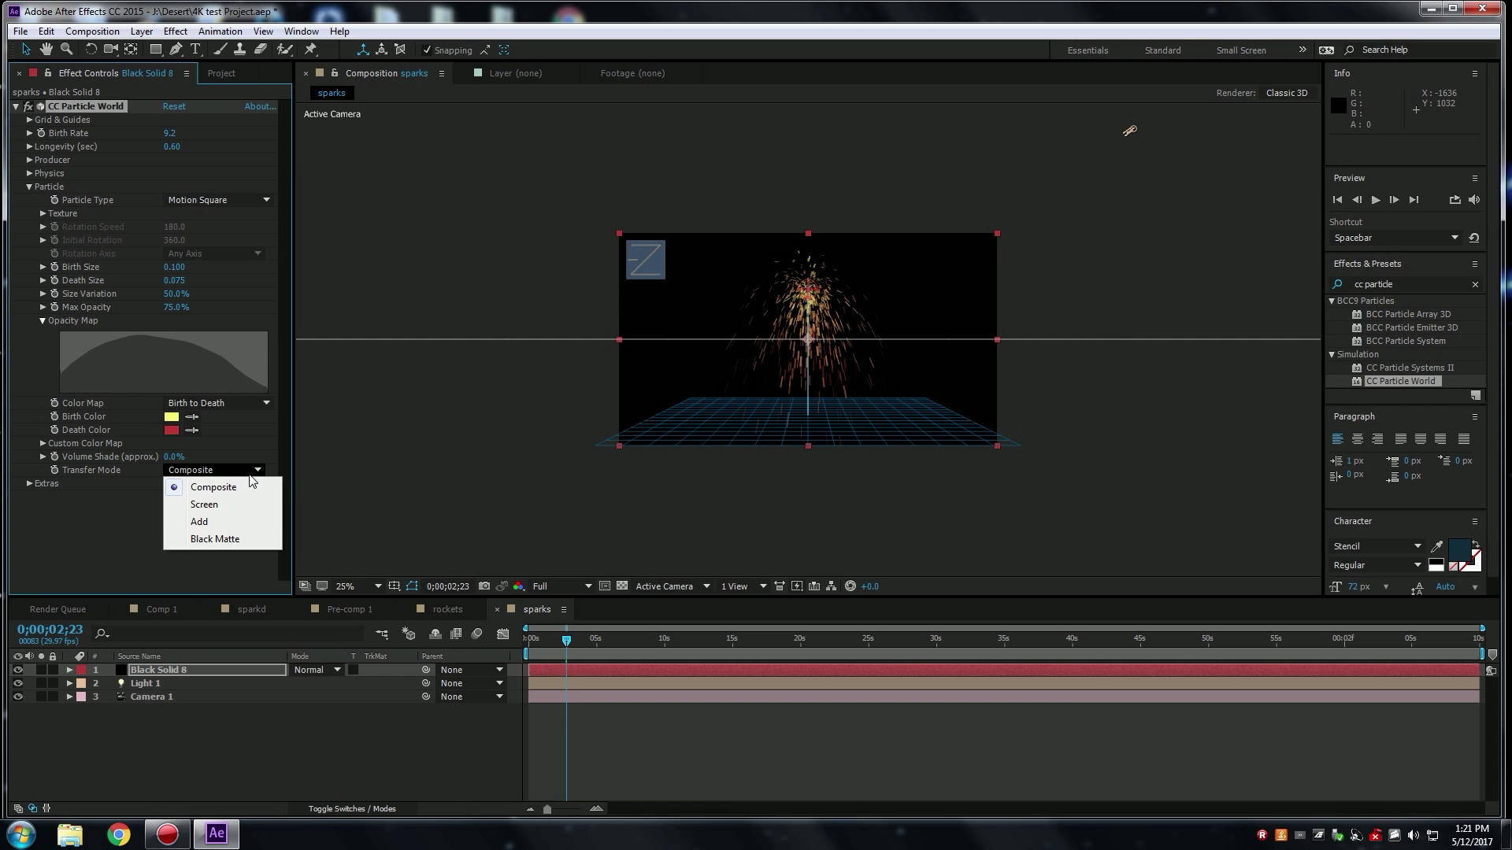
left_click(200, 520)
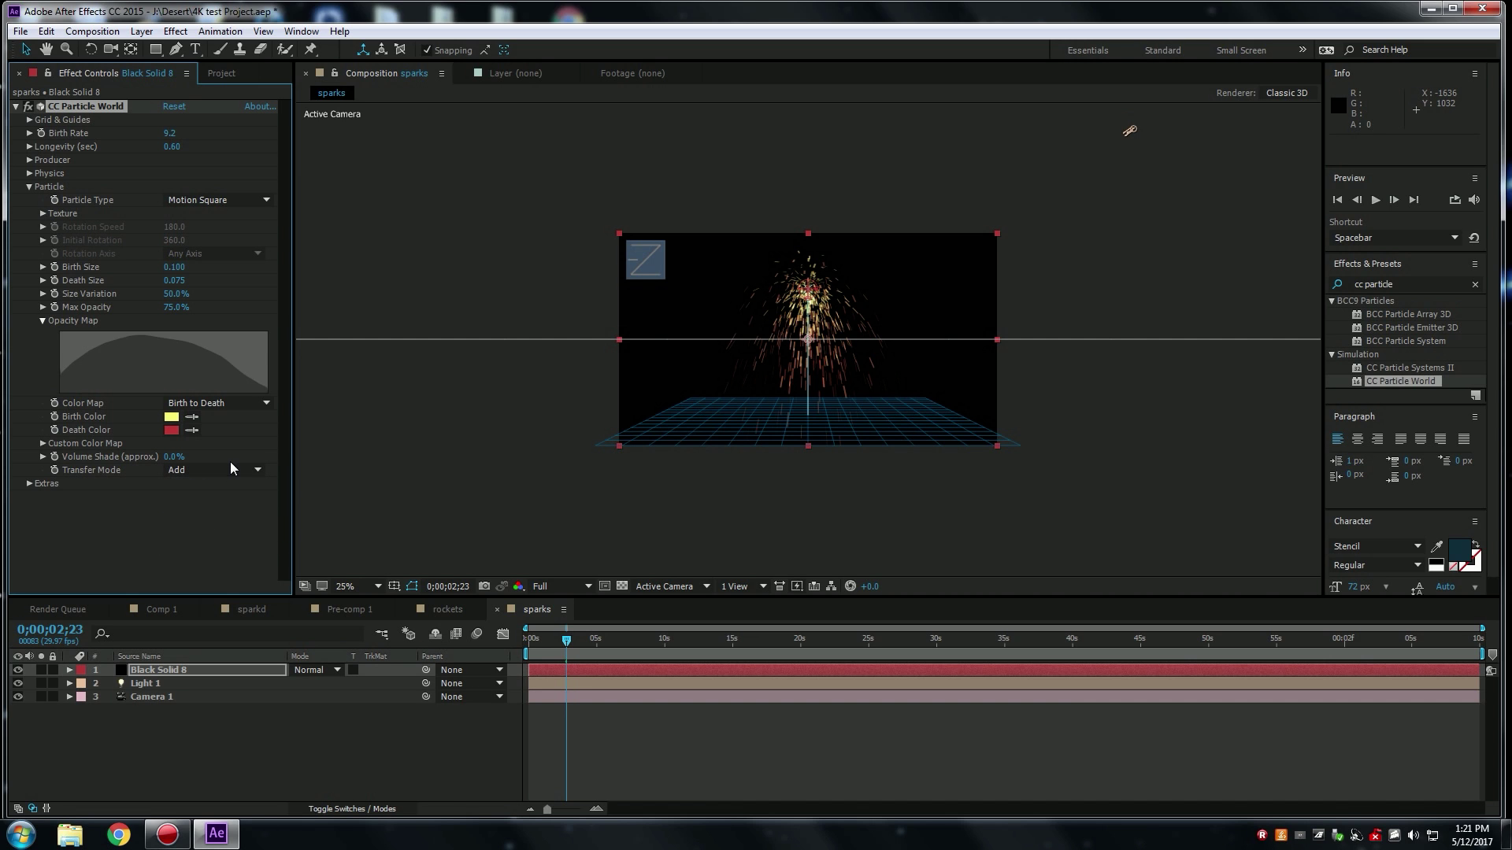
scroll(882, 351, "up", 2)
key("comma")
mouse_move(569, 641)
left_mouse_down()
mouse_move(548, 641)
mouse_move(579, 641)
left_mouse_up()
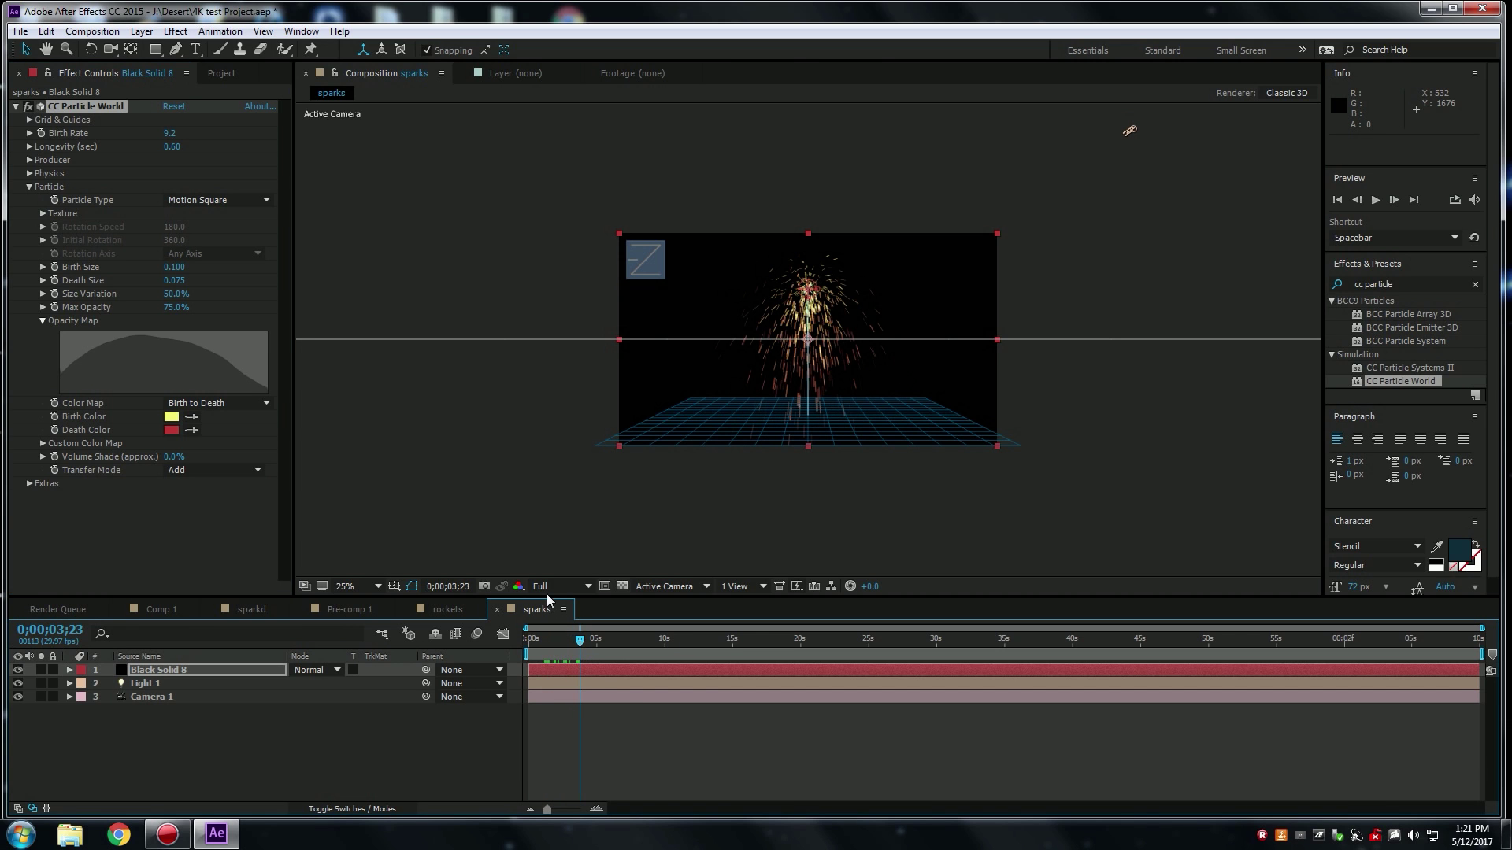
Preview the sparks between about 4 and 5 seconds with and without the effect's guides, keeping full resolution.
left_click(588, 587)
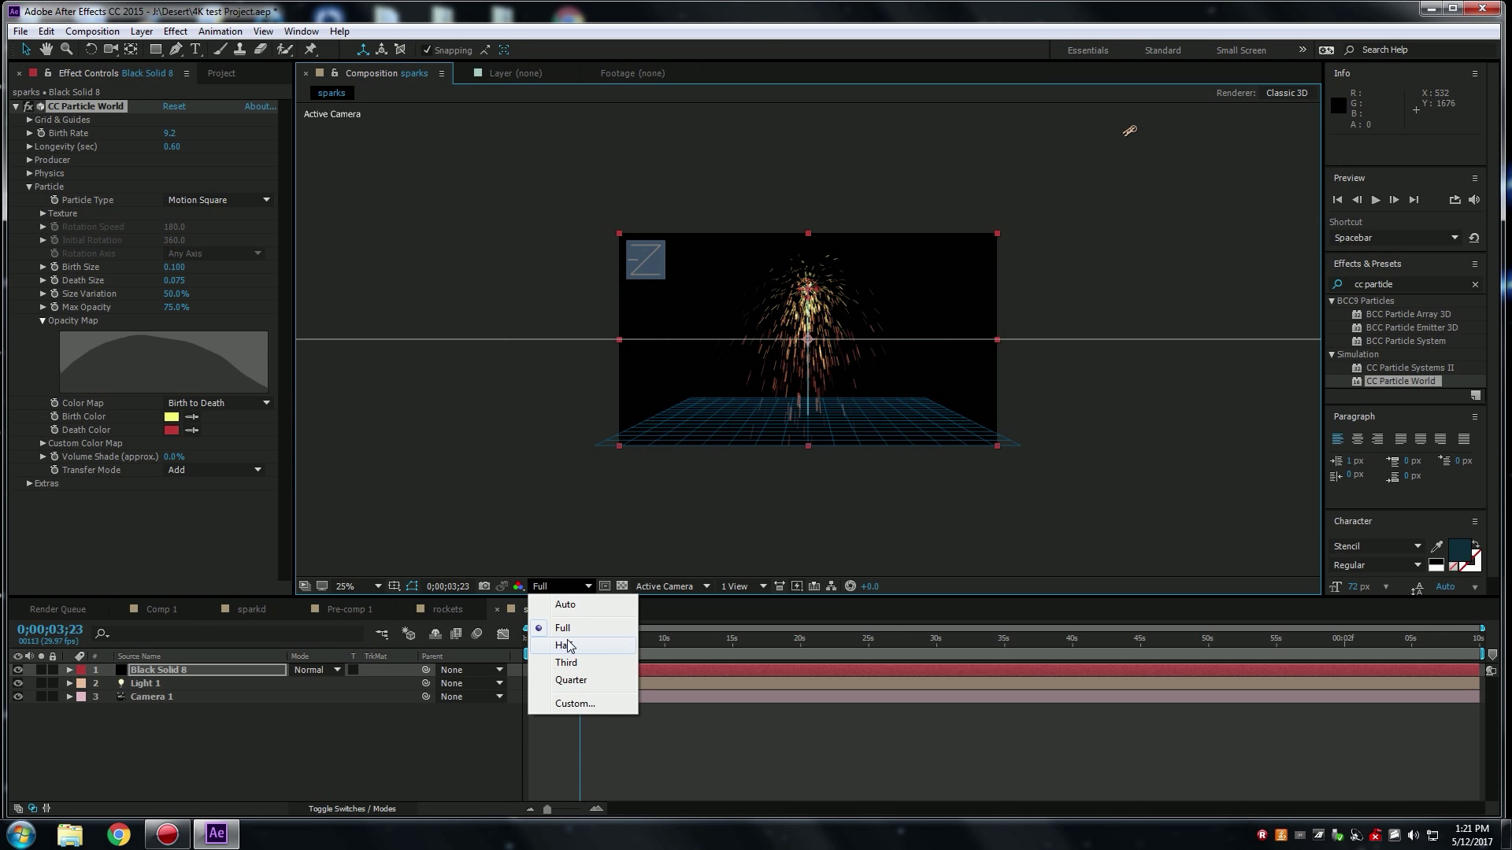
left_click(554, 536)
mouse_move(577, 641)
left_mouse_down()
mouse_move(543, 654)
mouse_move(598, 658)
left_mouse_up()
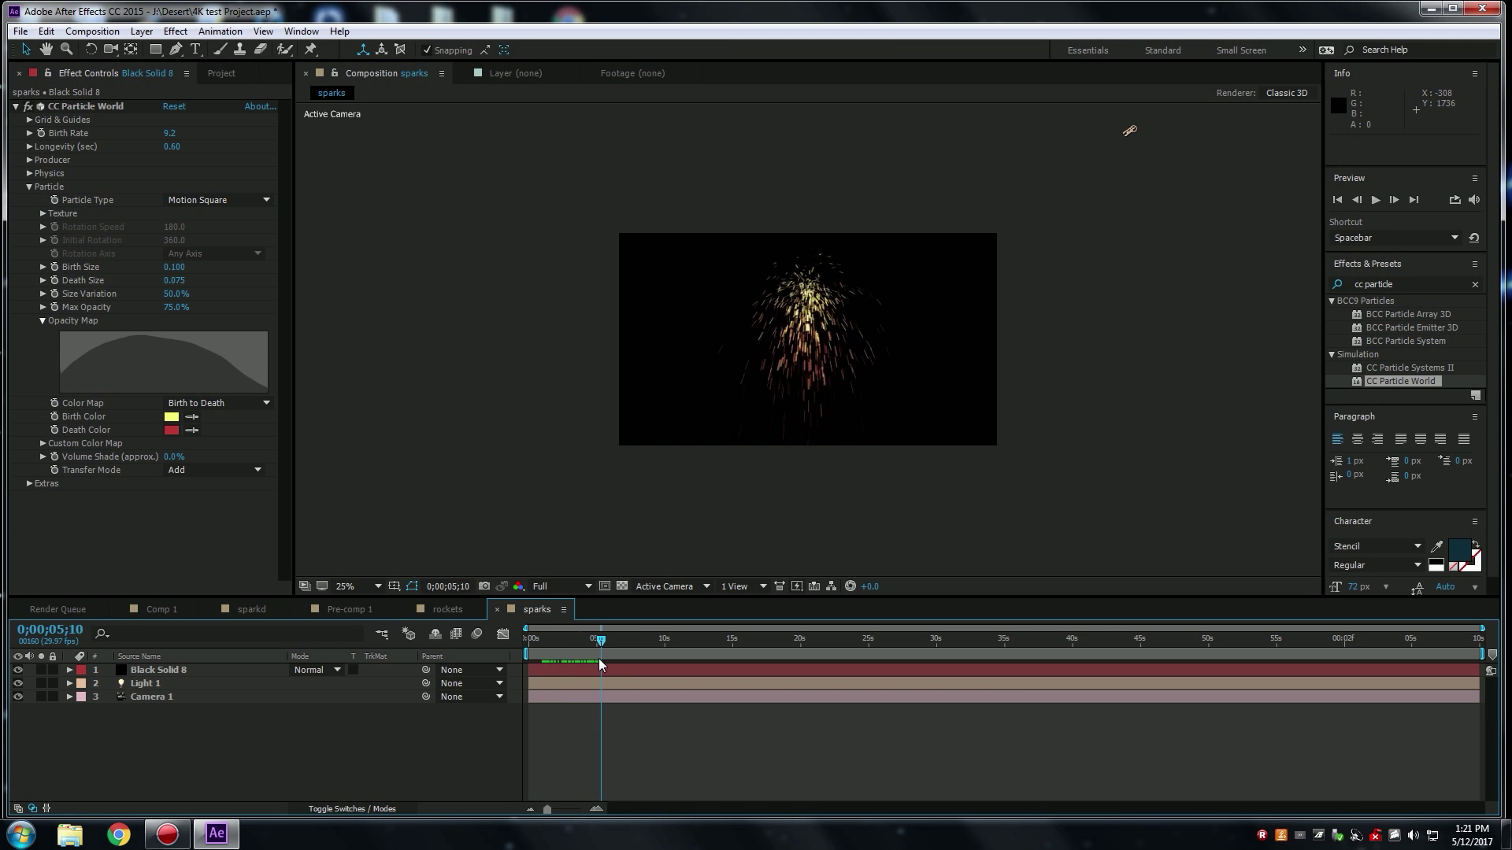
left_click(415, 587)
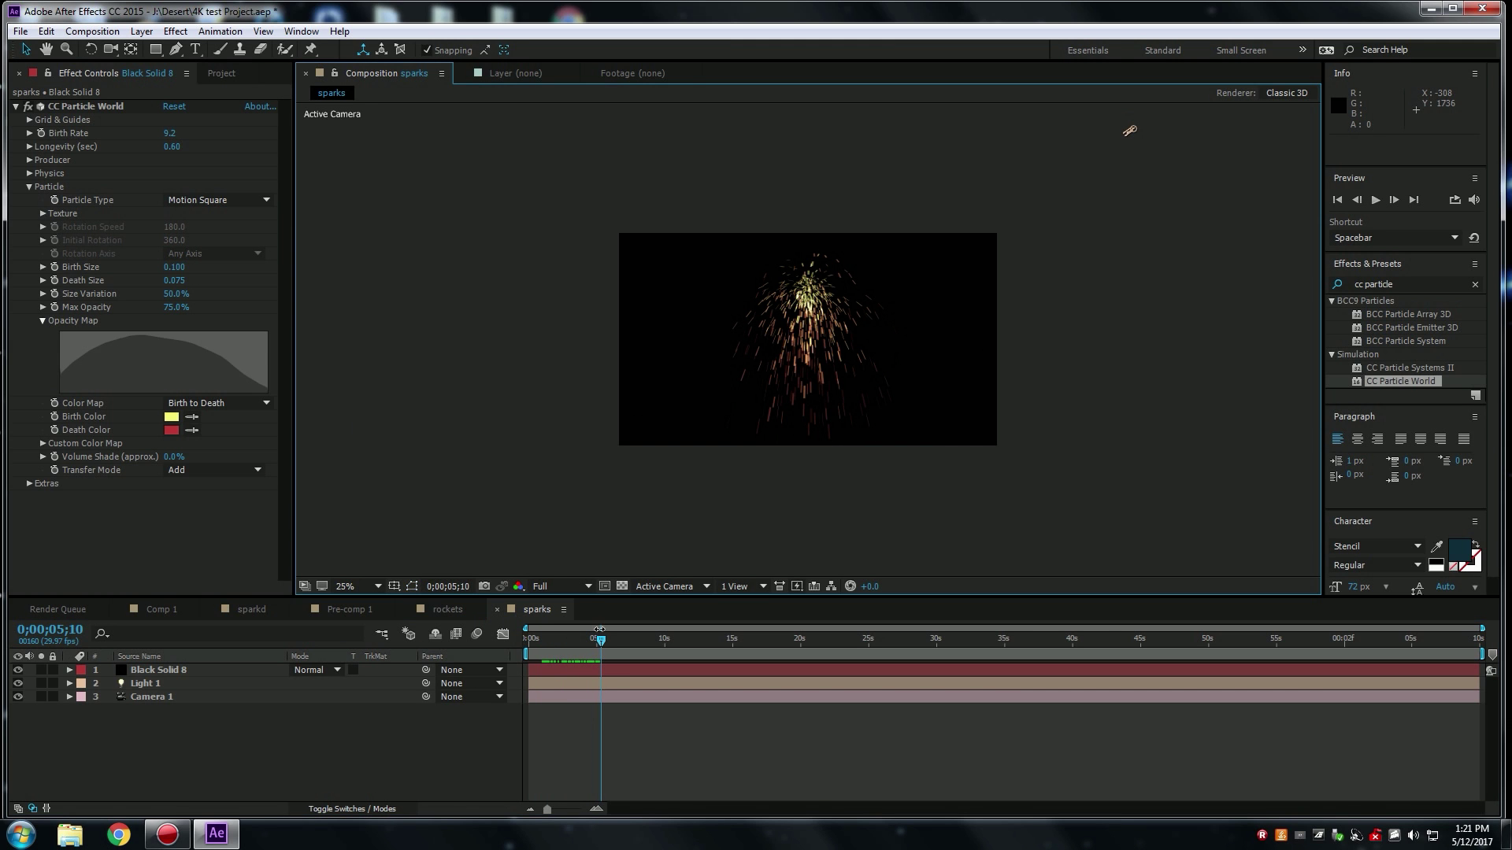
left_click(107, 107)
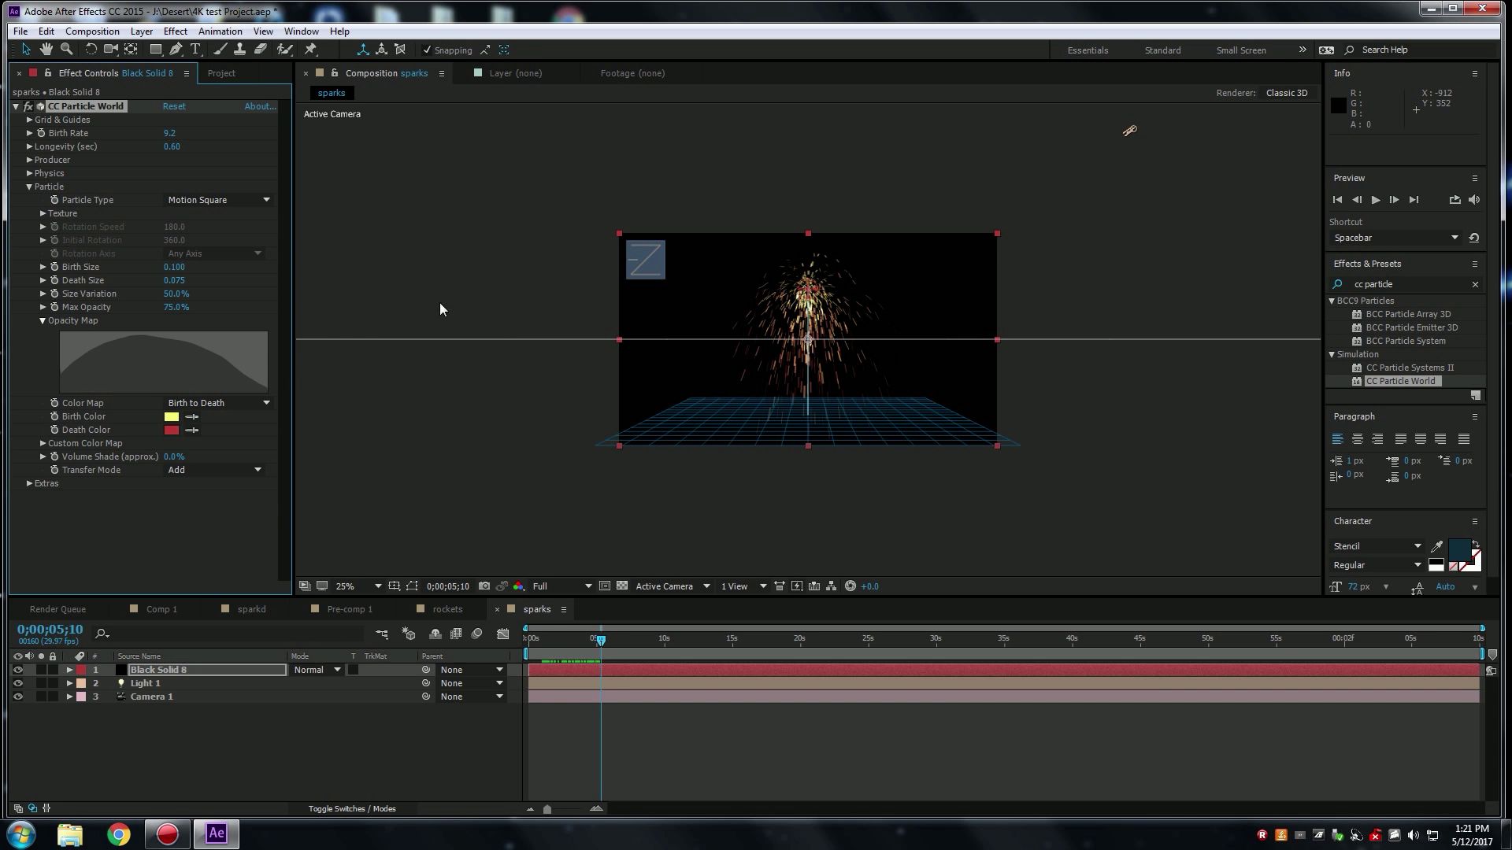
mouse_move(589, 641)
left_mouse_down()
mouse_move(577, 644)
mouse_move(634, 645)
mouse_move(592, 646)
left_mouse_up()
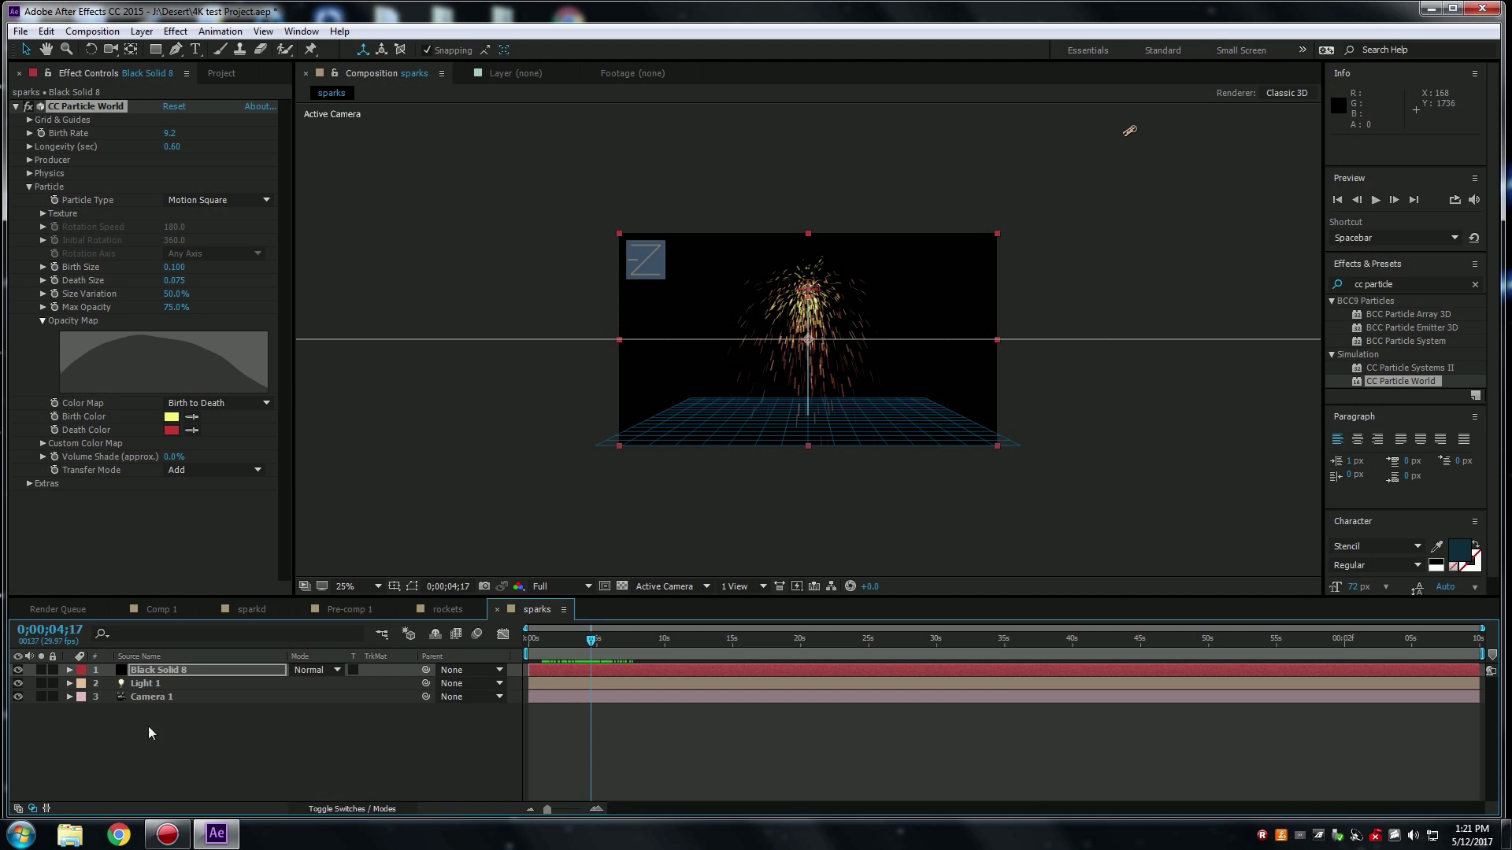
Rename the black solid layer holding the sparks as "main".
left_click(151, 671)
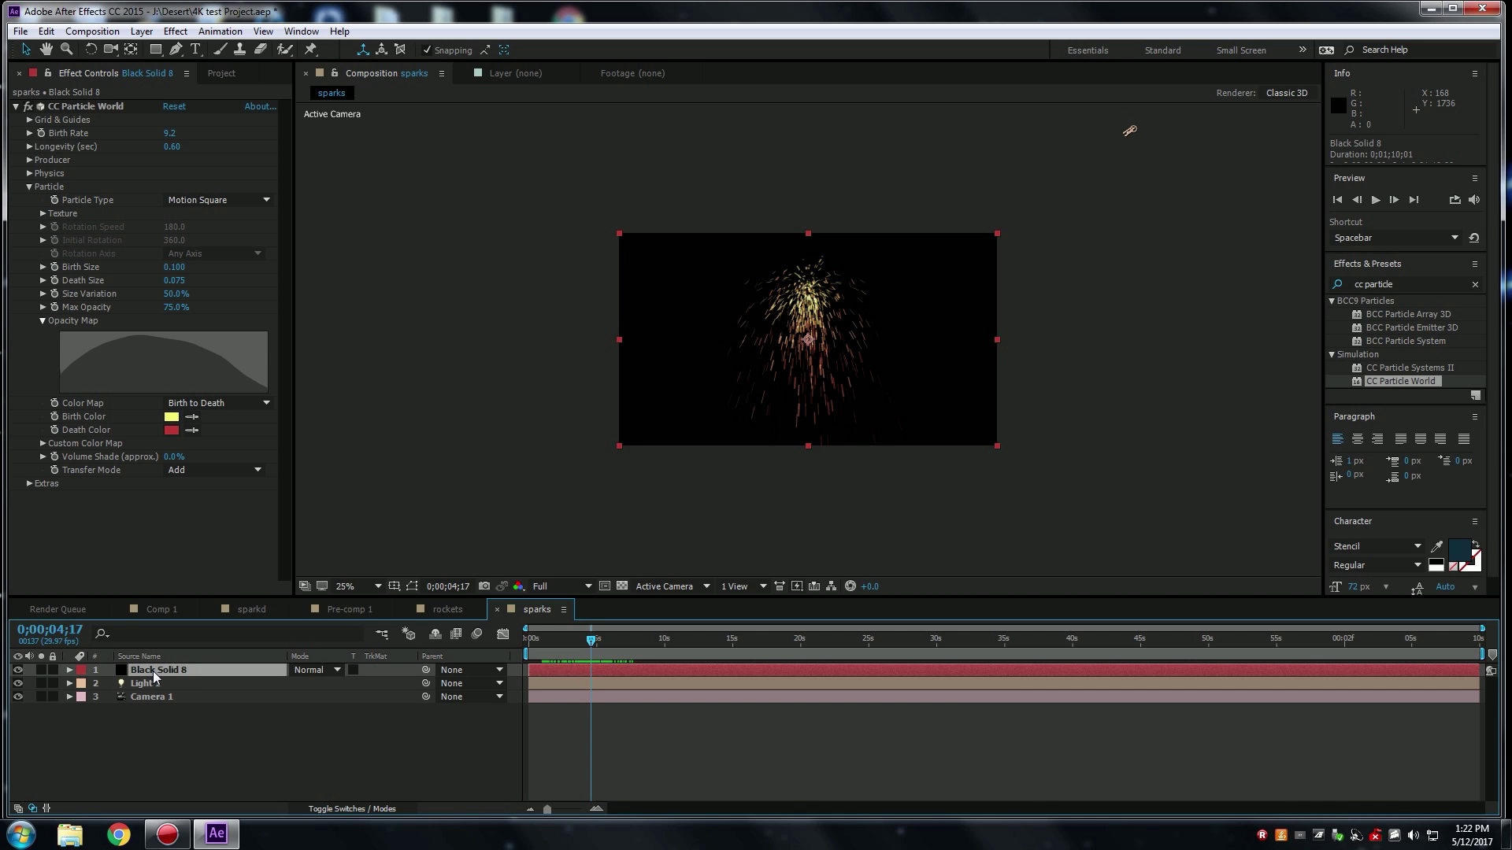
right_click(155, 671)
left_click(198, 661)
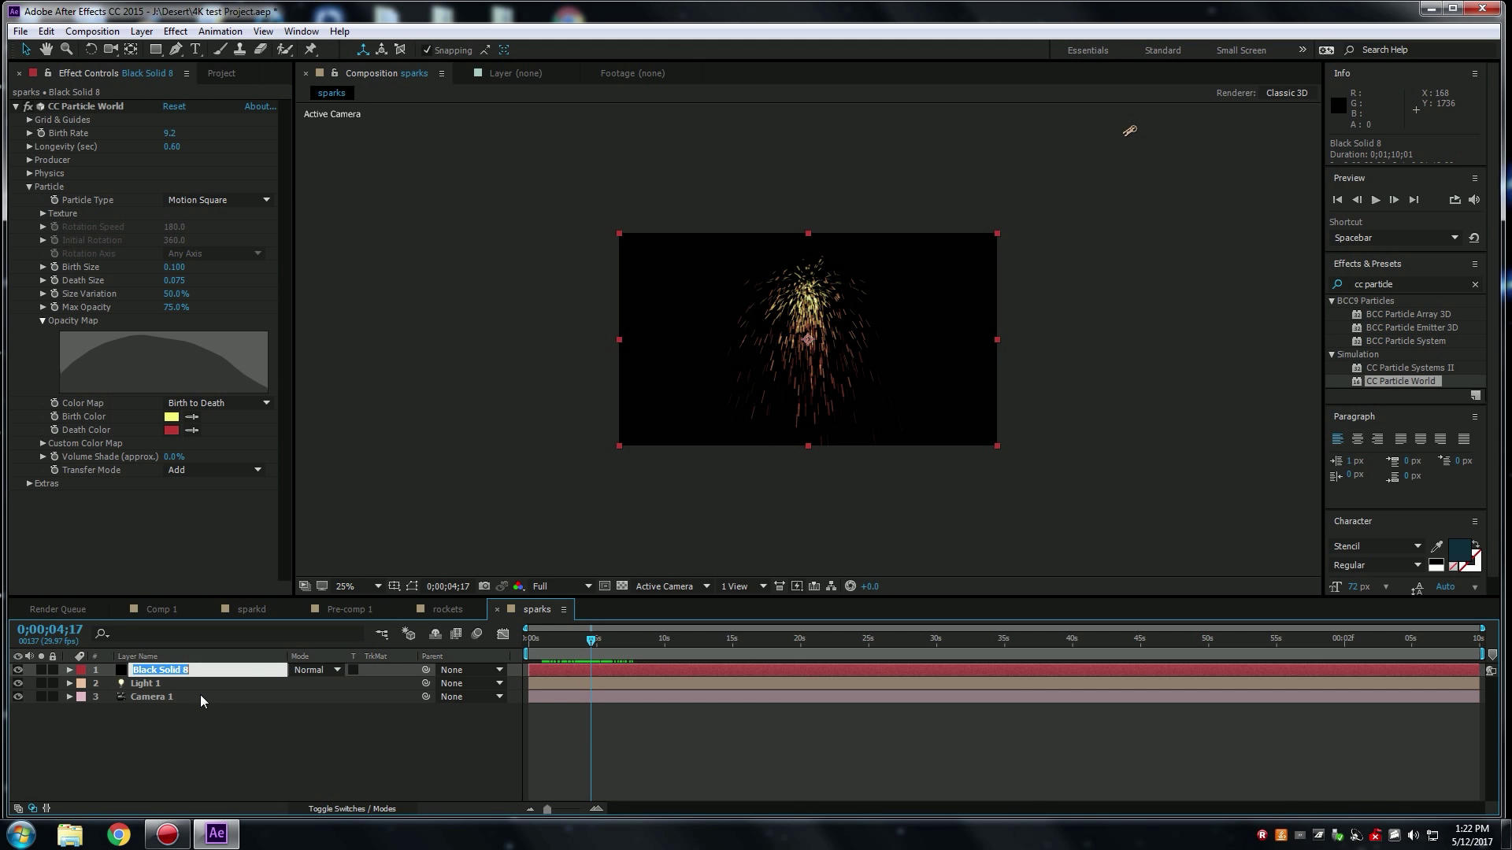
type("main")
left_click(252, 748)
Scrub through the main layer's sparks to about 8 seconds and return near the start of the timeline.
left_click(194, 666)
left_click(559, 653)
left_click_drag(533, 668, 640, 708)
key("period")
key("comma")
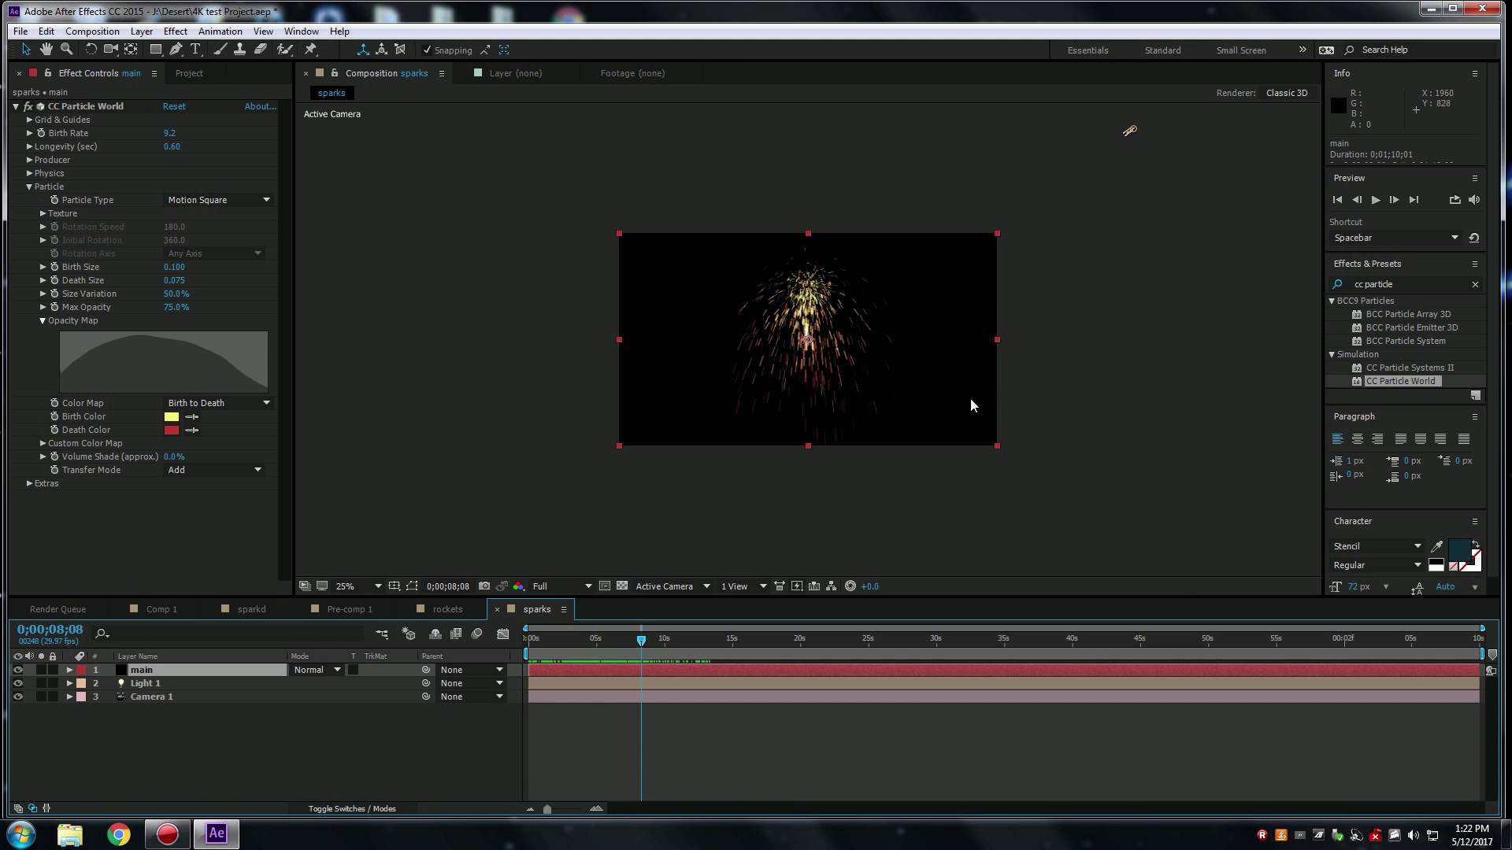
left_click_drag(641, 641, 533, 668)
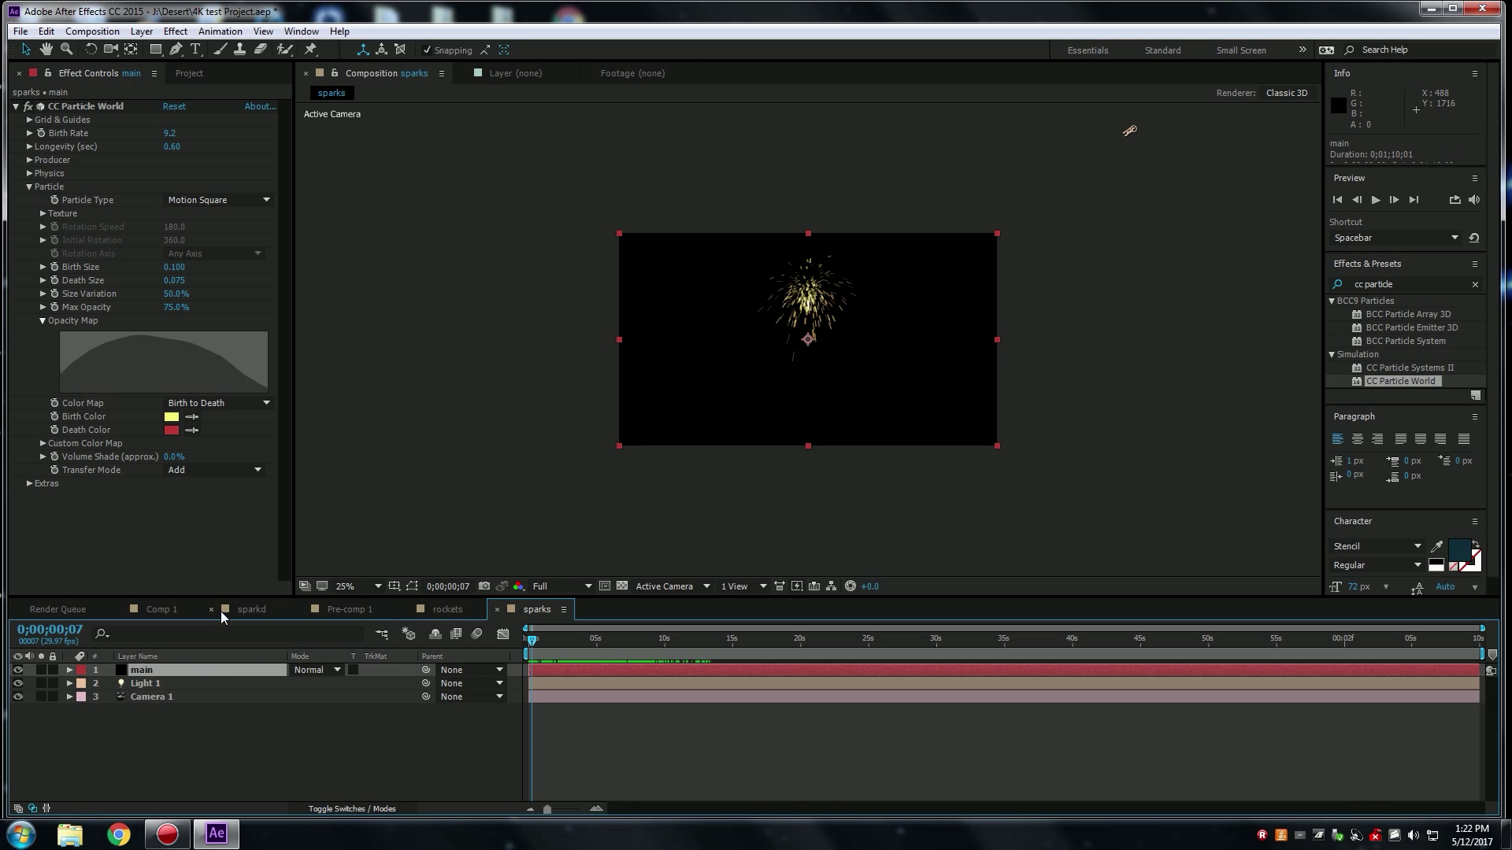
Duplicate the main sparks layer and rename the copy "white".
key("ctrl+d")
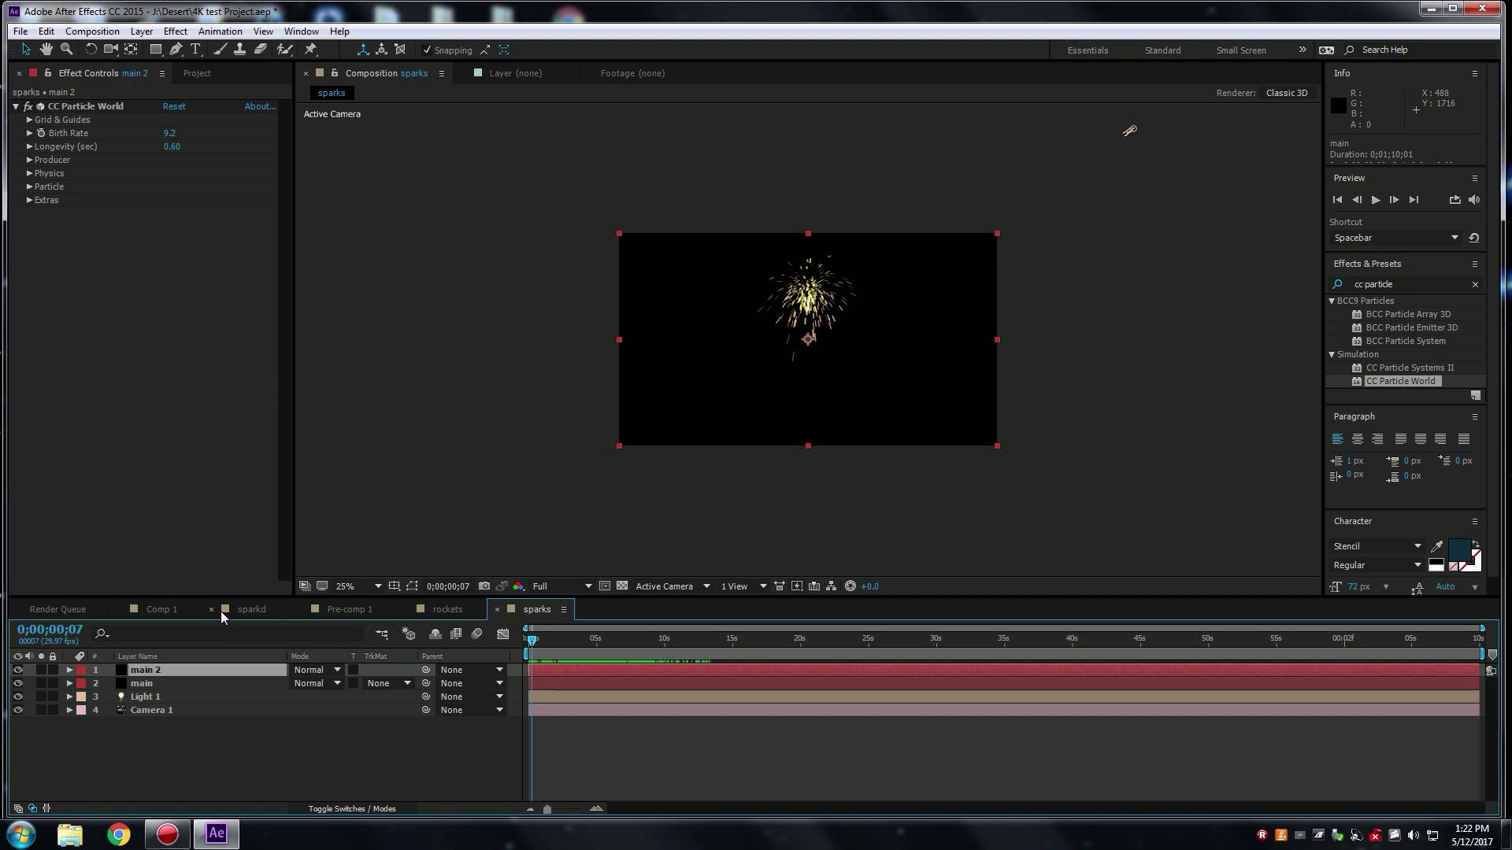
right_click(169, 669)
left_click(204, 659)
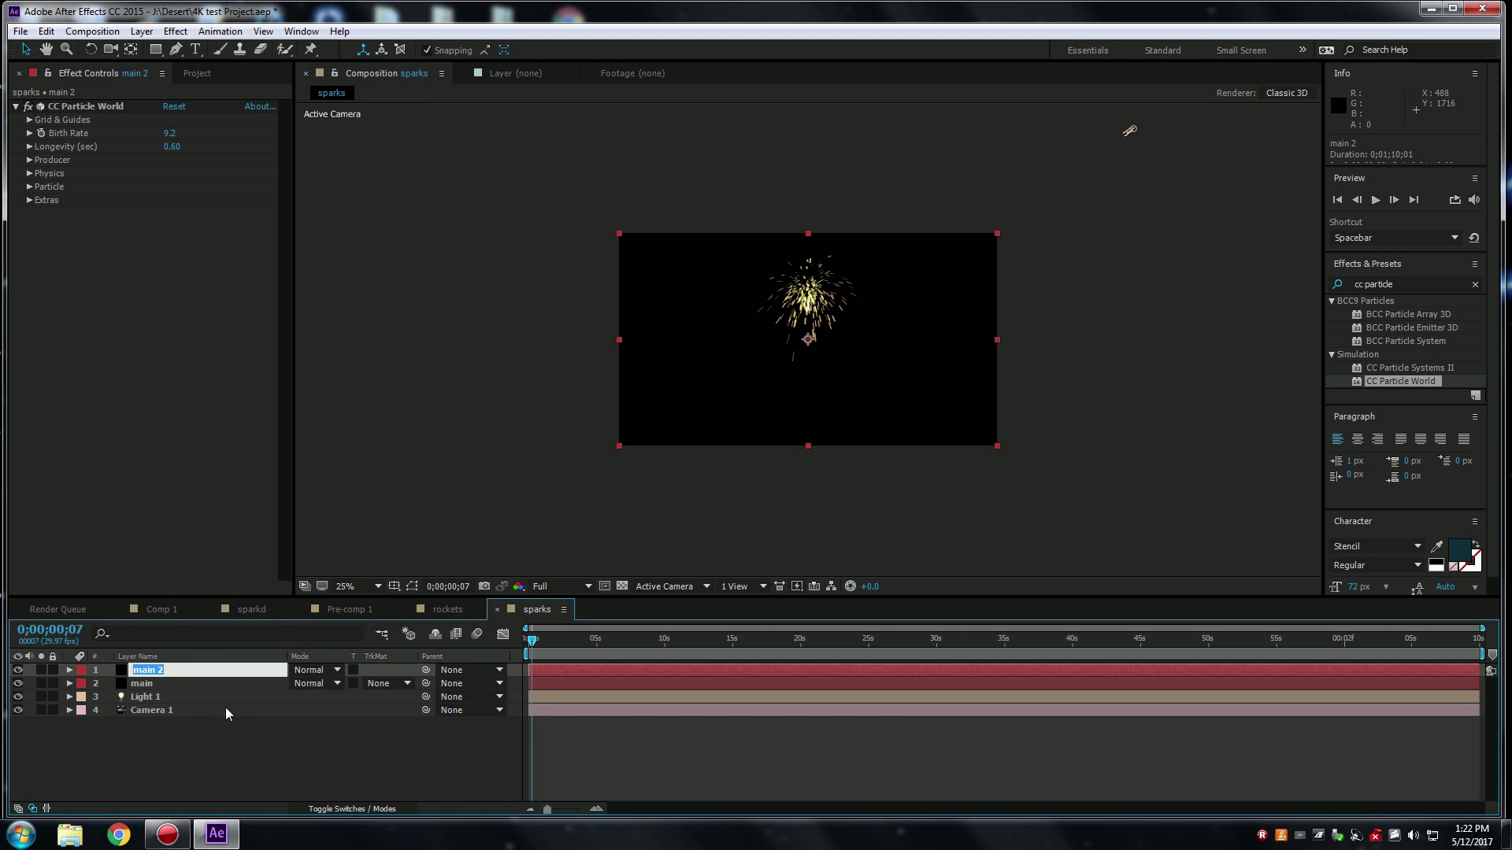
type("white")
key("Return")
left_click(175, 667)
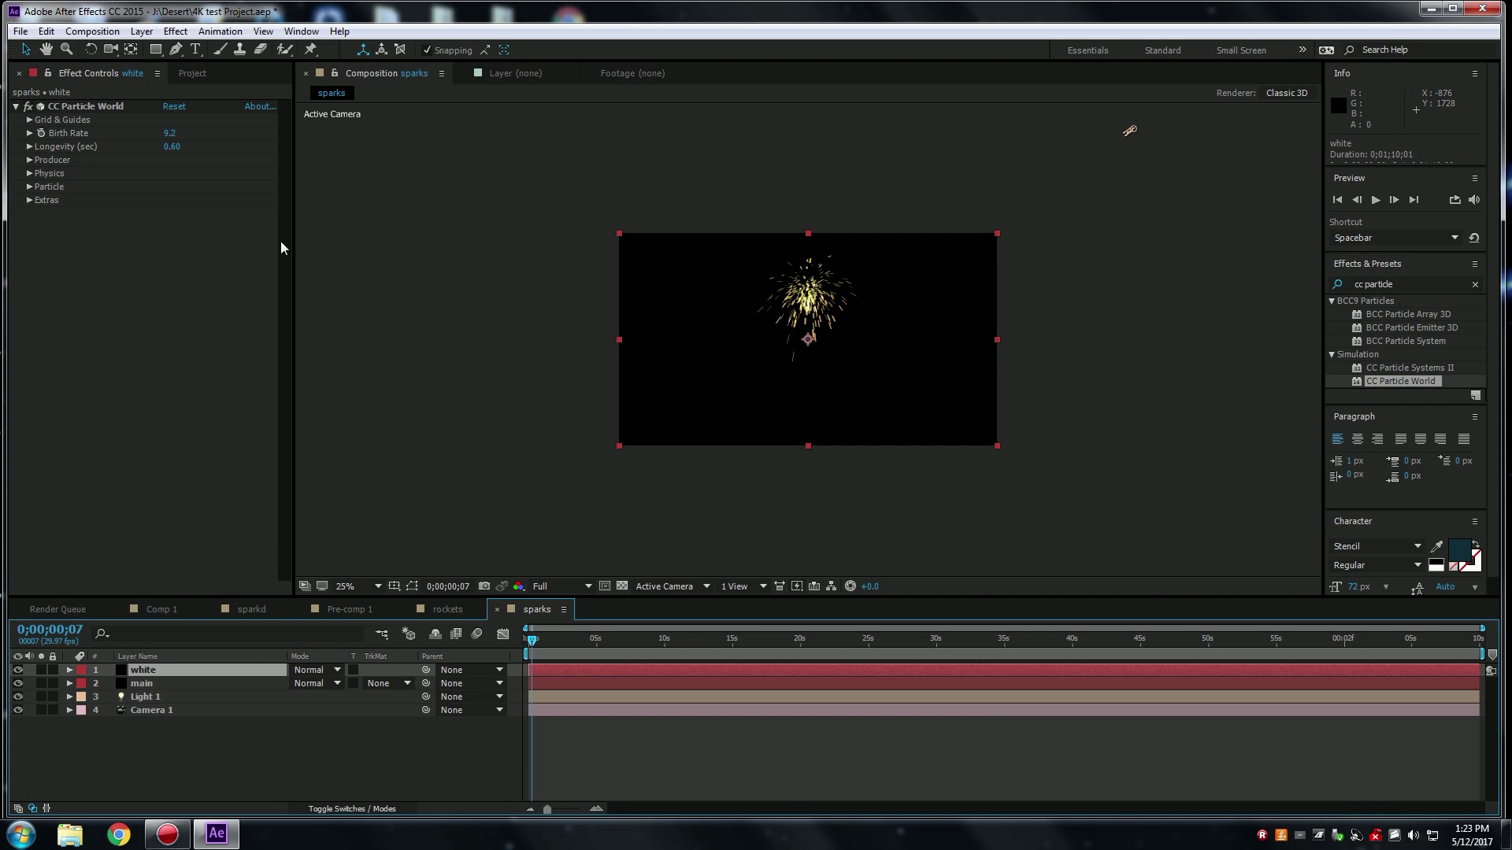
Hide the main layer and set the white layer's particle Birth Rate to 2.9, viewing it at about 1 second.
left_click(18, 683)
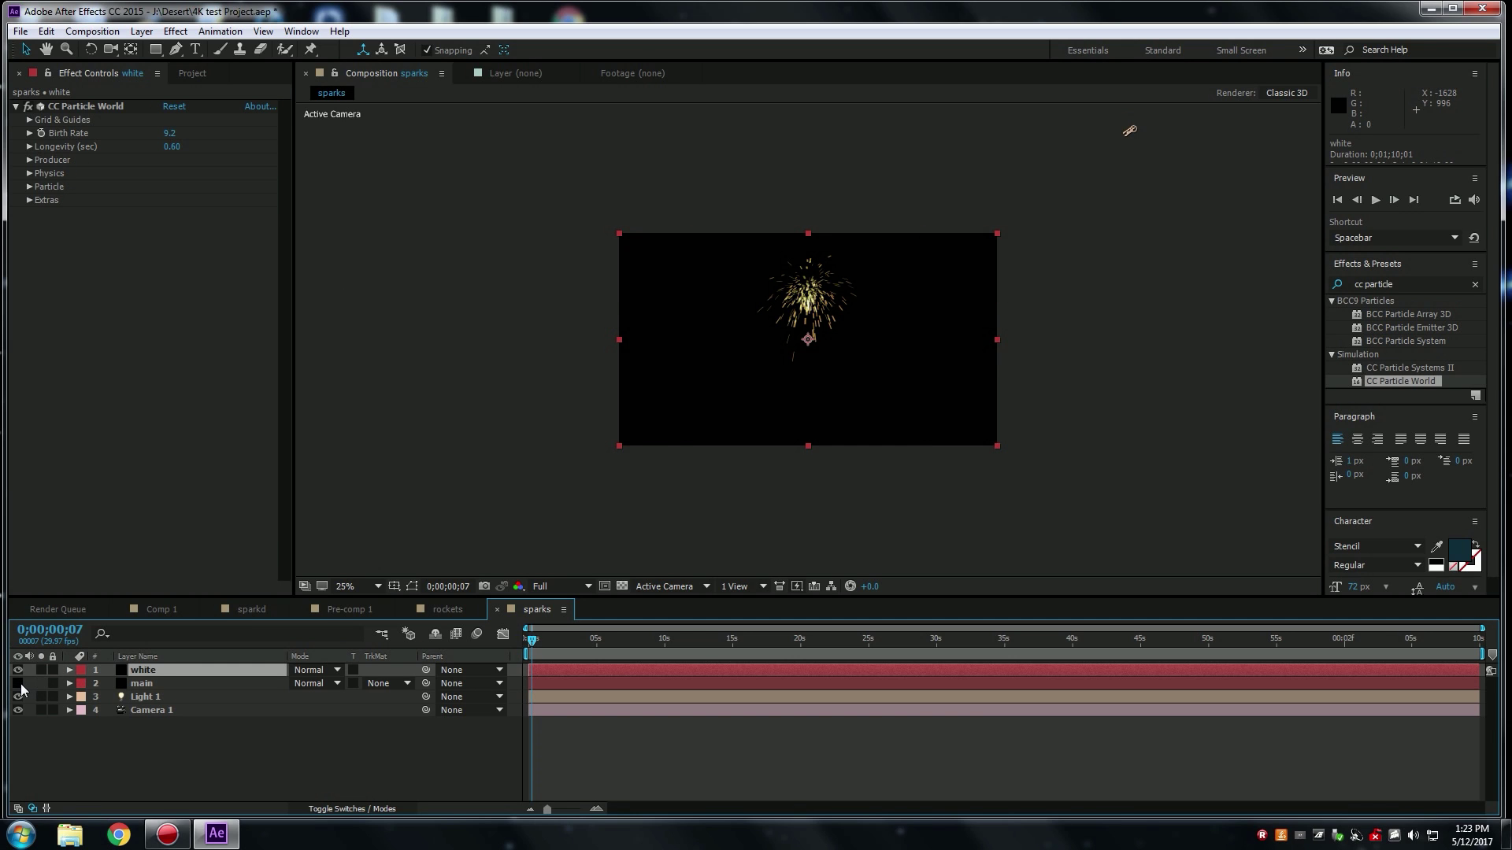
left_click(545, 640)
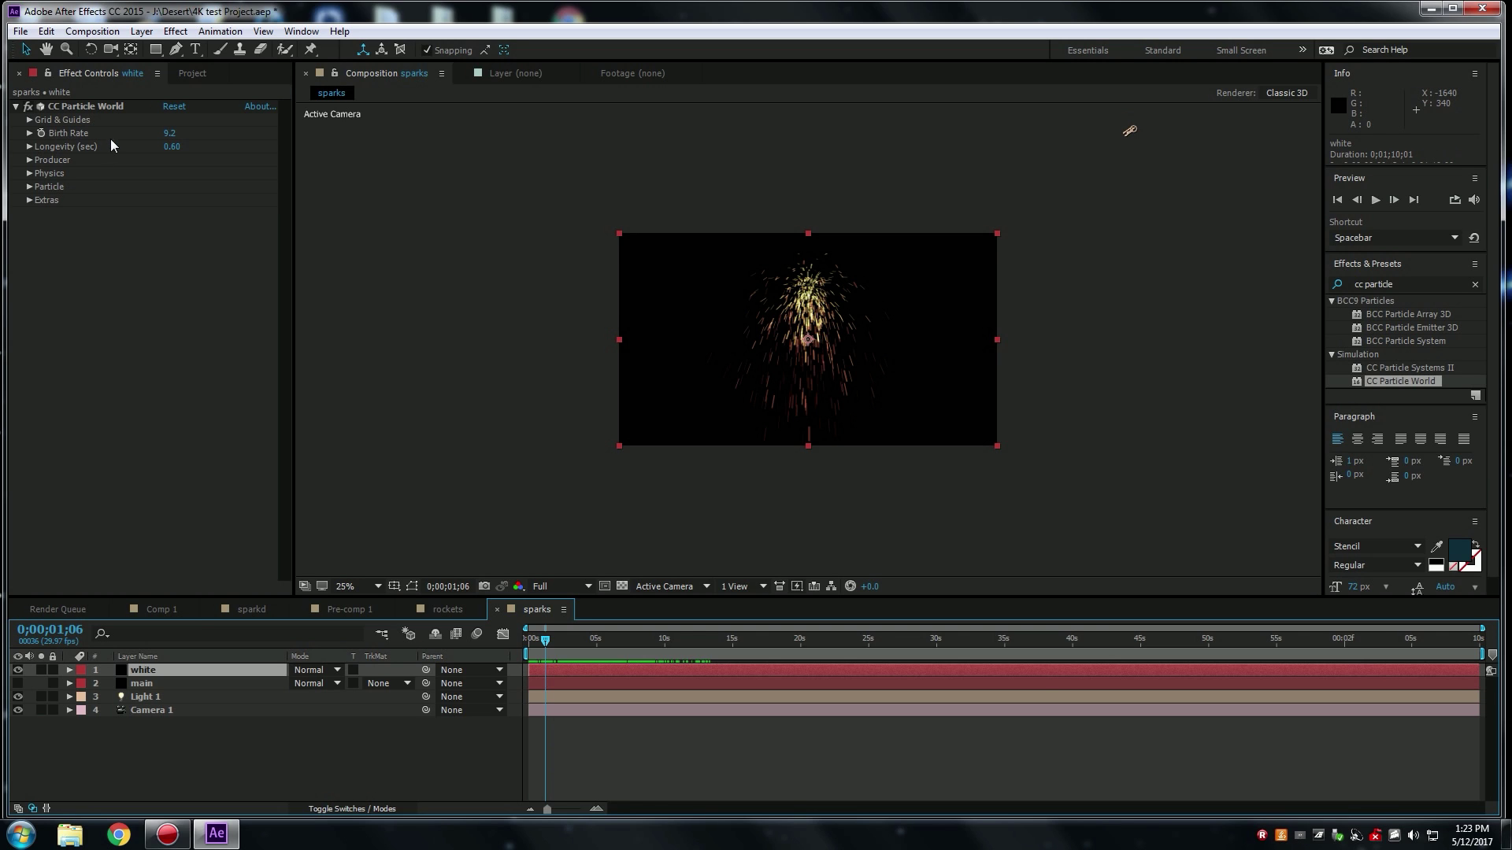
left_click(167, 134)
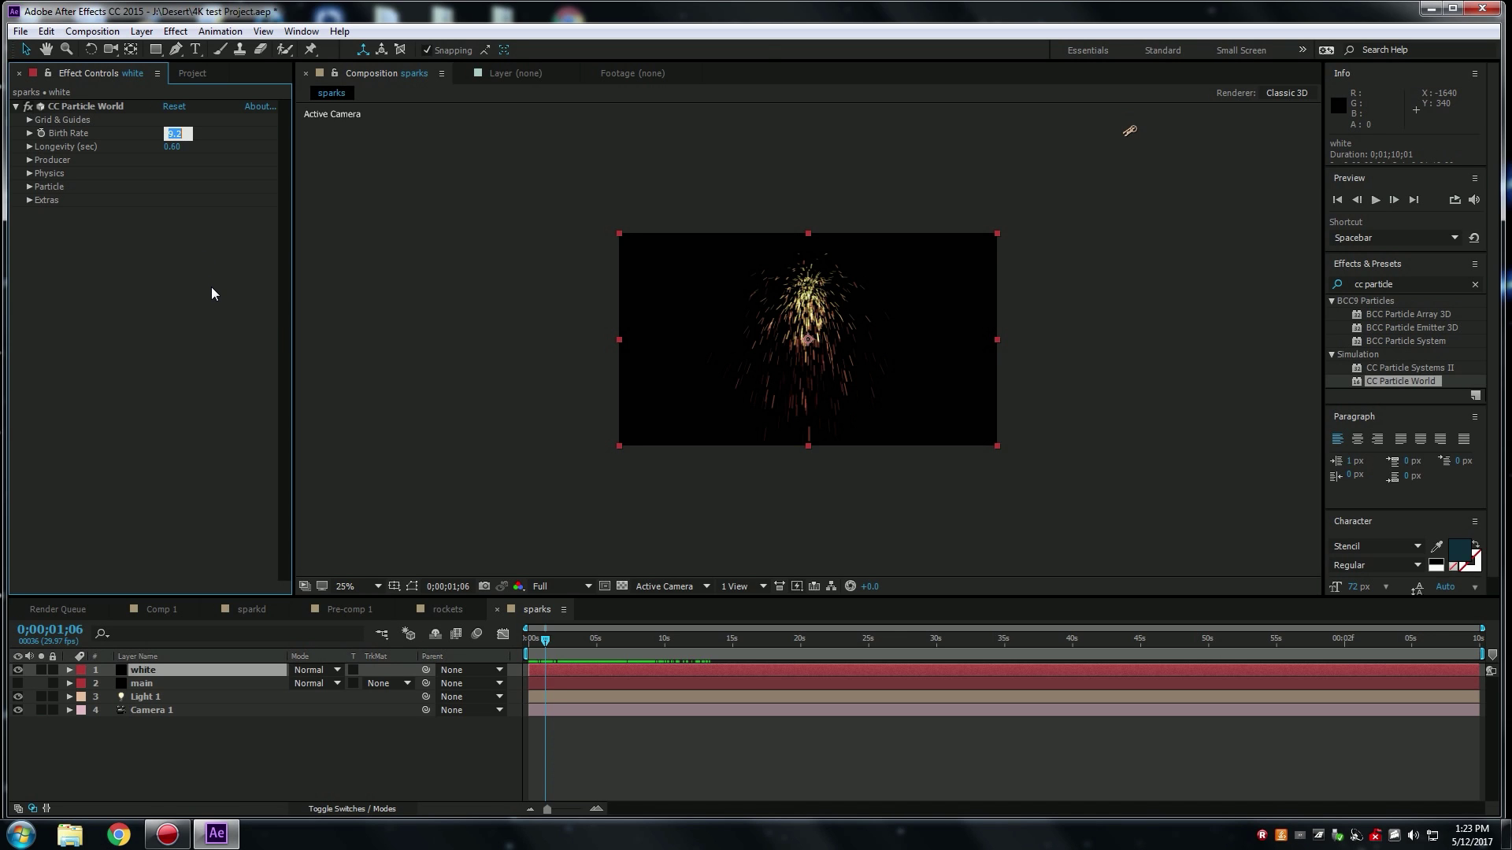
type("2.9")
key("Return")
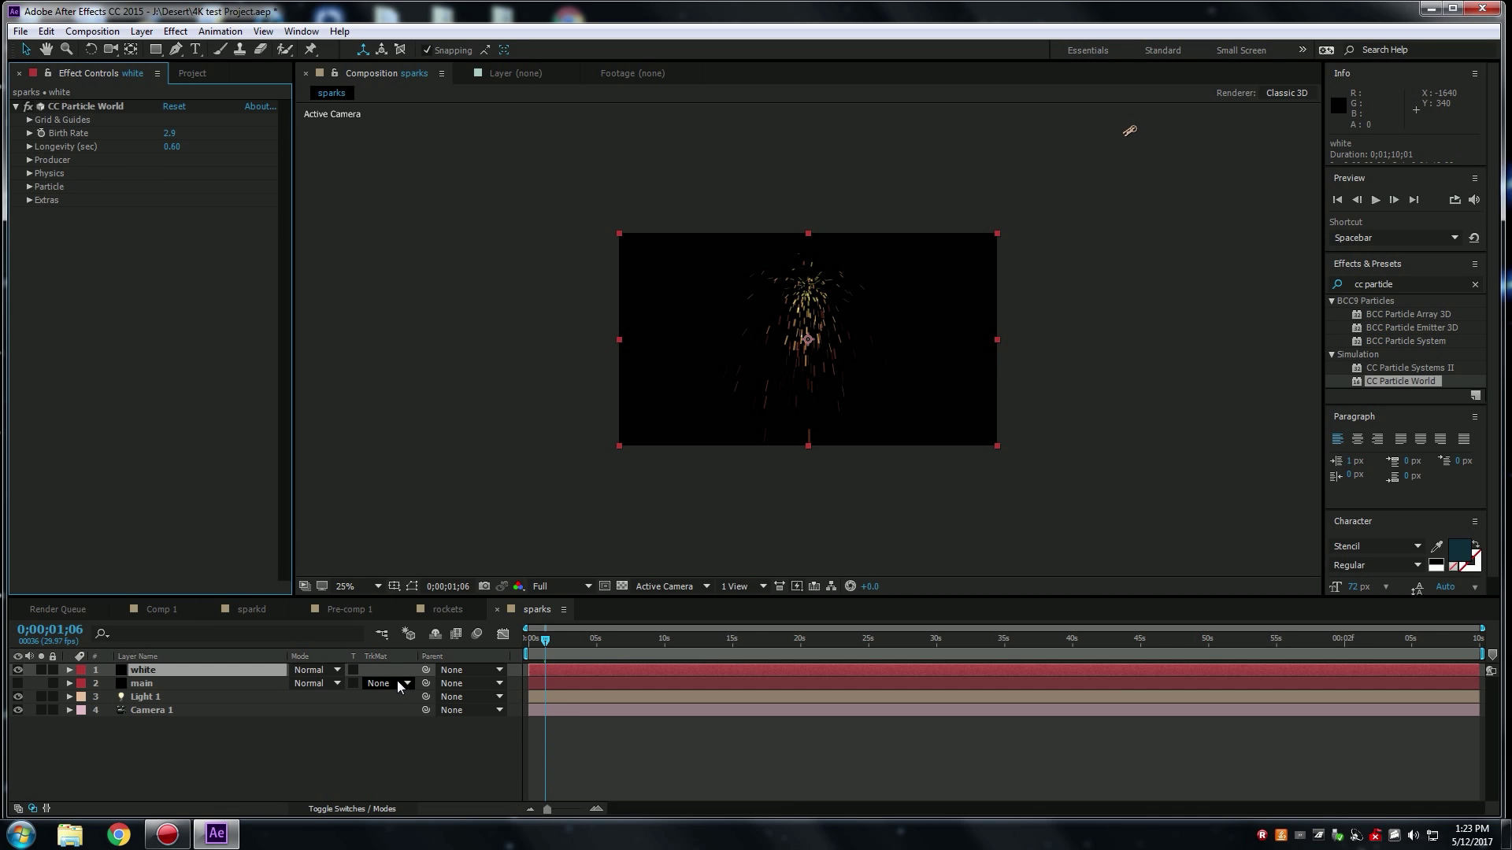
Set the white layer's particle Birth Color to pale cream FBFBD0 and its Death Color to pale pink FDDFDF.
left_click(82, 107)
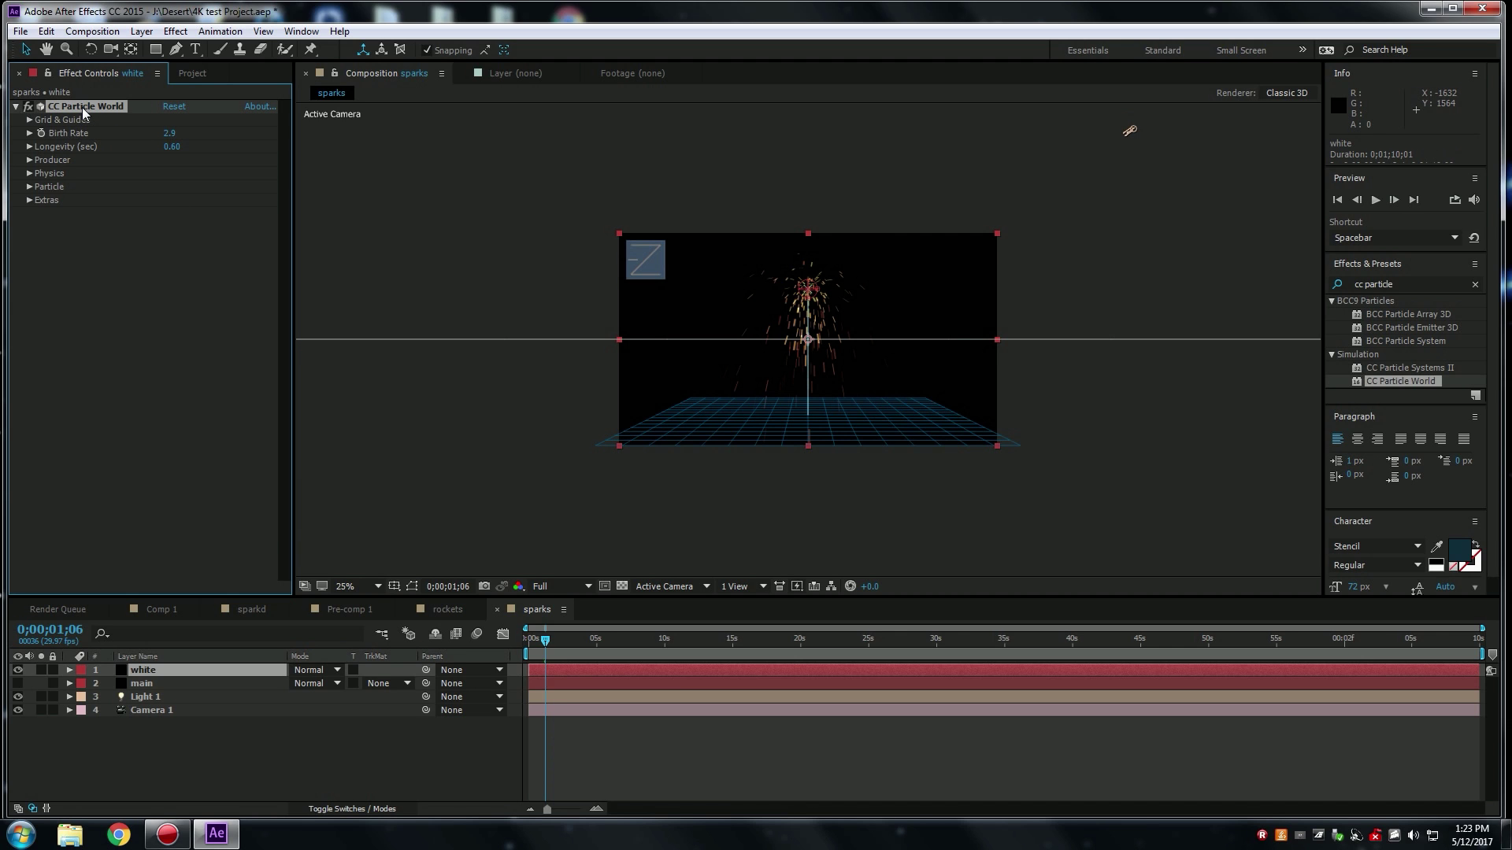
left_click(29, 187)
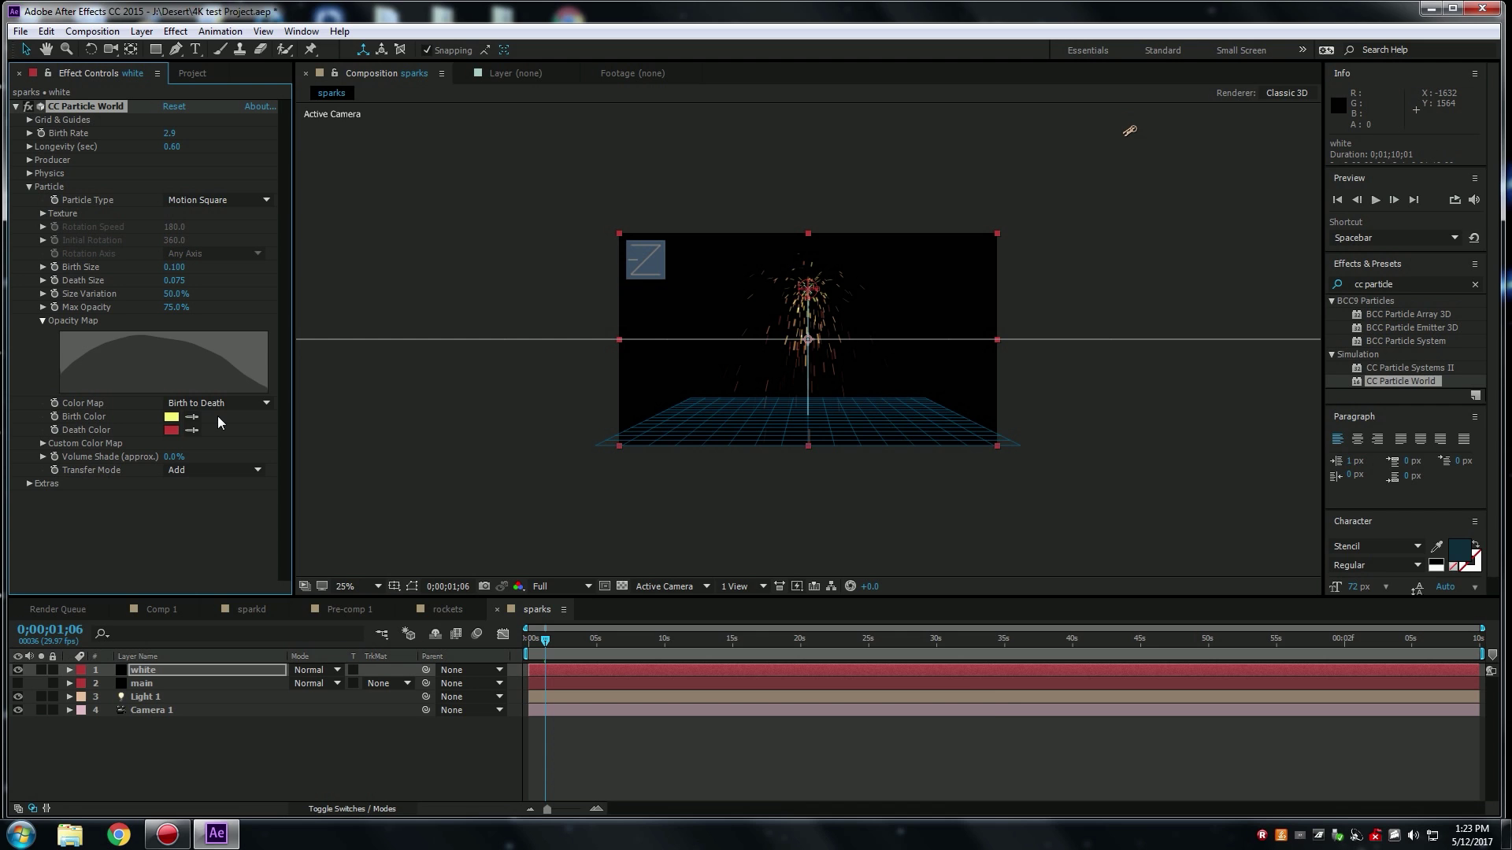
left_click(171, 417)
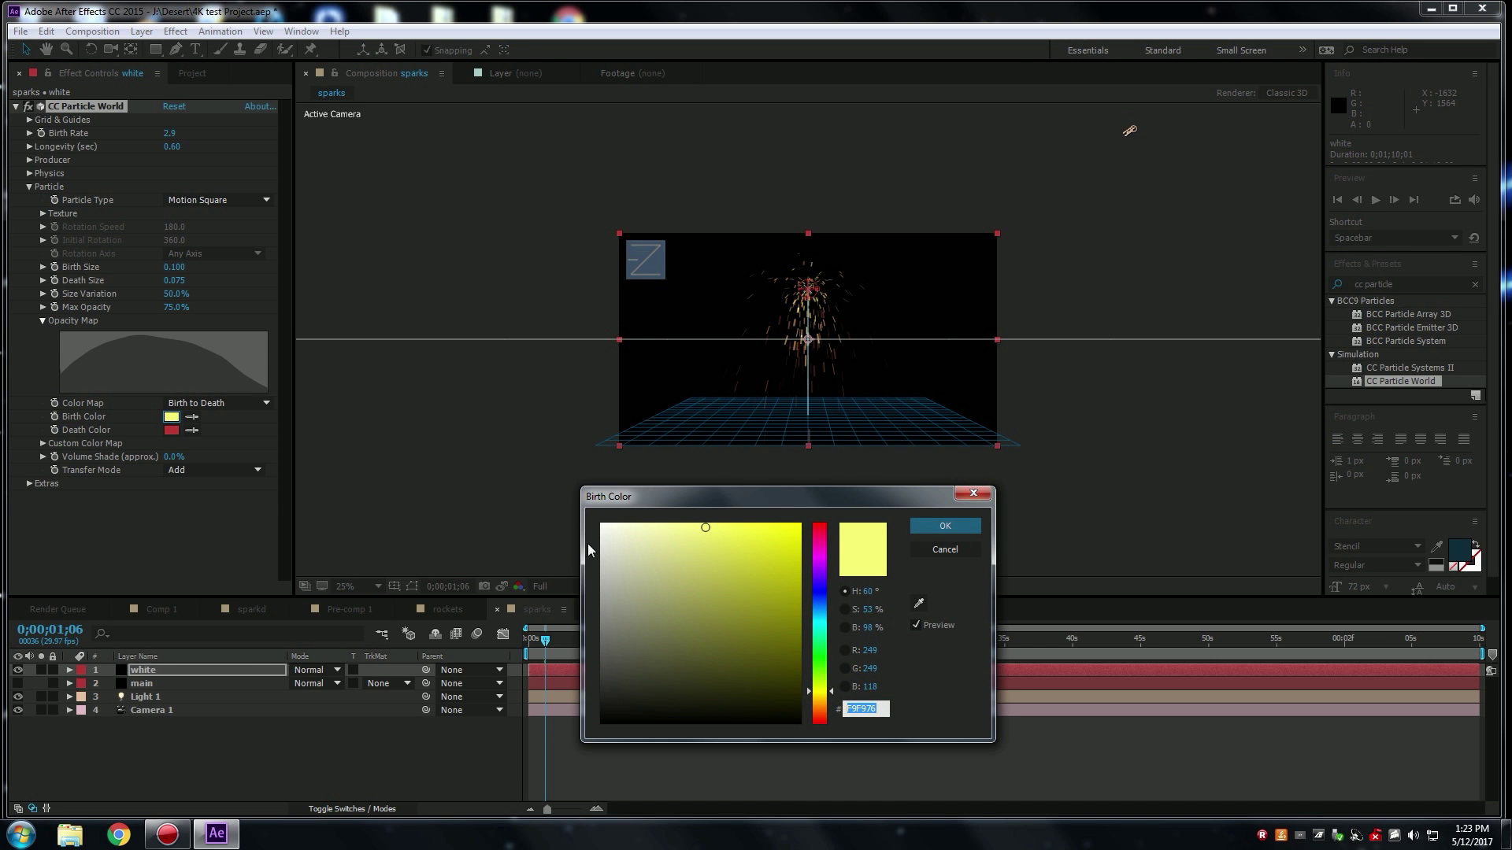
left_click(634, 526)
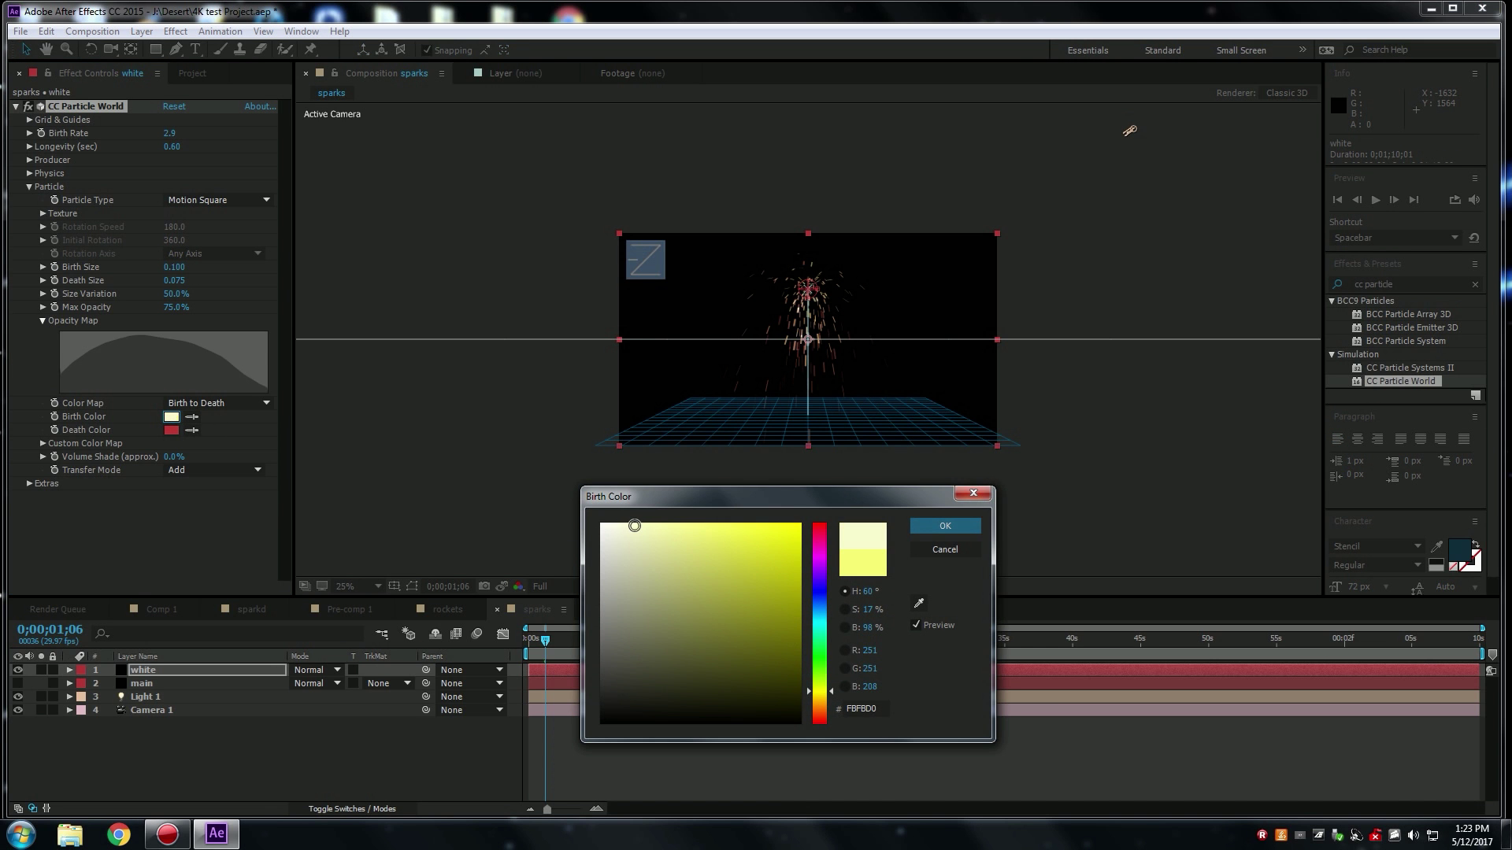
left_click(945, 526)
left_click(171, 430)
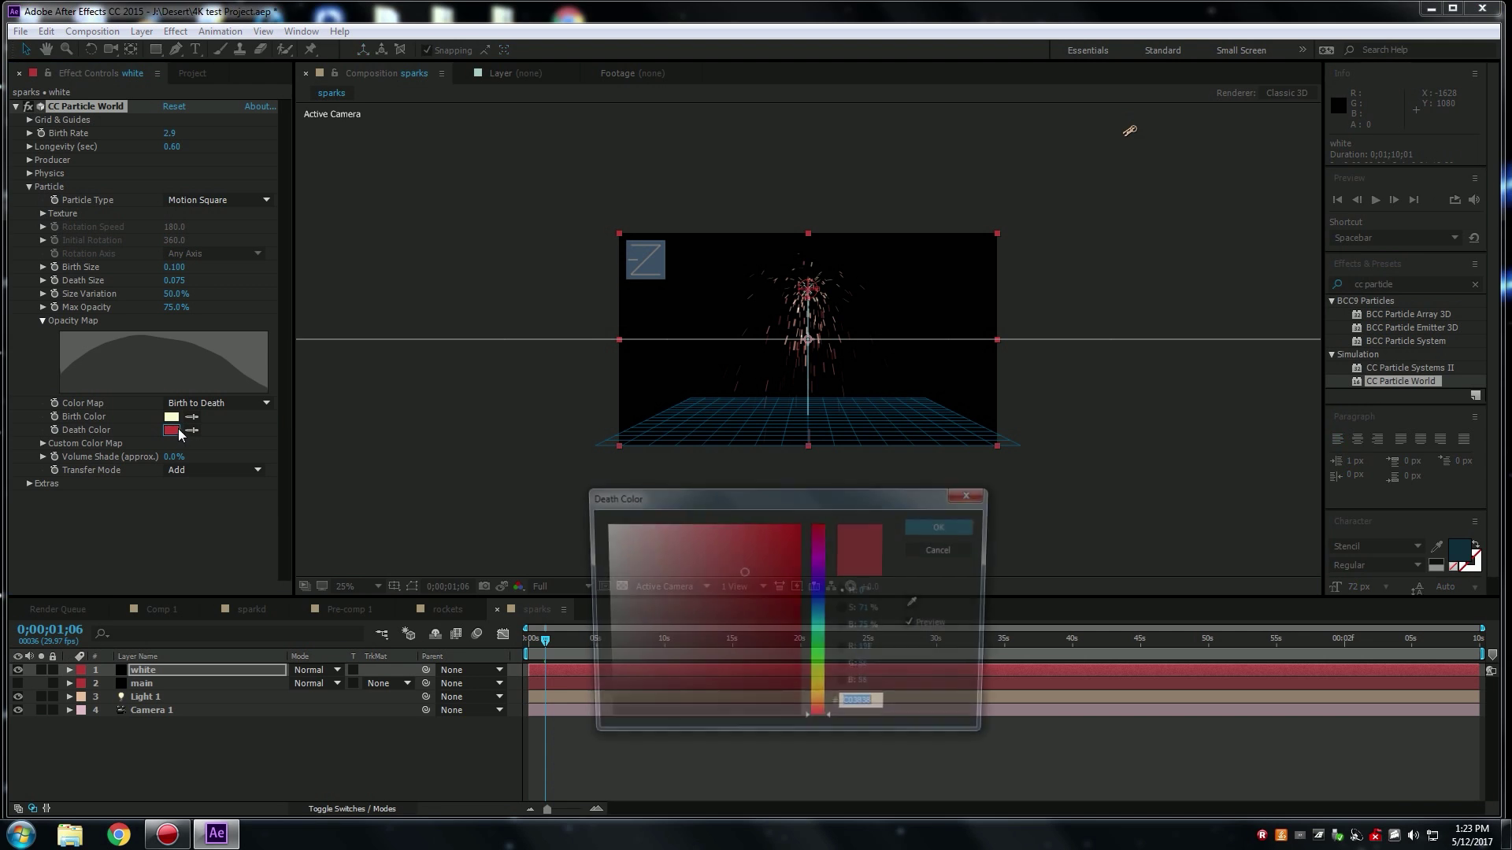
left_click(623, 524)
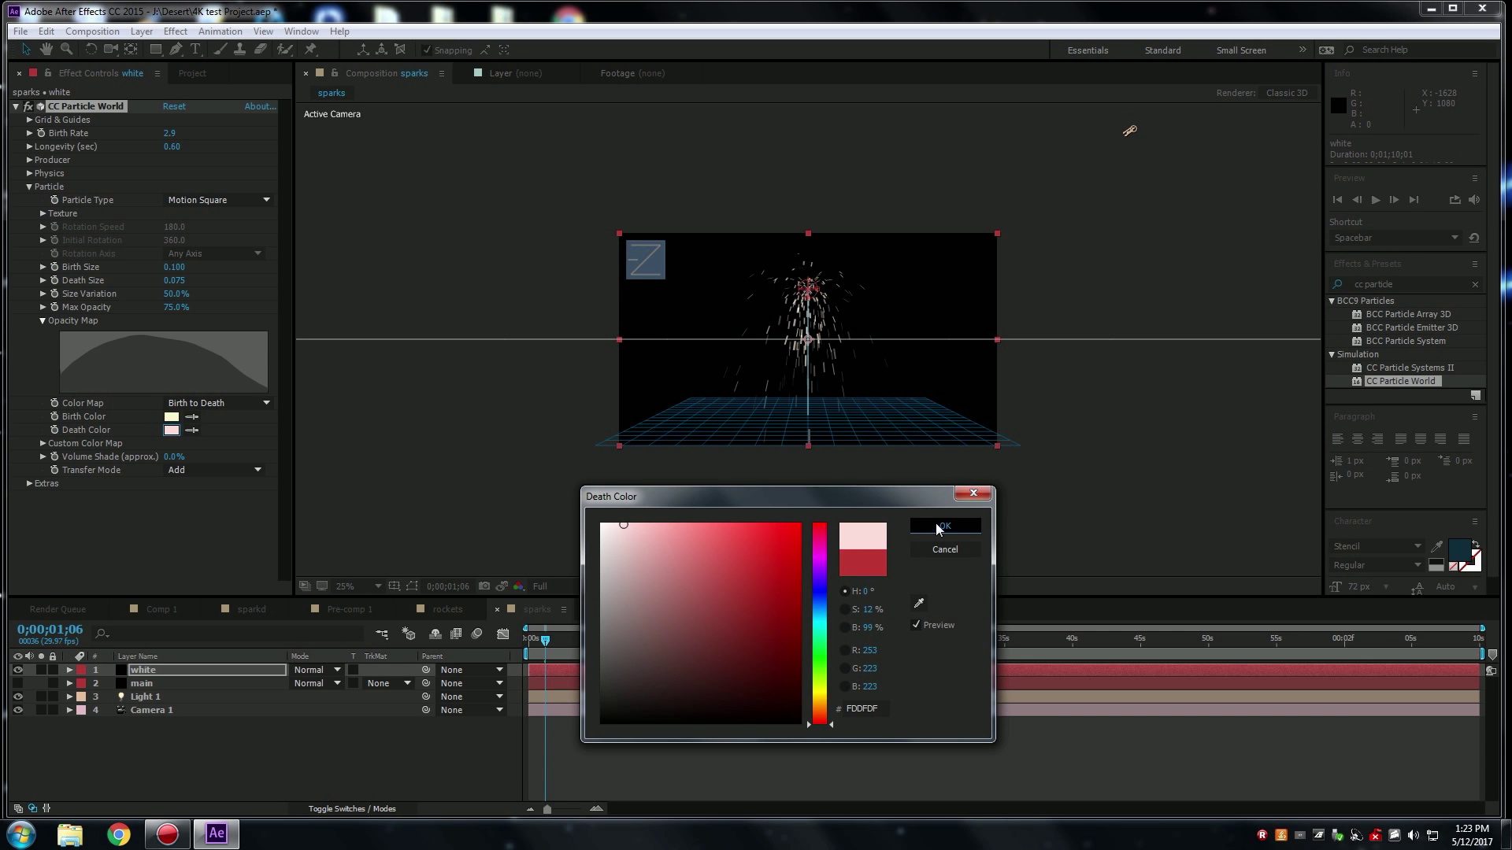
left_click(941, 526)
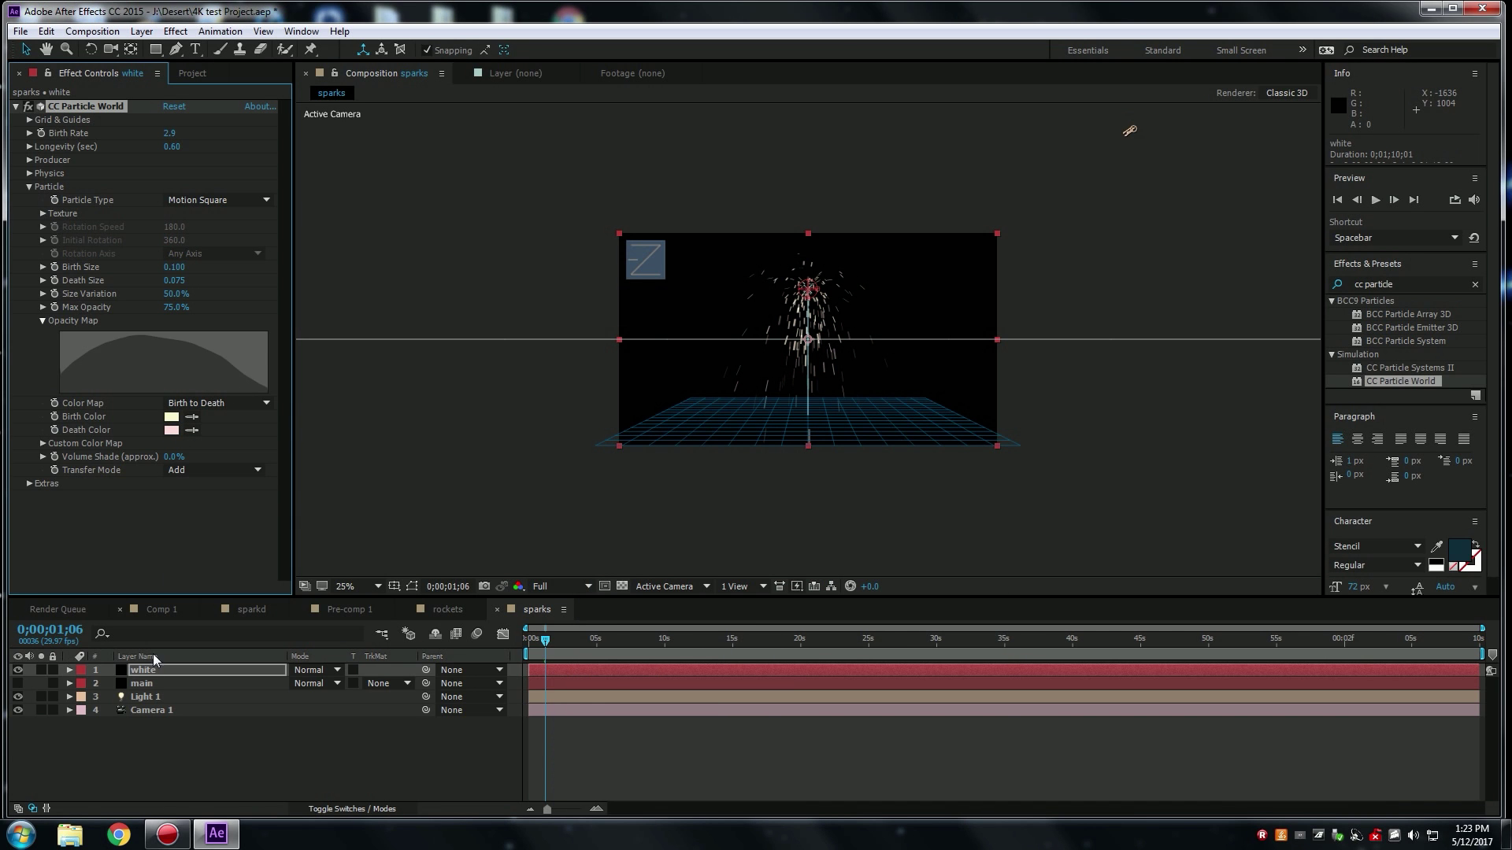
Move the white layer below main, make main visible again, and preview both layers up to about 3 seconds.
left_click(68, 671)
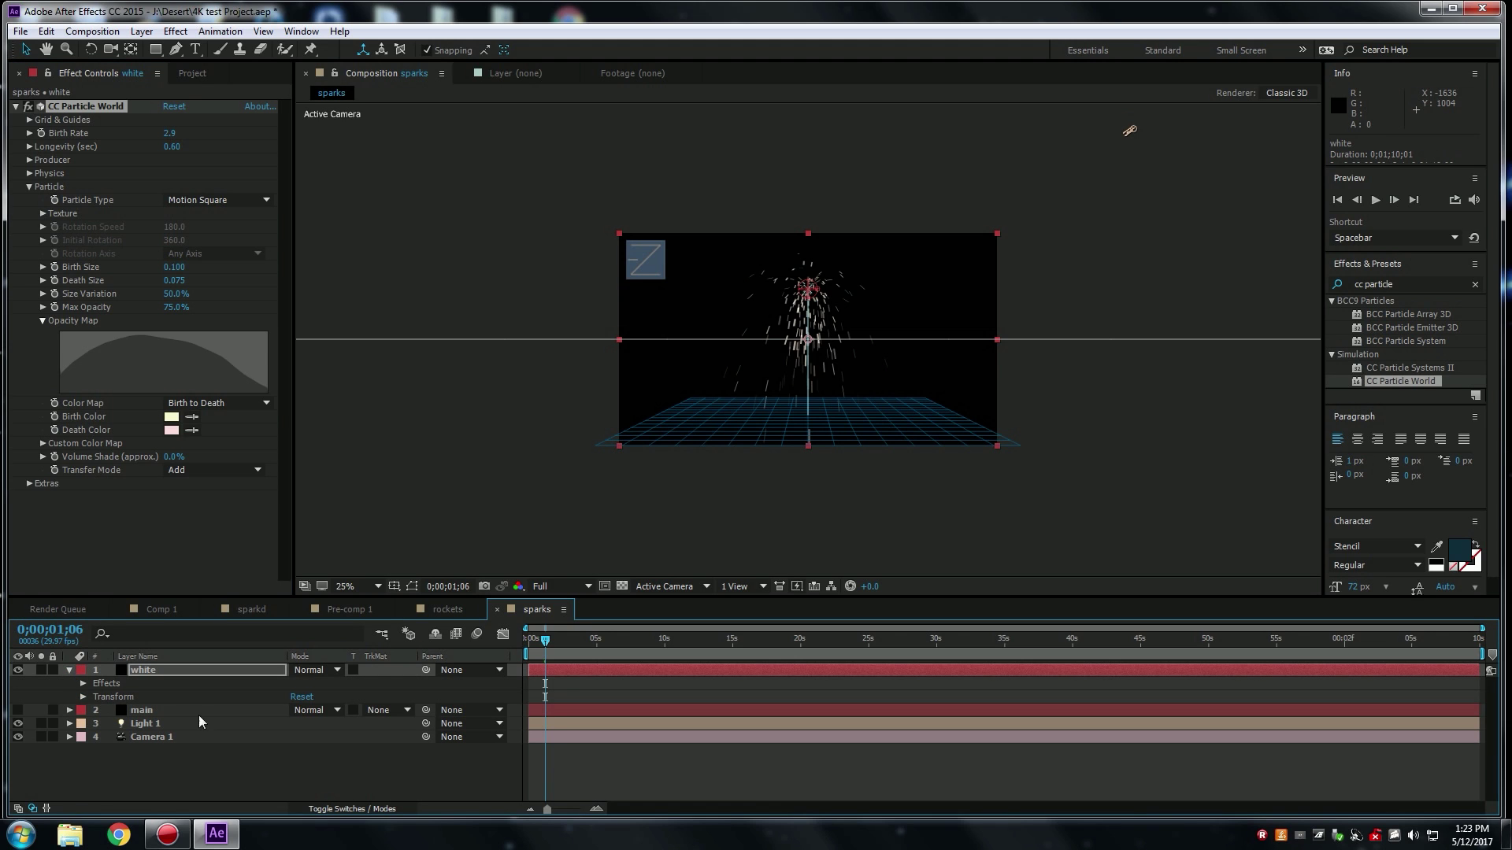
mouse_move(547, 646)
left_mouse_down()
mouse_move(580, 641)
mouse_move(530, 641)
mouse_move(547, 641)
left_mouse_up()
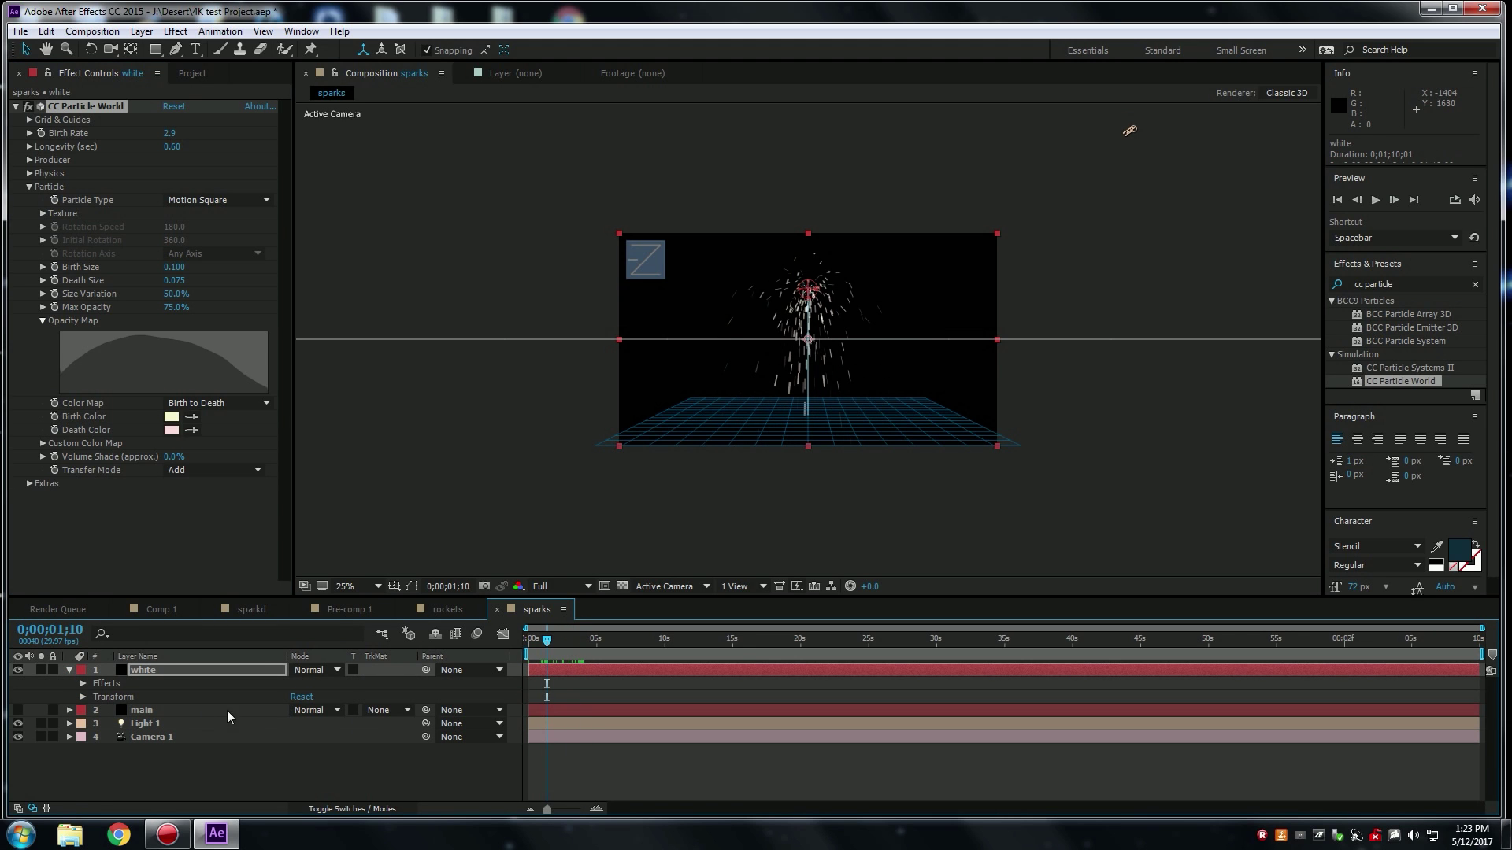
left_click(69, 670)
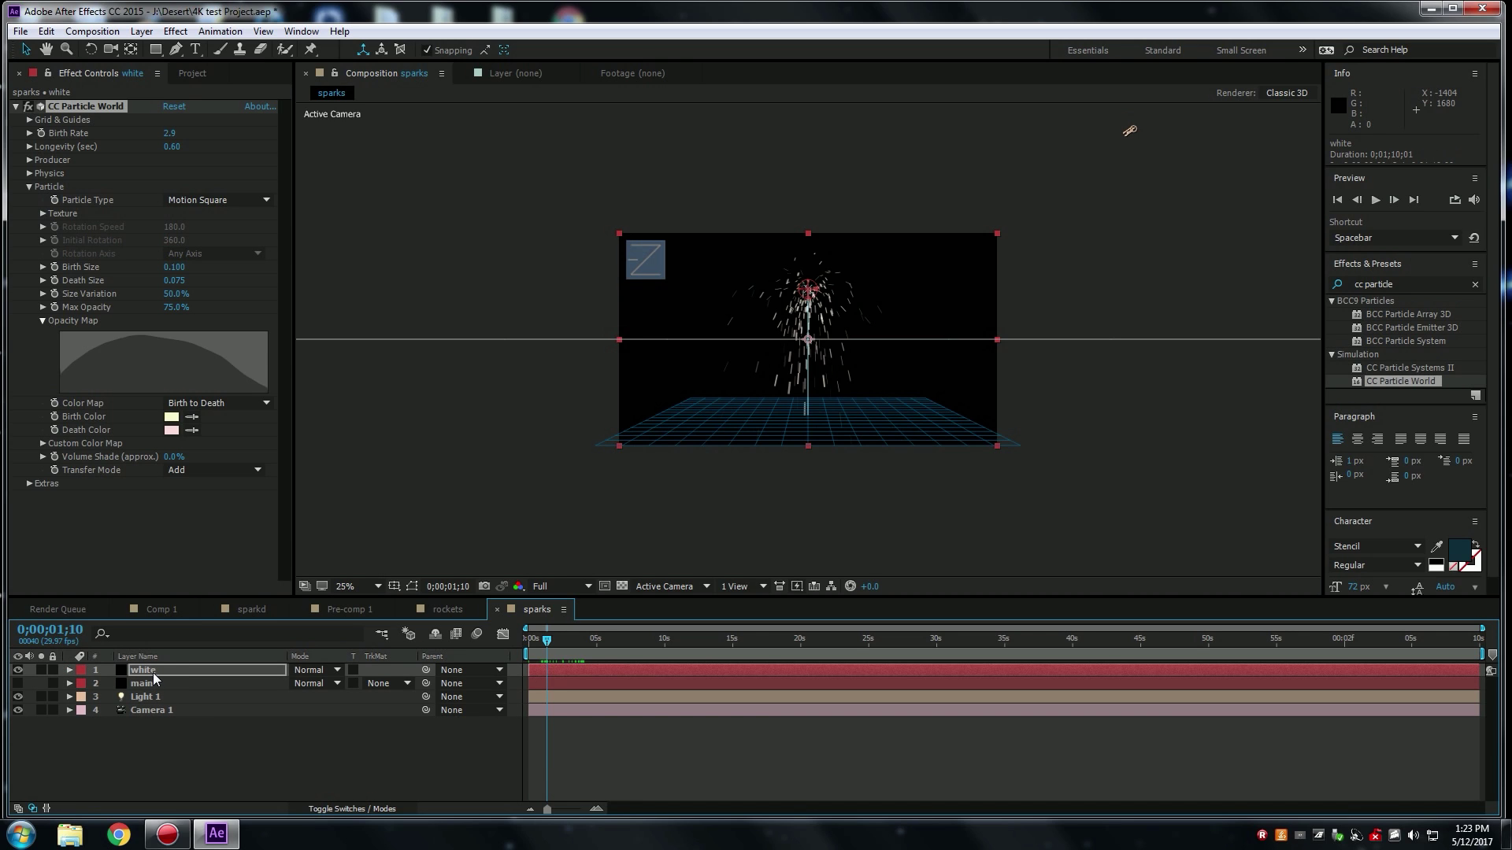
left_click_drag(153, 672, 158, 691)
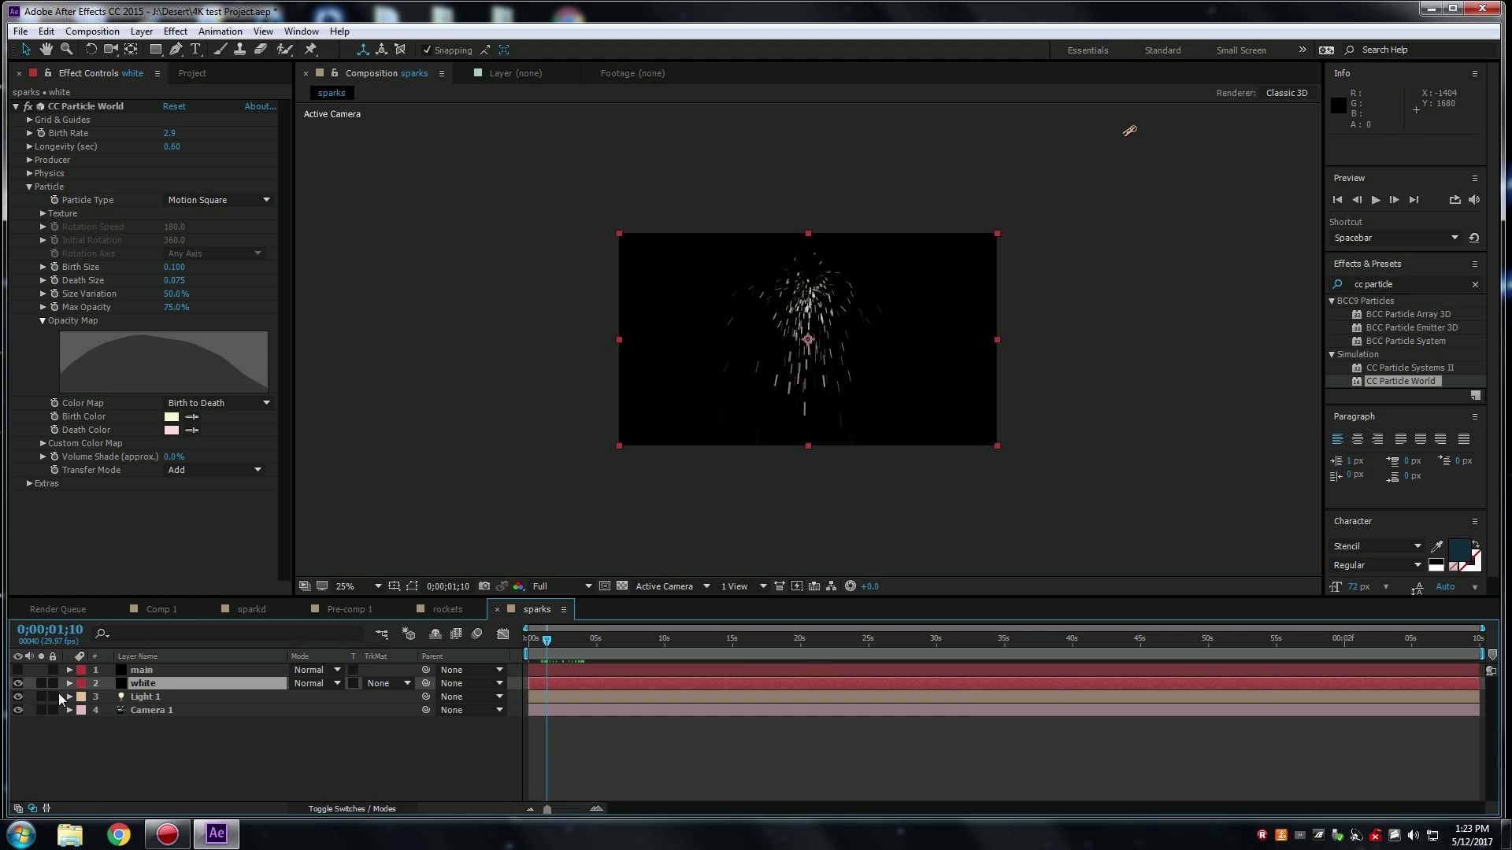
left_click(17, 670)
left_click(547, 644)
mouse_move(547, 646)
left_mouse_down()
mouse_move(584, 648)
mouse_move(553, 659)
mouse_move(571, 663)
left_mouse_up()
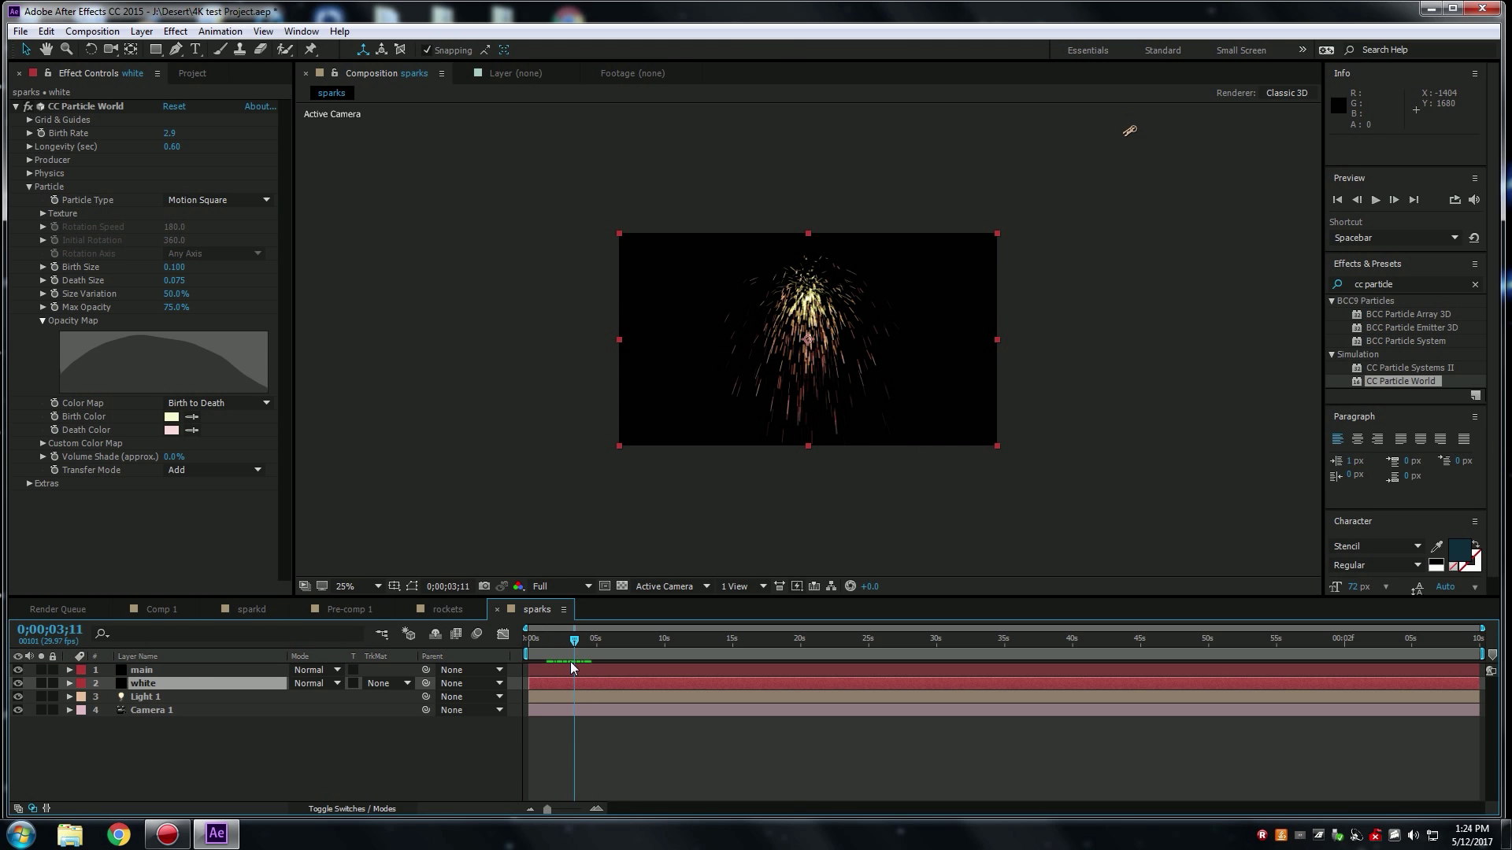
Set the white layer's Anchor Point to 946, 765 and its Scale to 79%, and scrub back to frame 12.
left_click(183, 669)
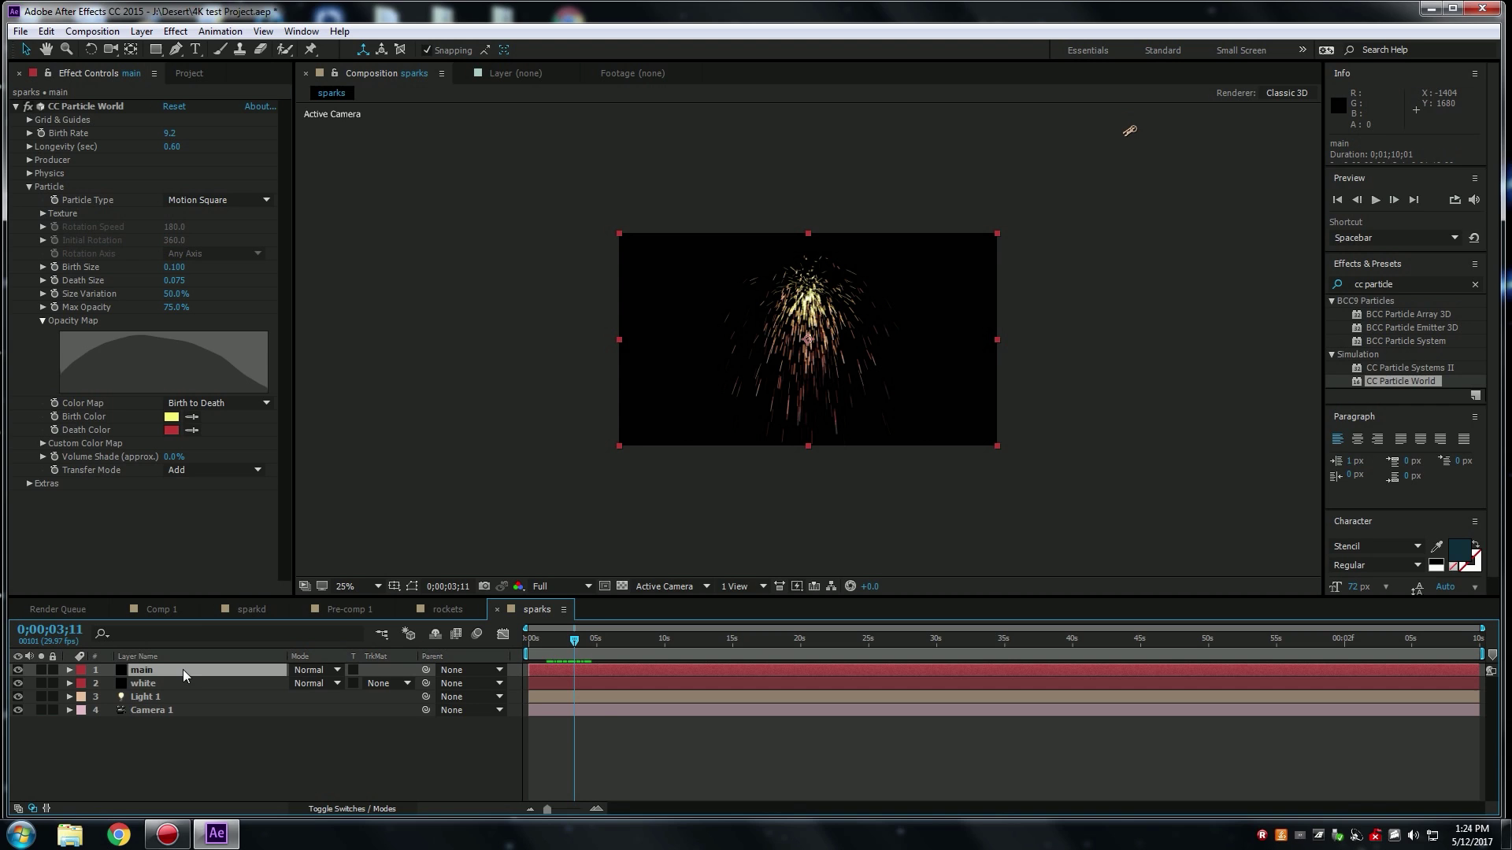
left_click(100, 688)
left_click(69, 683)
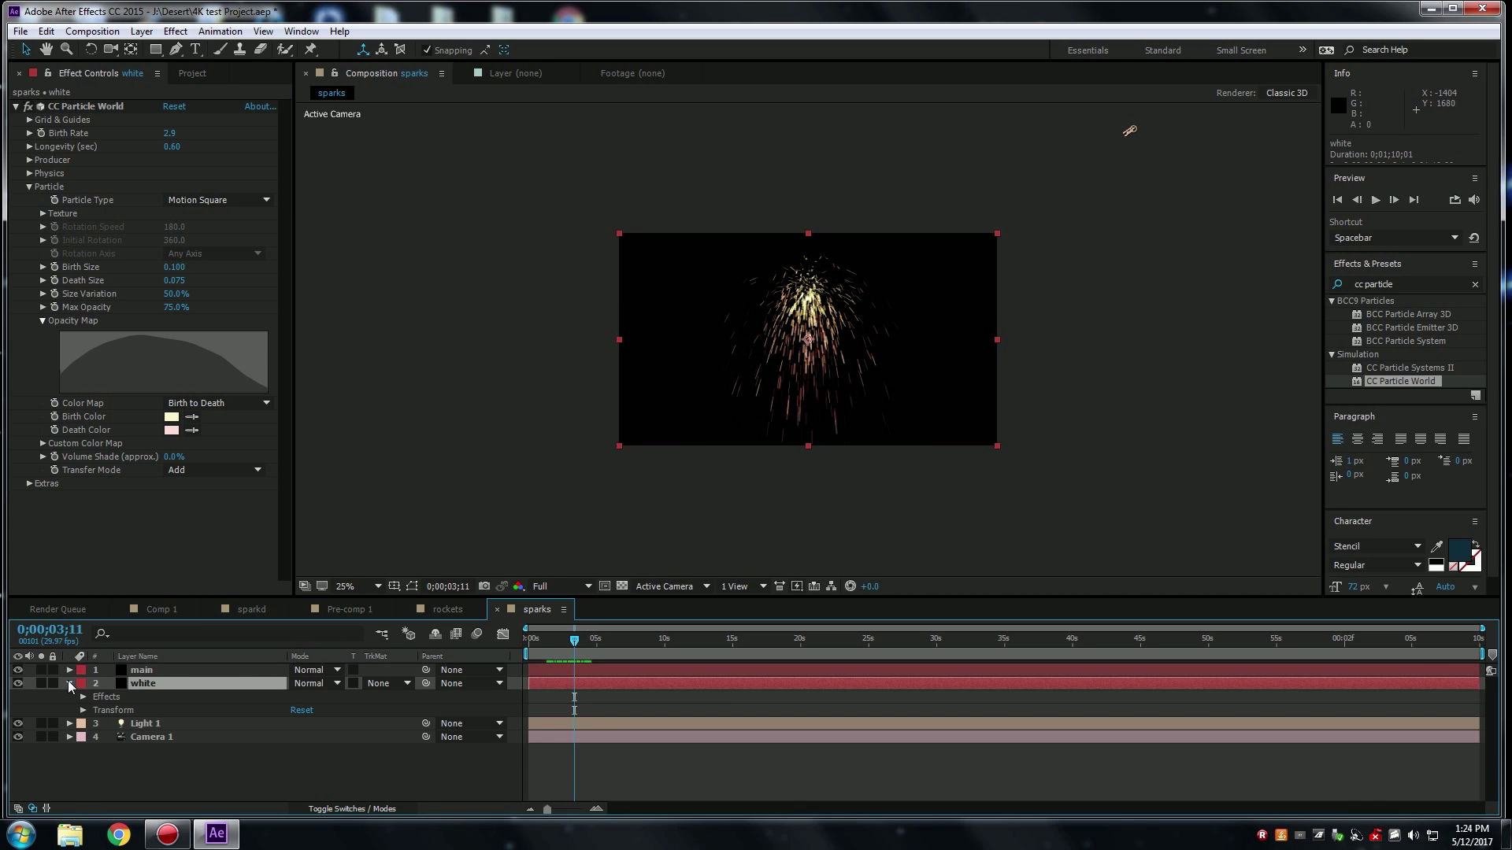
left_click(83, 709)
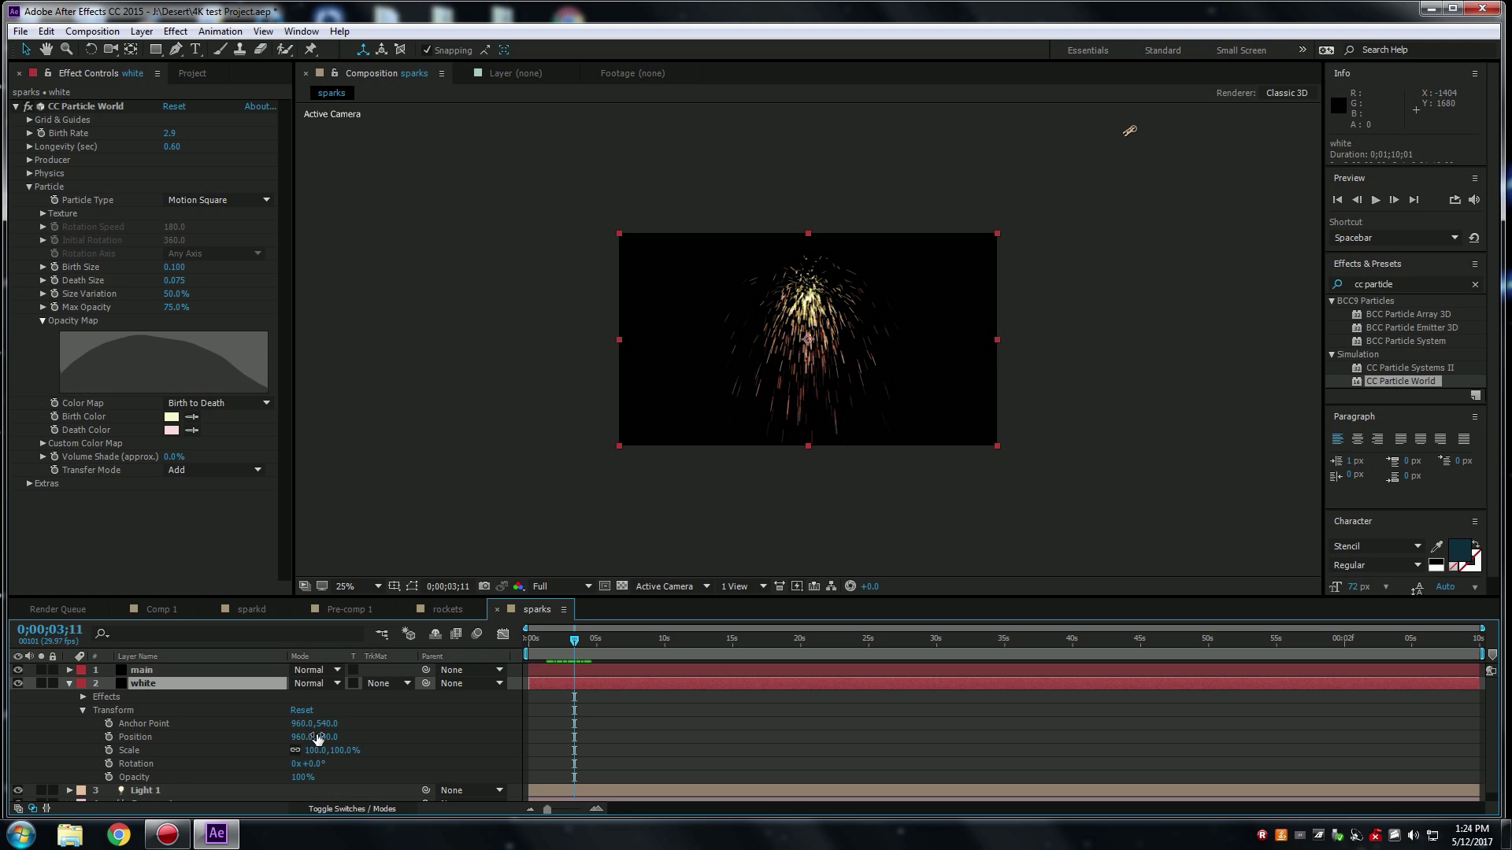
left_click(294, 724)
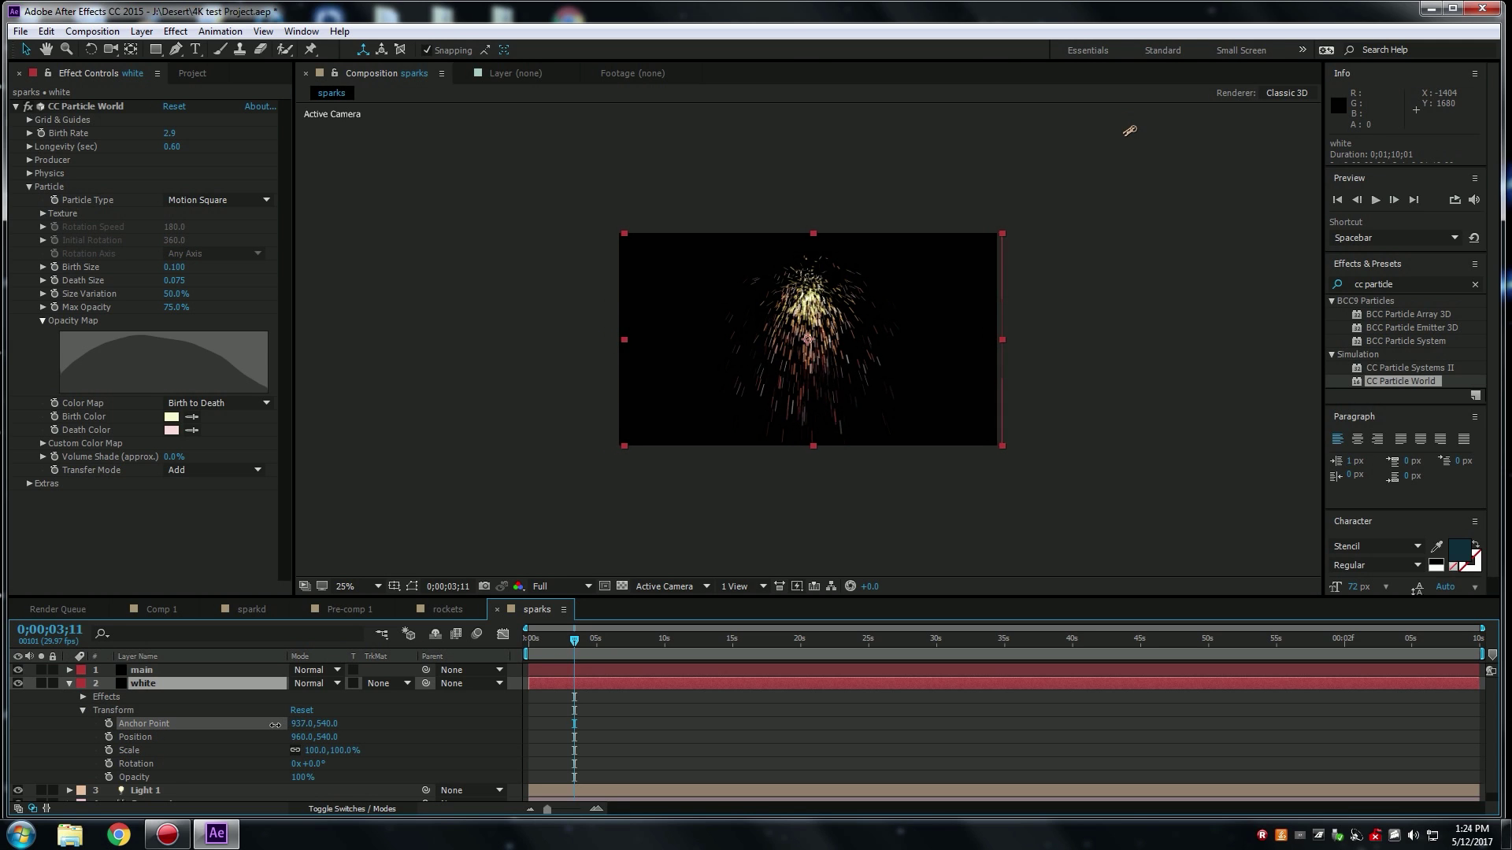
left_click_drag(299, 725, 414, 733)
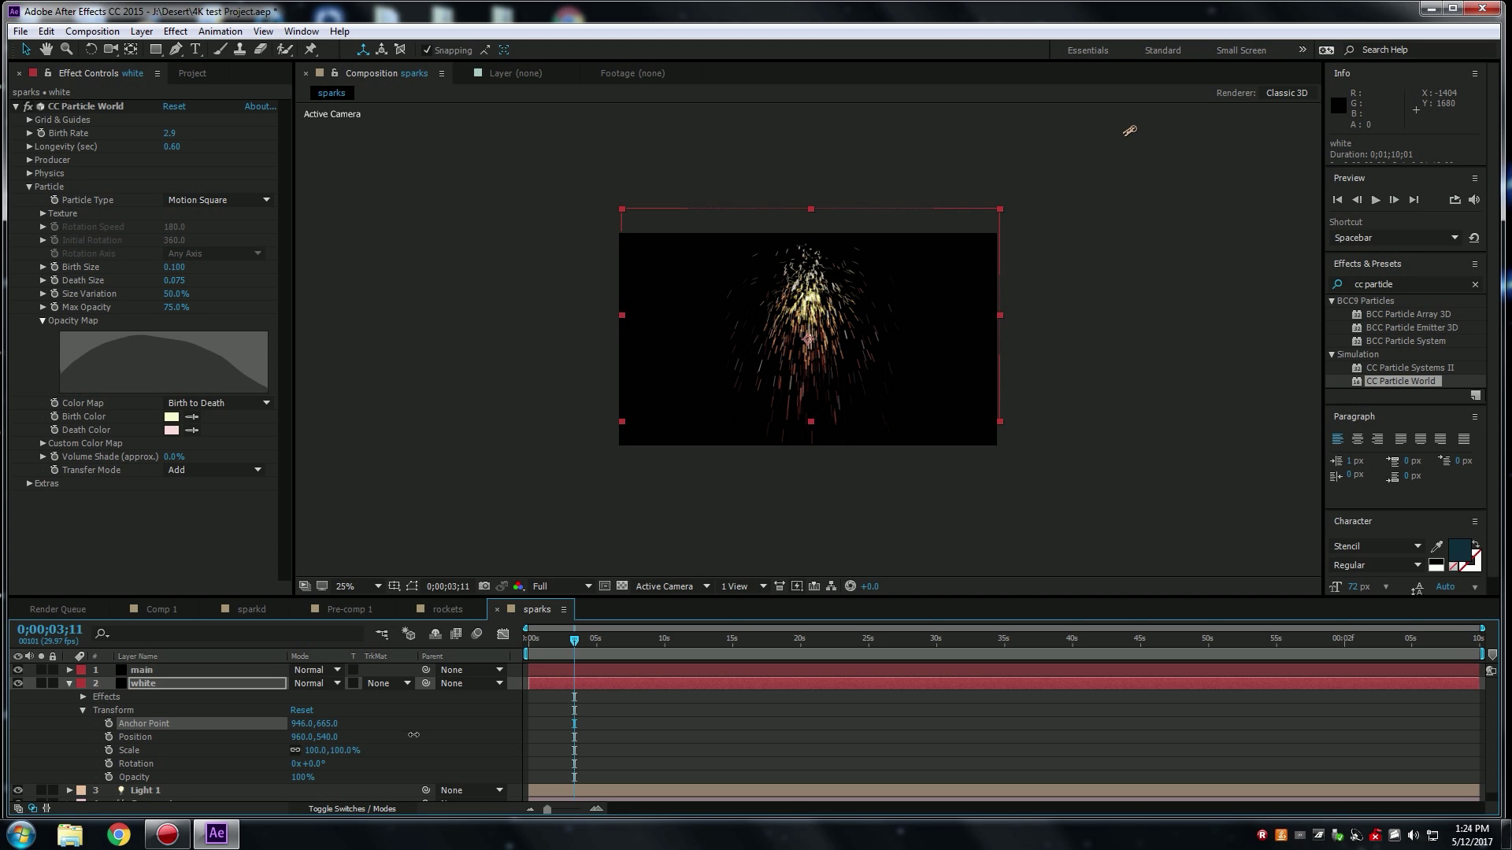
left_click_drag(348, 750, 424, 712)
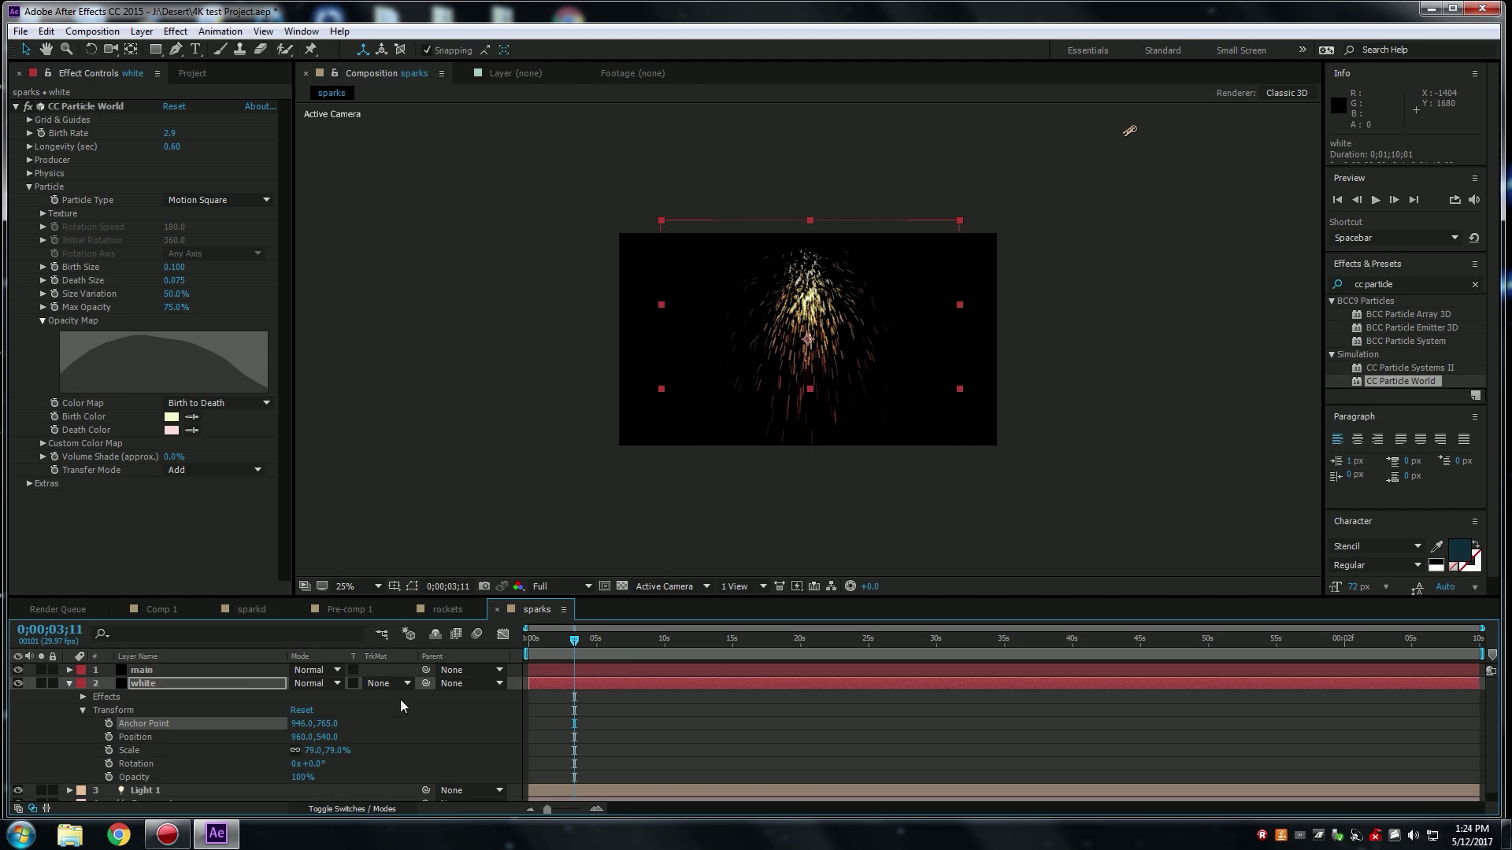
left_click_drag(575, 640, 534, 693)
left_click(68, 683)
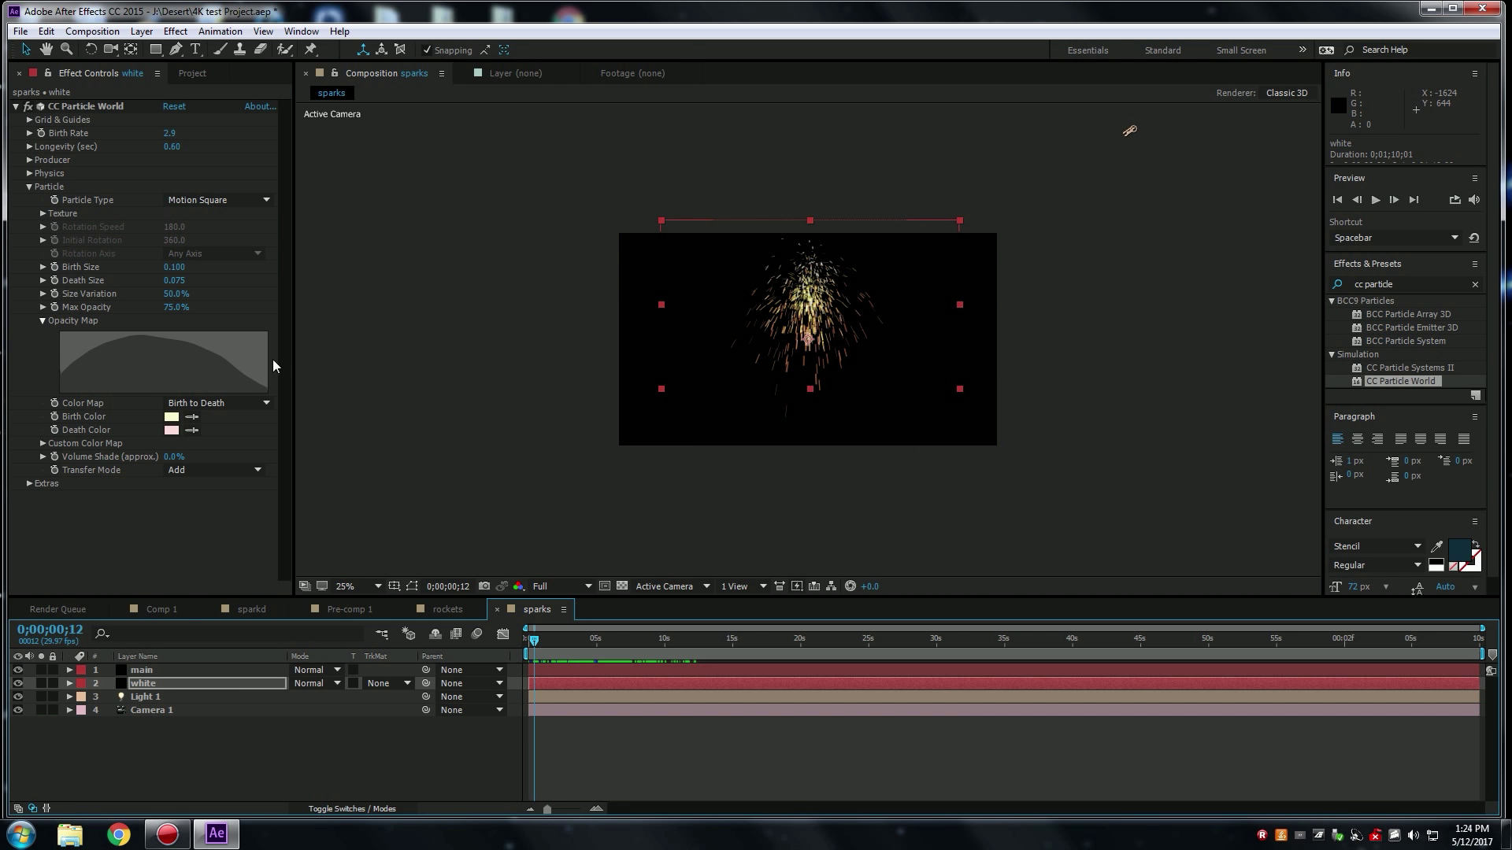
Duplicate the main sparks layer again and rename the new copy "smoke".
left_click(154, 683)
left_click(153, 671)
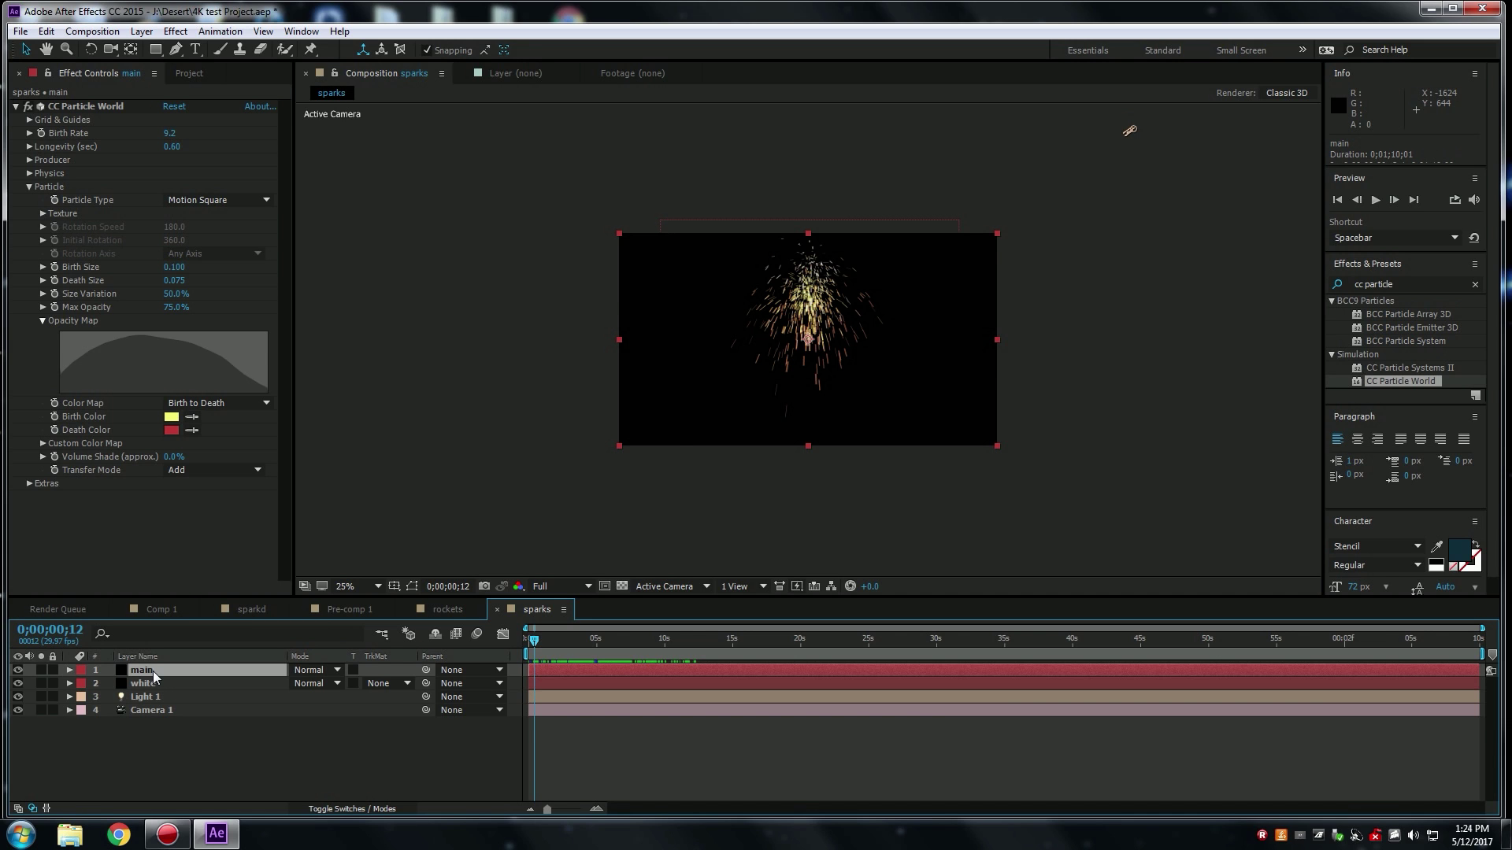
key("ctrl+d")
right_click(152, 671)
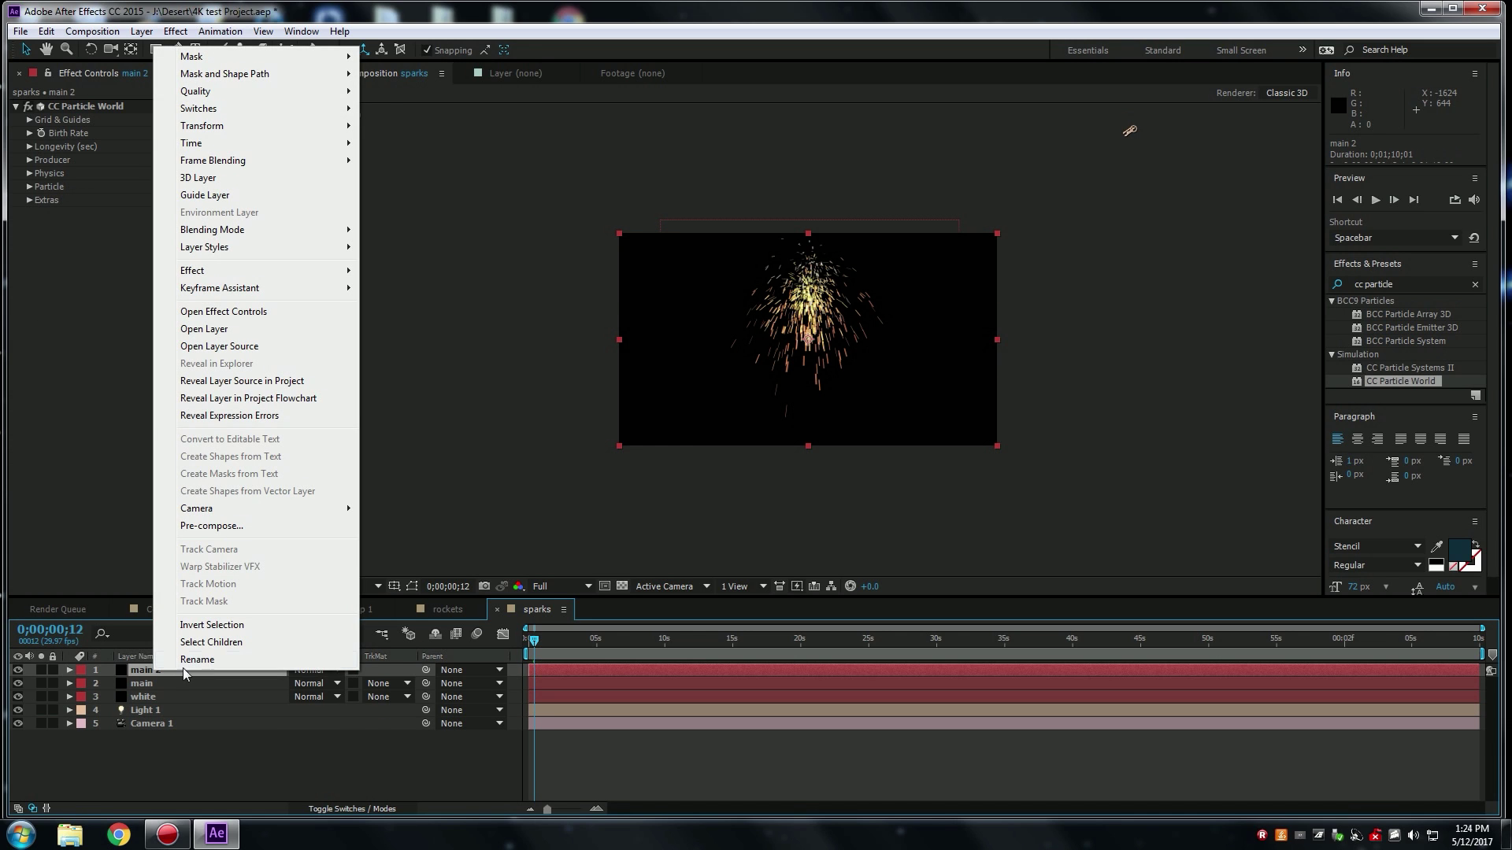
left_click(200, 660)
type("s")
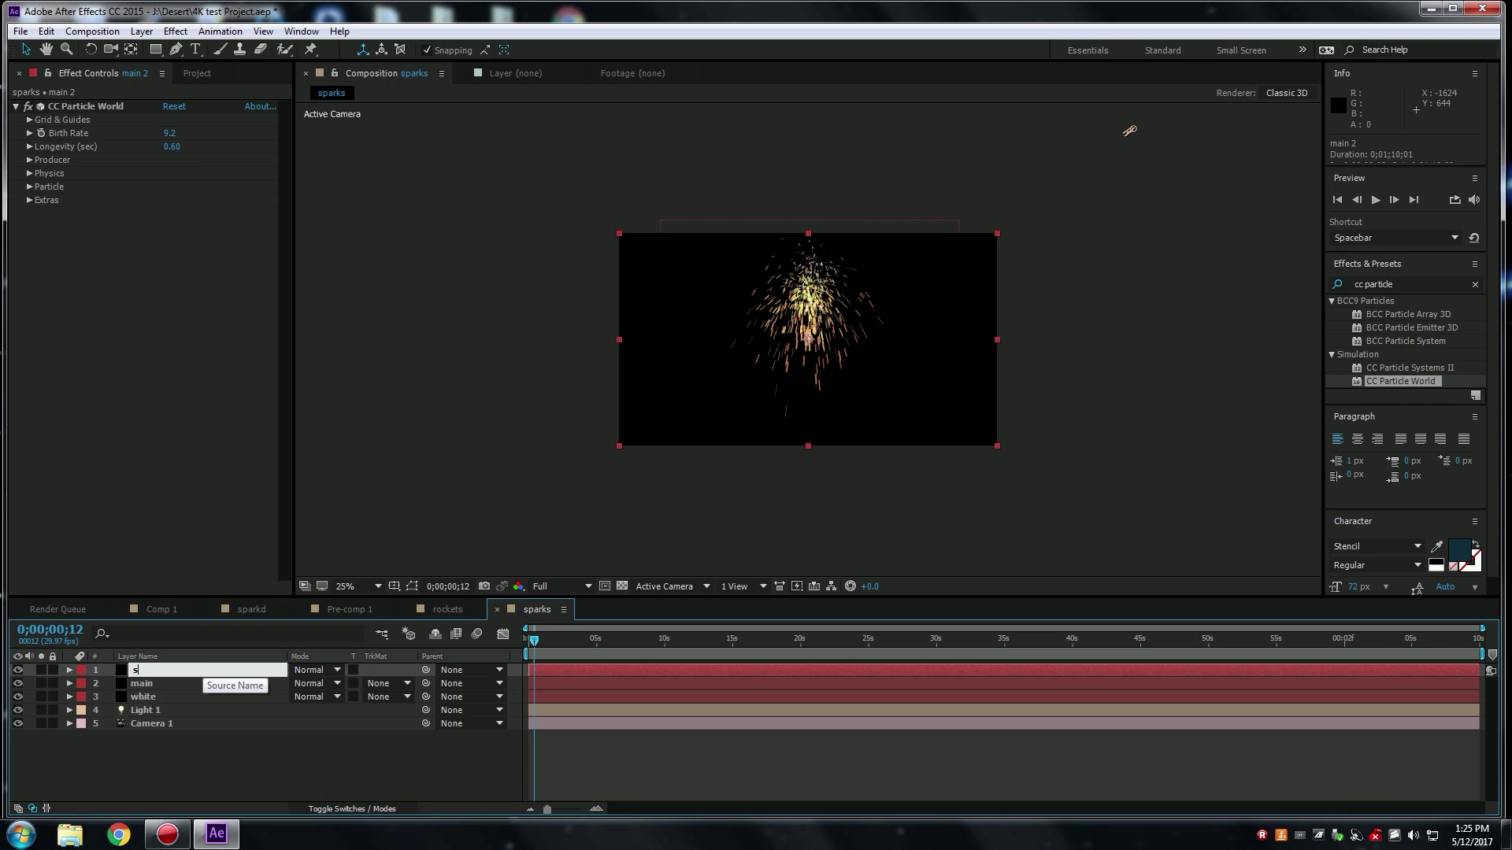
type("moke")
left_click(207, 755)
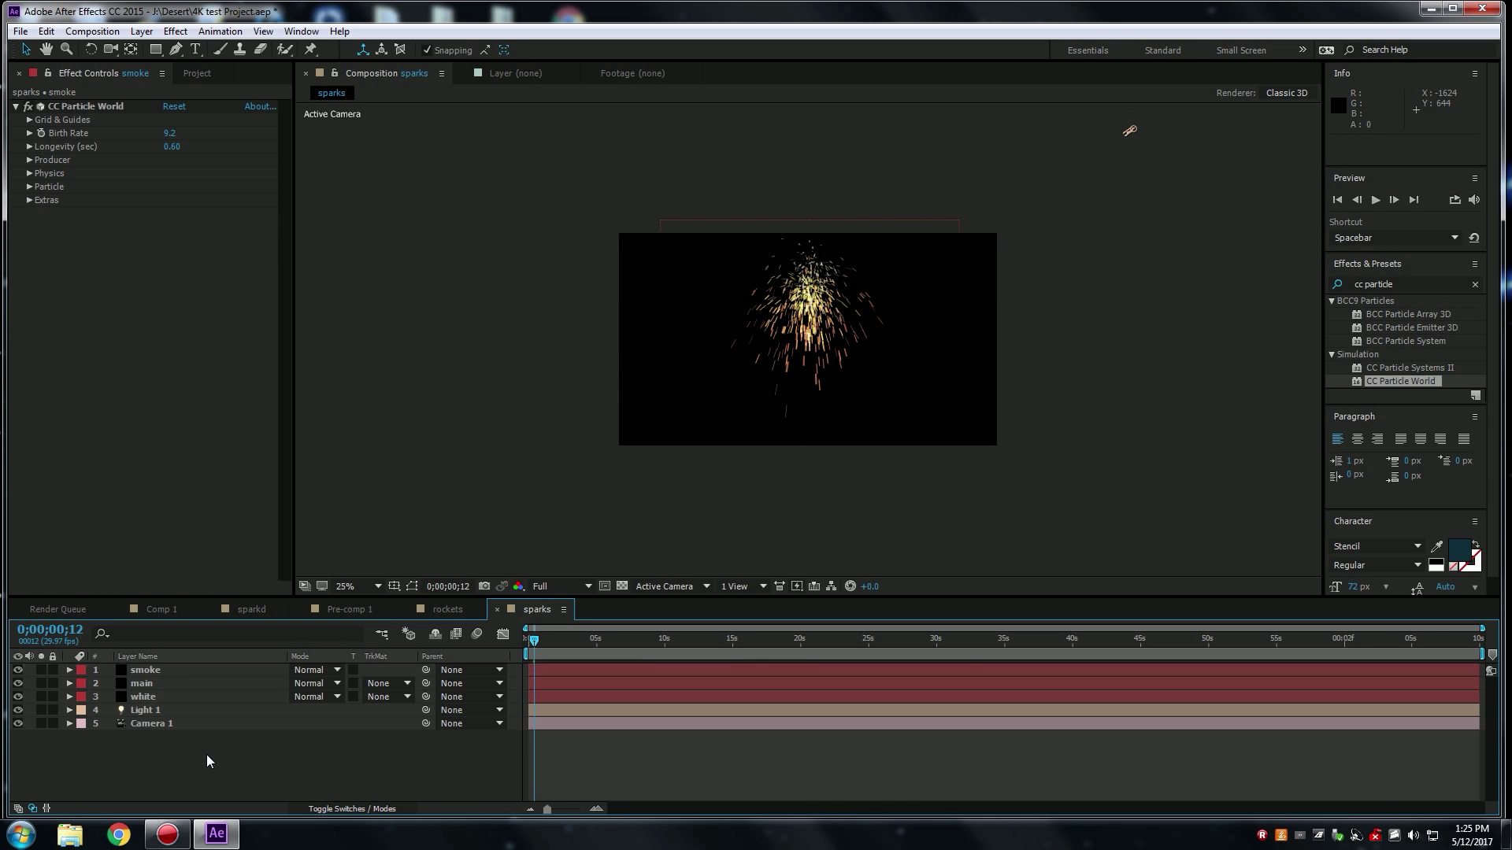
Hide the main and white layers and set the smoke layer's particle Birth Rate to 0.6.
left_click(146, 672)
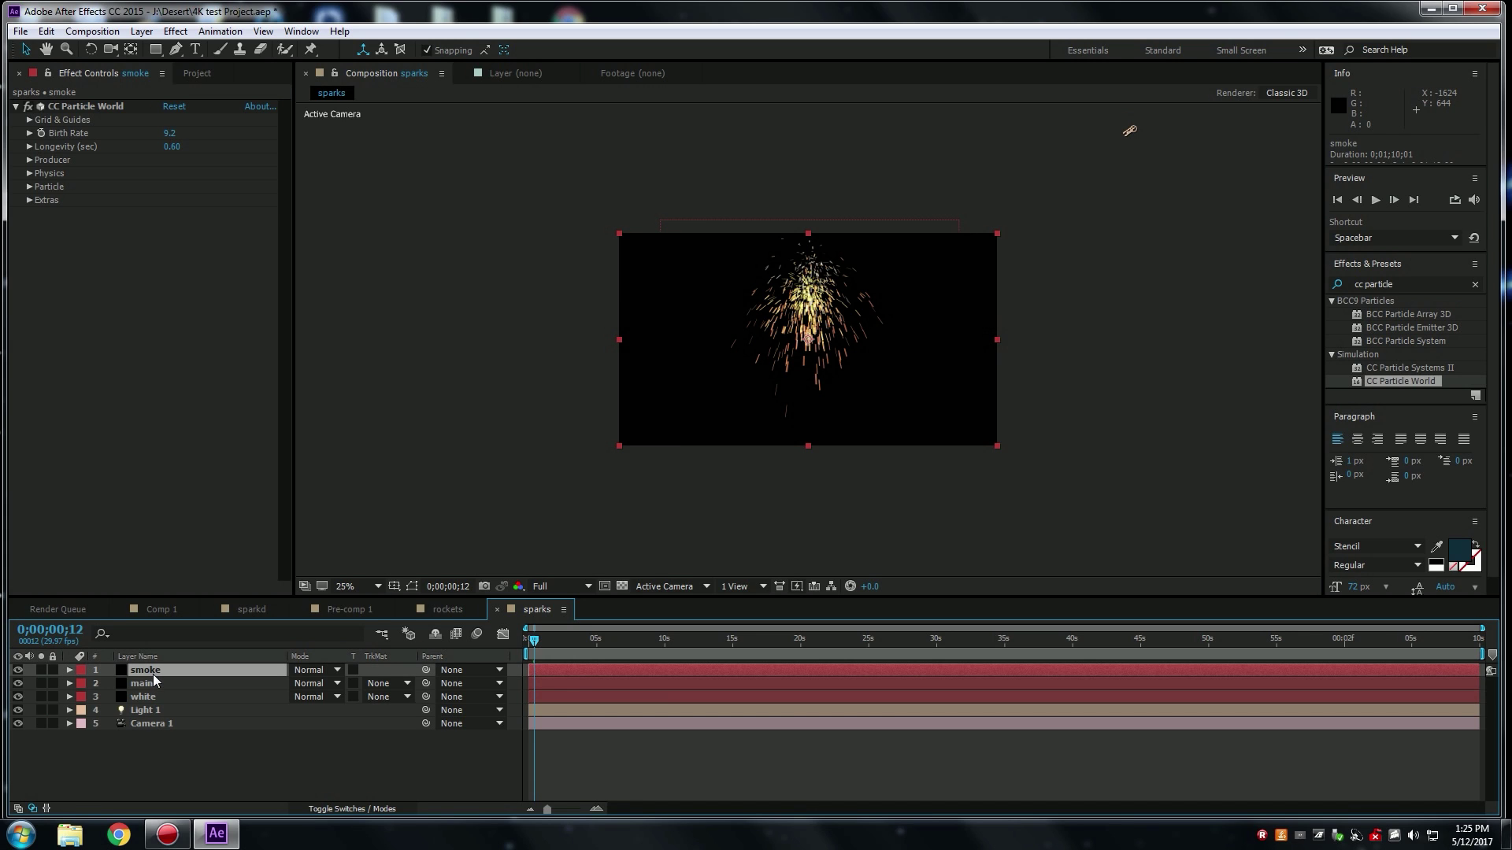
left_click(17, 682)
left_click(18, 698)
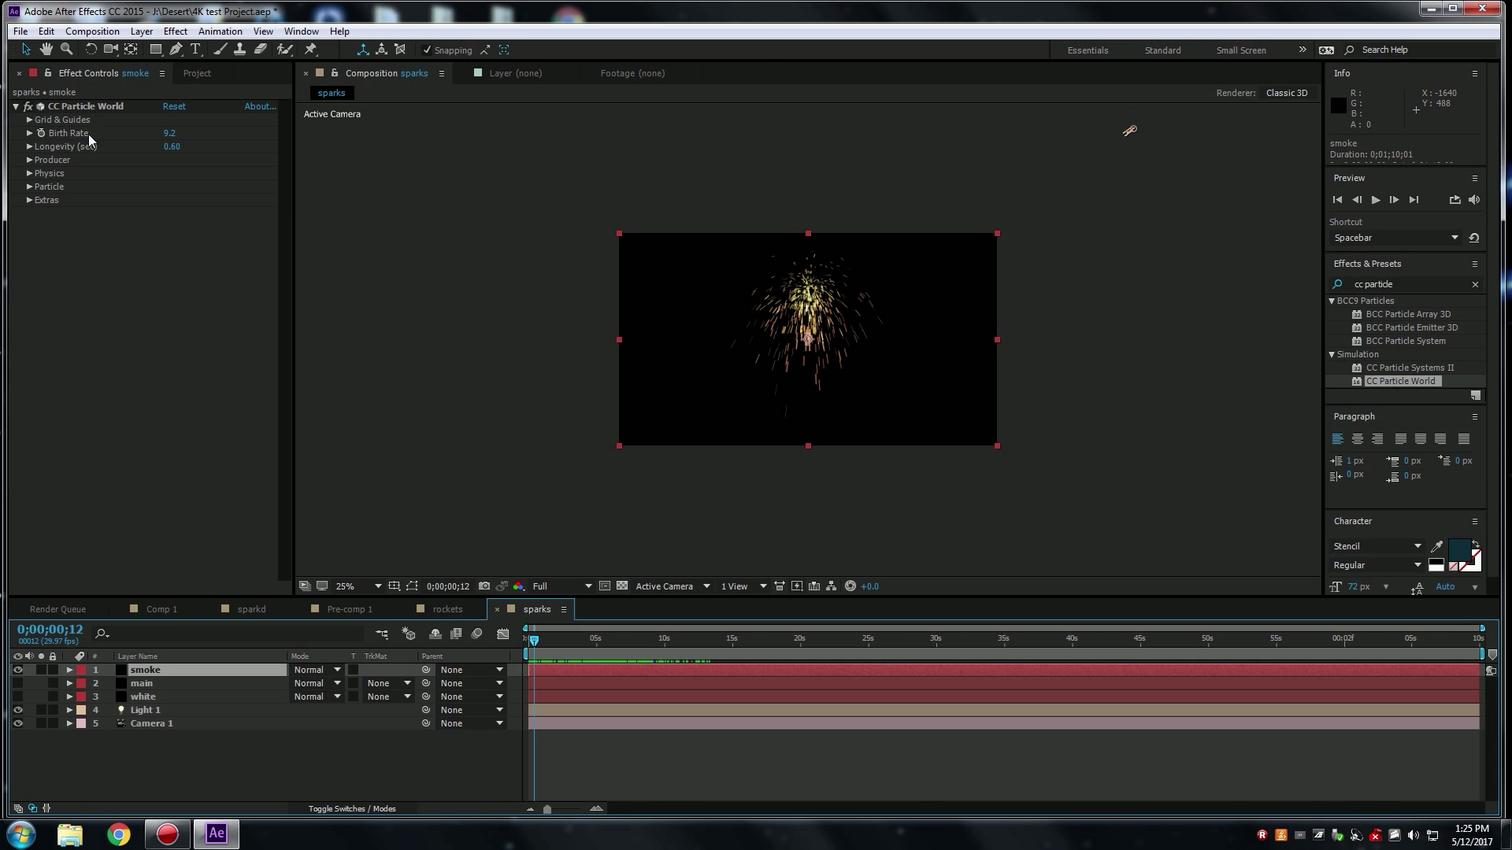
left_click(169, 134)
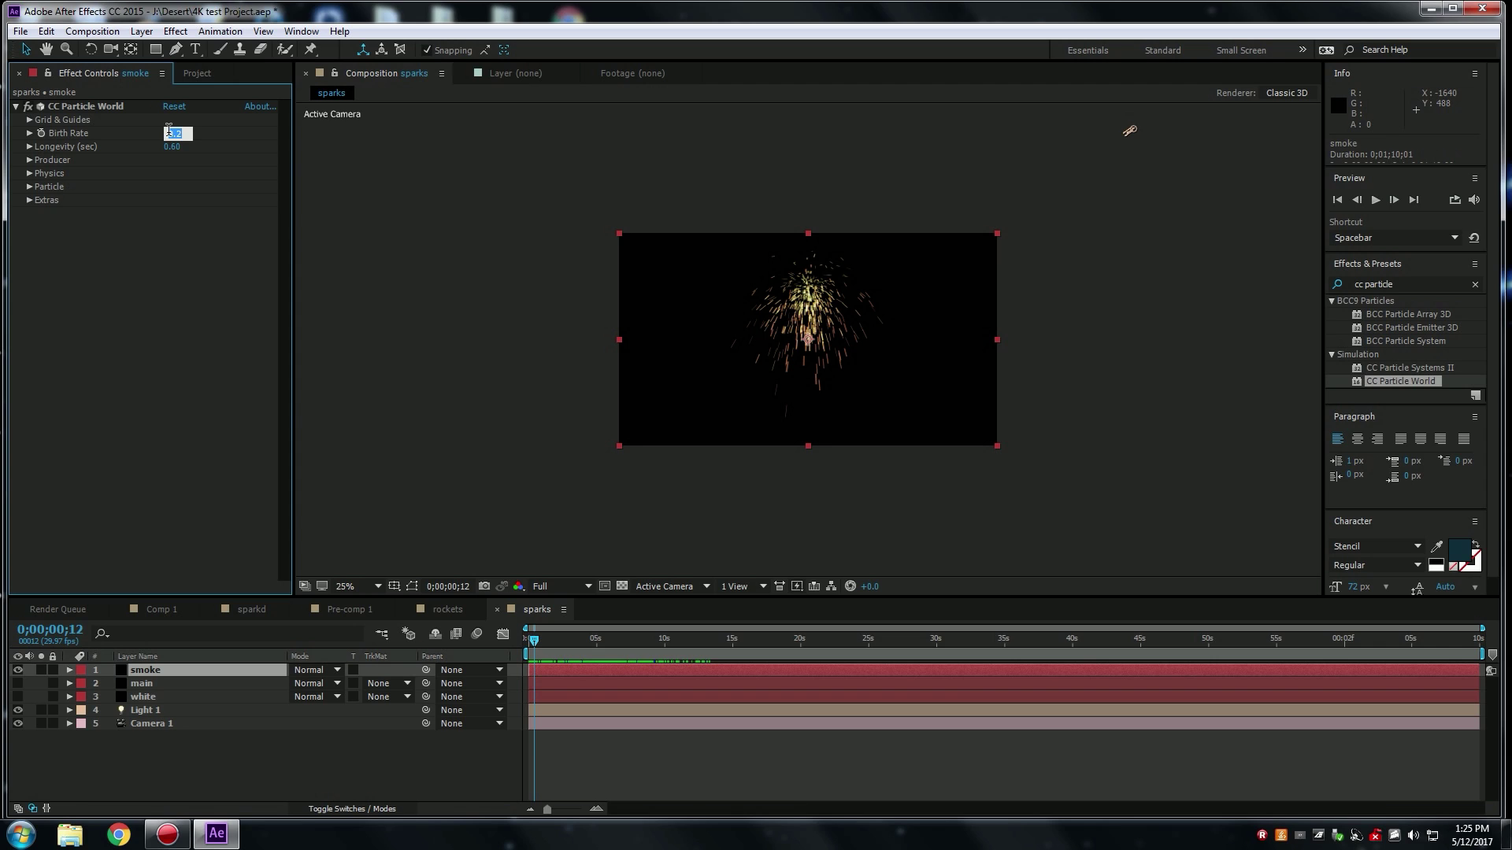
type("0.6")
key("Return")
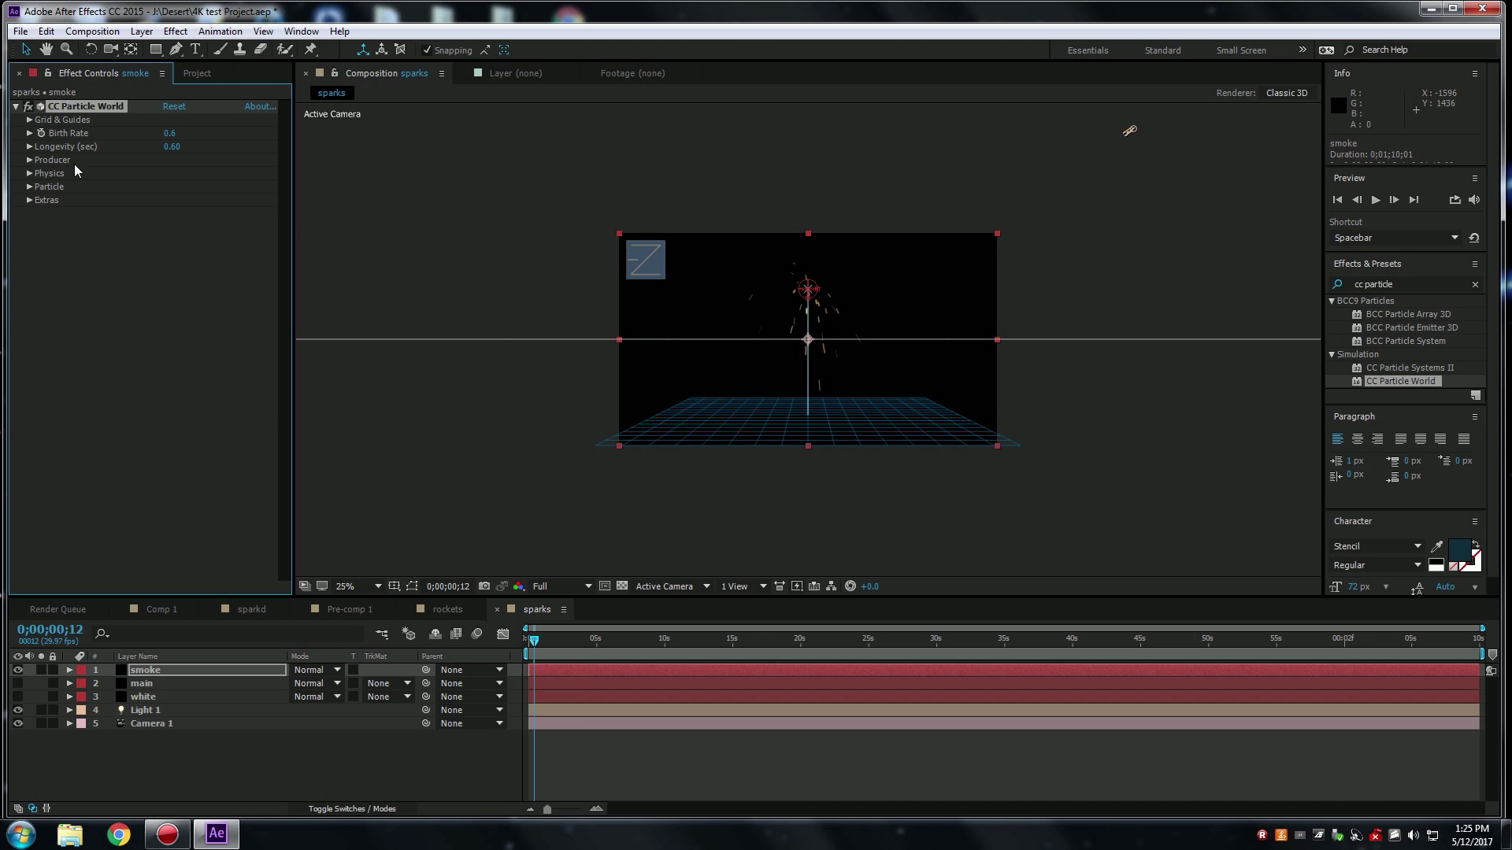
Set the smoke layer's Particle Type to Line and scrub the timeline to frame 24.
left_click(30, 186)
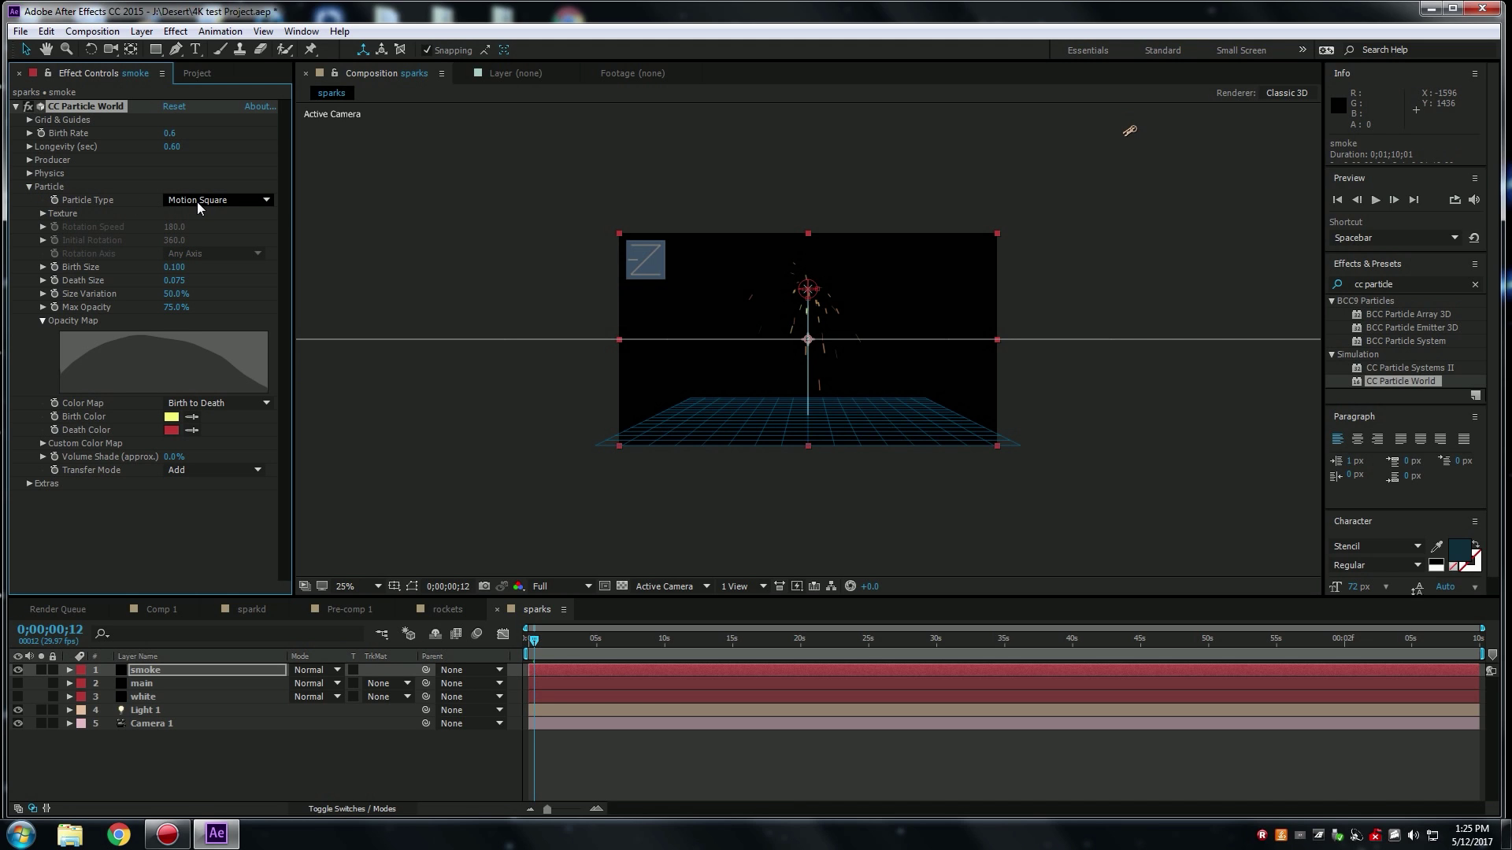
left_click(265, 201)
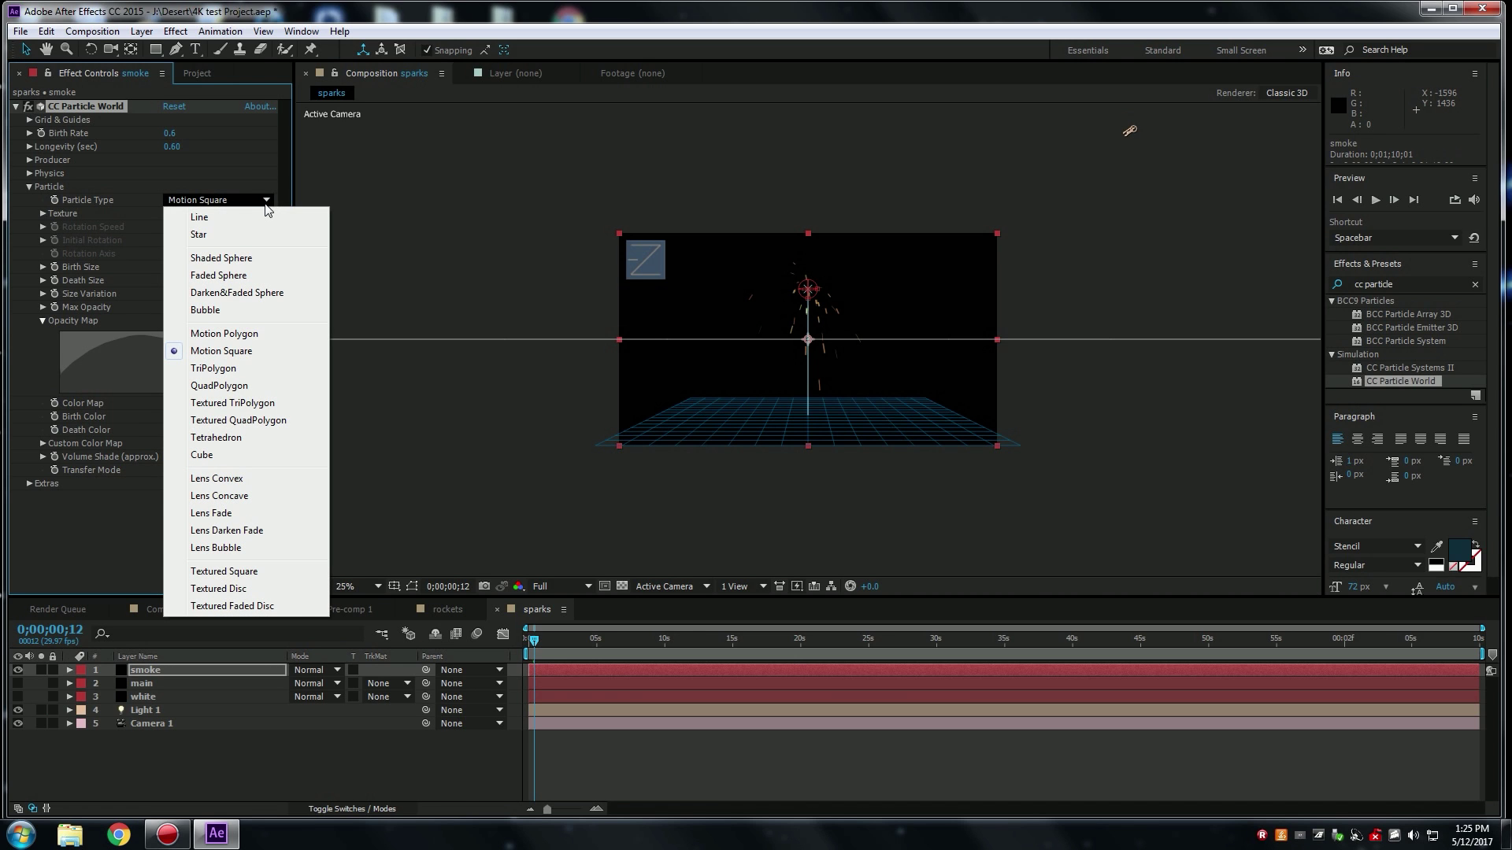
left_click(202, 218)
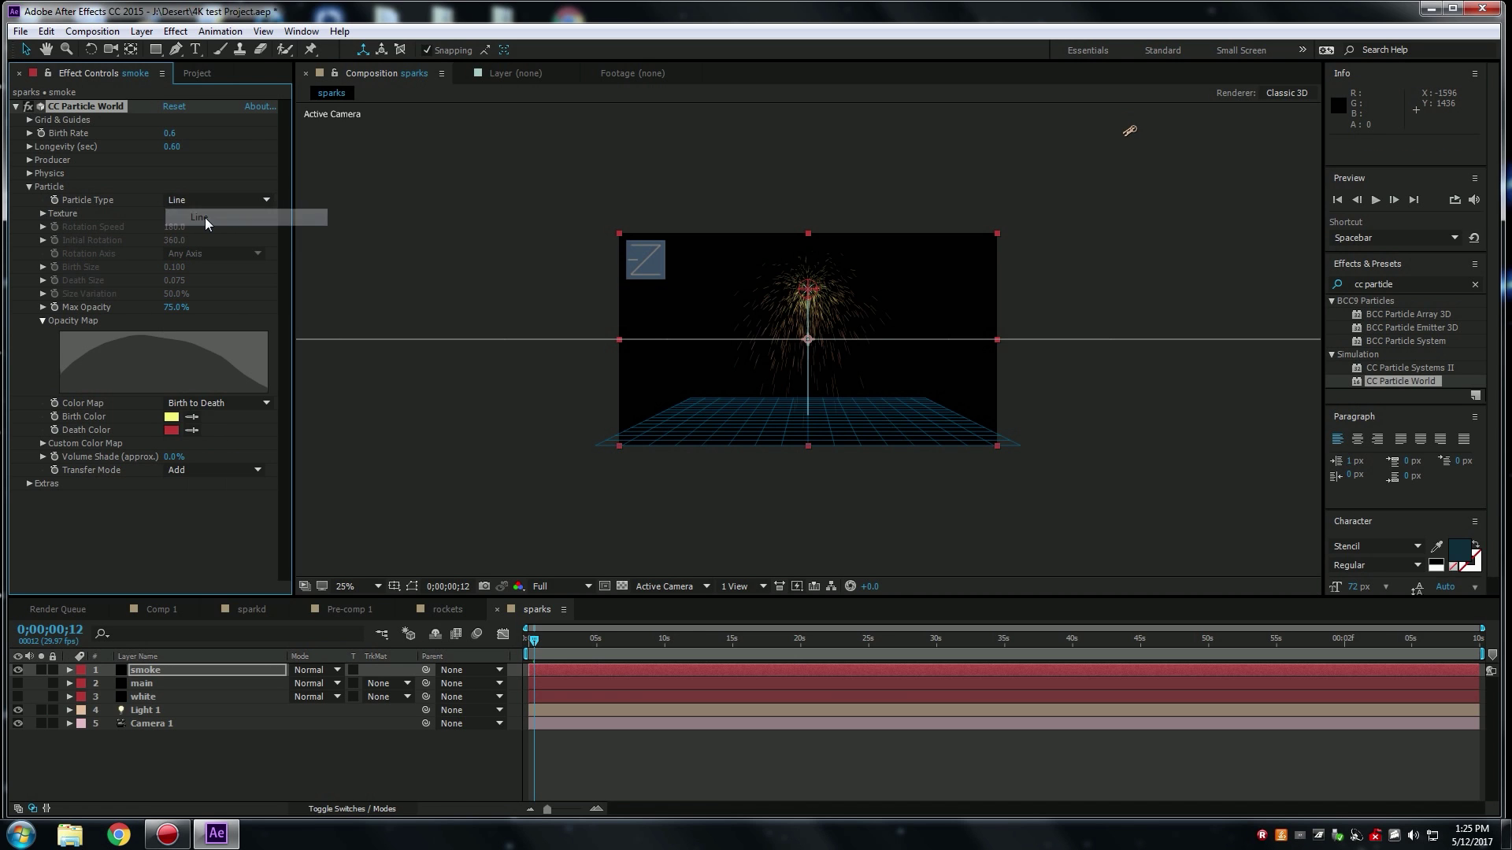
left_click_drag(537, 638, 540, 640)
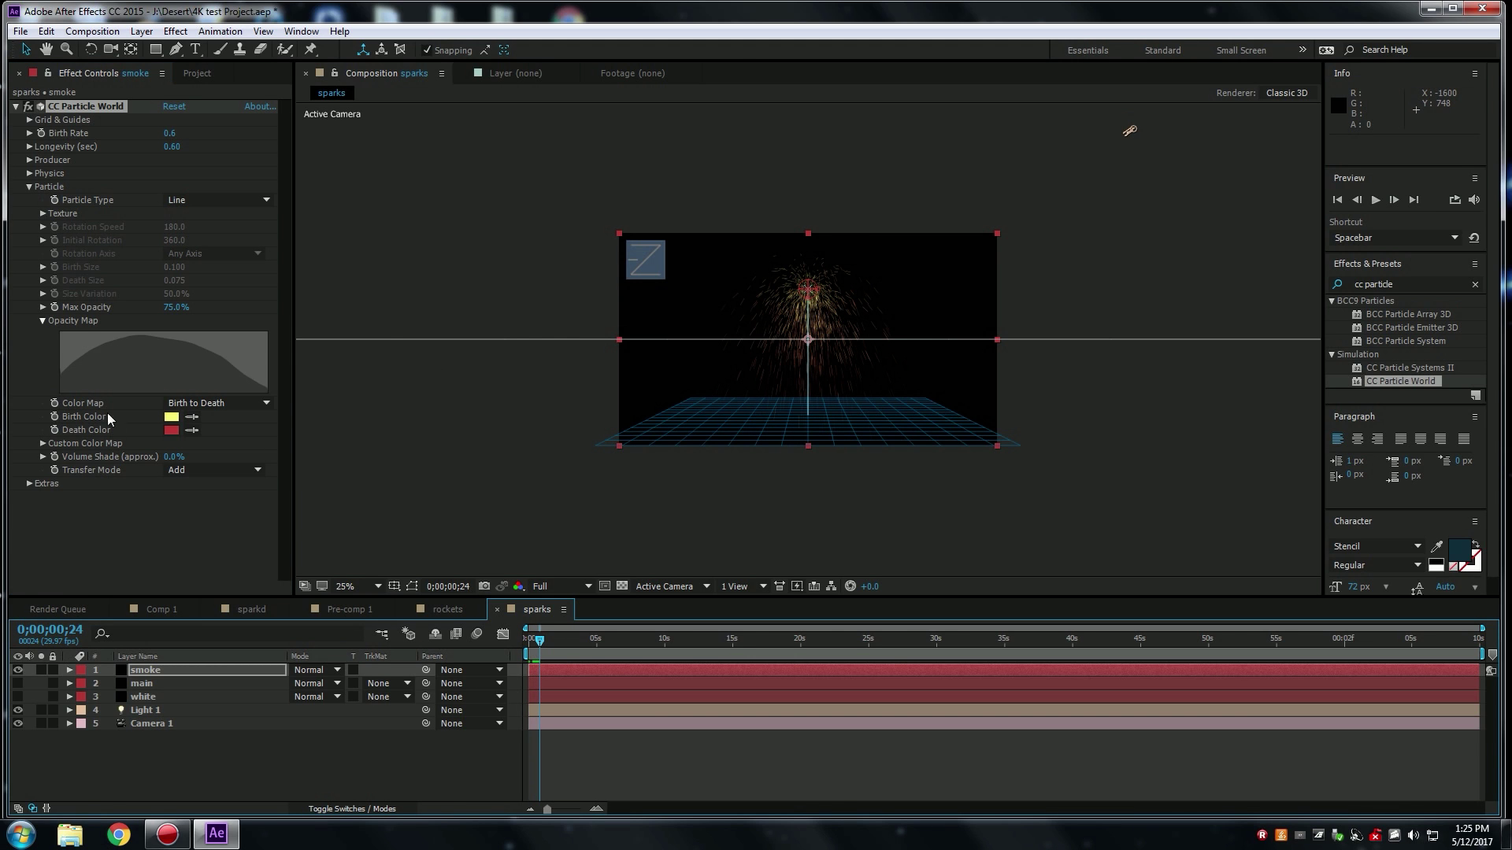
Set the smoke particles' Birth Color to gray 80807D and Death Color to gray 6F6D6D, previewing up to 0;00;03;26.
left_click(177, 420)
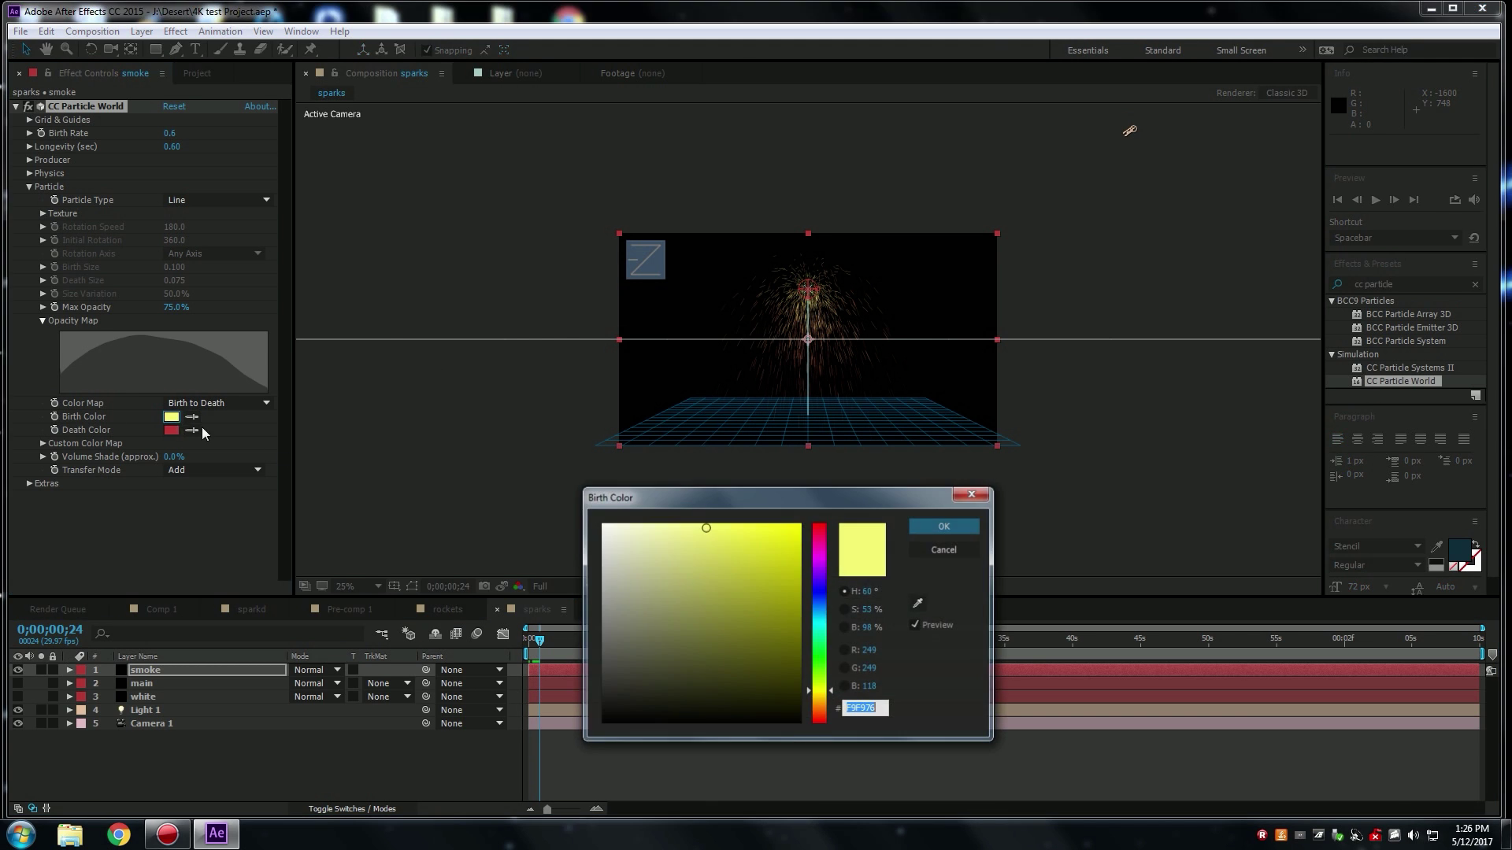
left_click(605, 622)
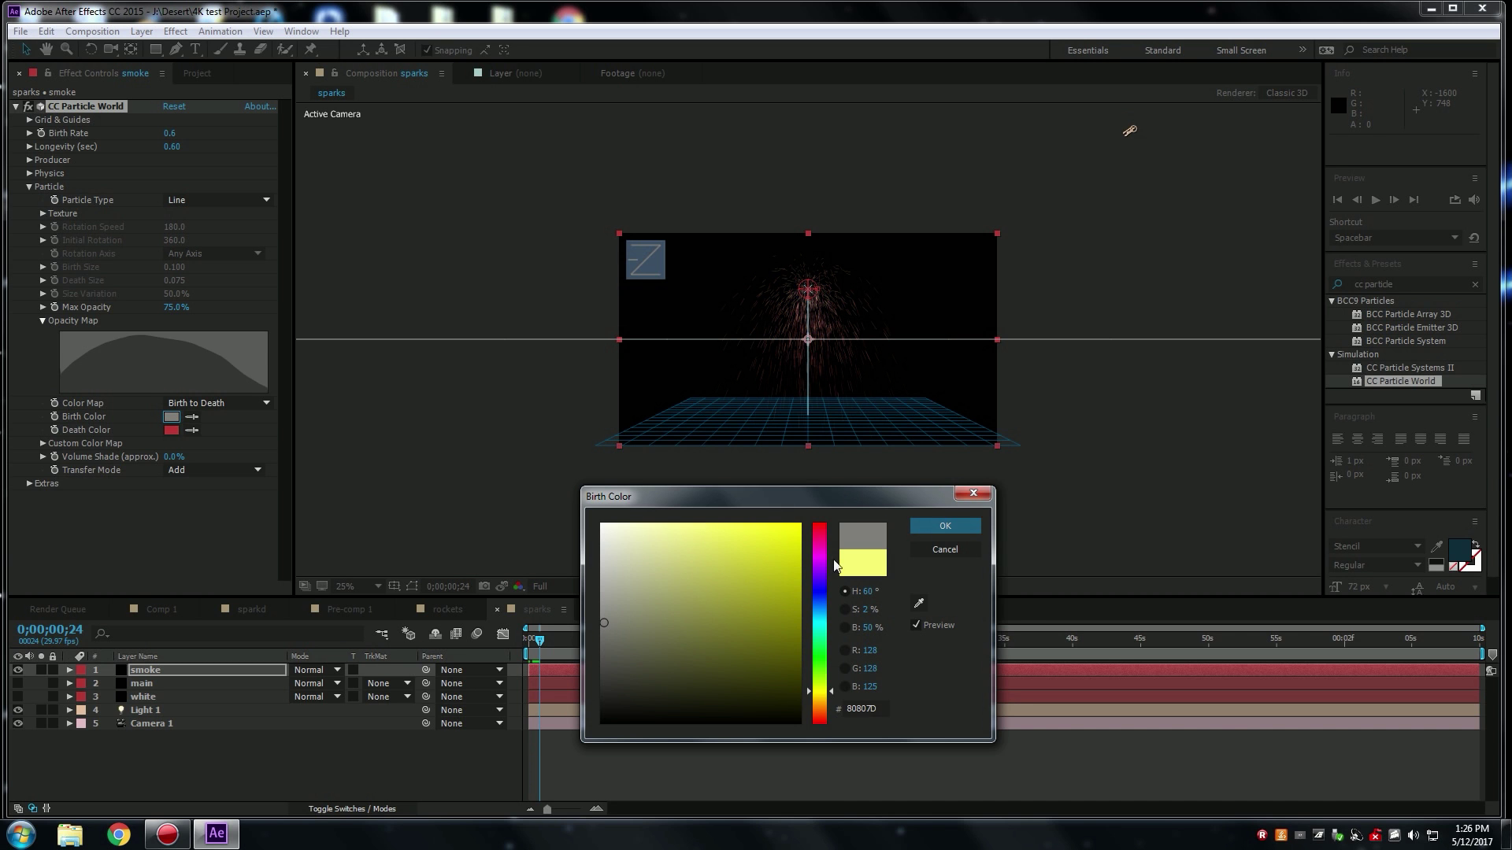
left_click(944, 526)
left_click(171, 431)
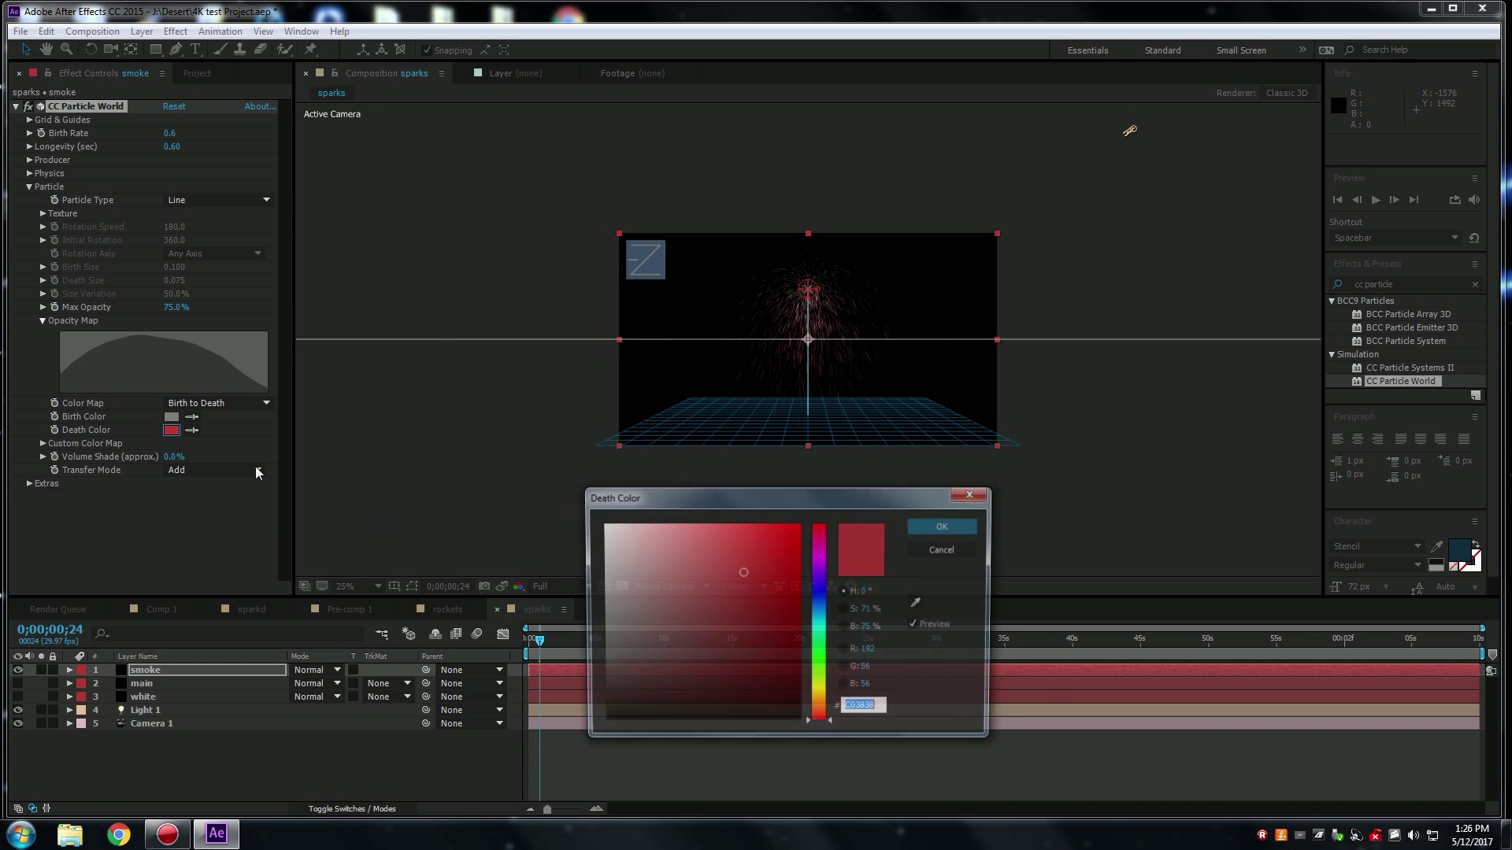
left_click(603, 636)
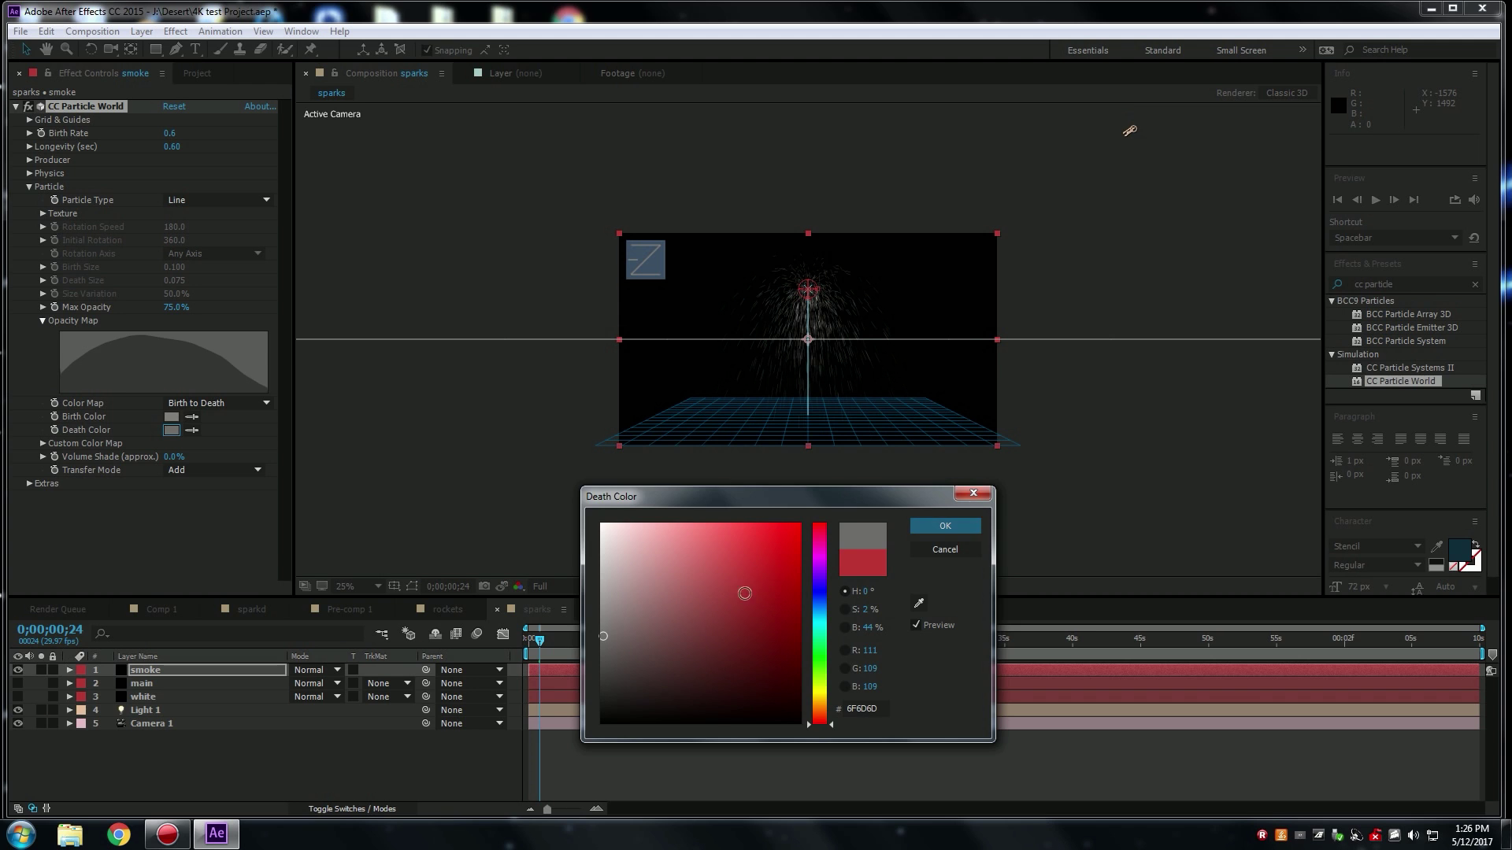
left_click(945, 526)
mouse_move(553, 646)
left_mouse_down()
mouse_move(579, 646)
mouse_move(534, 663)
mouse_move(587, 669)
mouse_move(569, 672)
mouse_move(580, 645)
left_mouse_up()
left_click(574, 642)
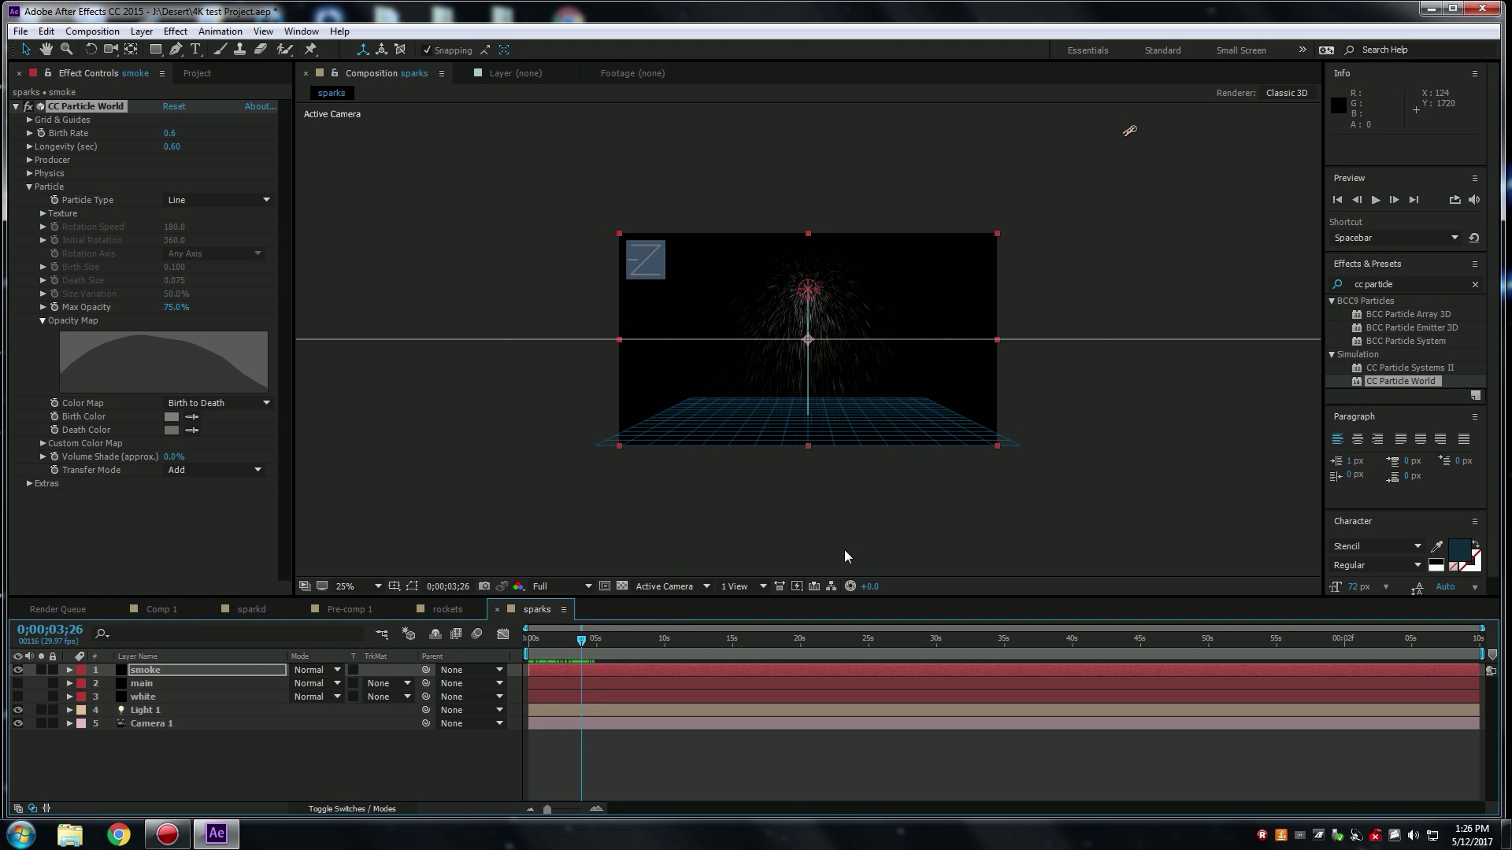
Search the effects for "fast blur" and apply Fast Blur to the smoke layer.
left_click(1408, 283)
left_click_drag(1407, 284, 1326, 283)
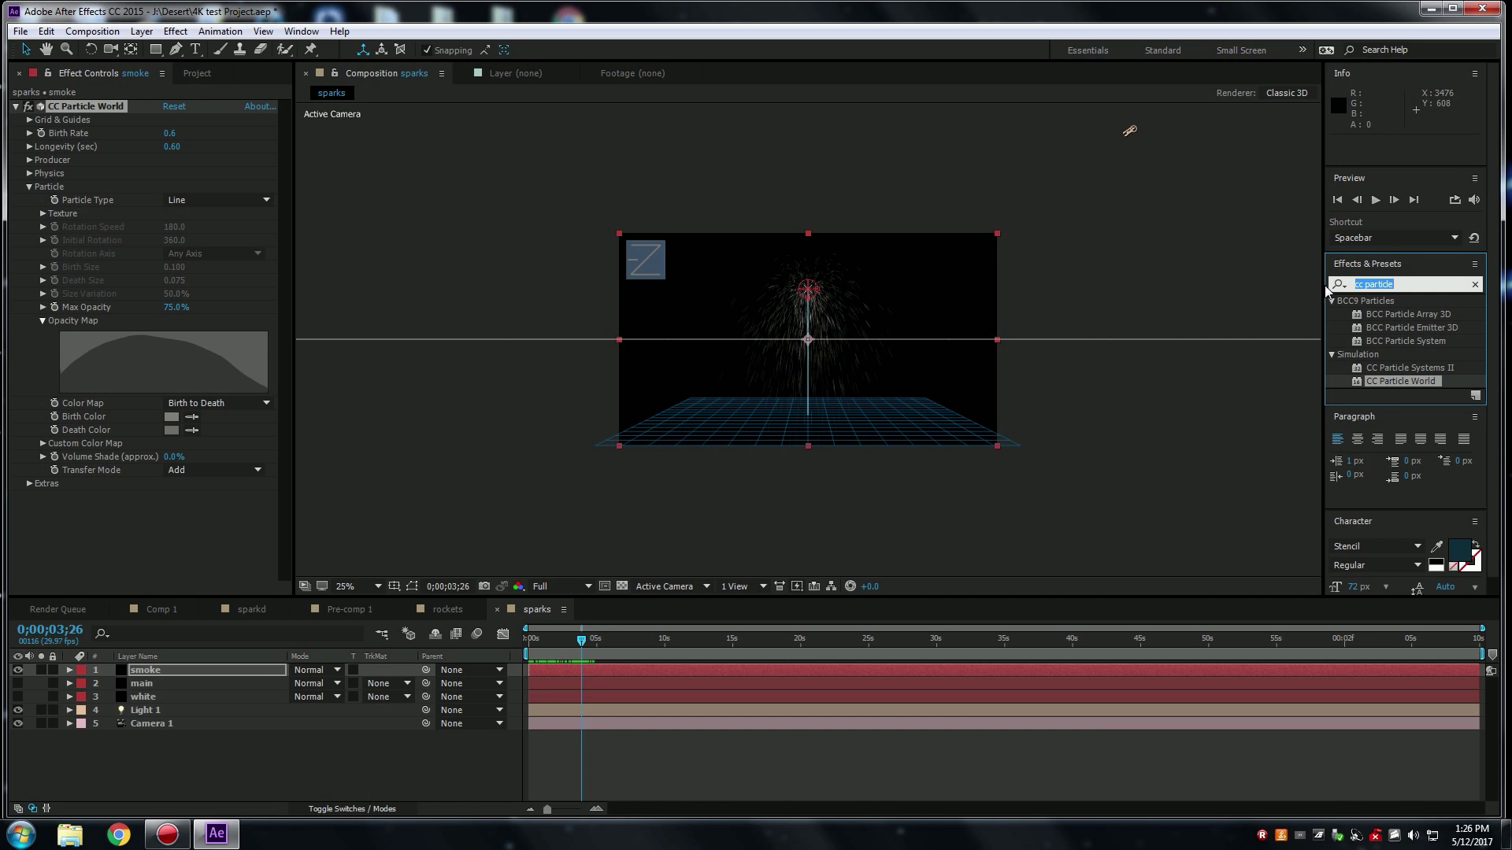
type("fast ")
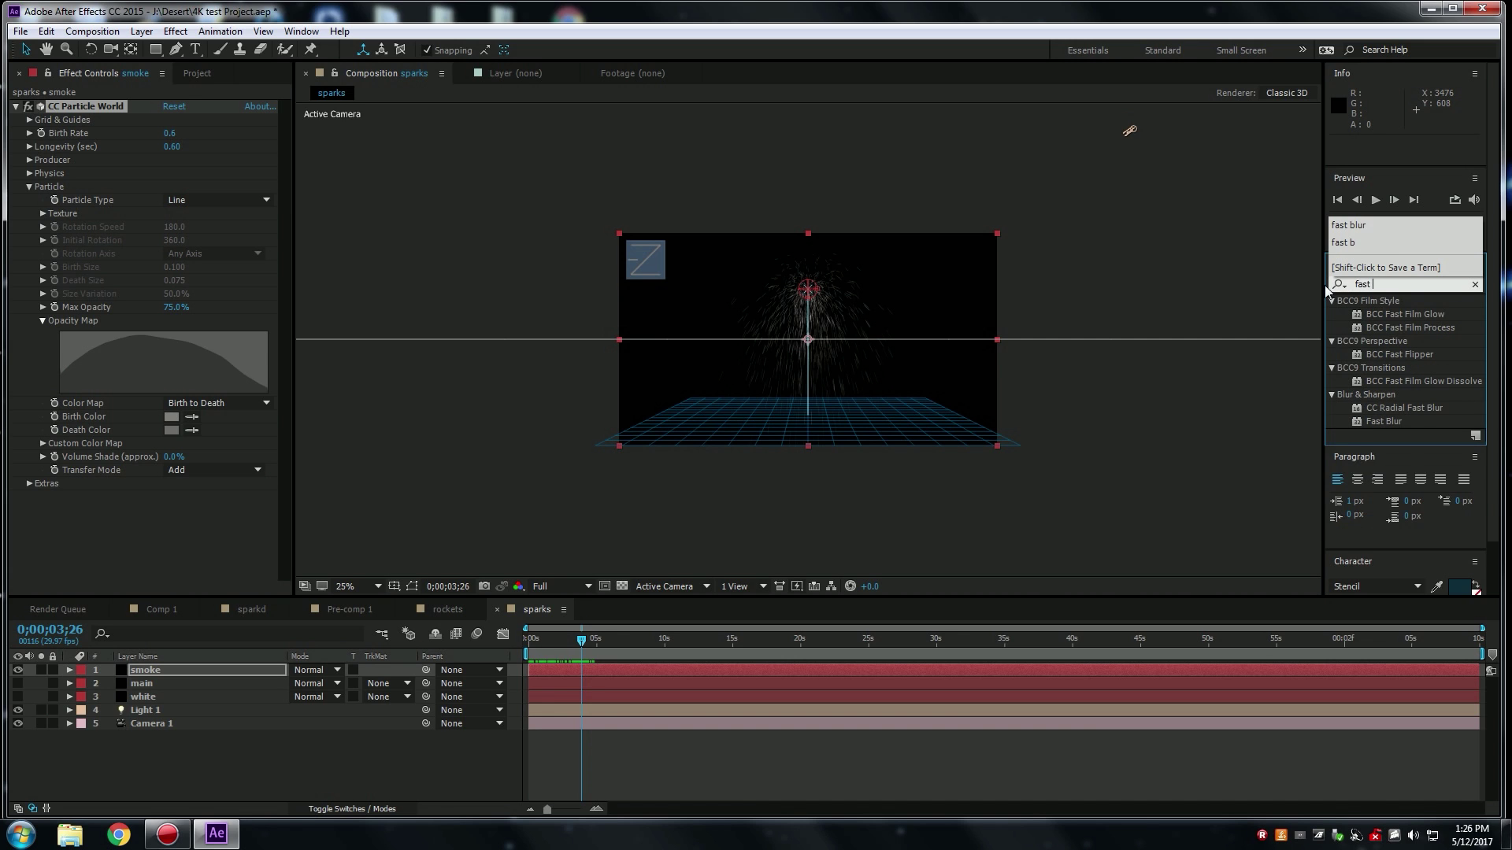
type("blur")
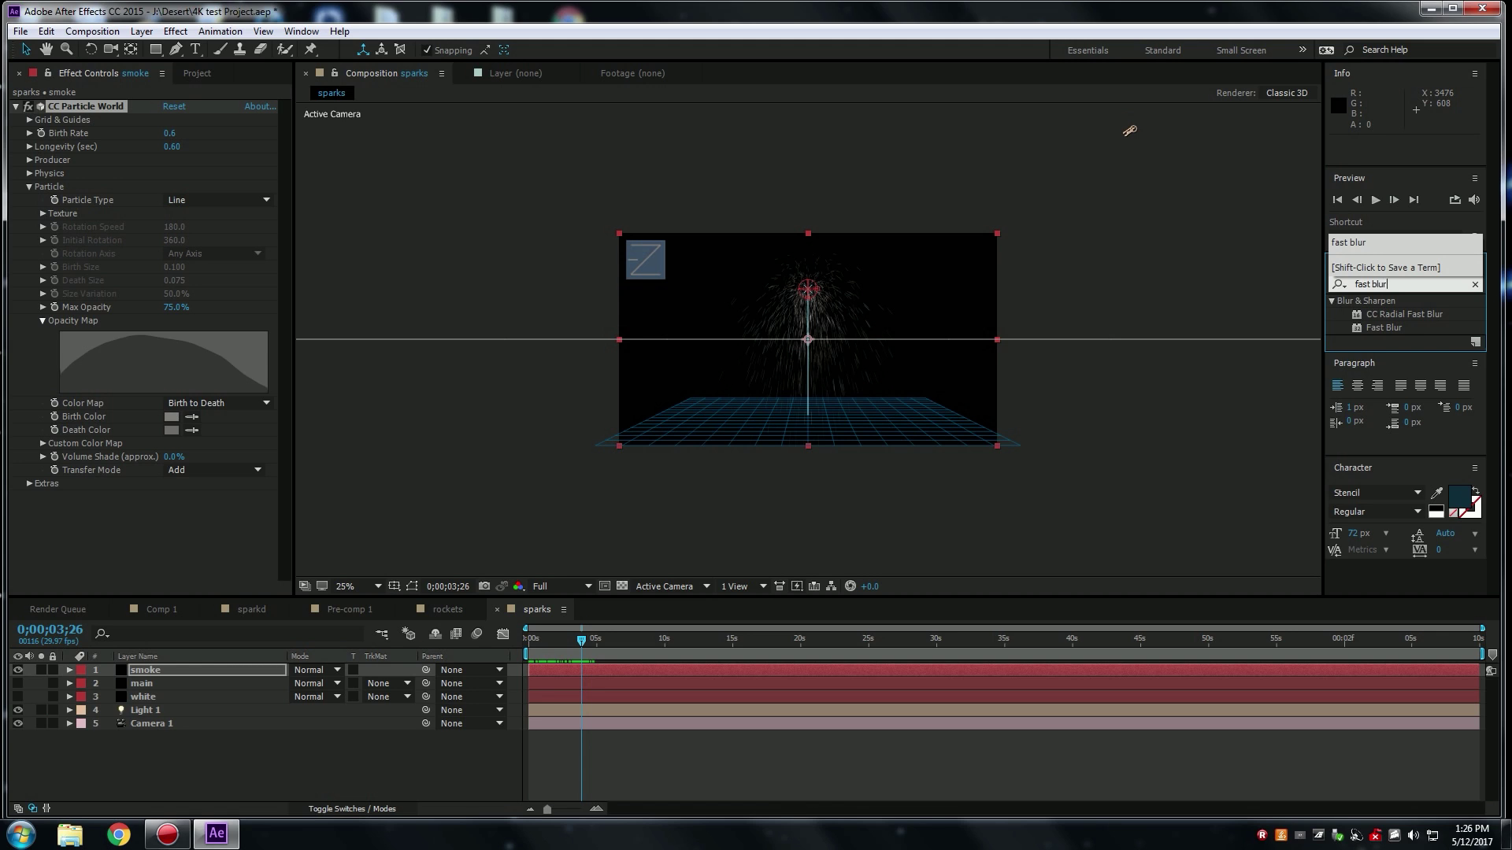
left_click_drag(1358, 332, 741, 673)
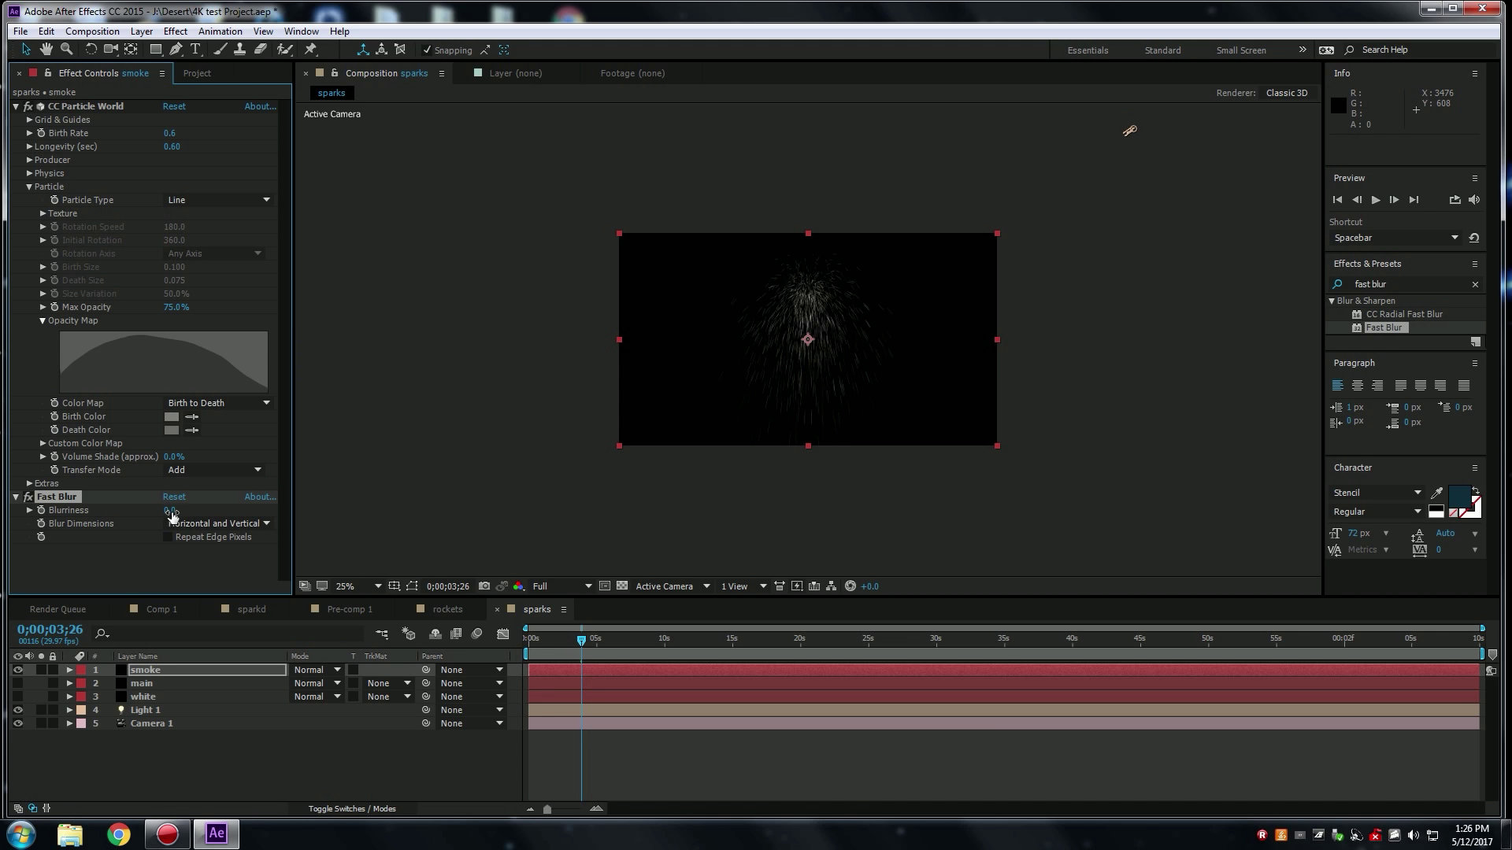
Set the smoke layer's Fast Blur Blurriness to 28 and preview the softened particles up to 7 seconds.
left_click_drag(169, 510, 203, 514)
left_click_drag(580, 642, 621, 658)
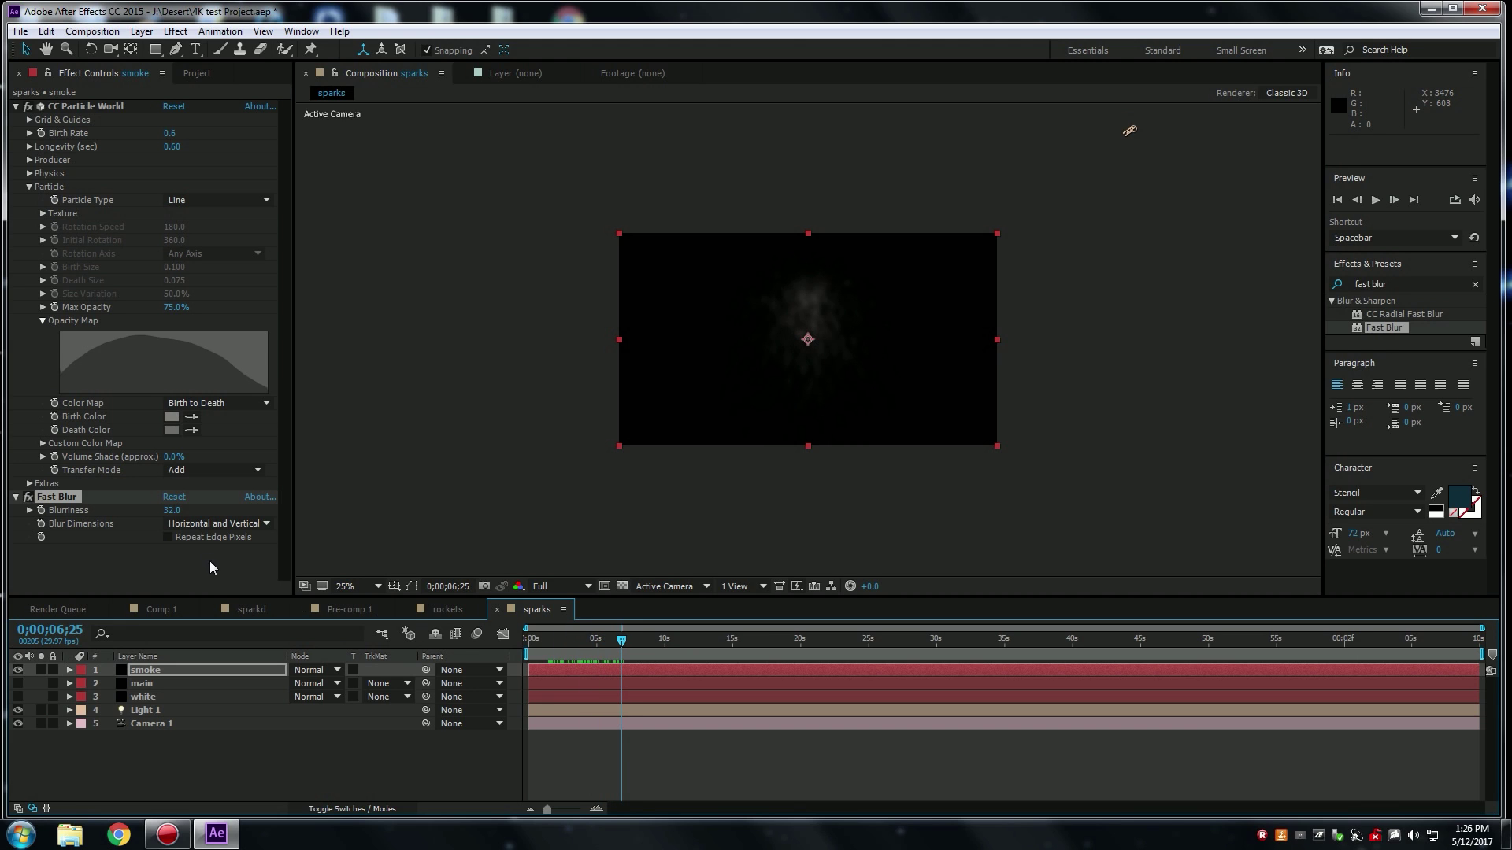
left_click(167, 510)
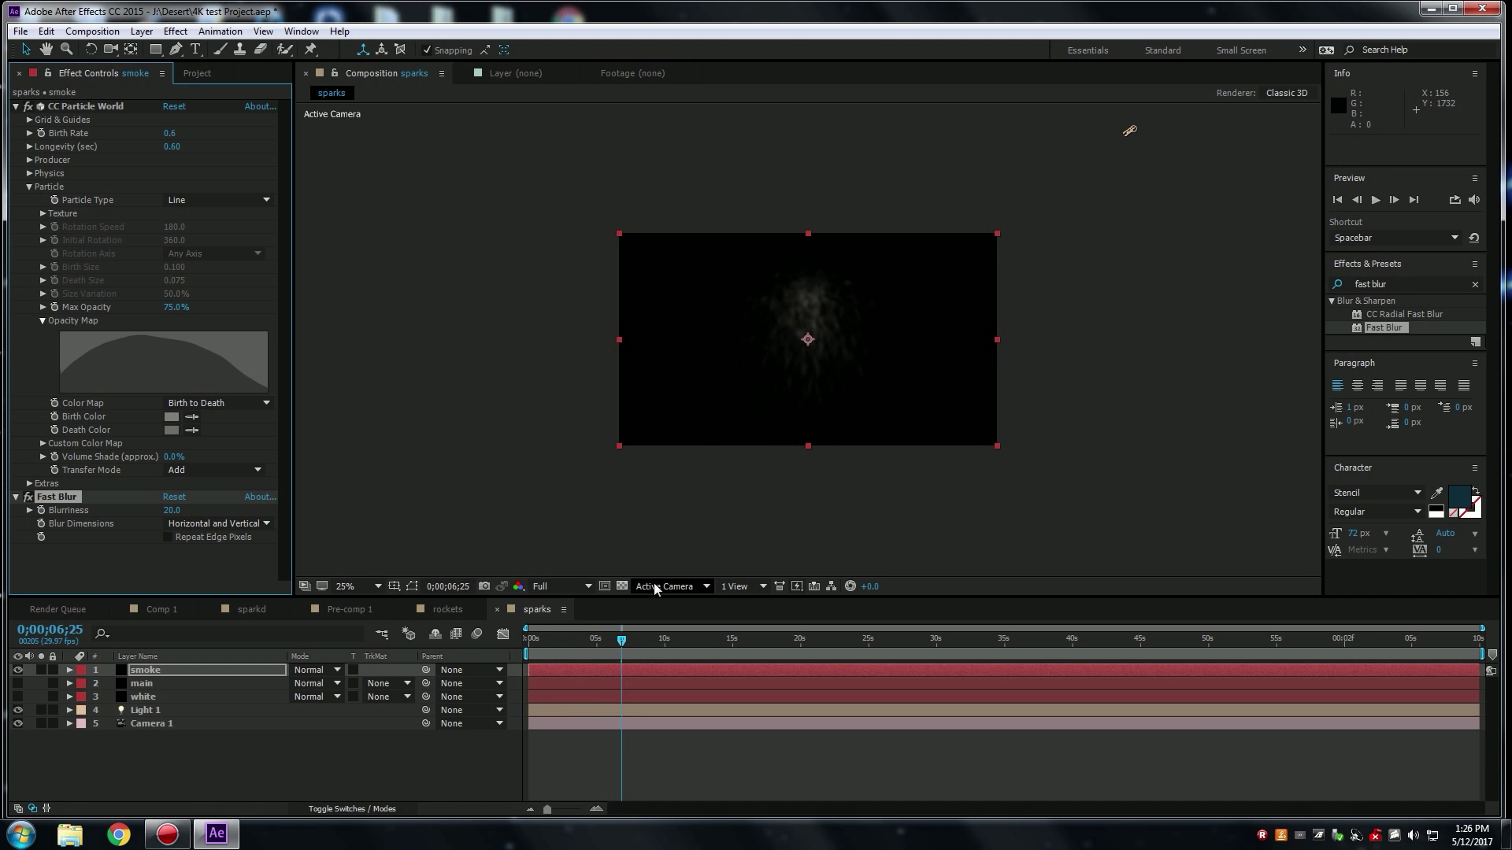
mouse_move(626, 640)
left_mouse_down()
mouse_move(573, 647)
mouse_move(654, 666)
mouse_move(624, 669)
left_mouse_up()
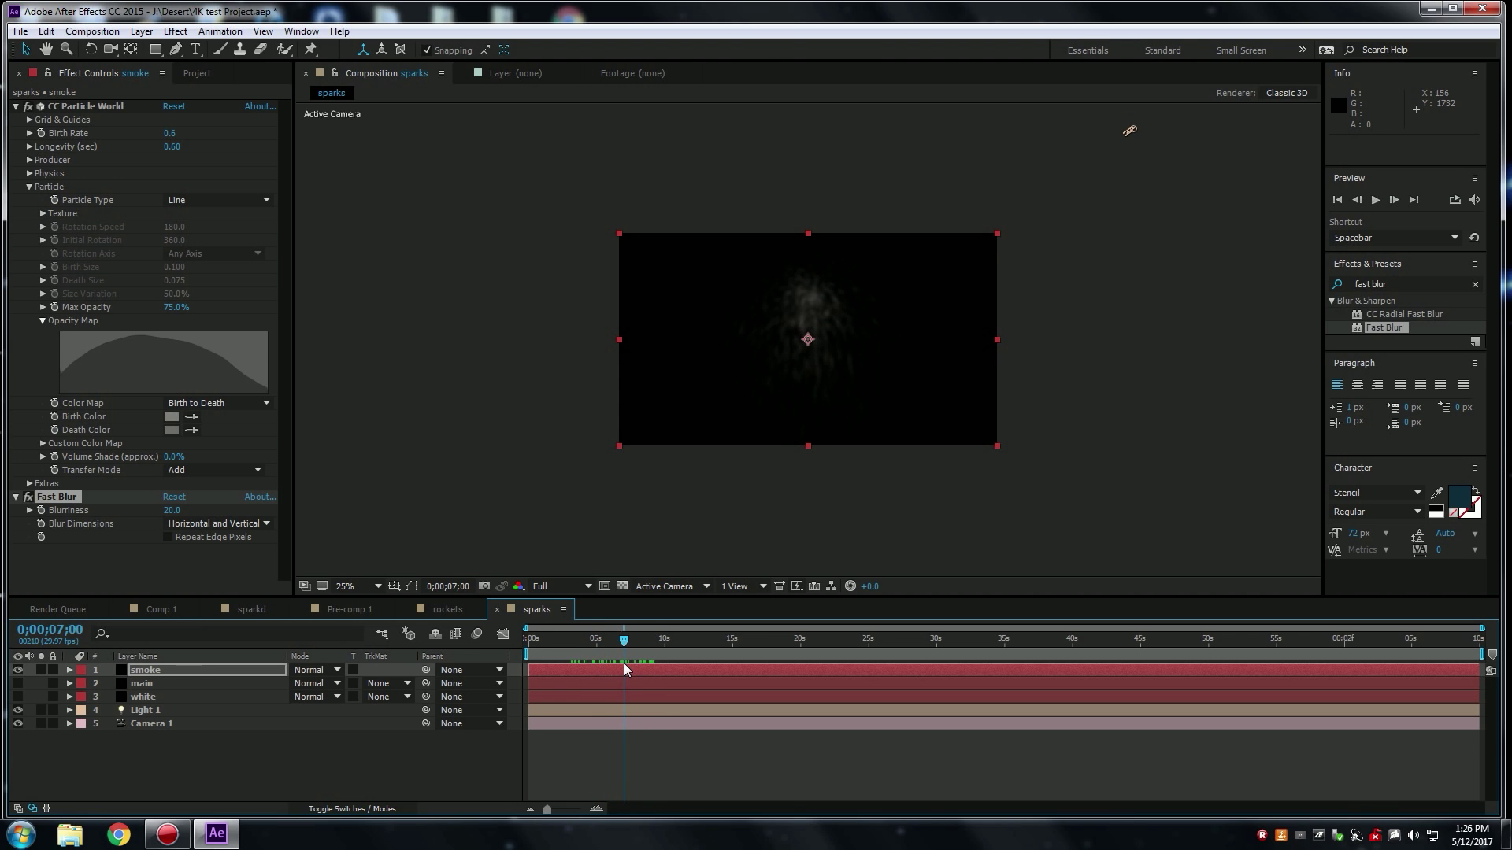
Make the main and white layers visible, move smoke below white, and preview all three up to 0;00;08;26.
left_click_drag(18, 683, 17, 696)
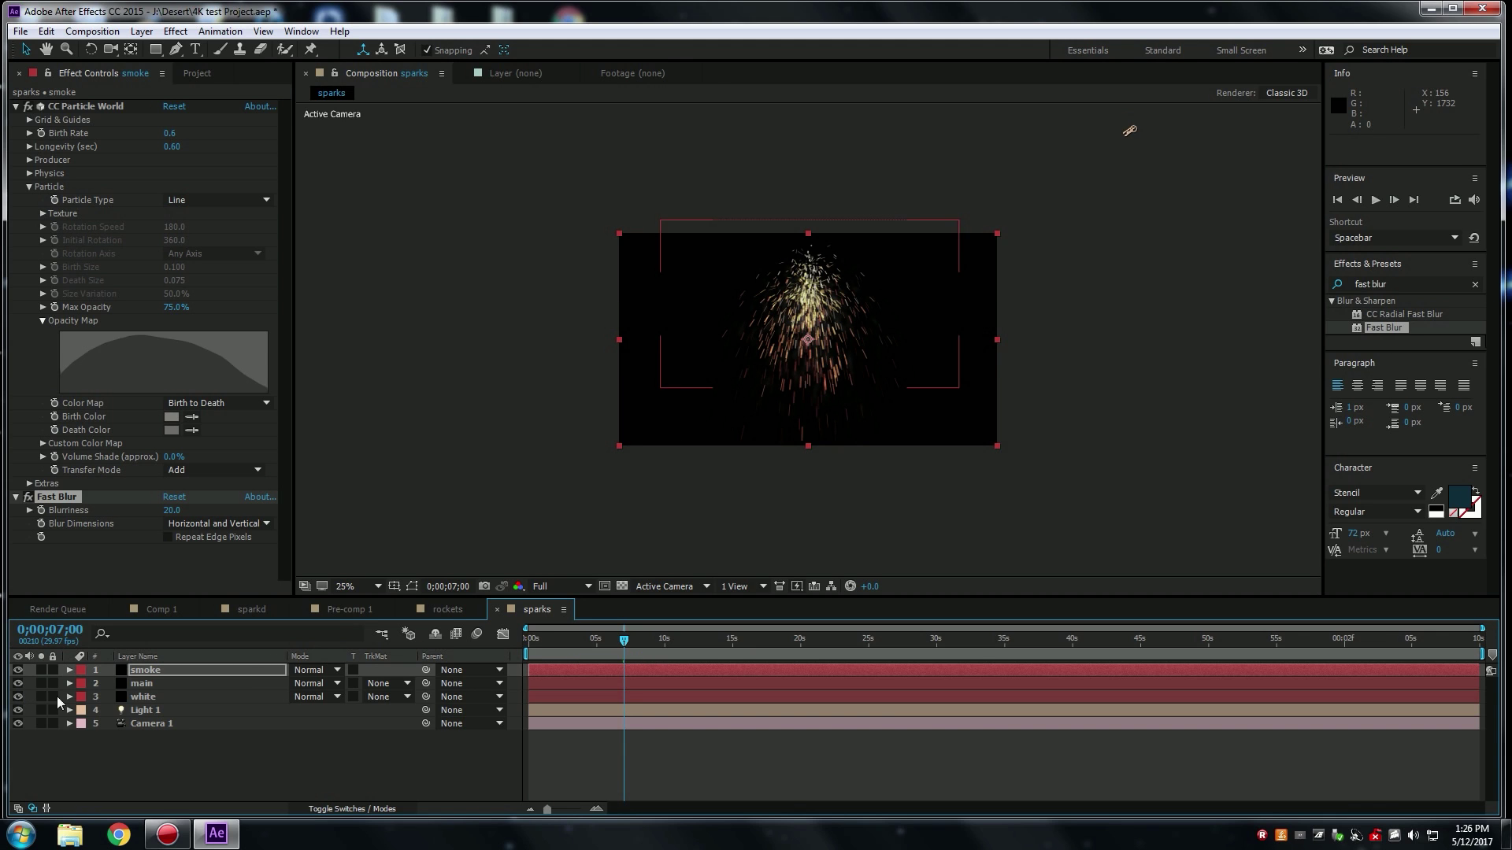
left_click_drag(145, 670, 165, 704)
left_click_drag(625, 644, 649, 665)
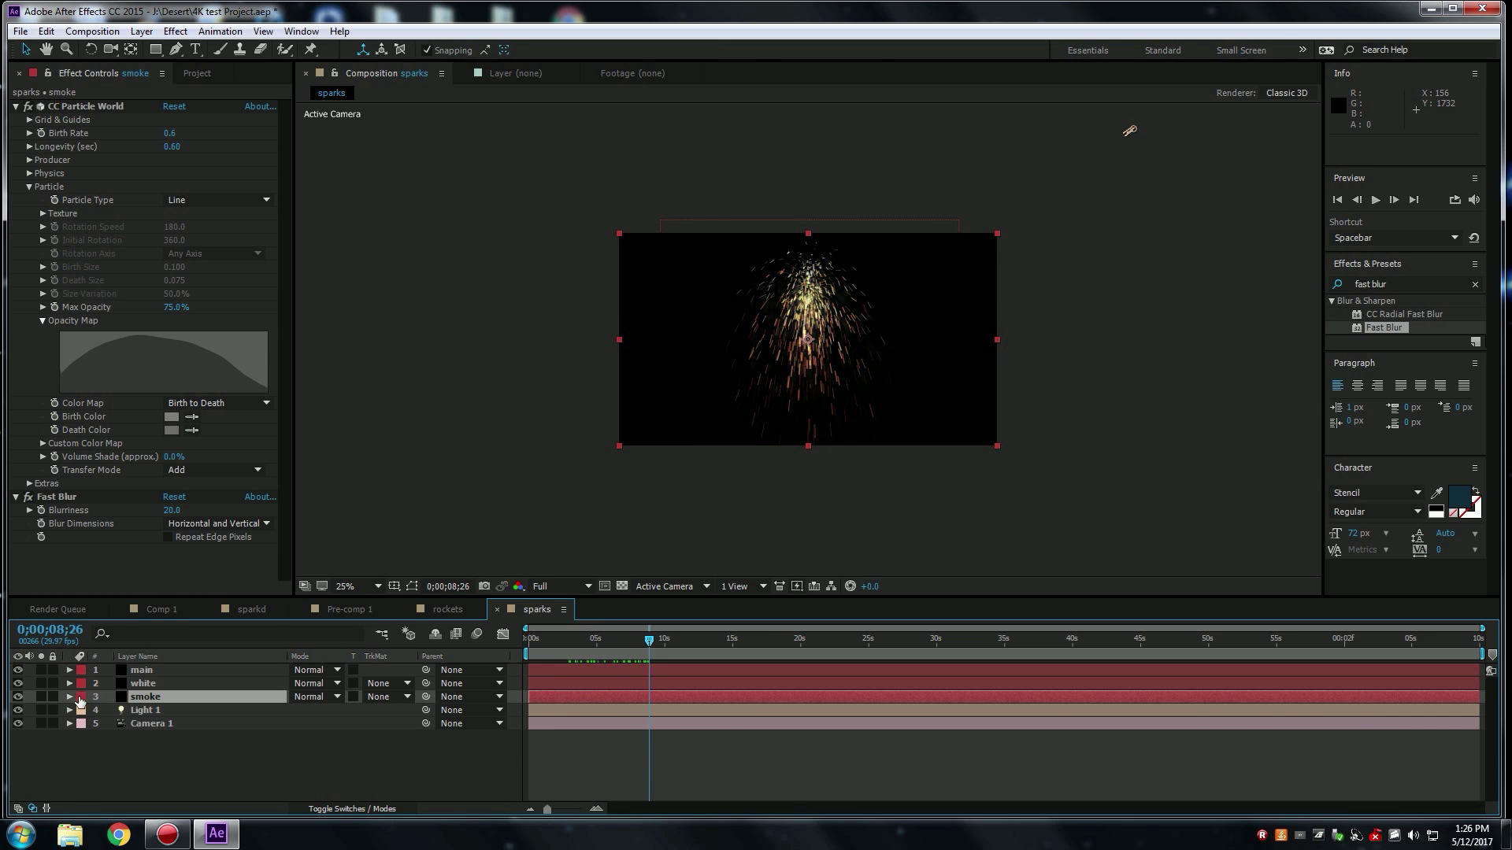
Set the smoke layer's Anchor Point to 968, 981 and Scale to 68%, and scrub through the result around 9 to 12 seconds.
left_click(69, 697)
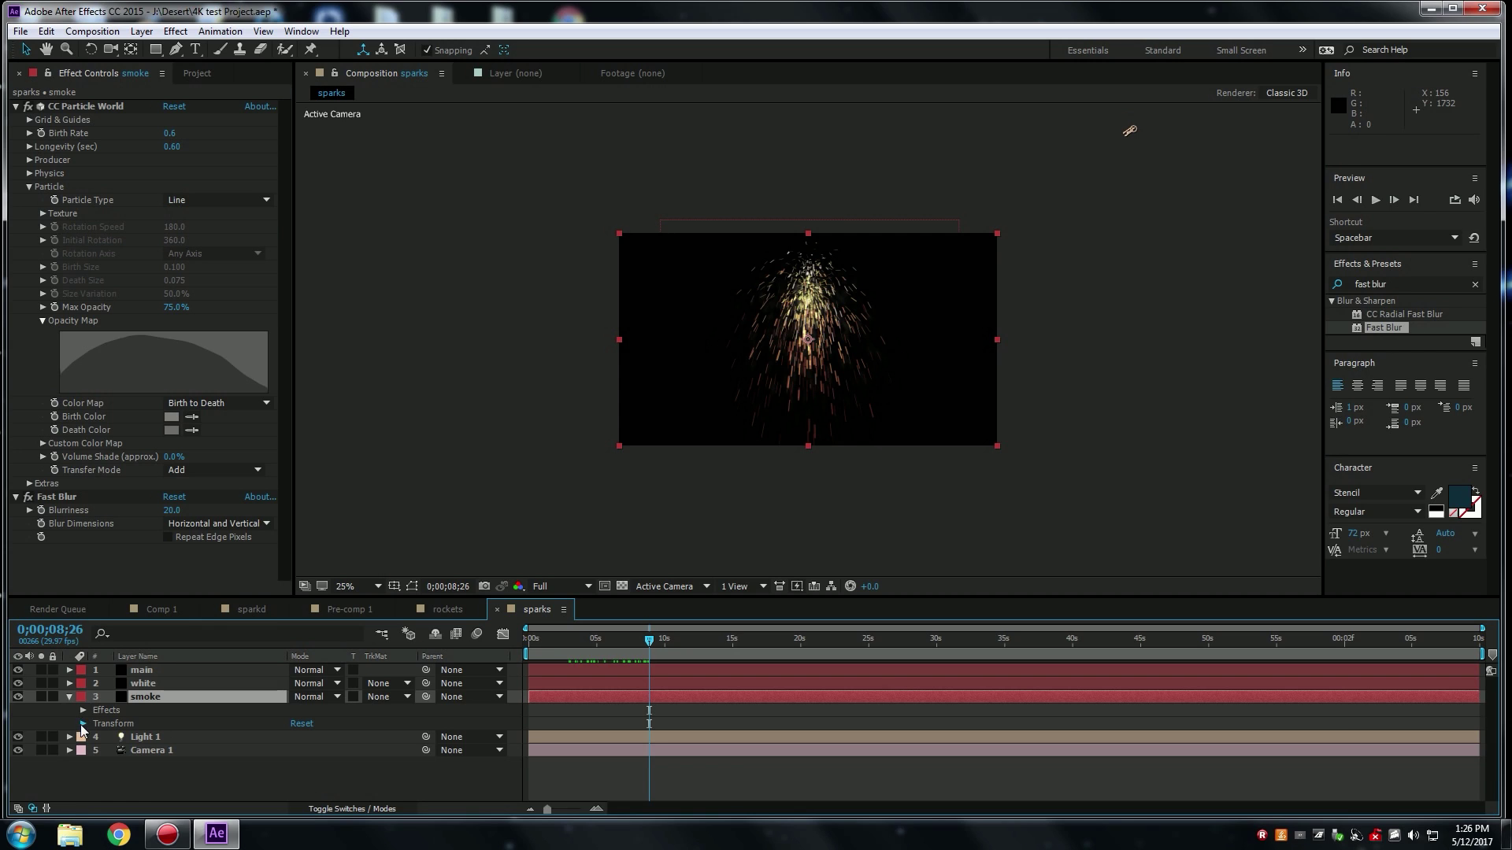
left_click(83, 723)
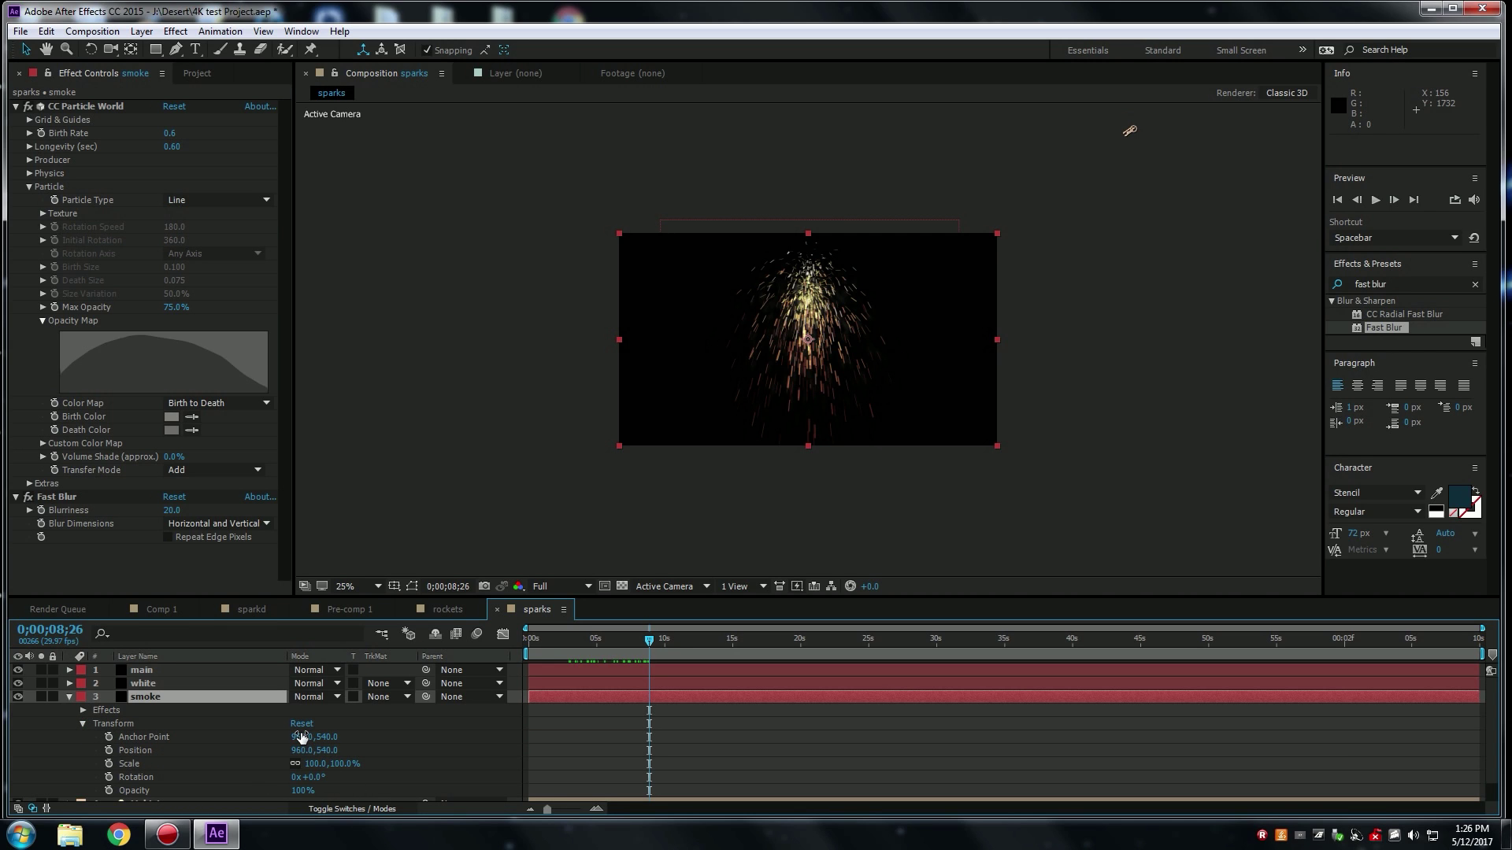
left_click_drag(301, 737, 481, 744)
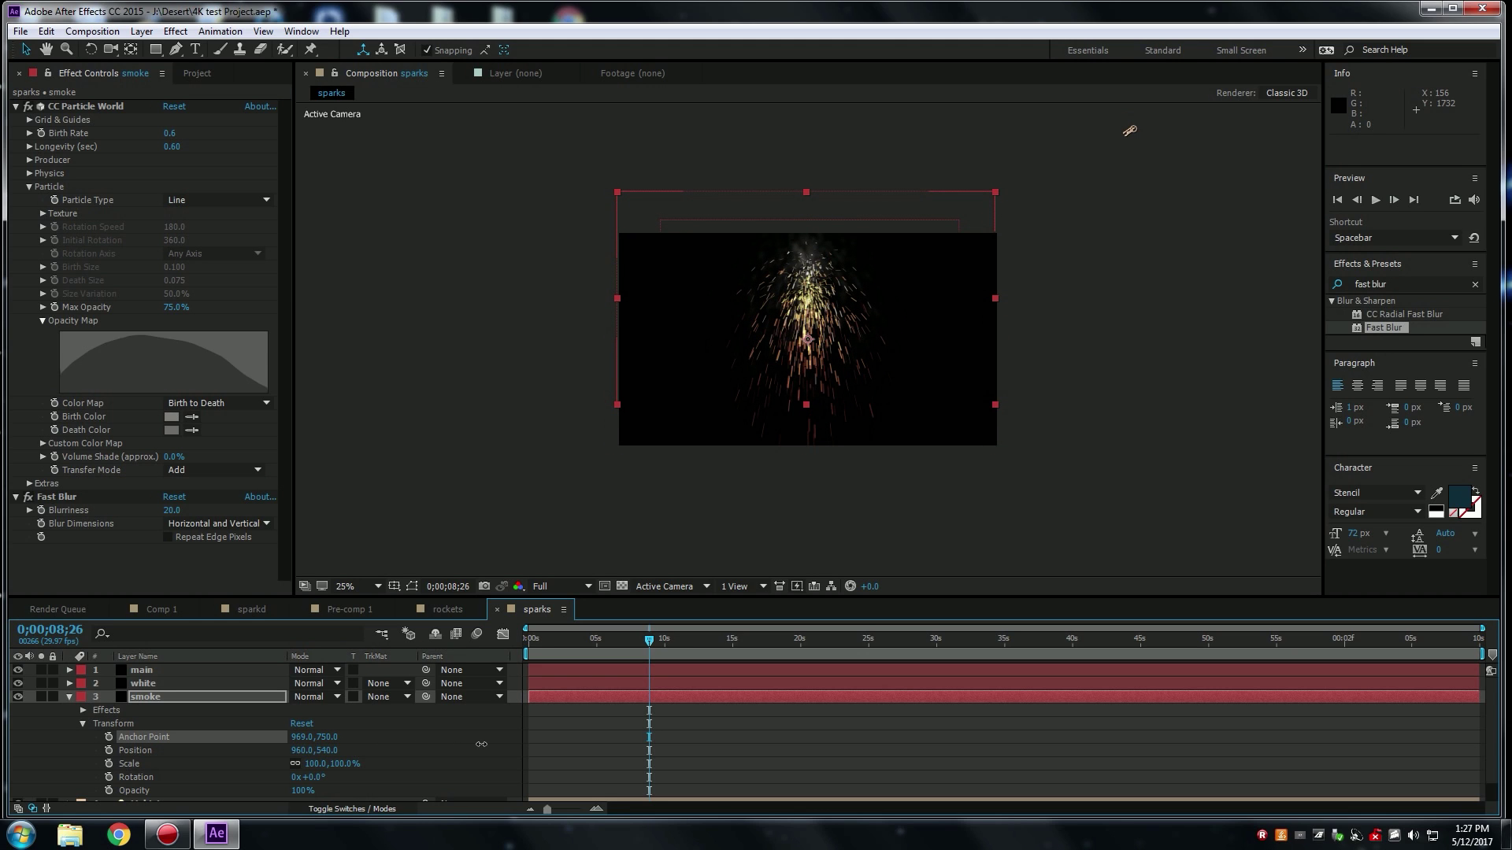
left_click_drag(348, 764, 510, 735)
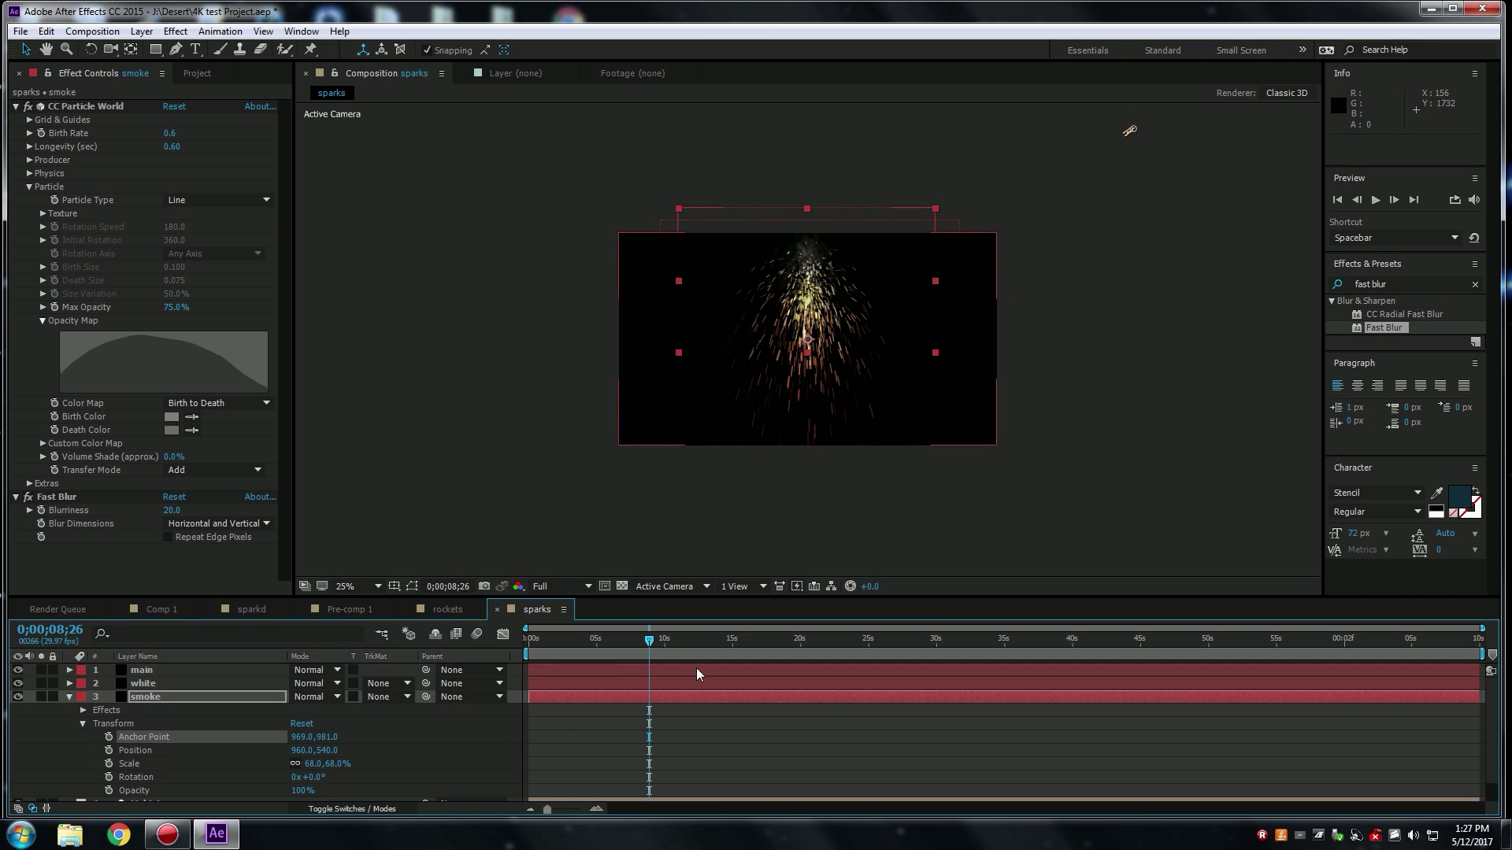
left_click_drag(658, 643, 691, 665)
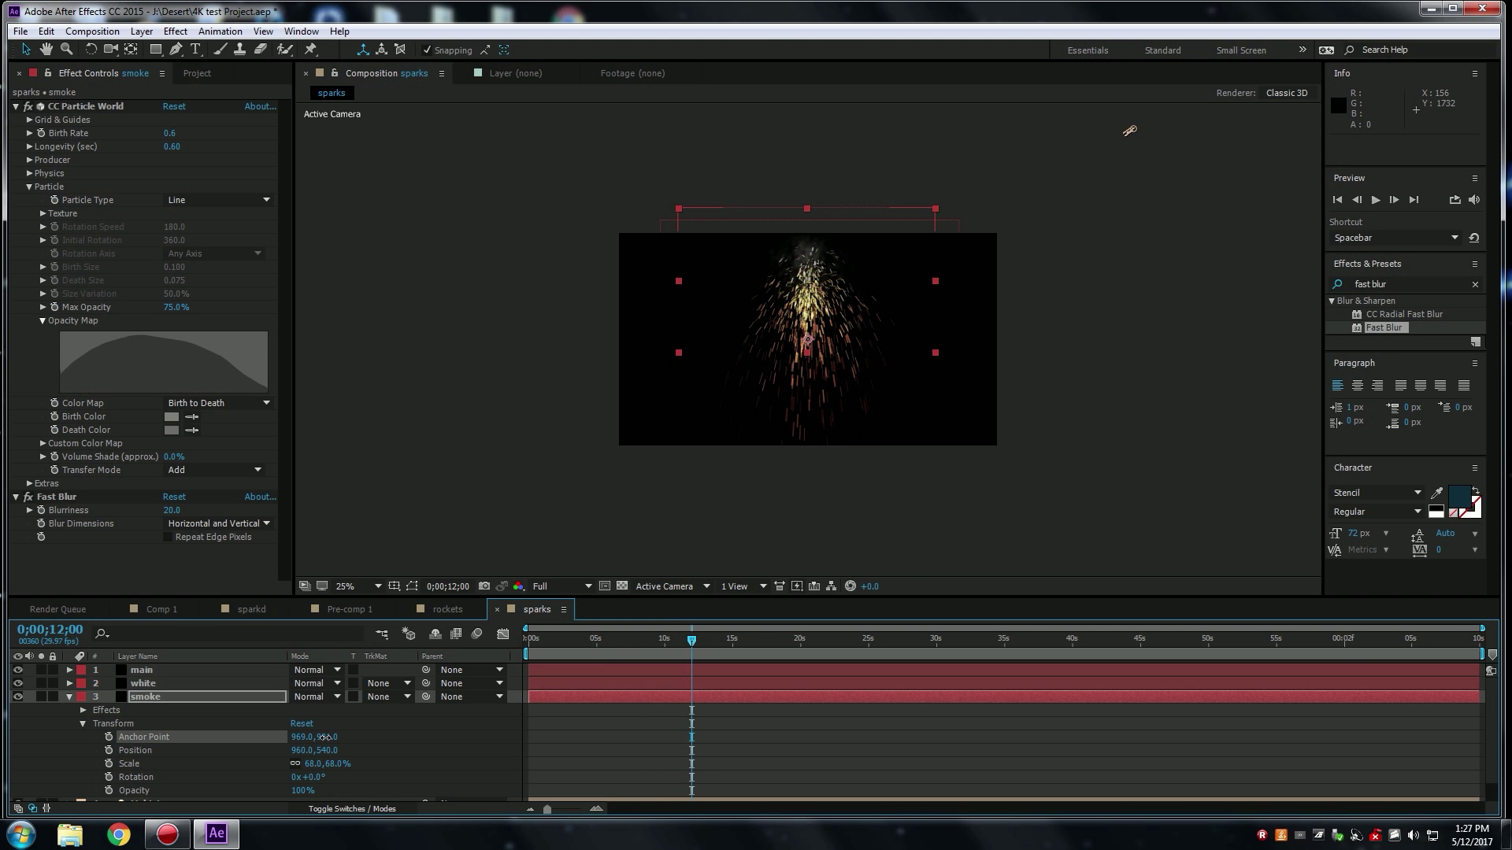
left_click_drag(692, 644, 675, 675)
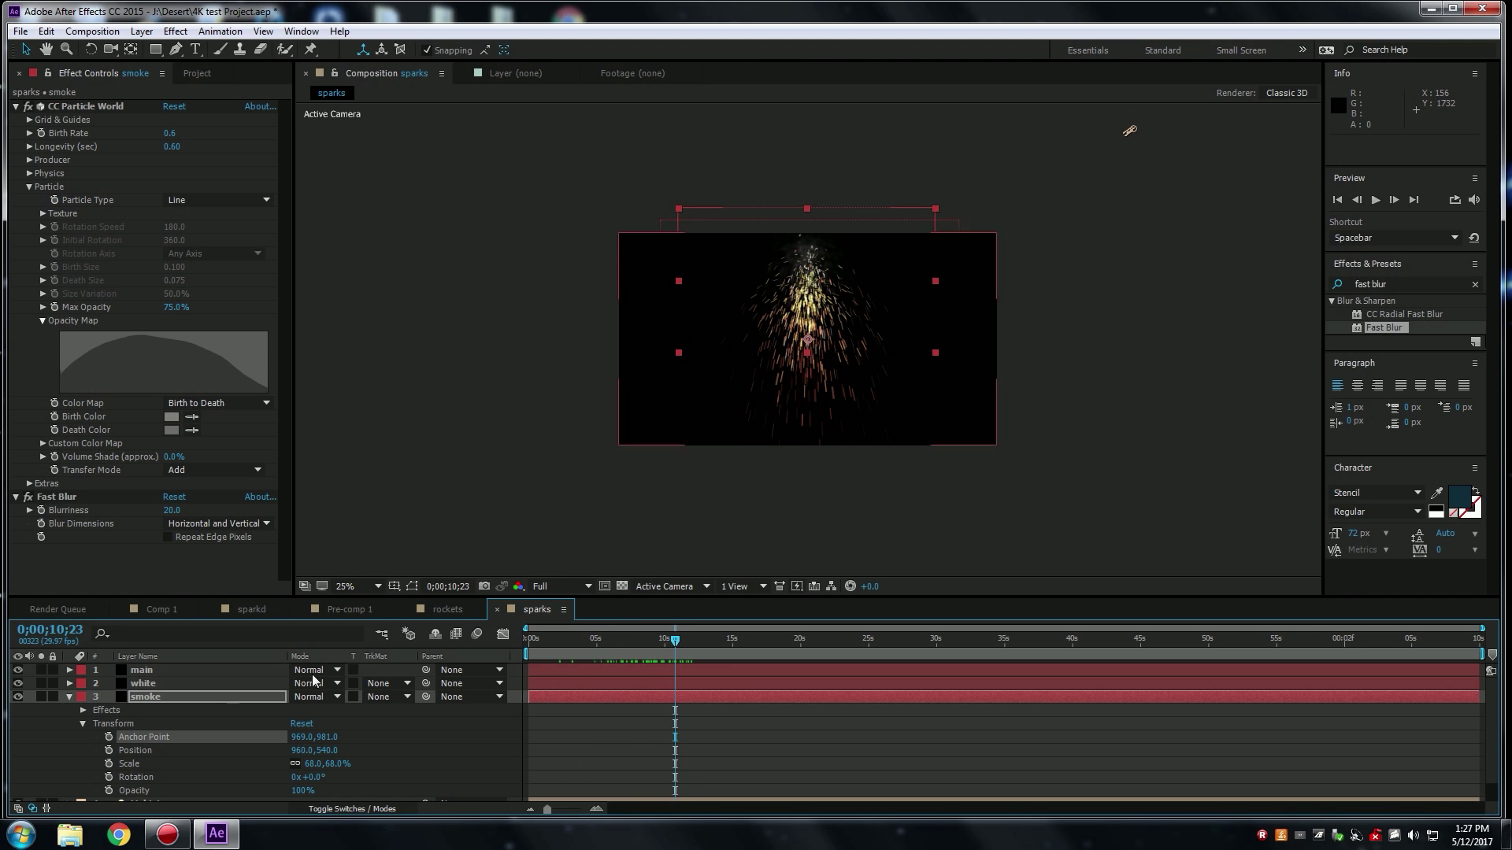
left_click(69, 697)
left_click_drag(659, 645, 660, 681)
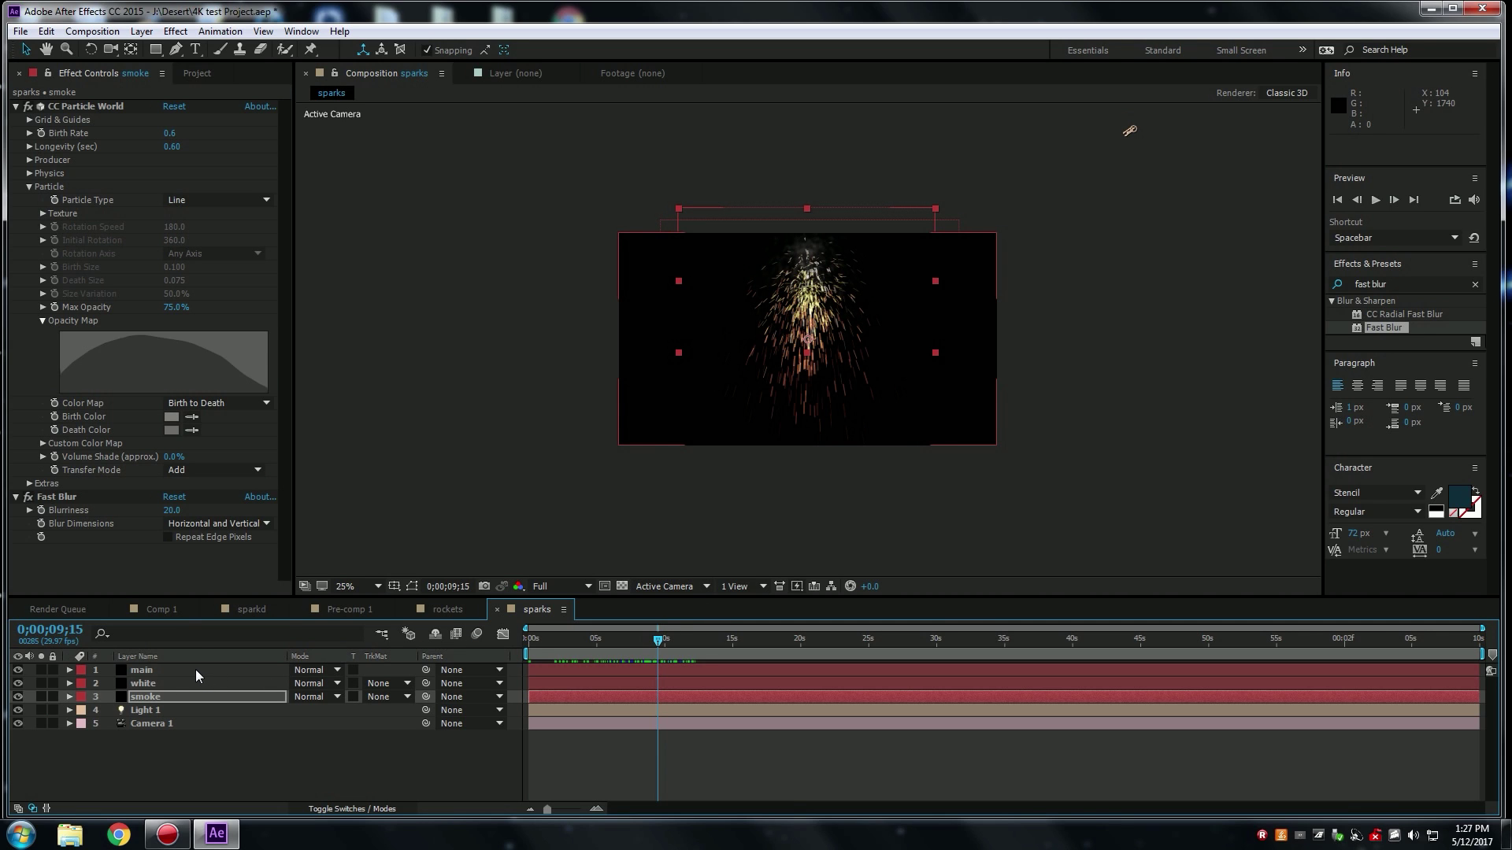
Search the effects for "glow" and apply the Stylize Glow effect to the main layer.
left_click(175, 676)
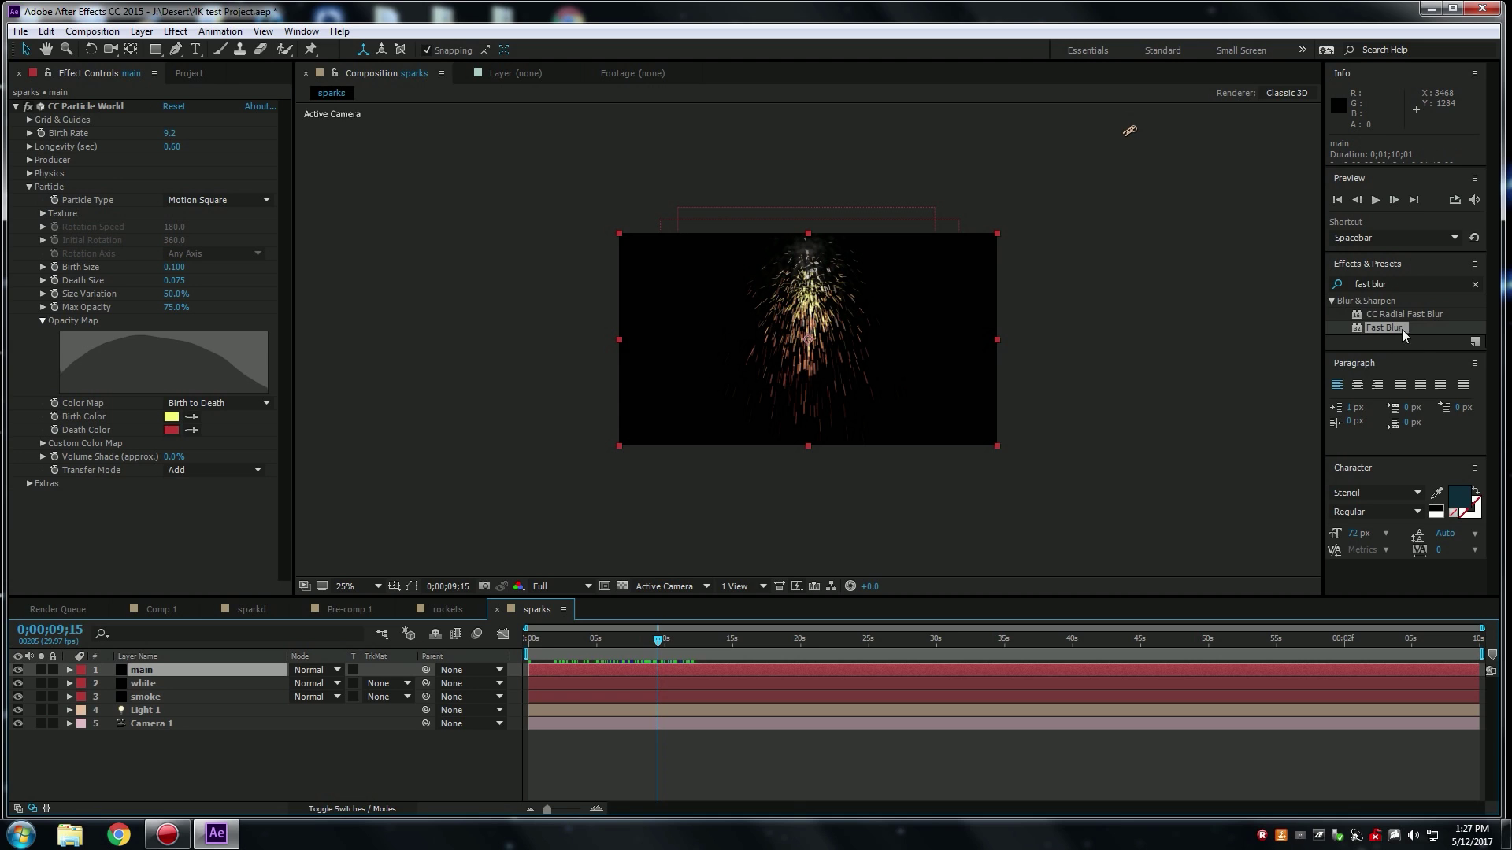
left_click(1411, 283)
type("glow")
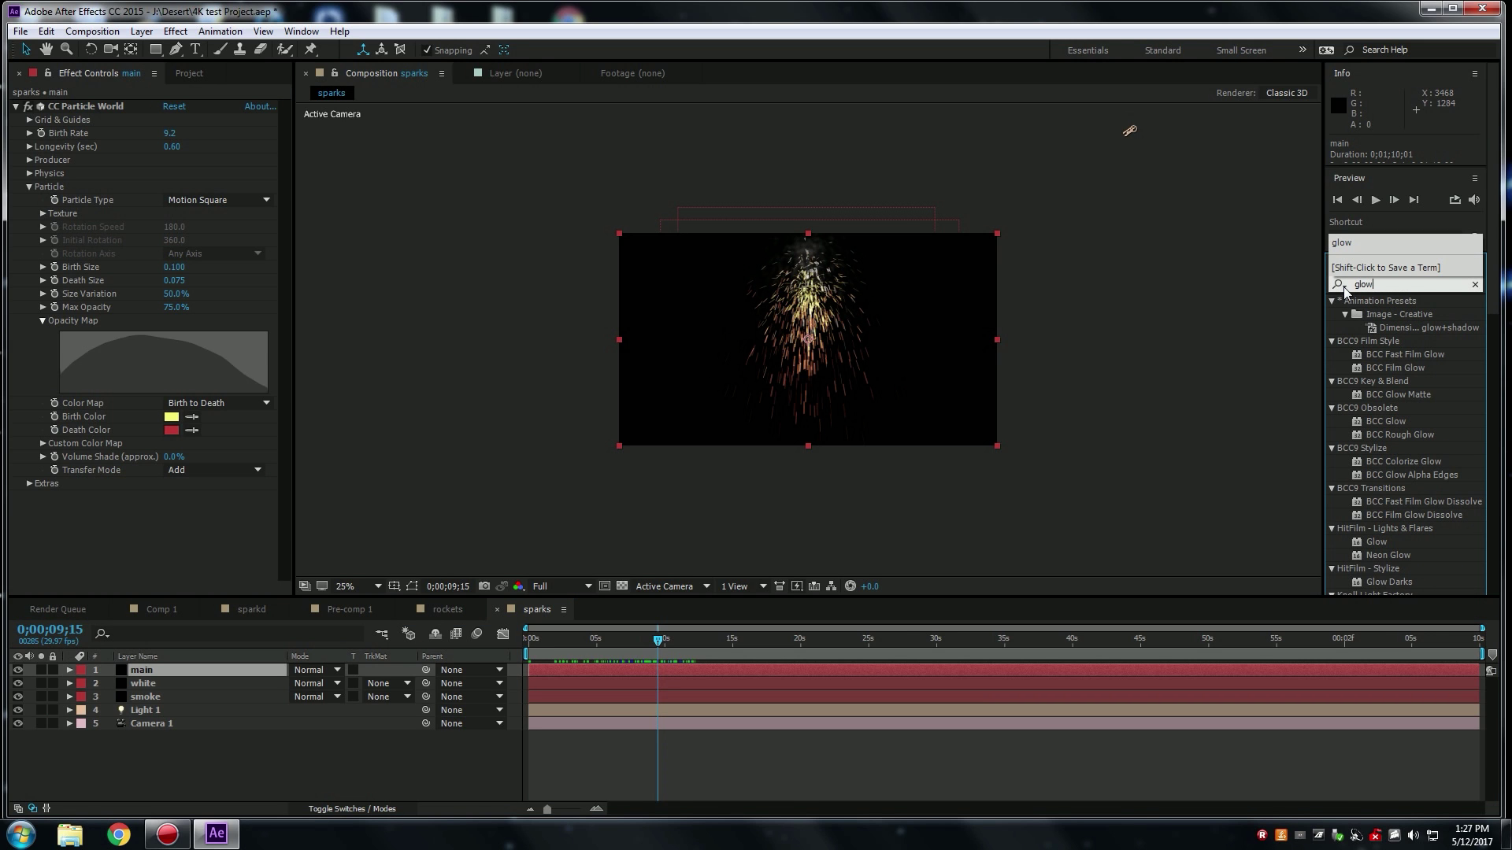
key("Return")
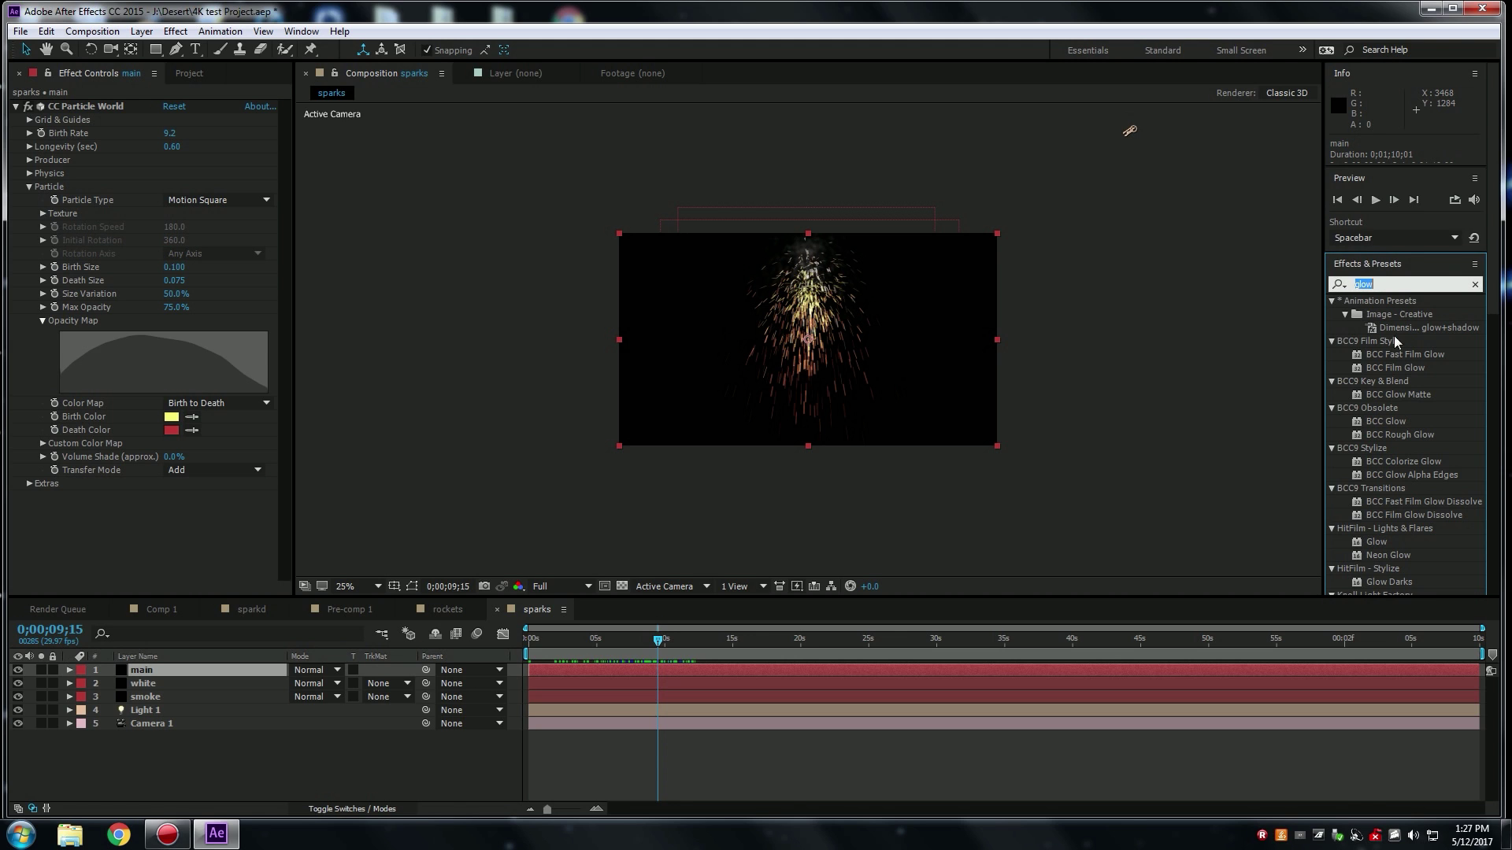
scroll(1419, 528, "down", 10)
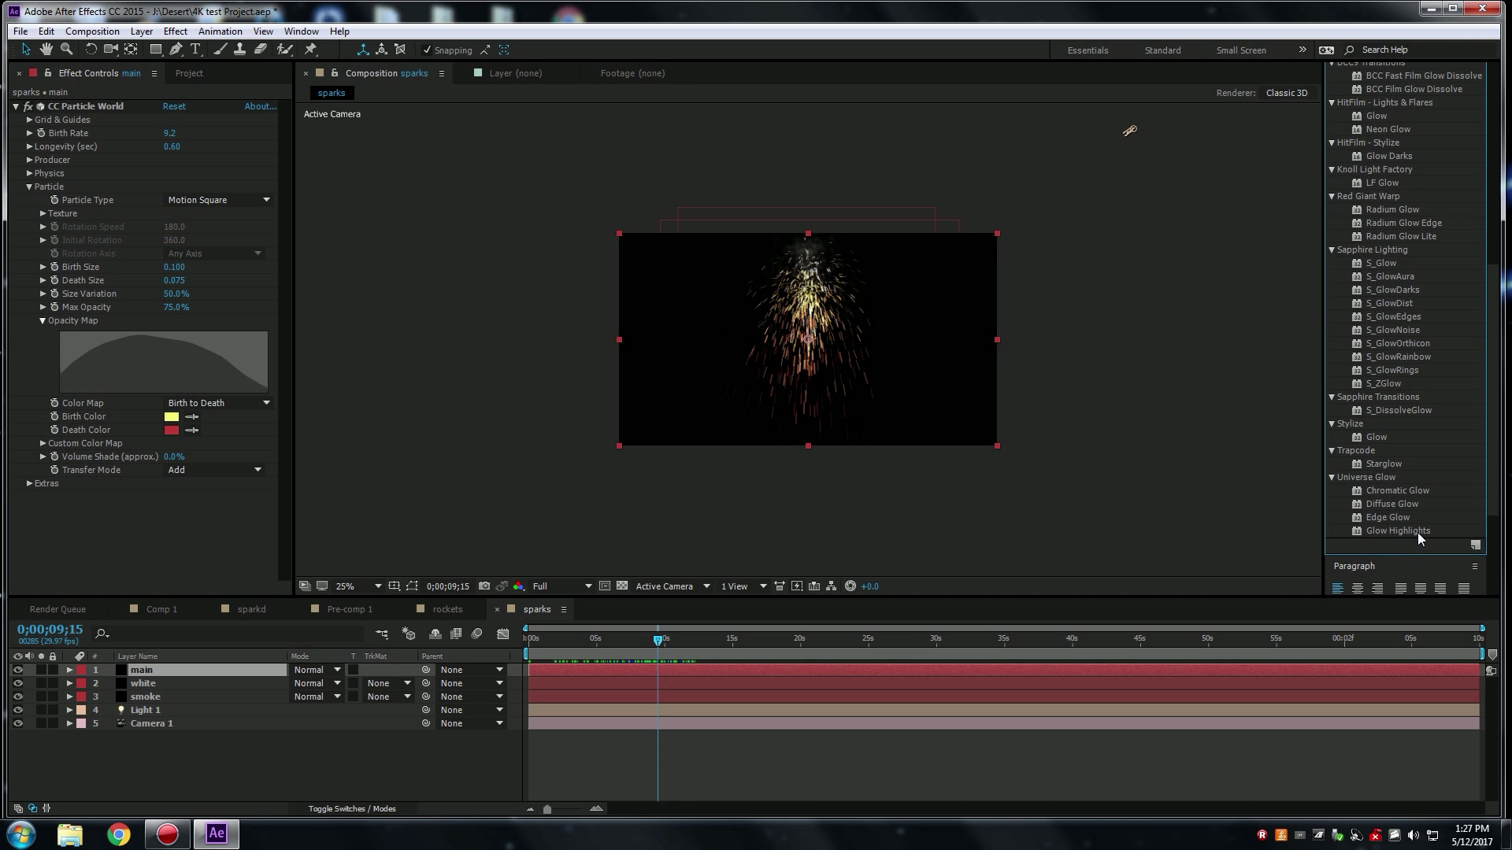
left_click_drag(1366, 439, 641, 669)
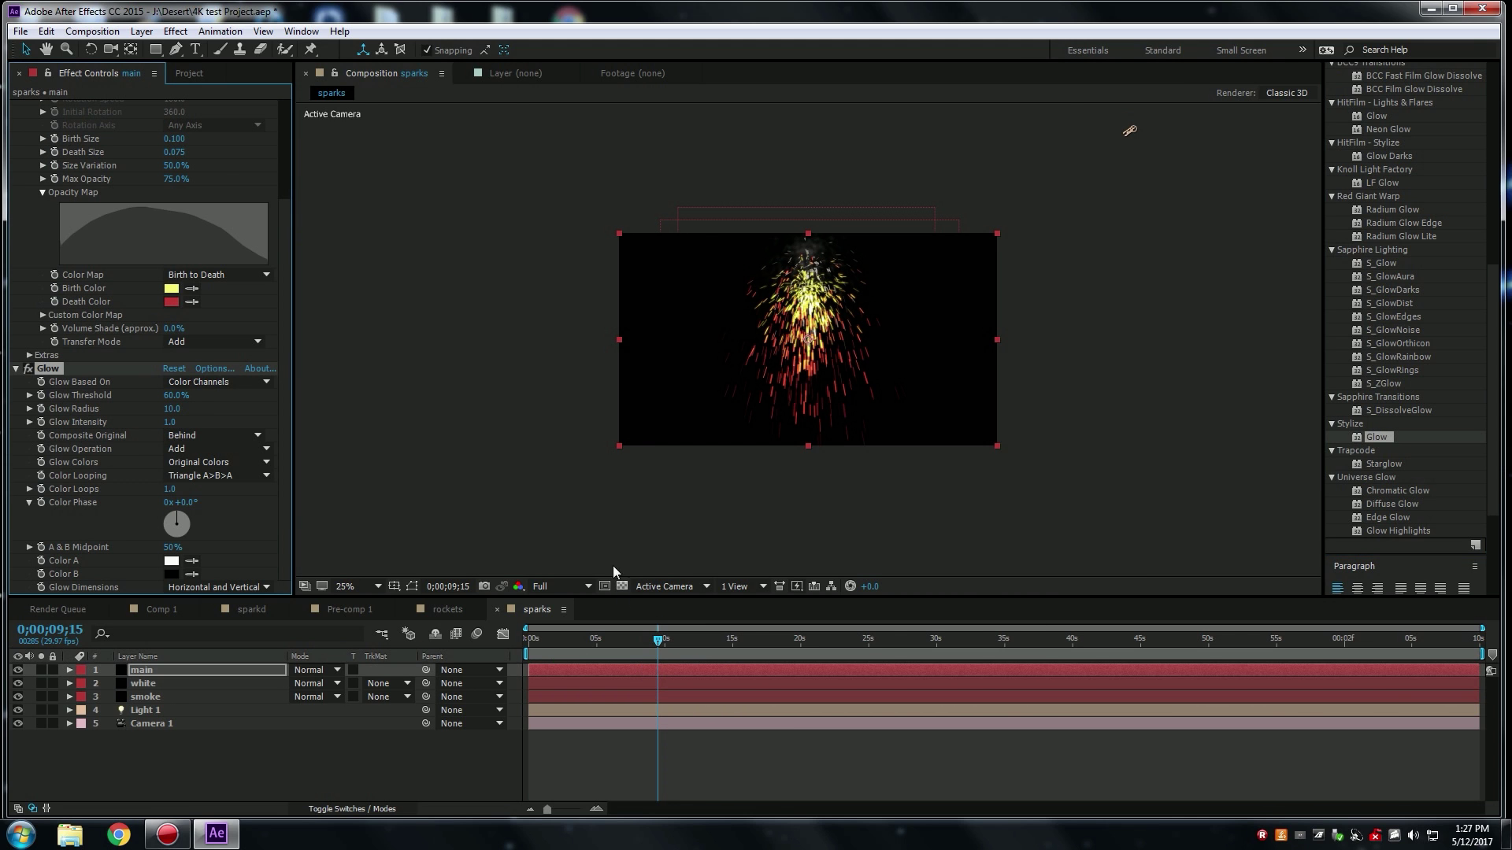
Set the main layer's Glow Threshold to 51%, Glow Radius to 43 and Glow Intensity to 1.2, and preview back to 0;00;07;23.
key("period")
scroll(762, 326, "down", 1)
scroll(762, 327, "up", 1)
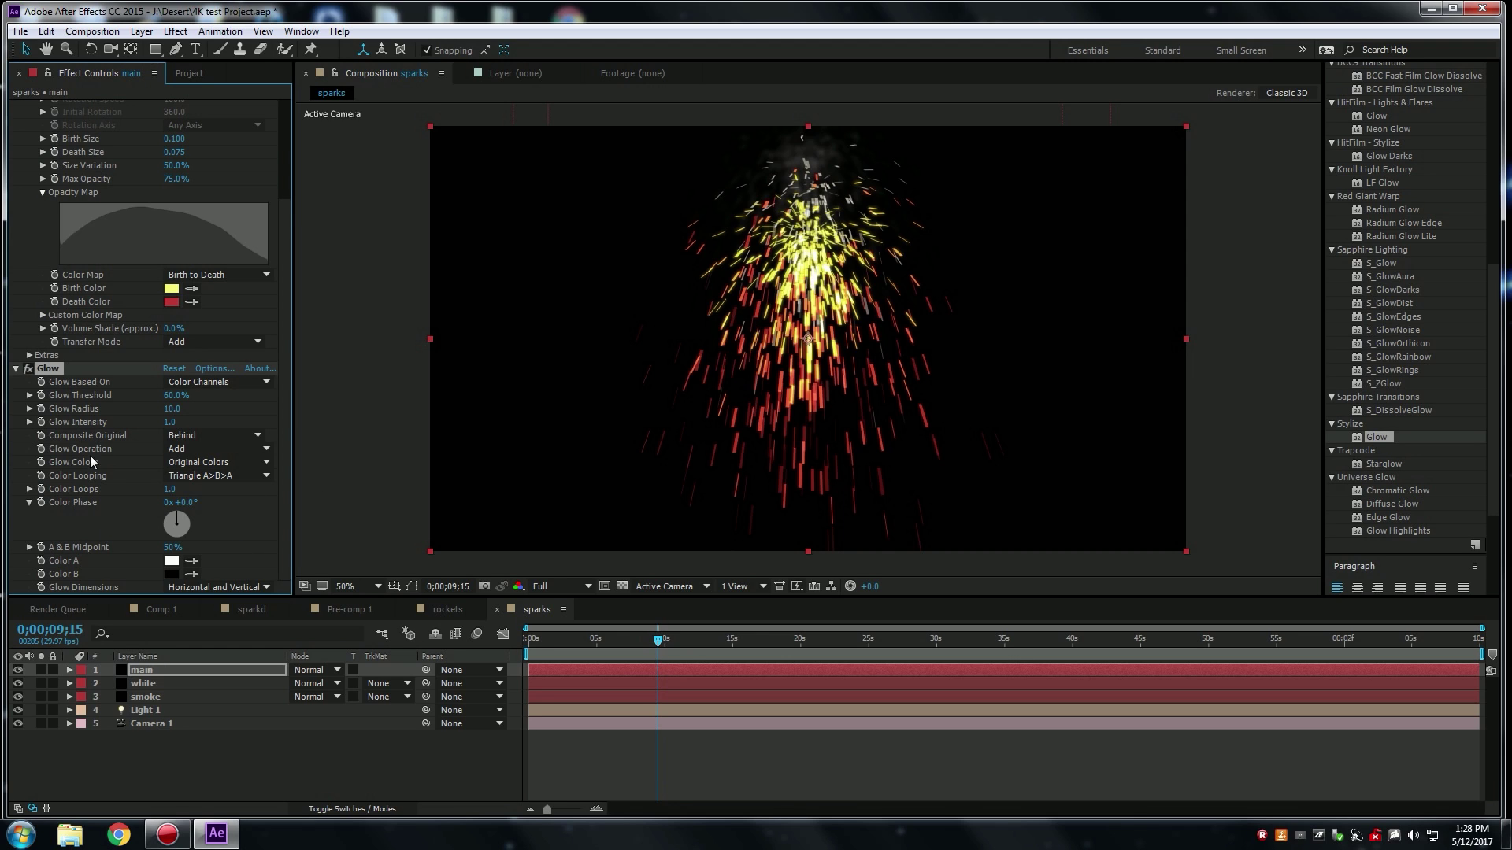
left_click_drag(168, 395, 191, 420)
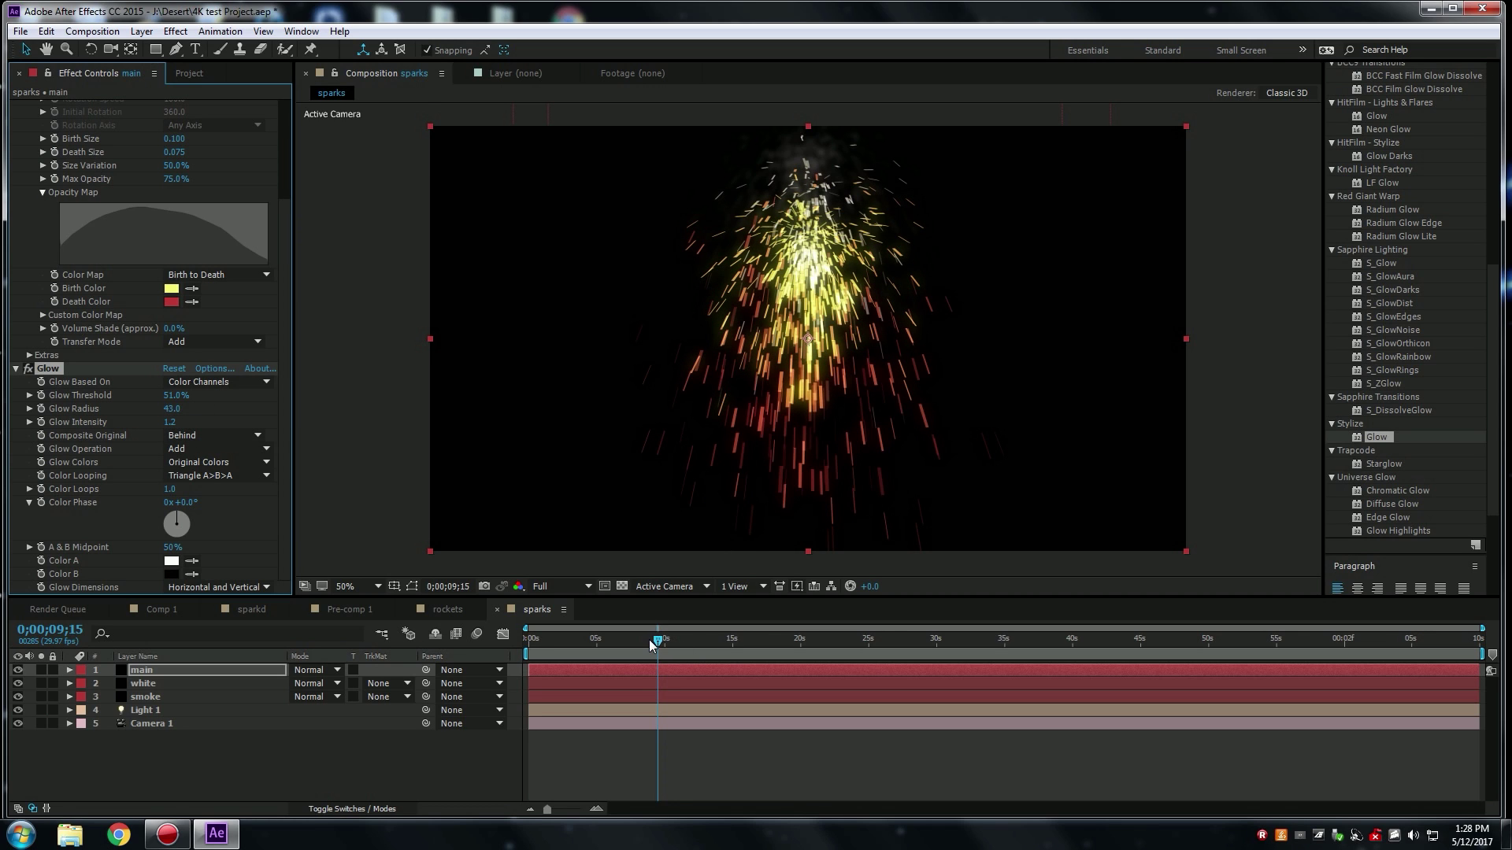
mouse_move(652, 644)
left_mouse_down()
mouse_move(529, 644)
mouse_move(633, 644)
left_mouse_up()
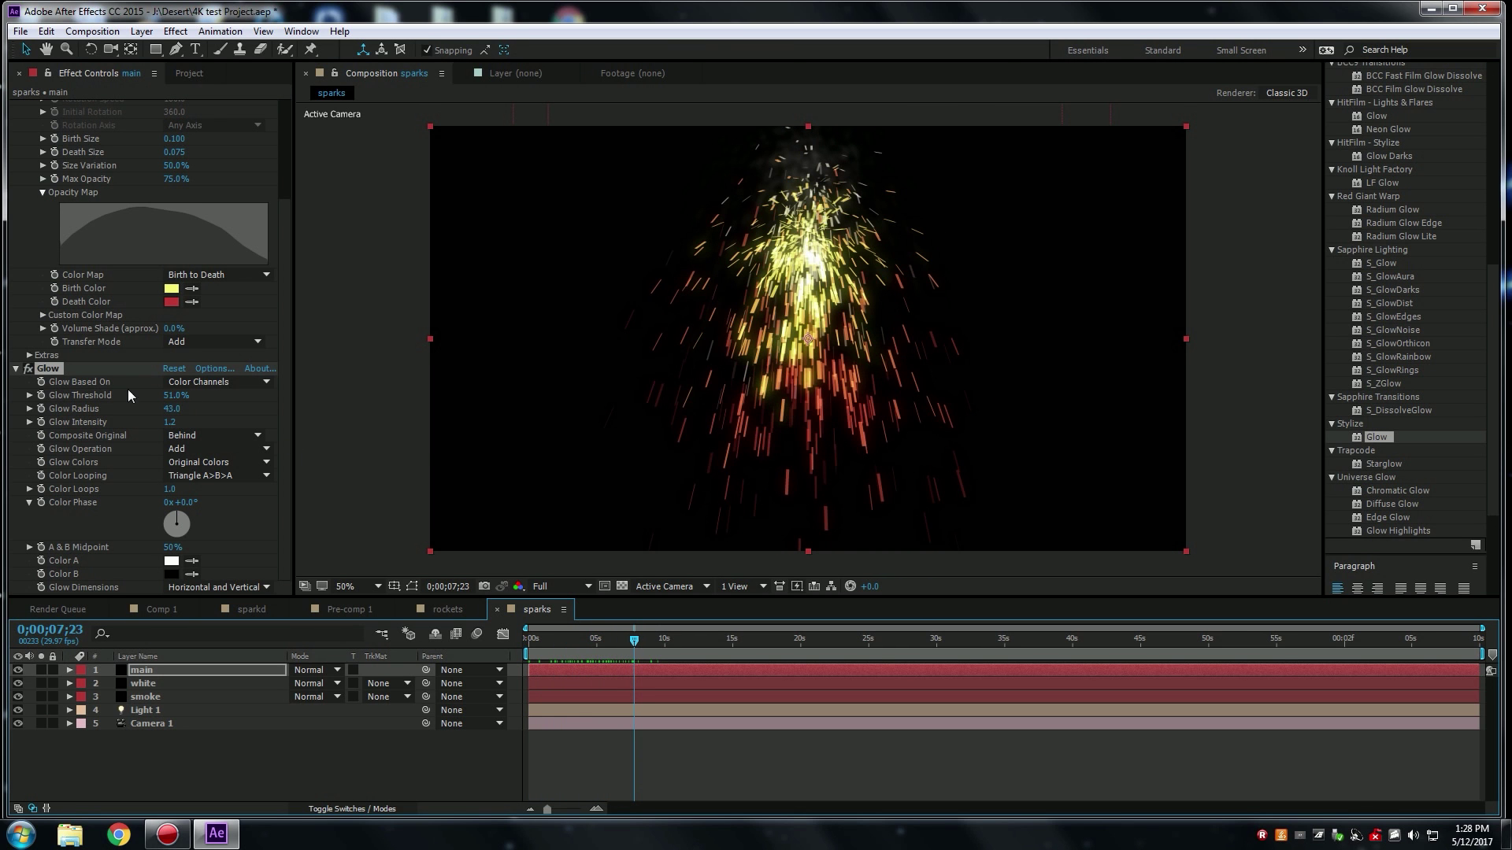
Copy the Glow effect from the main layer onto the white layer and preview the result at 0;00;03;19.
left_click(61, 367)
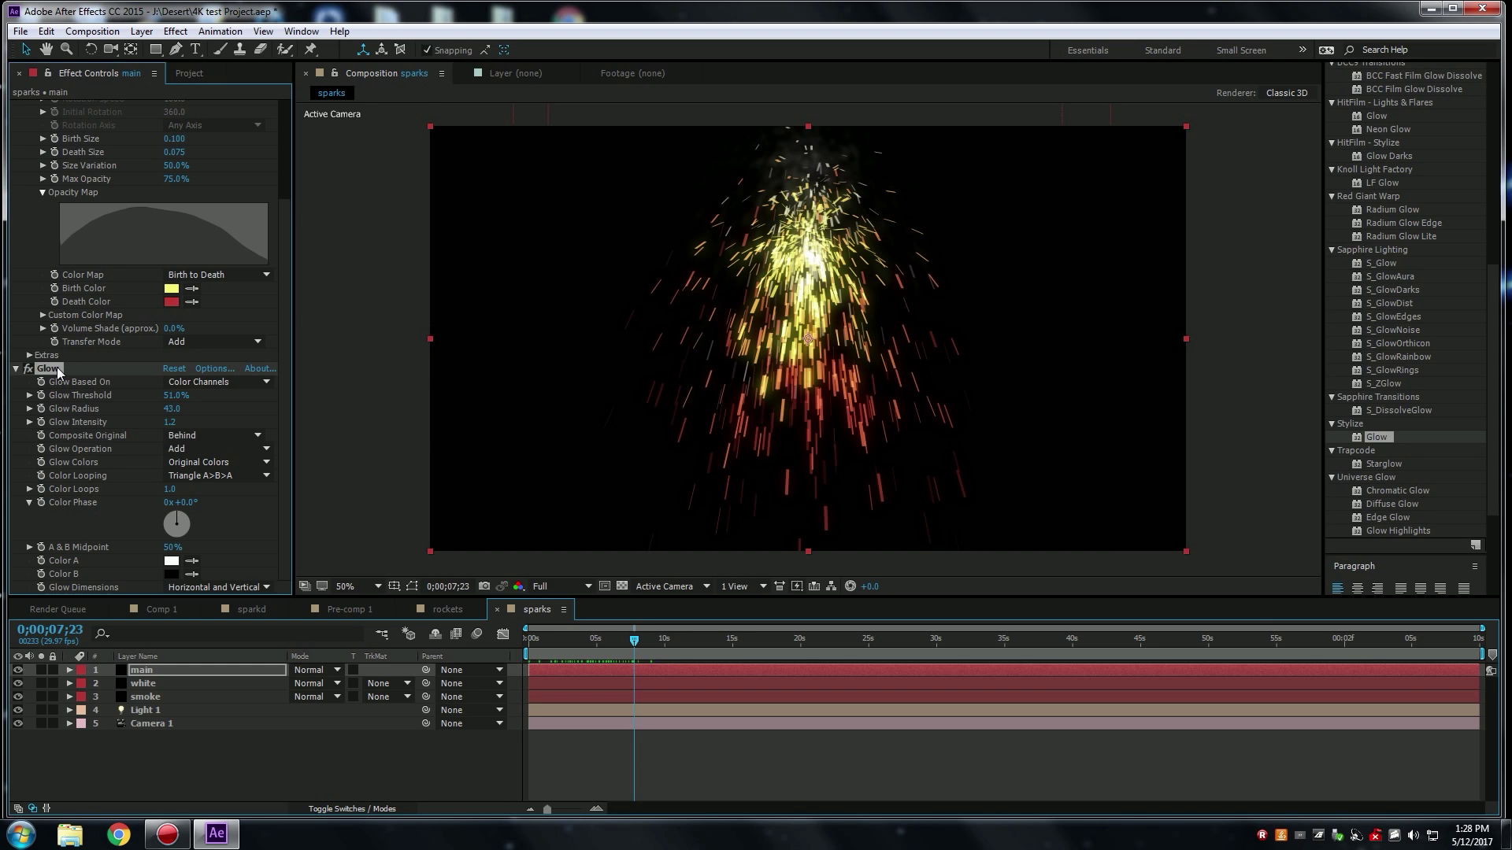
left_click(46, 32)
left_click(73, 124)
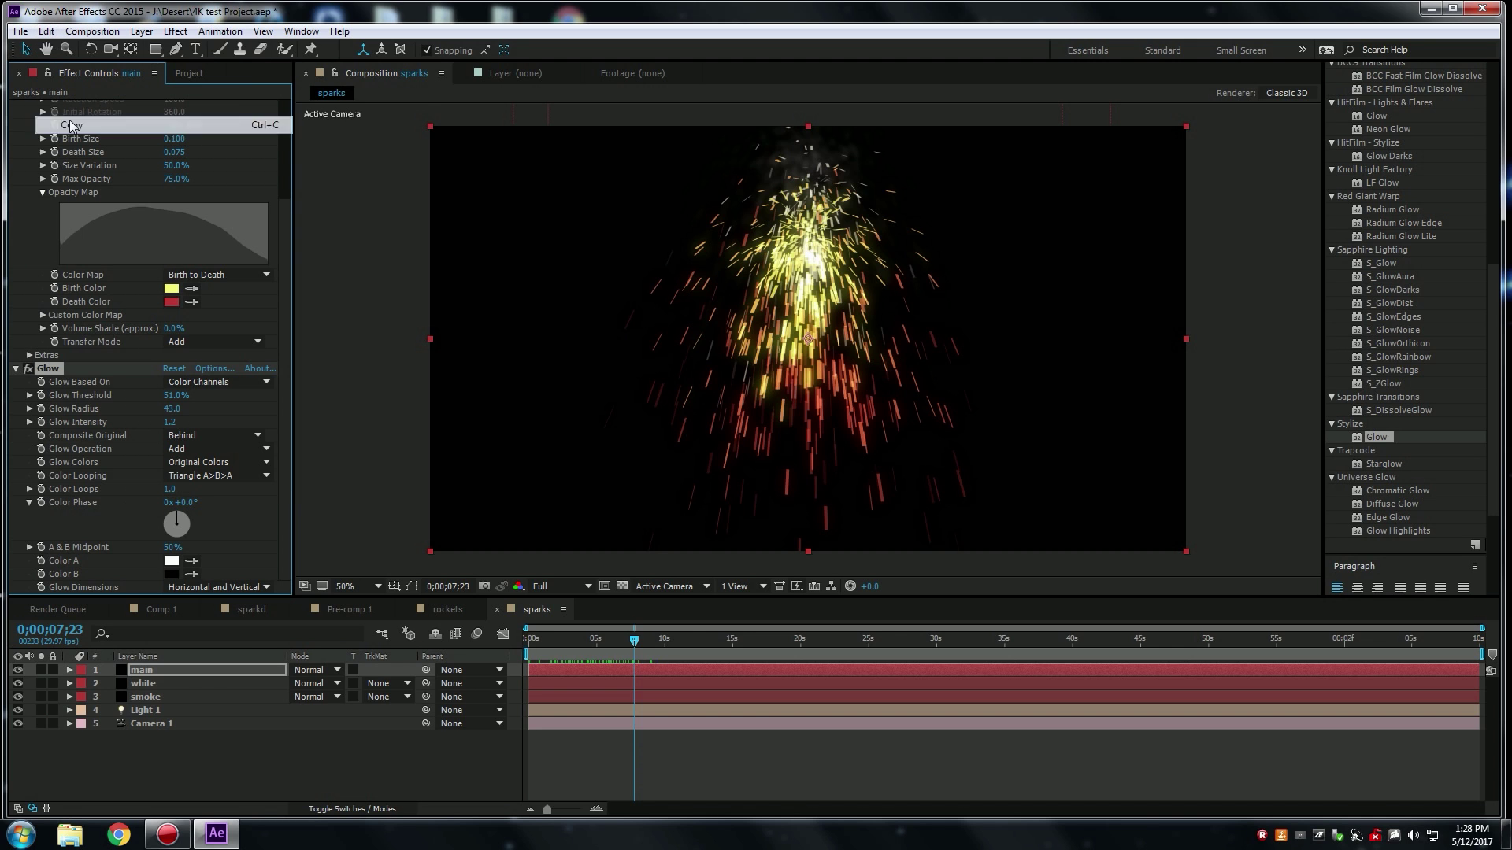
left_click(166, 684)
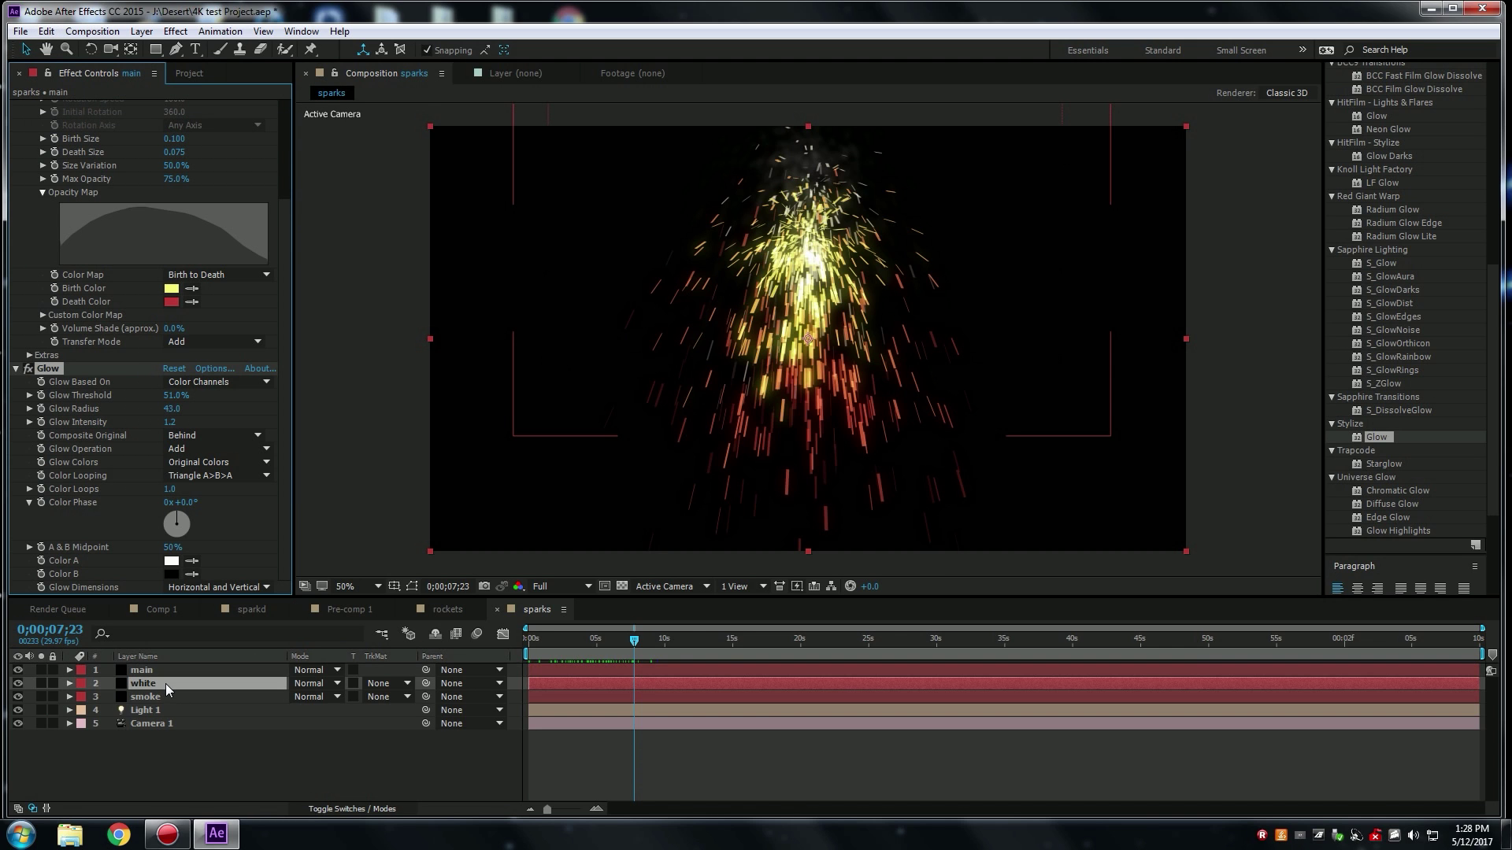
left_click(45, 31)
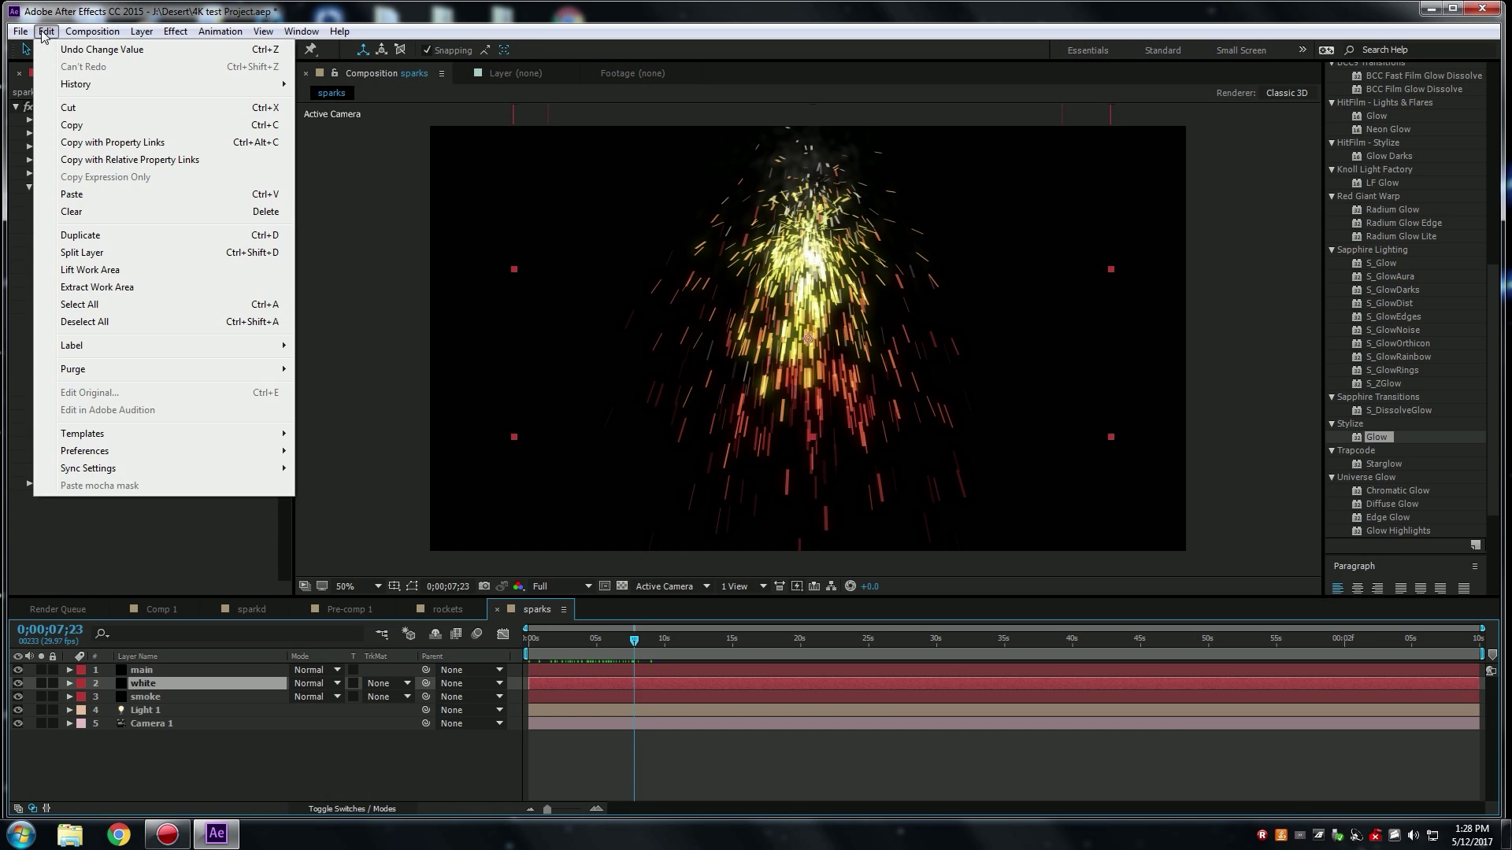
left_click(71, 194)
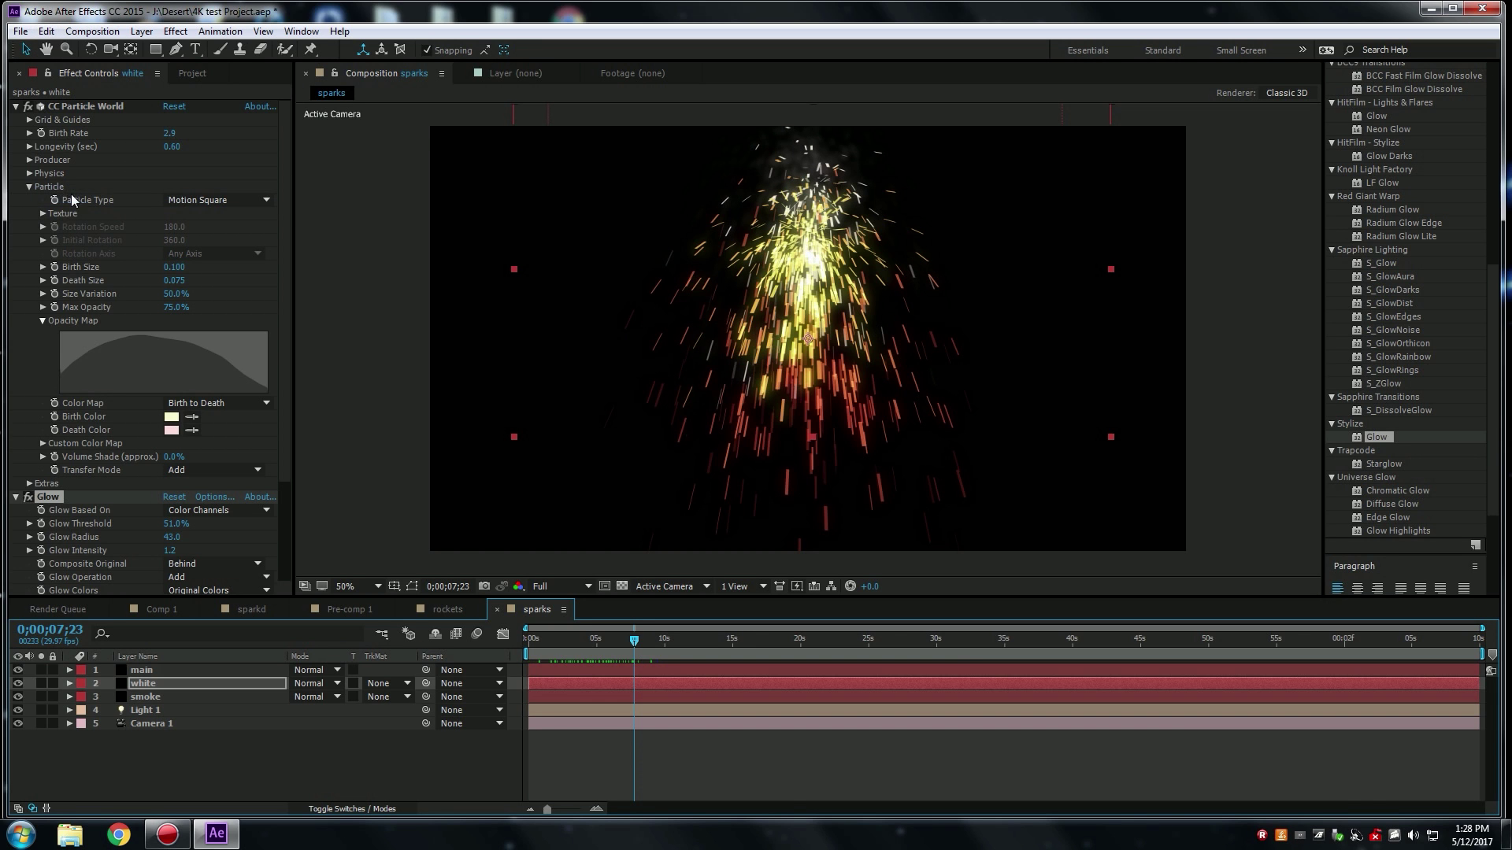
left_click_drag(657, 631, 581, 695)
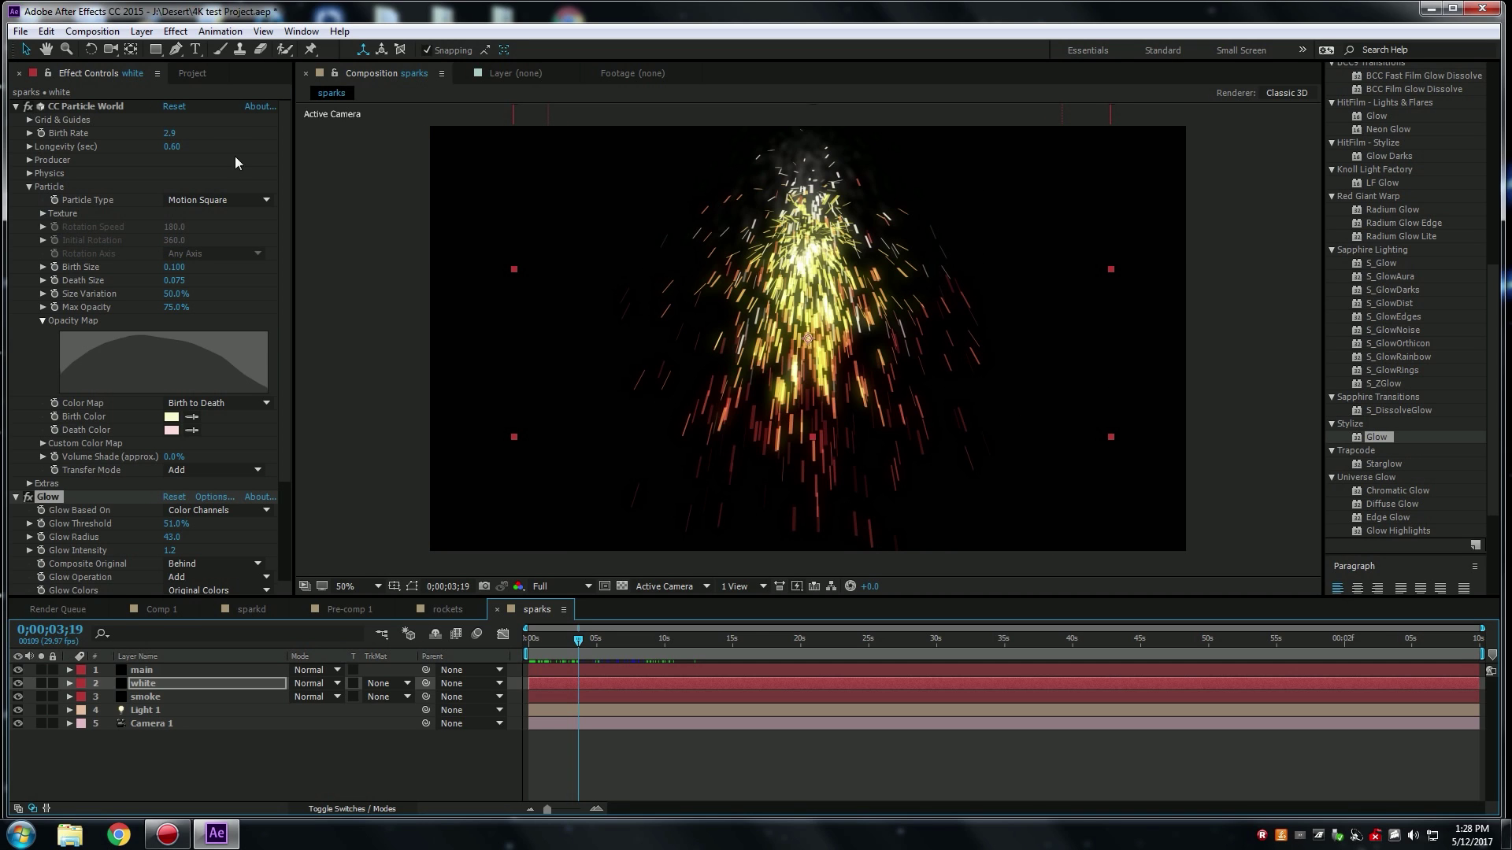
Switch the project color depth to 32 bits per channel and check the sparks up to 0;00;07;23.
left_click(191, 73)
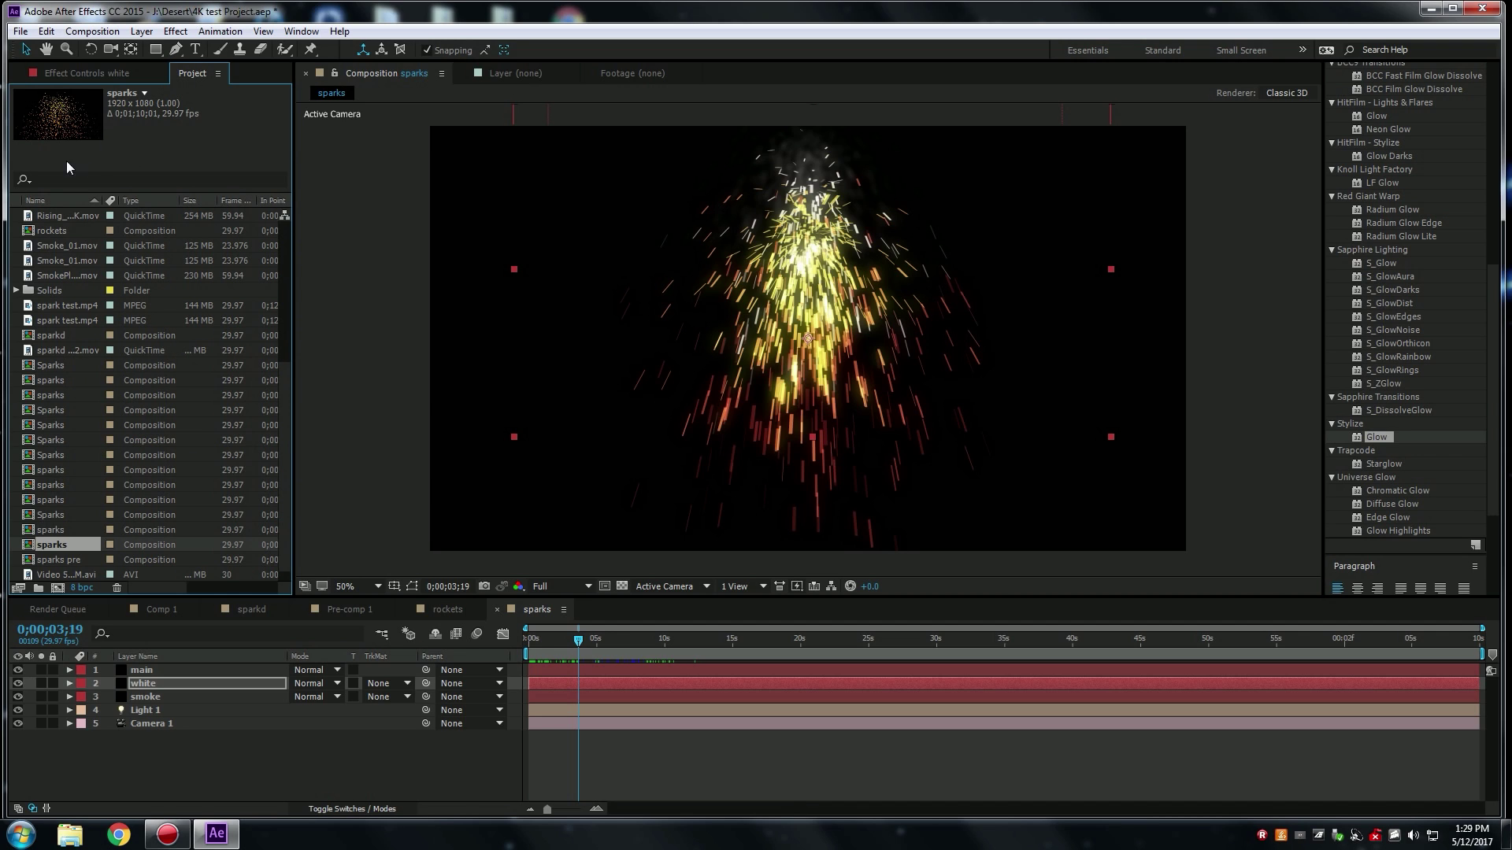
left_click(79, 589, "alt")
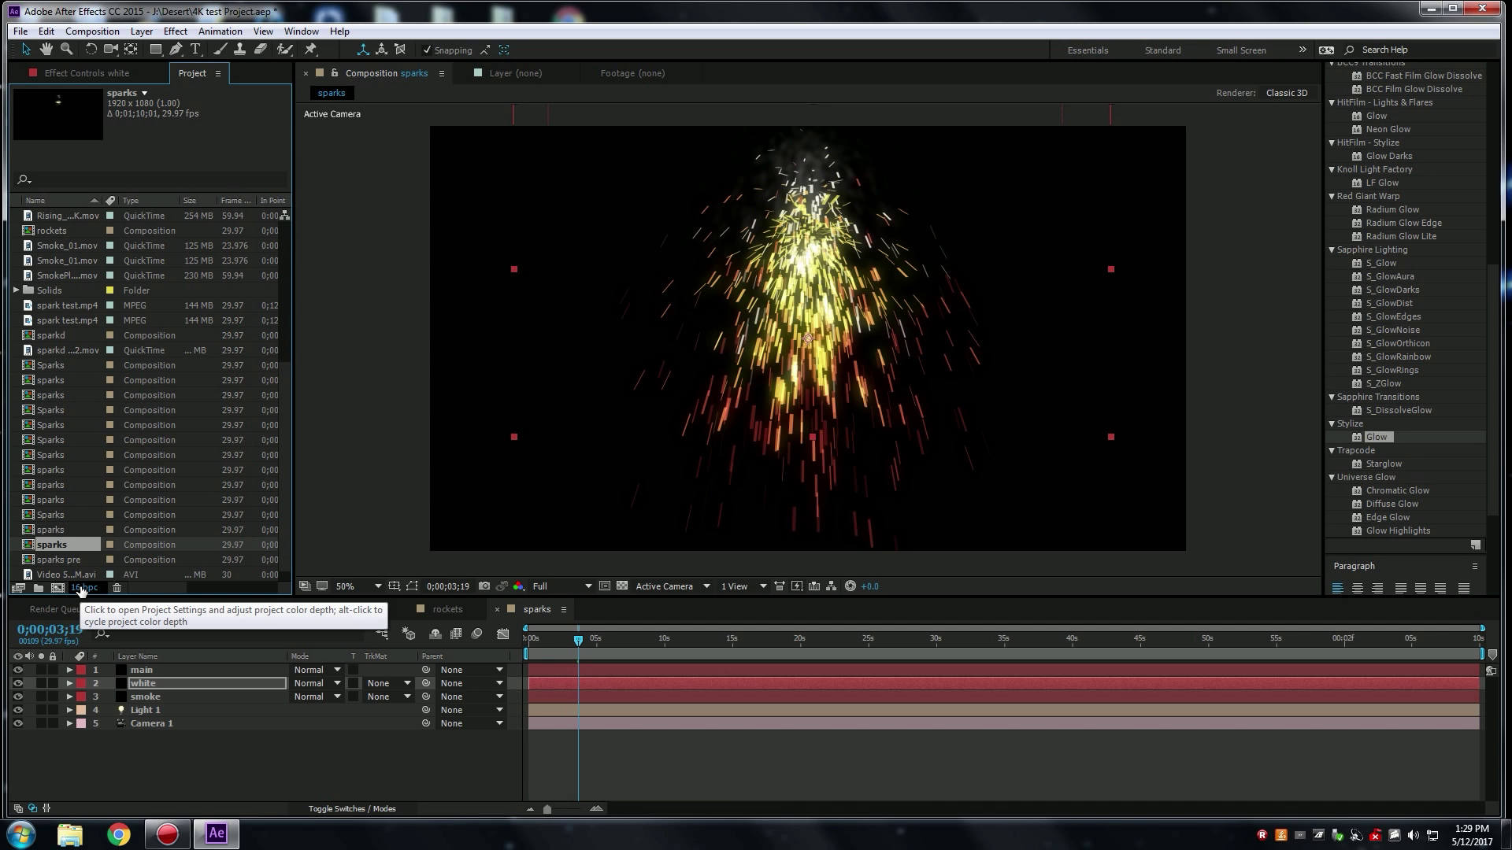
left_click(80, 589, "alt")
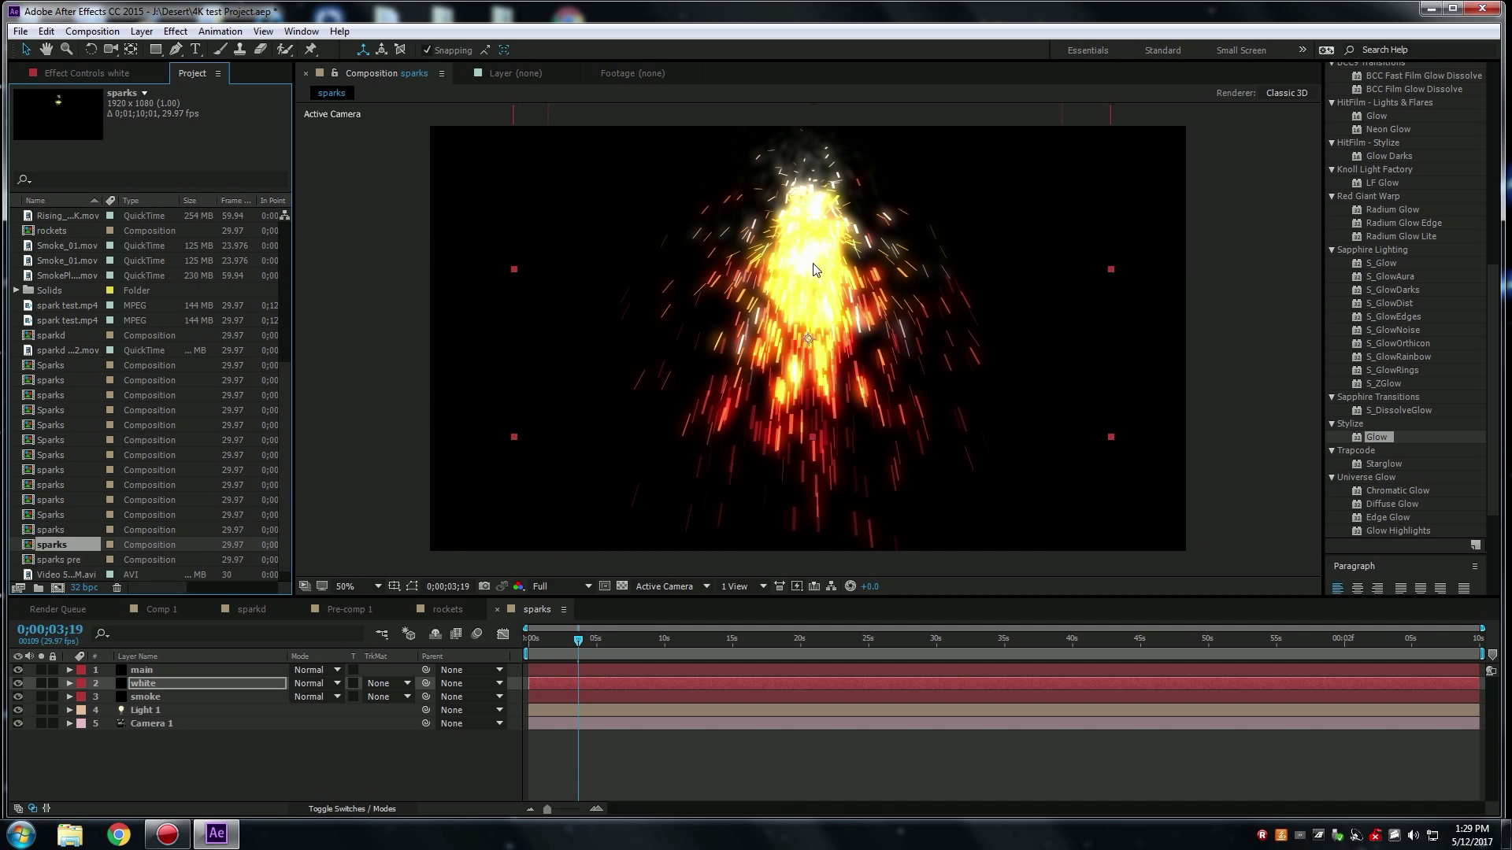
left_click_drag(585, 646, 632, 654)
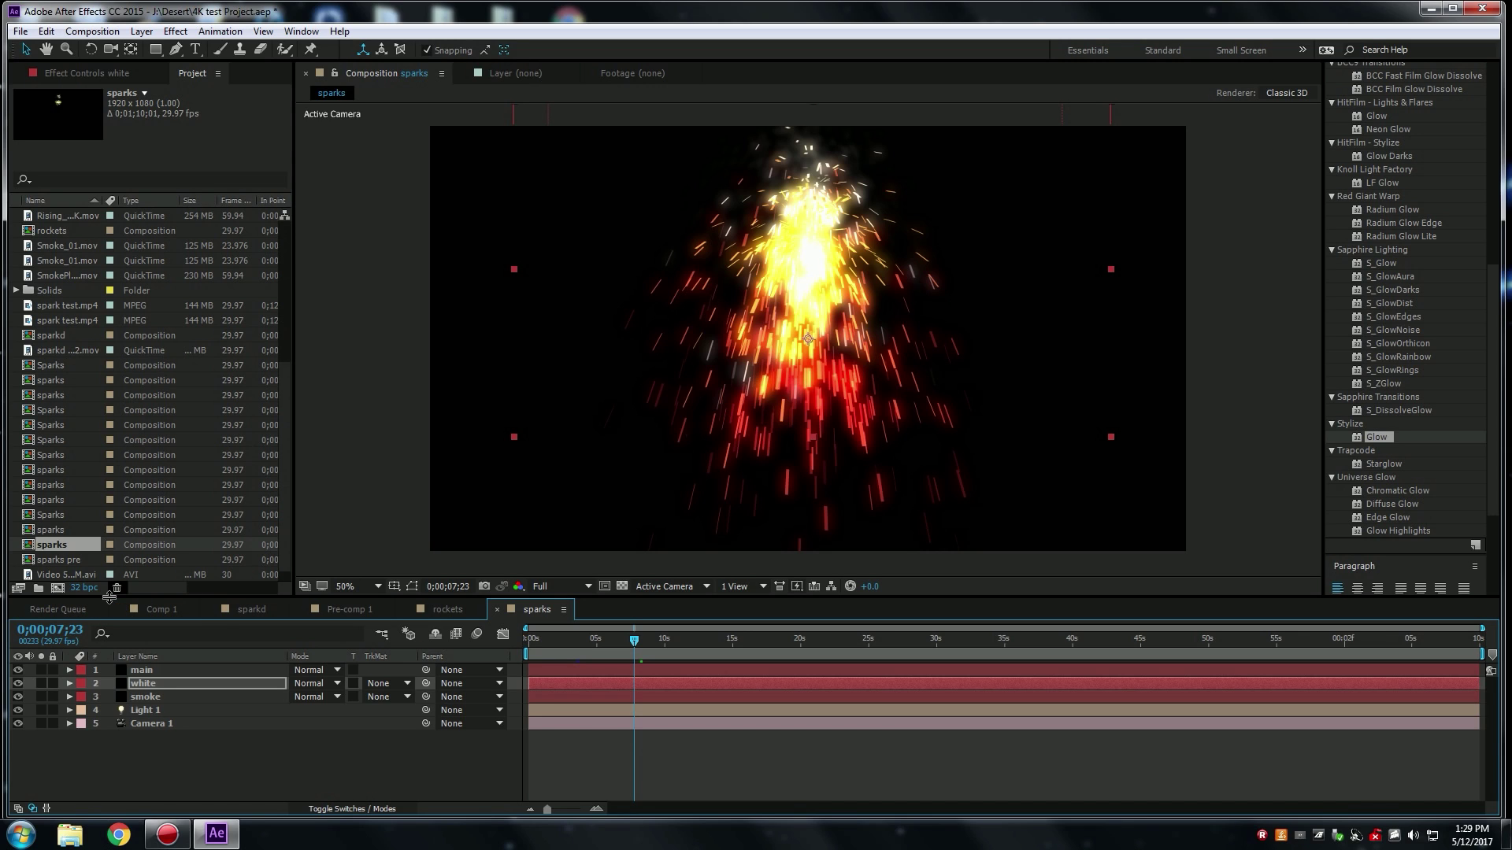
Set the main layer's Glow Threshold to 64.7% and Glow Radius to 22, and preview at 0;00;05;29.
left_click(119, 72)
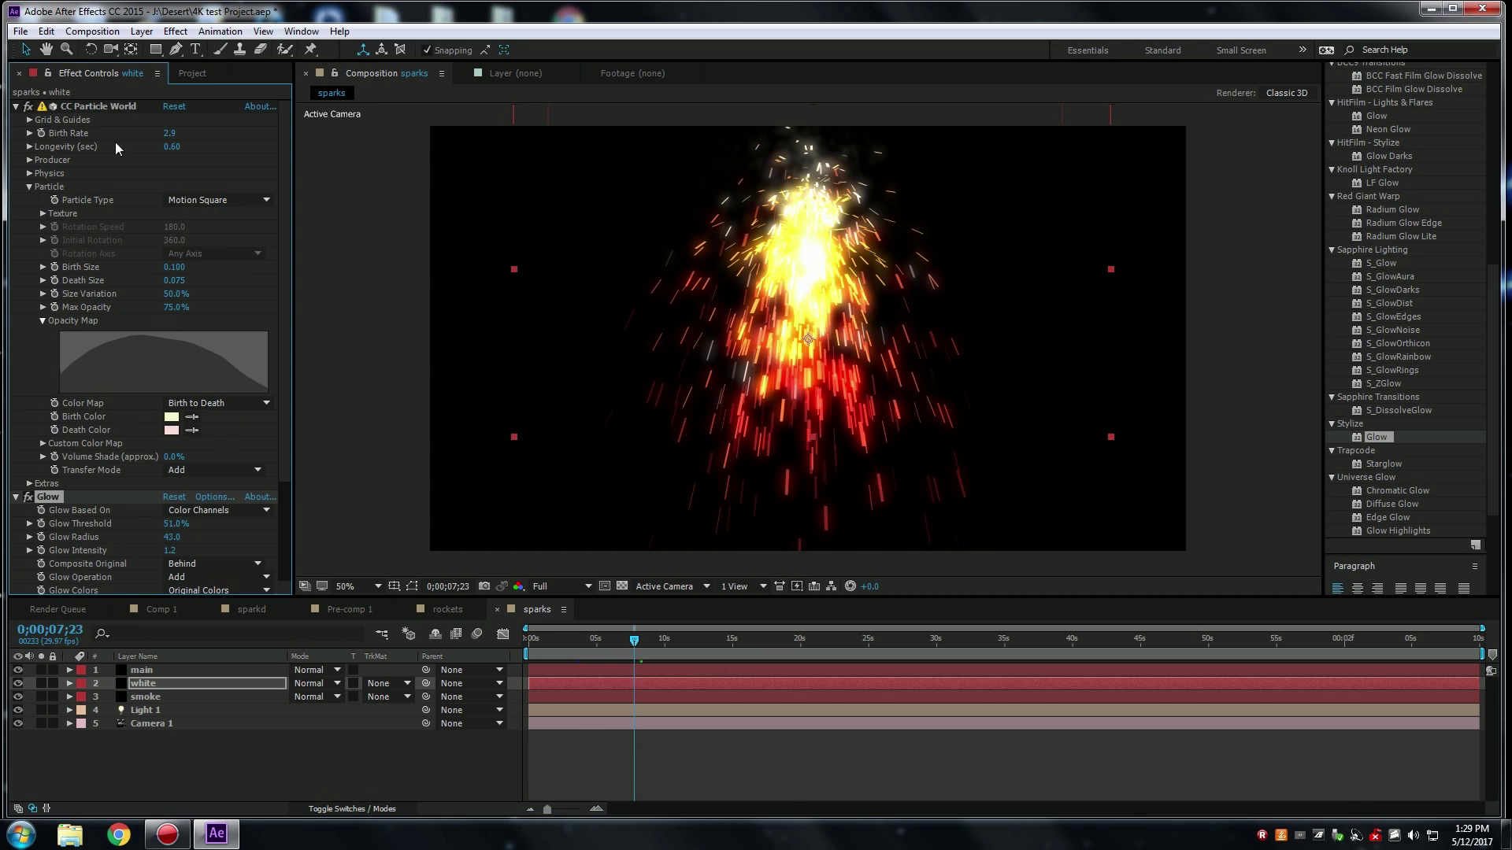
left_click(548, 668)
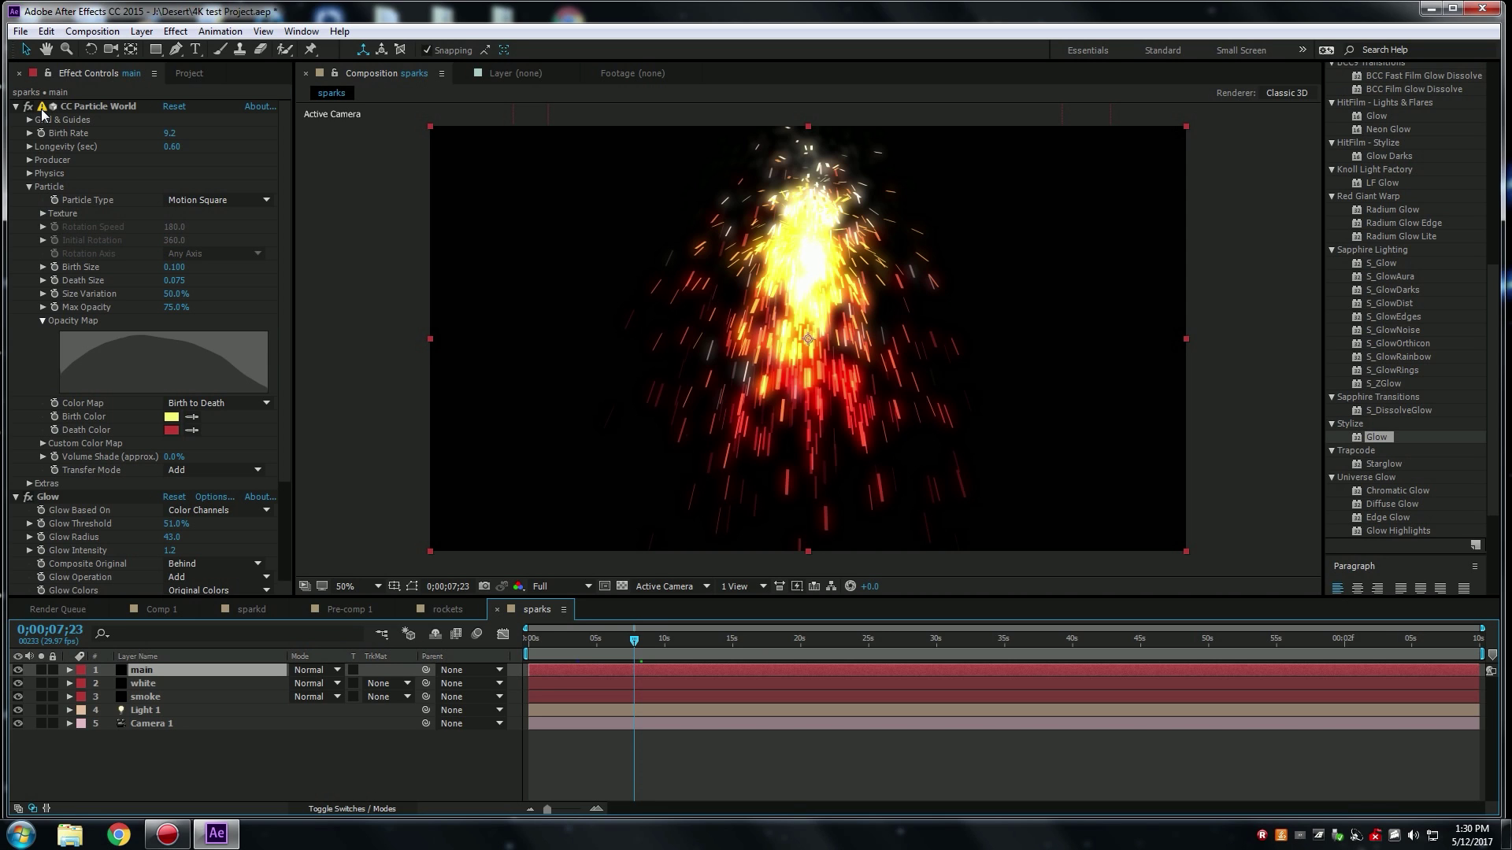
left_click(285, 412)
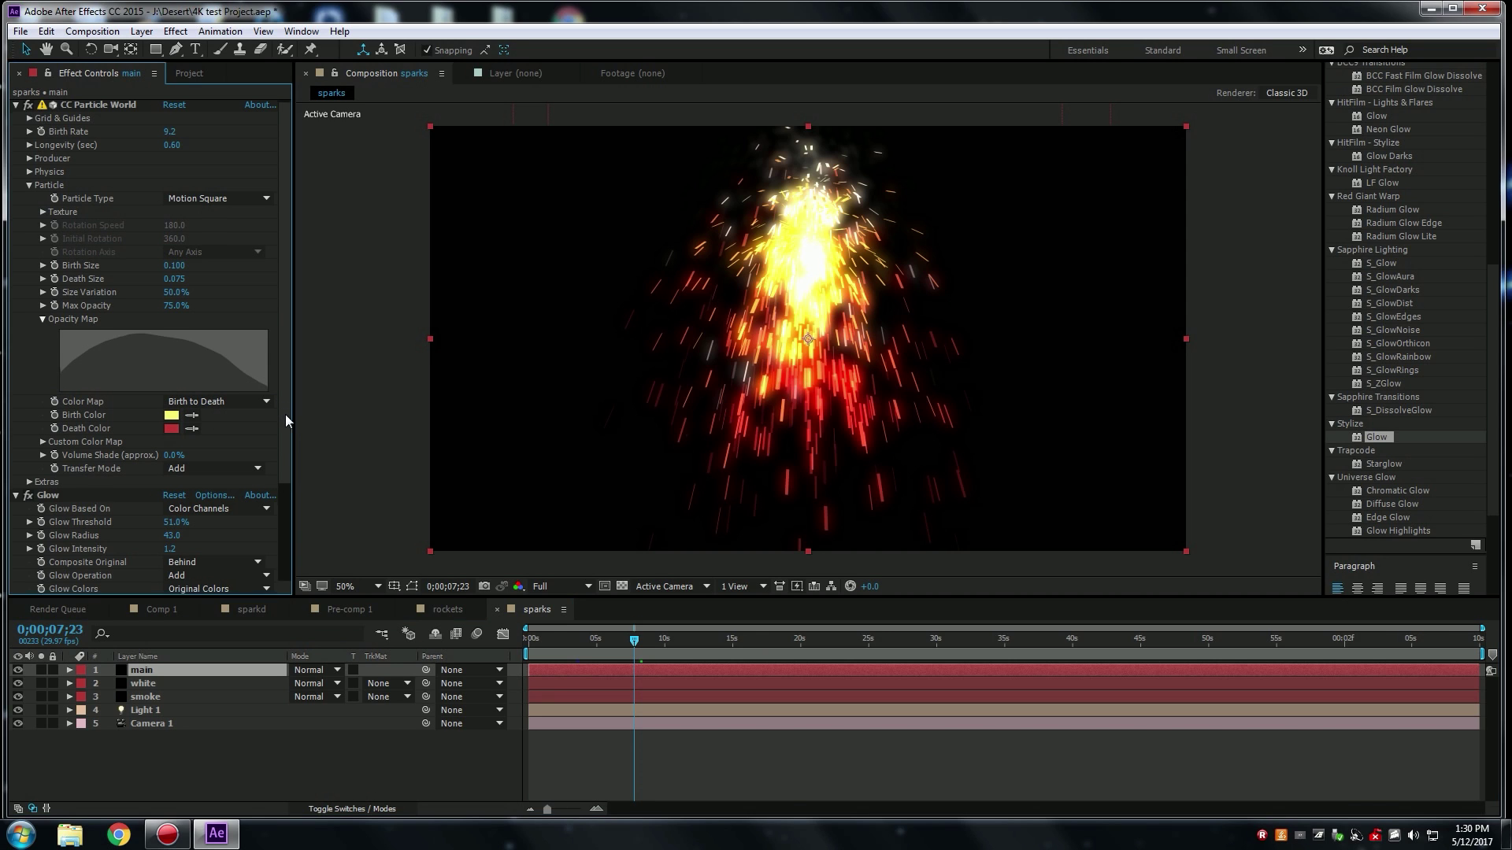
scroll(285, 425, "down", 4)
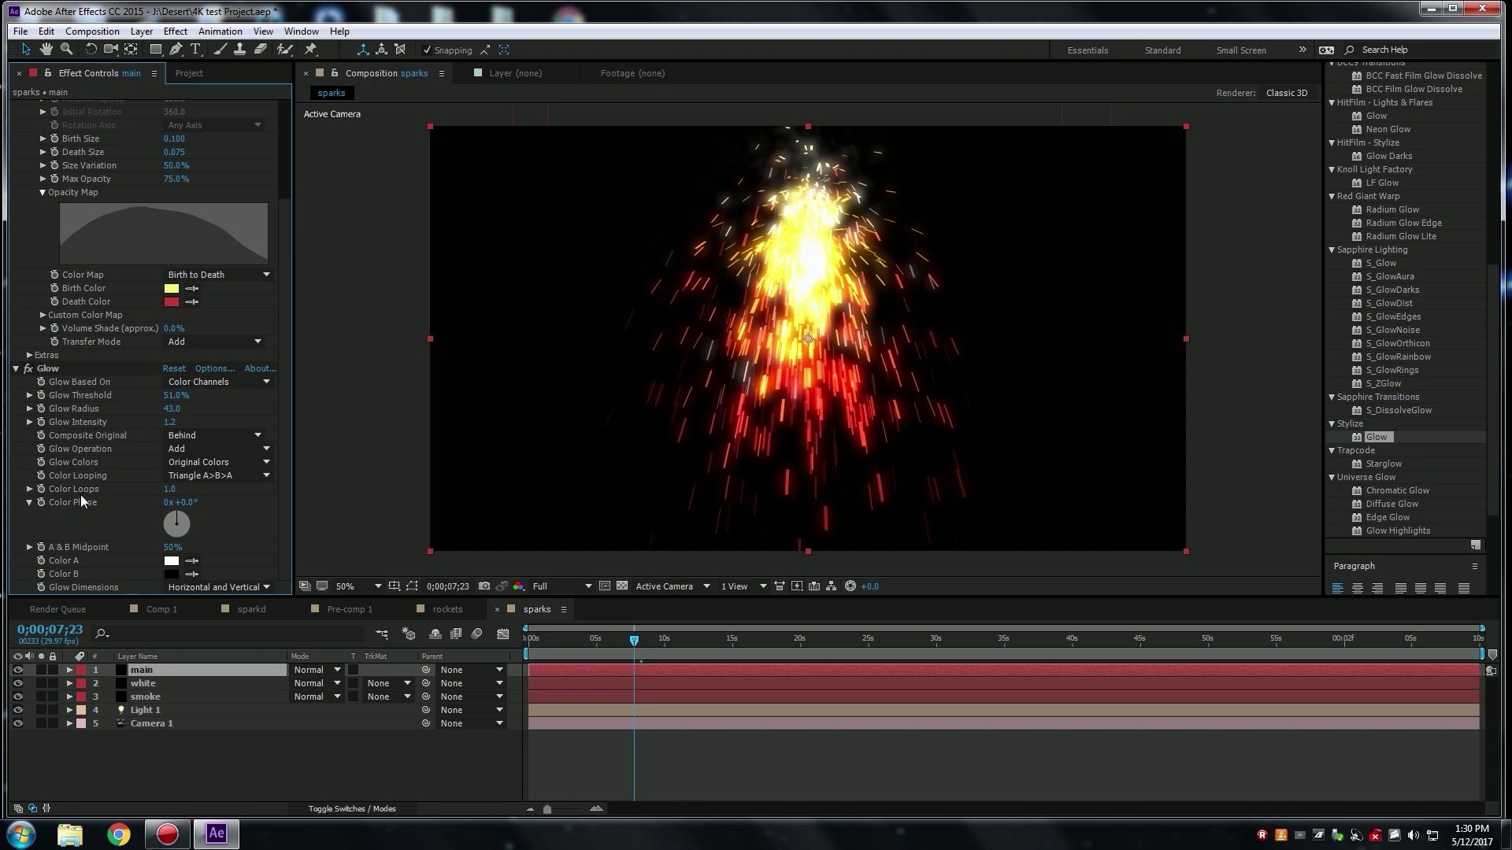
mouse_move(175, 395)
left_mouse_down()
mouse_move(158, 395)
mouse_move(212, 401)
mouse_move(162, 418)
left_mouse_up()
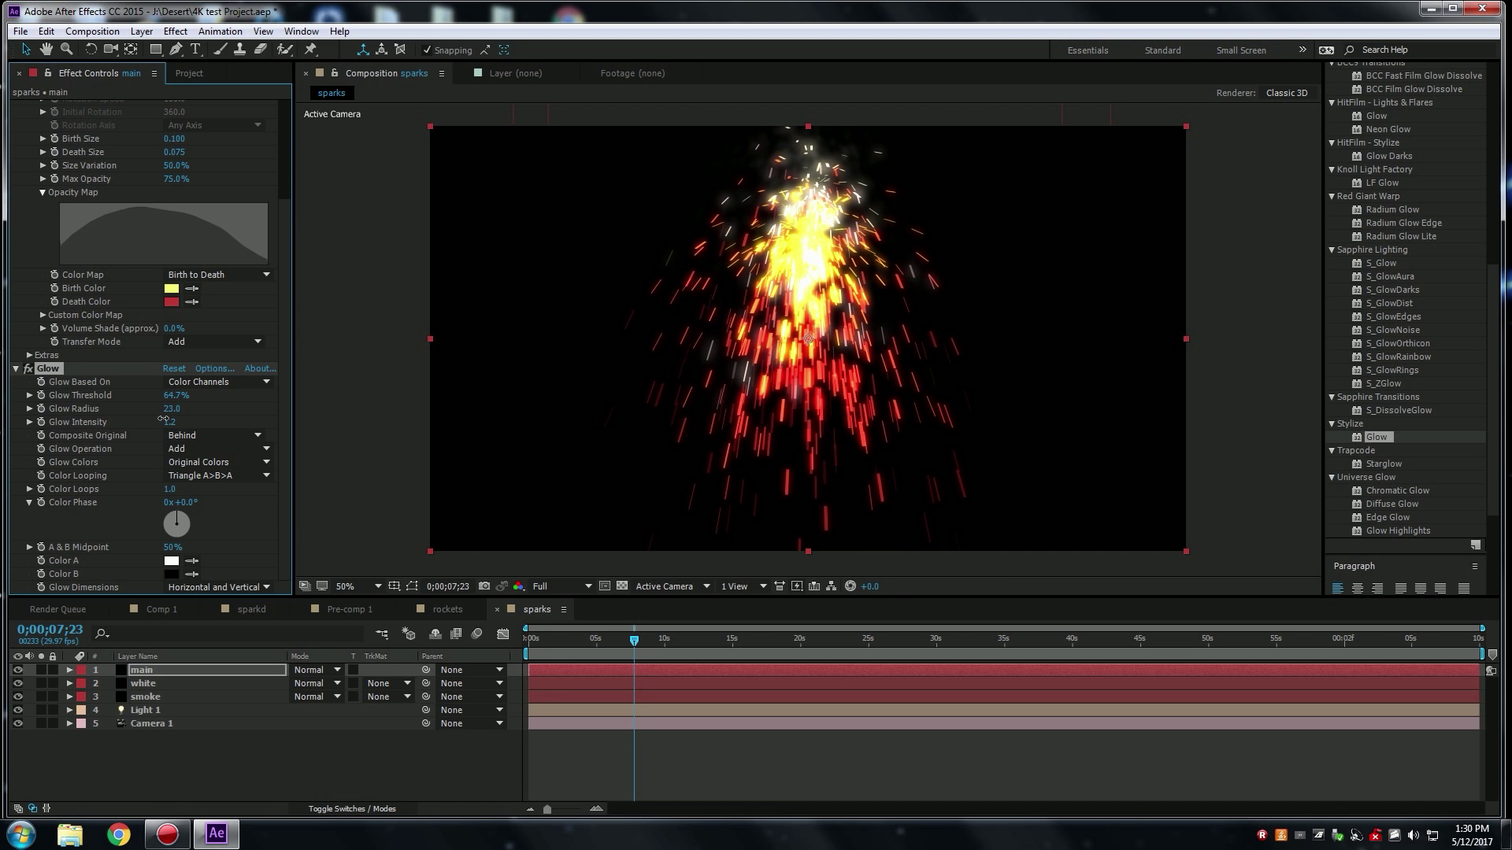
mouse_move(634, 640)
left_mouse_down()
mouse_move(485, 657)
mouse_move(614, 653)
left_mouse_up()
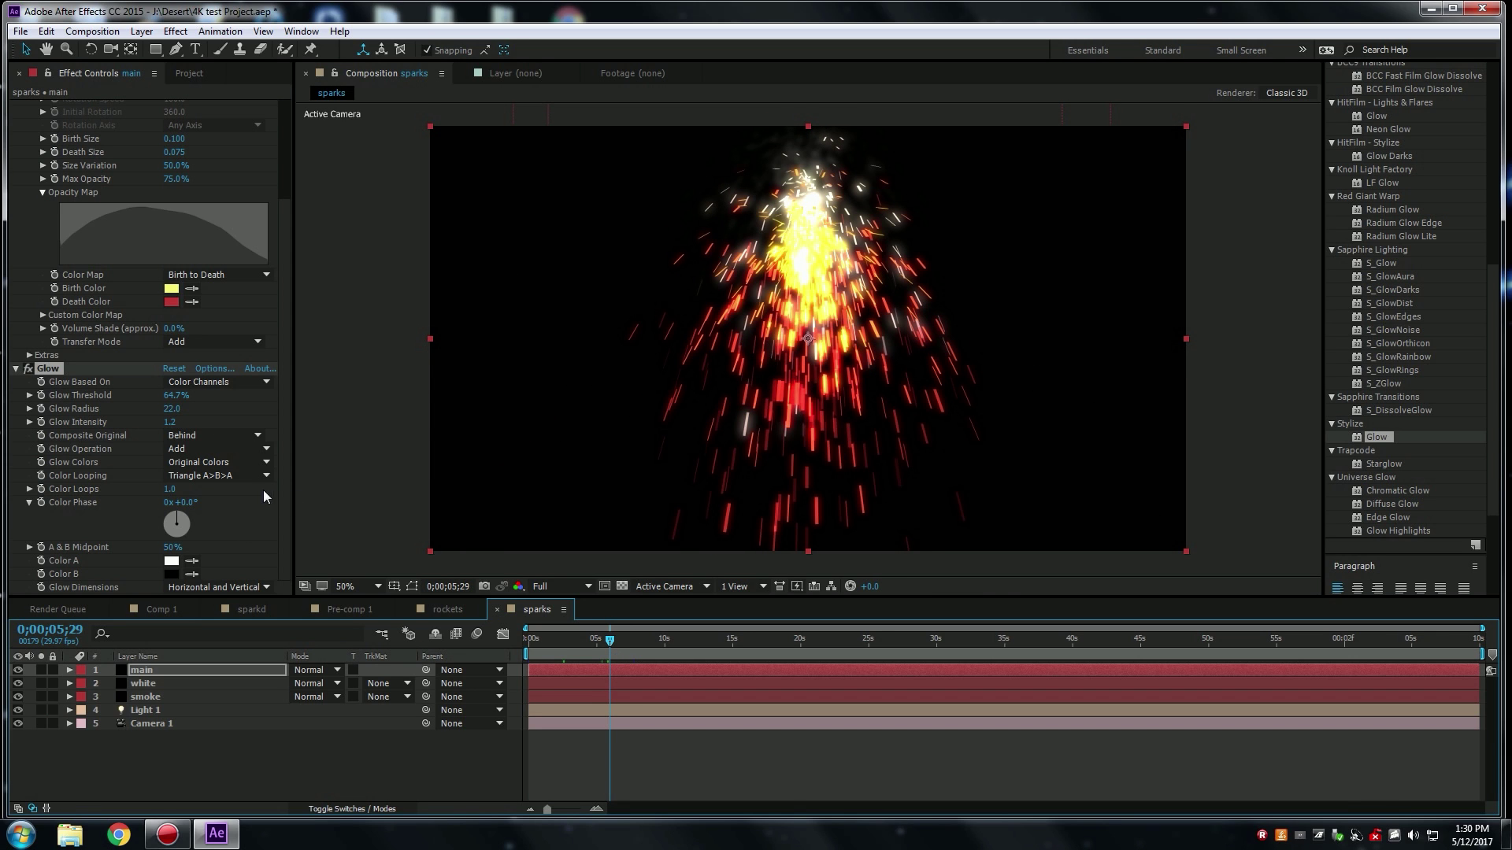
Set the main layer's particle Death Color to C15858 and scrub through the sparks between the start and 0;00;11;14.
left_click(171, 302)
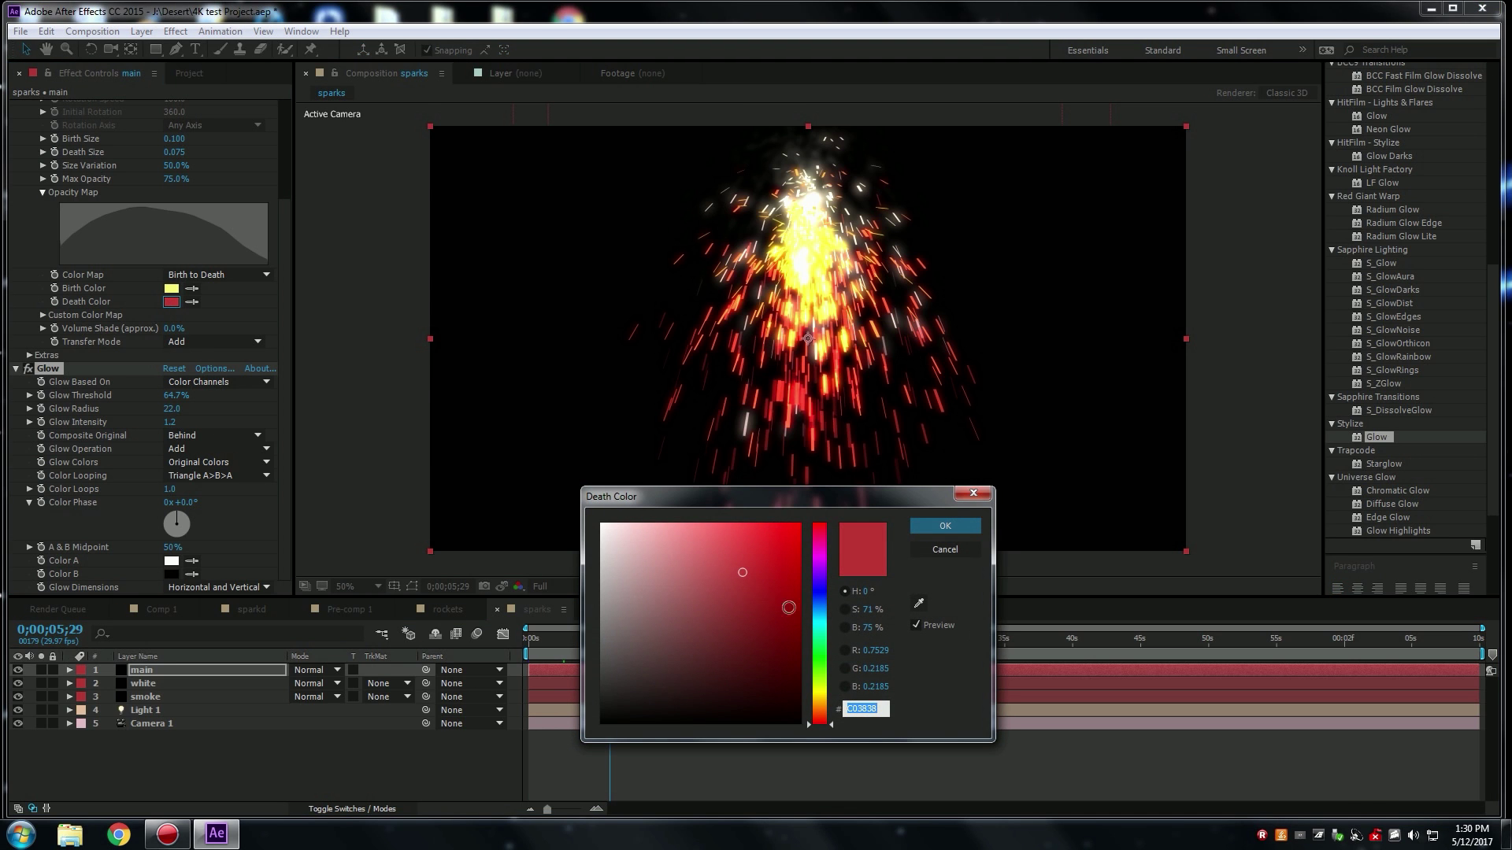
left_click(709, 571)
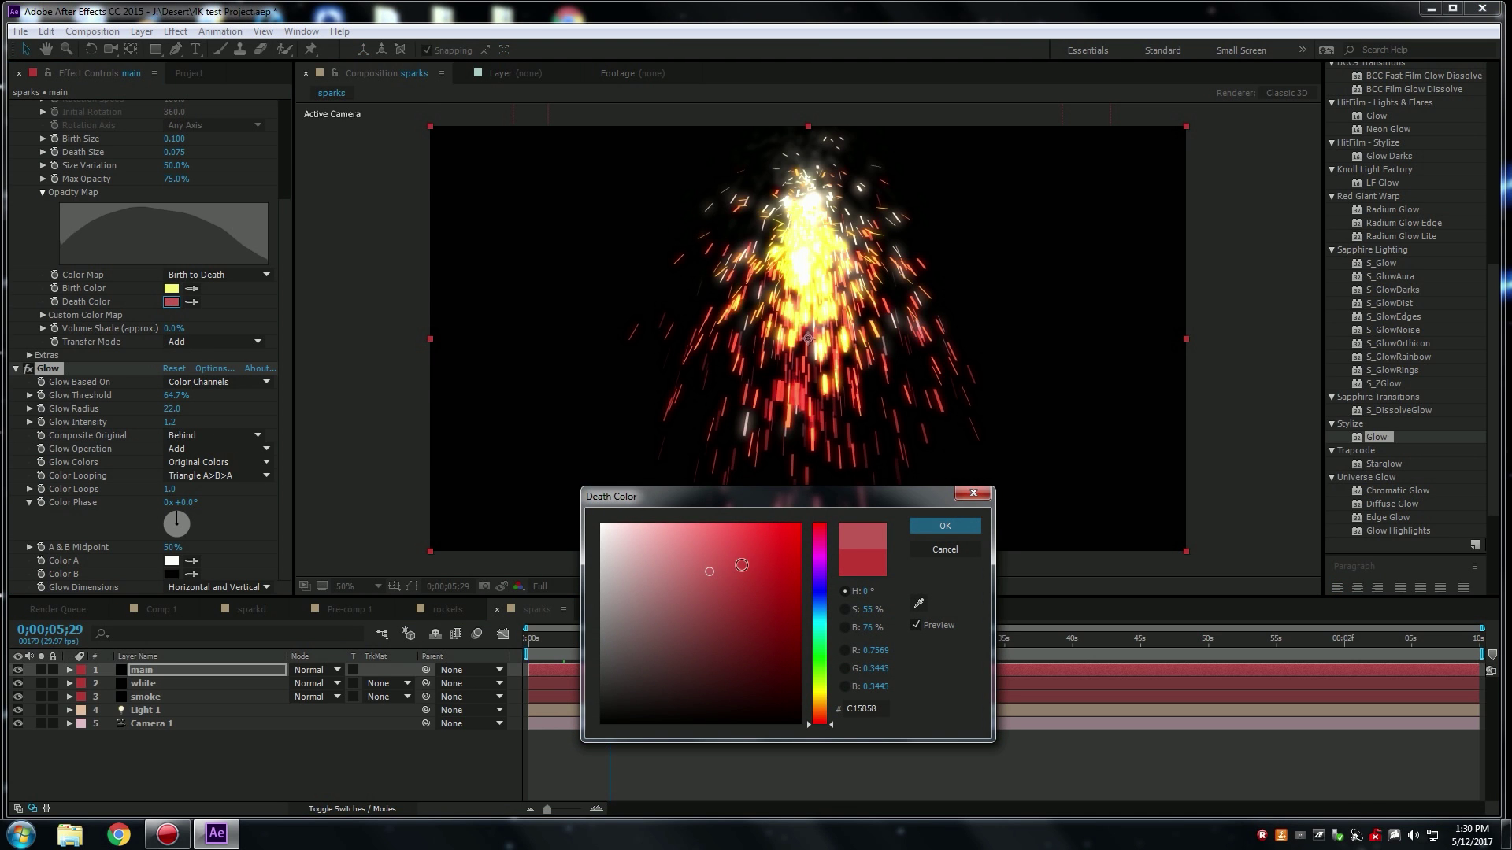
left_click(930, 523)
left_click(589, 653)
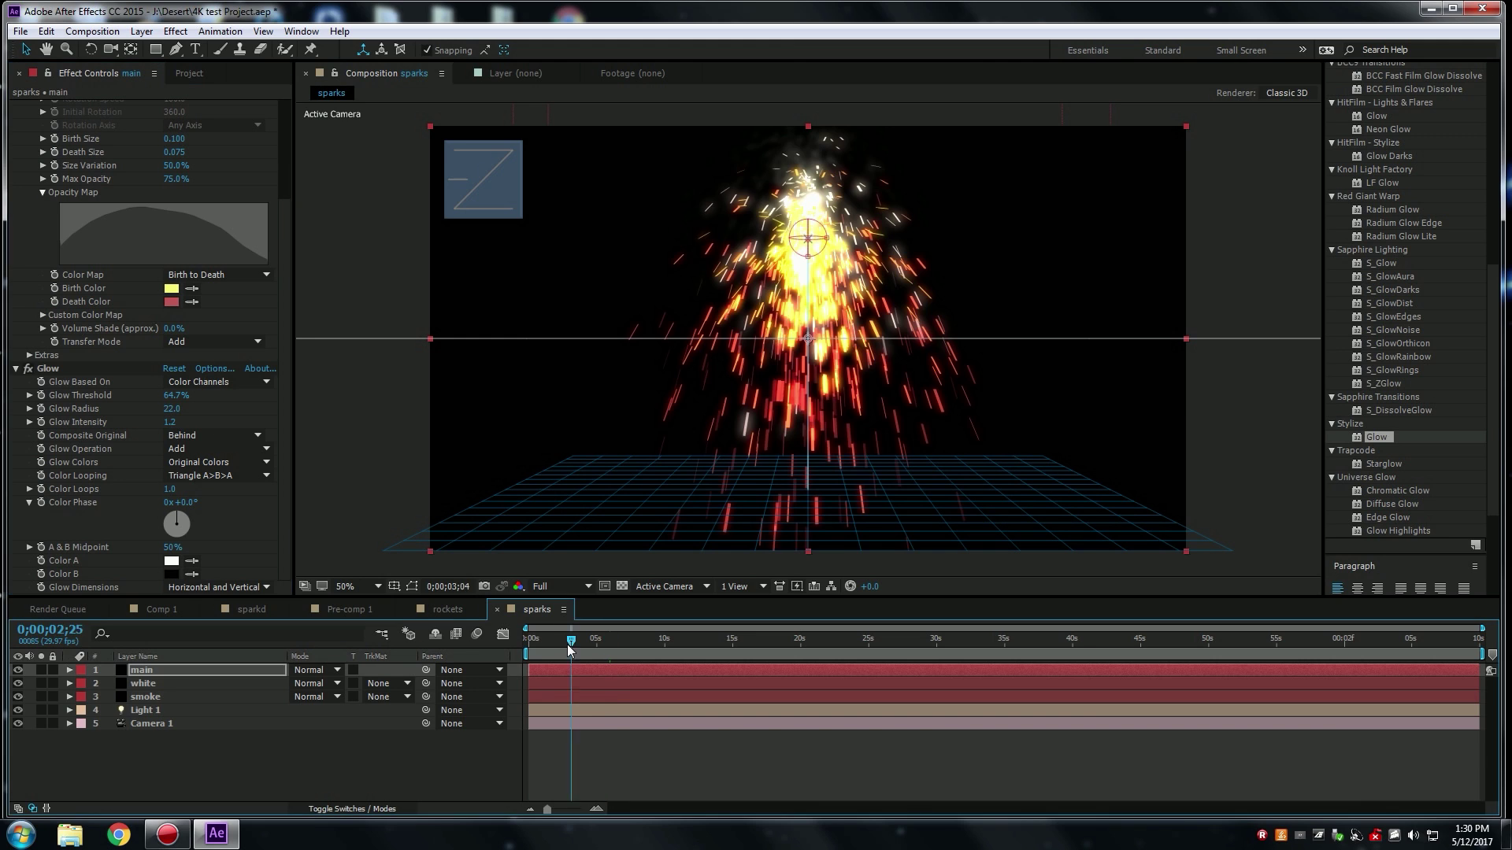
left_click_drag(589, 653, 685, 655)
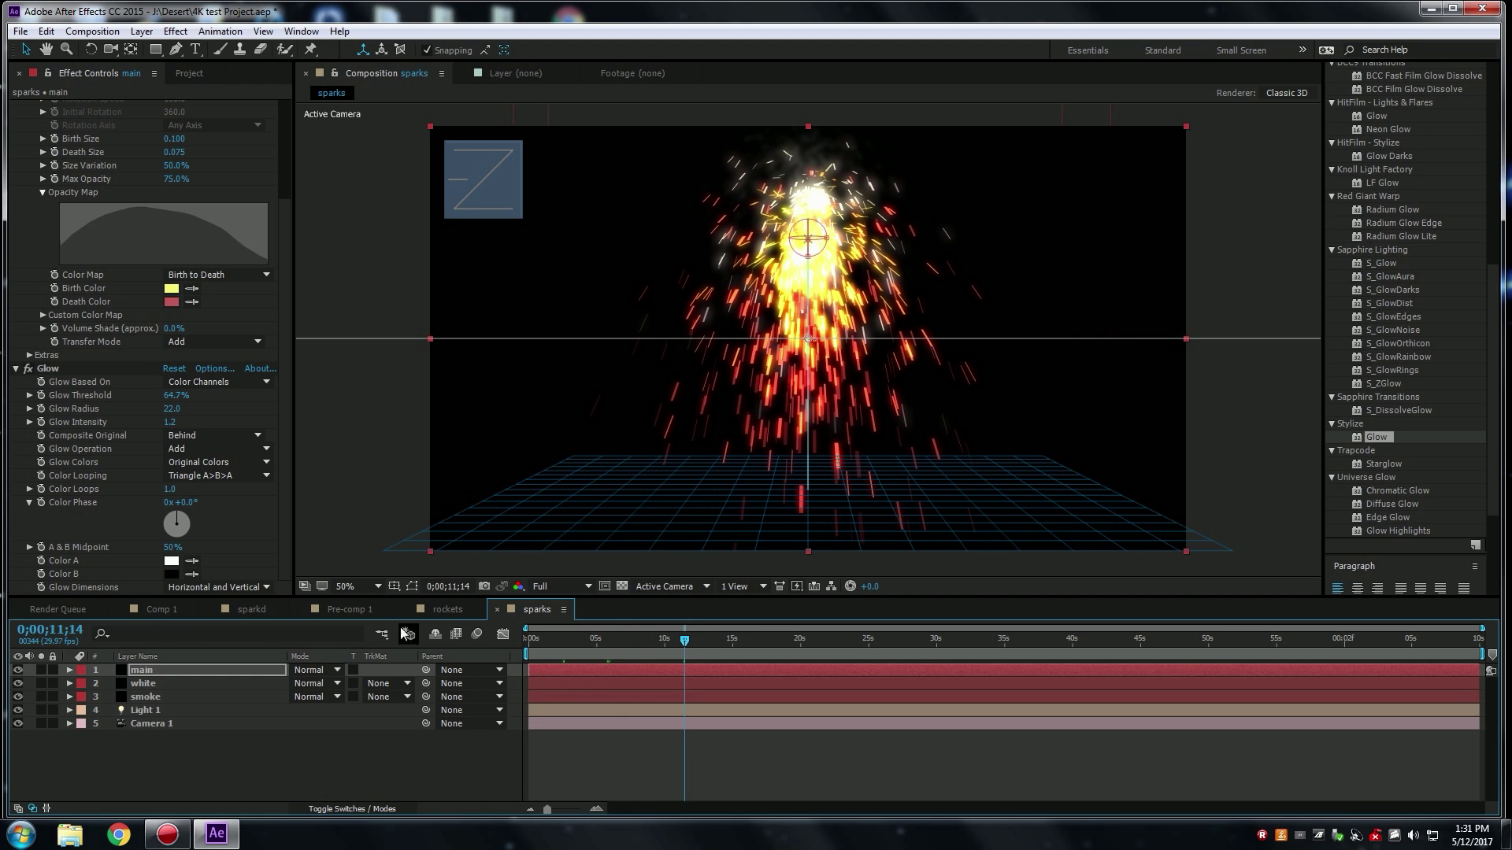
left_click_drag(661, 642, 614, 650)
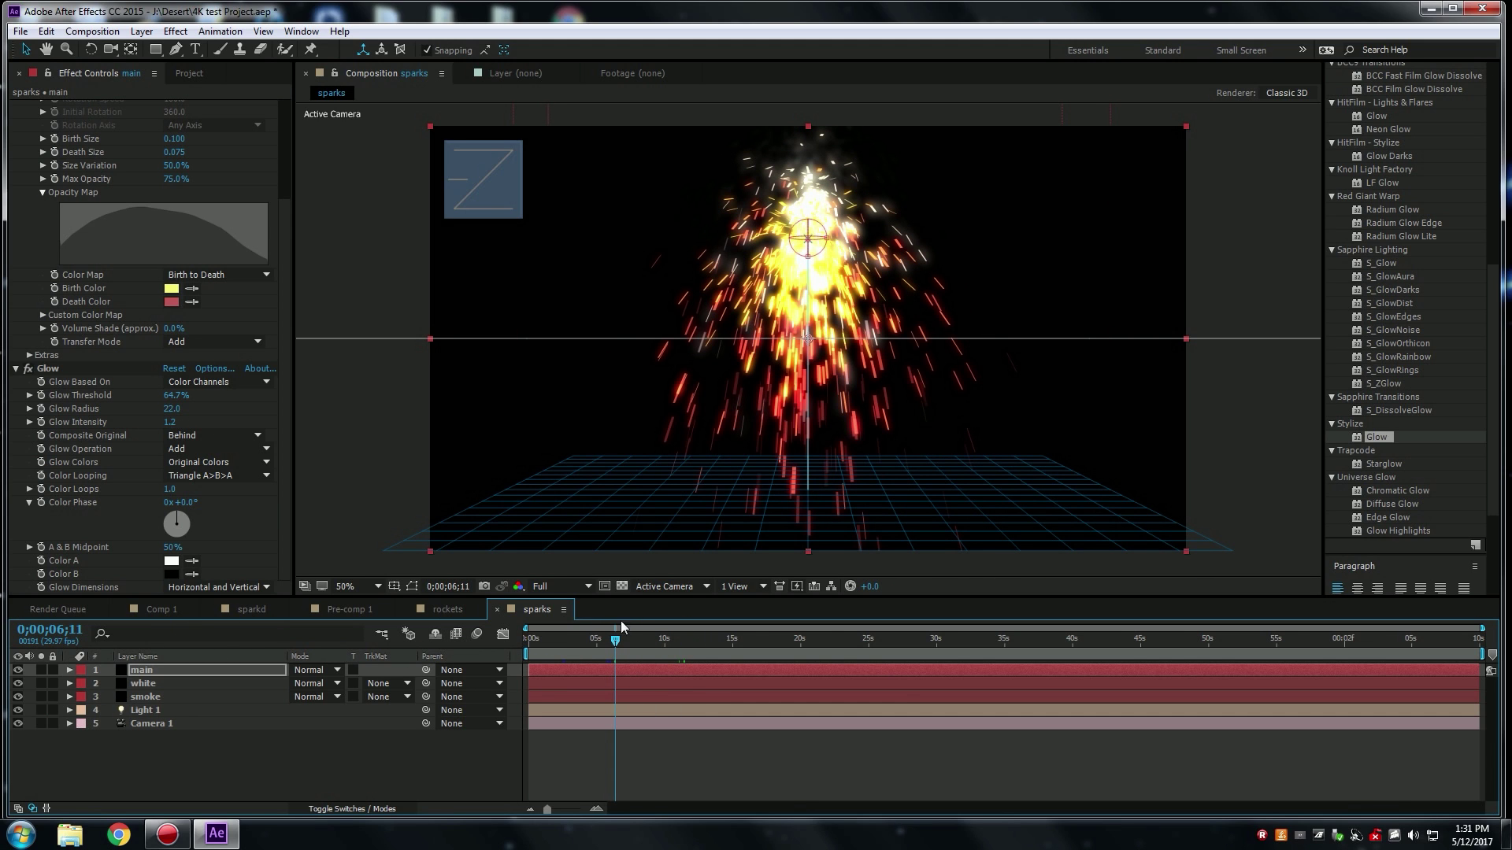
left_click_drag(615, 647, 529, 671)
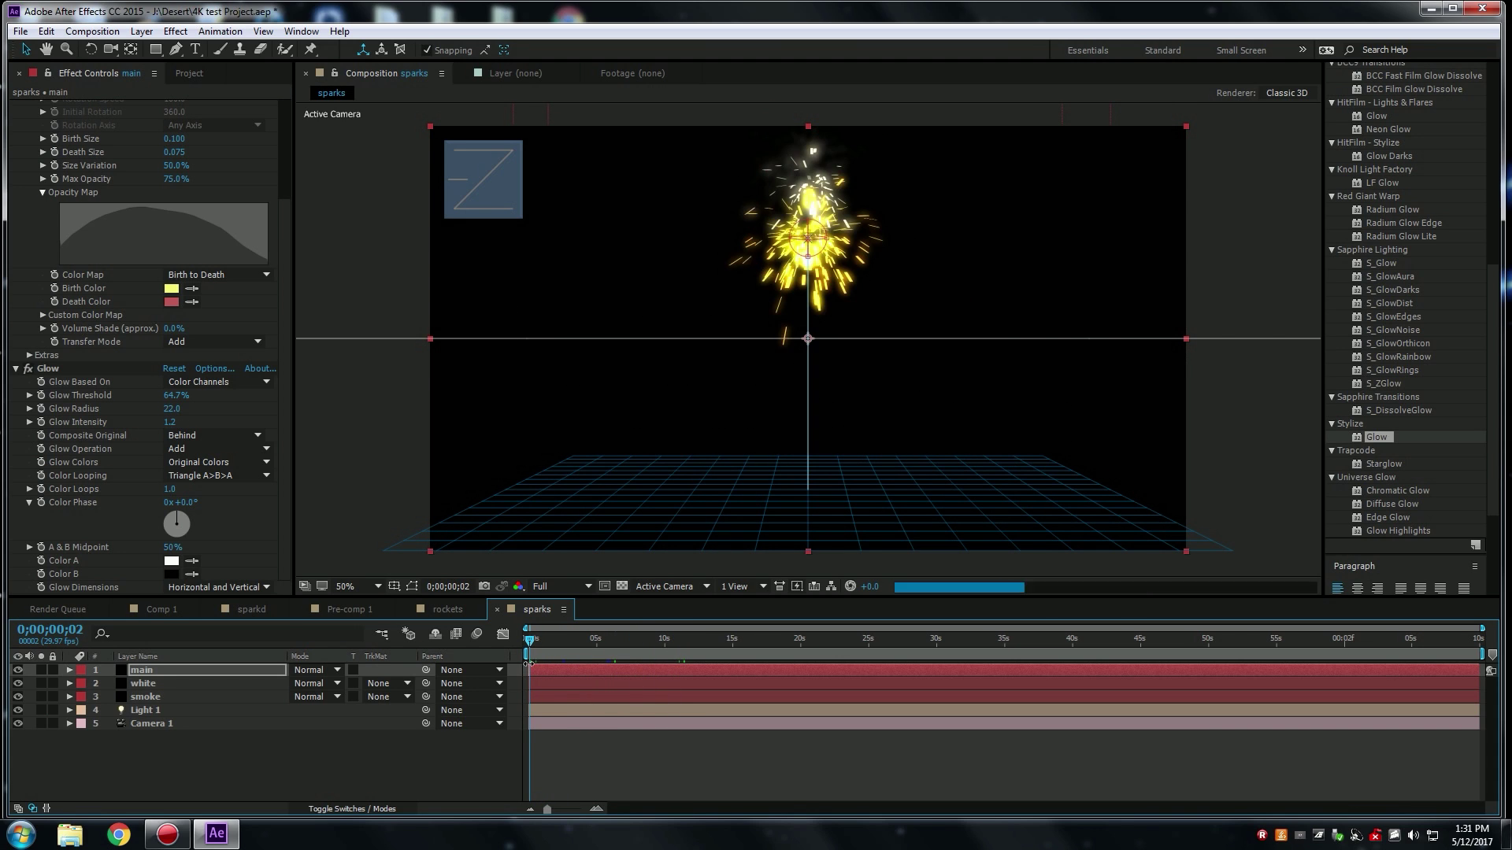
left_click_drag(531, 641, 549, 641)
left_click(301, 774)
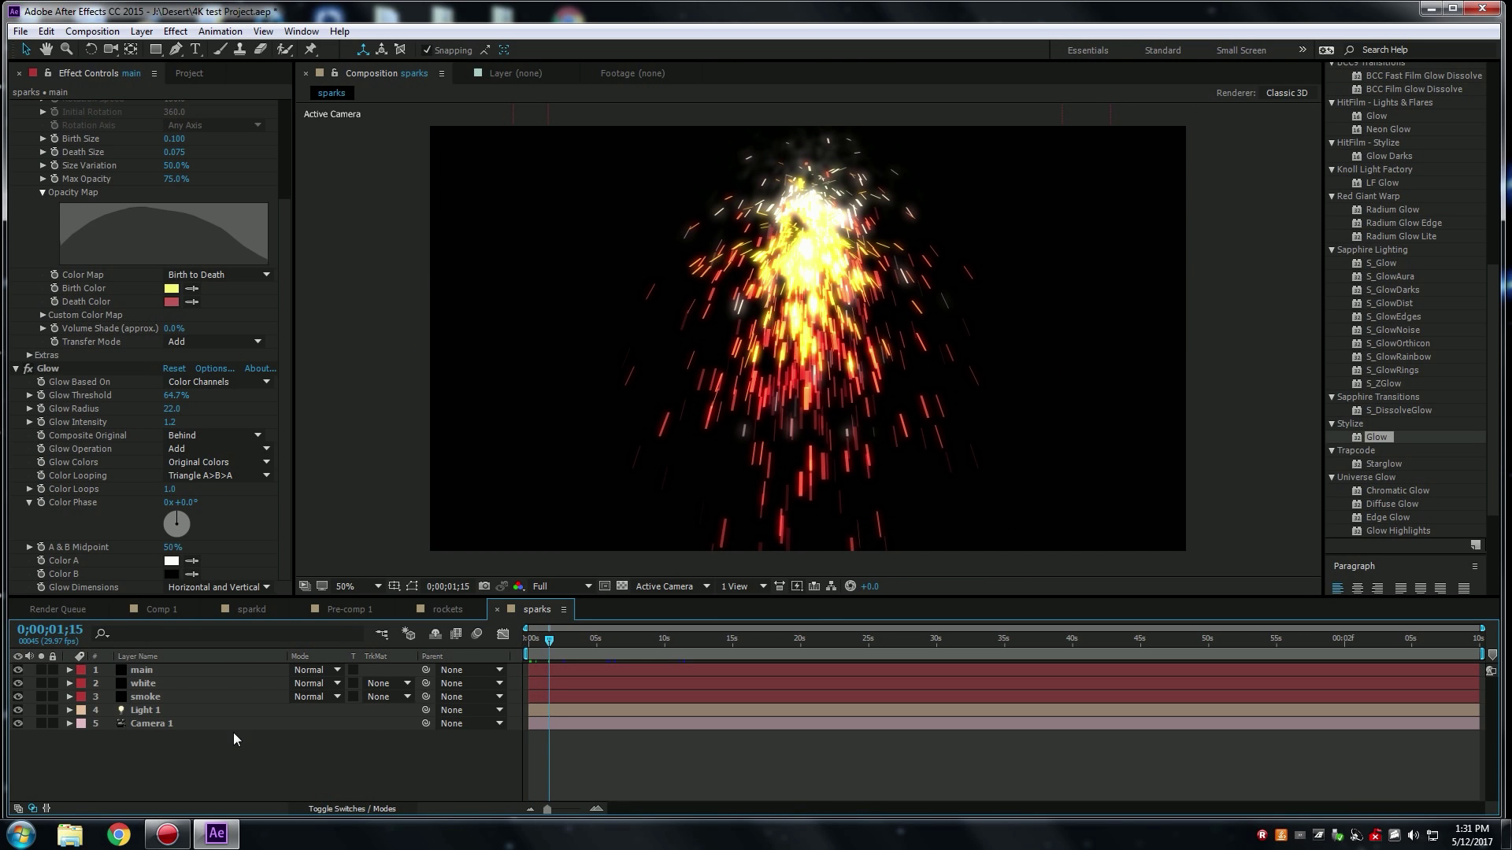
Pre-compose the main, white and smoke layers as "sparks pre", moving all attributes, and preview at 0;00;00;17.
left_click(197, 668)
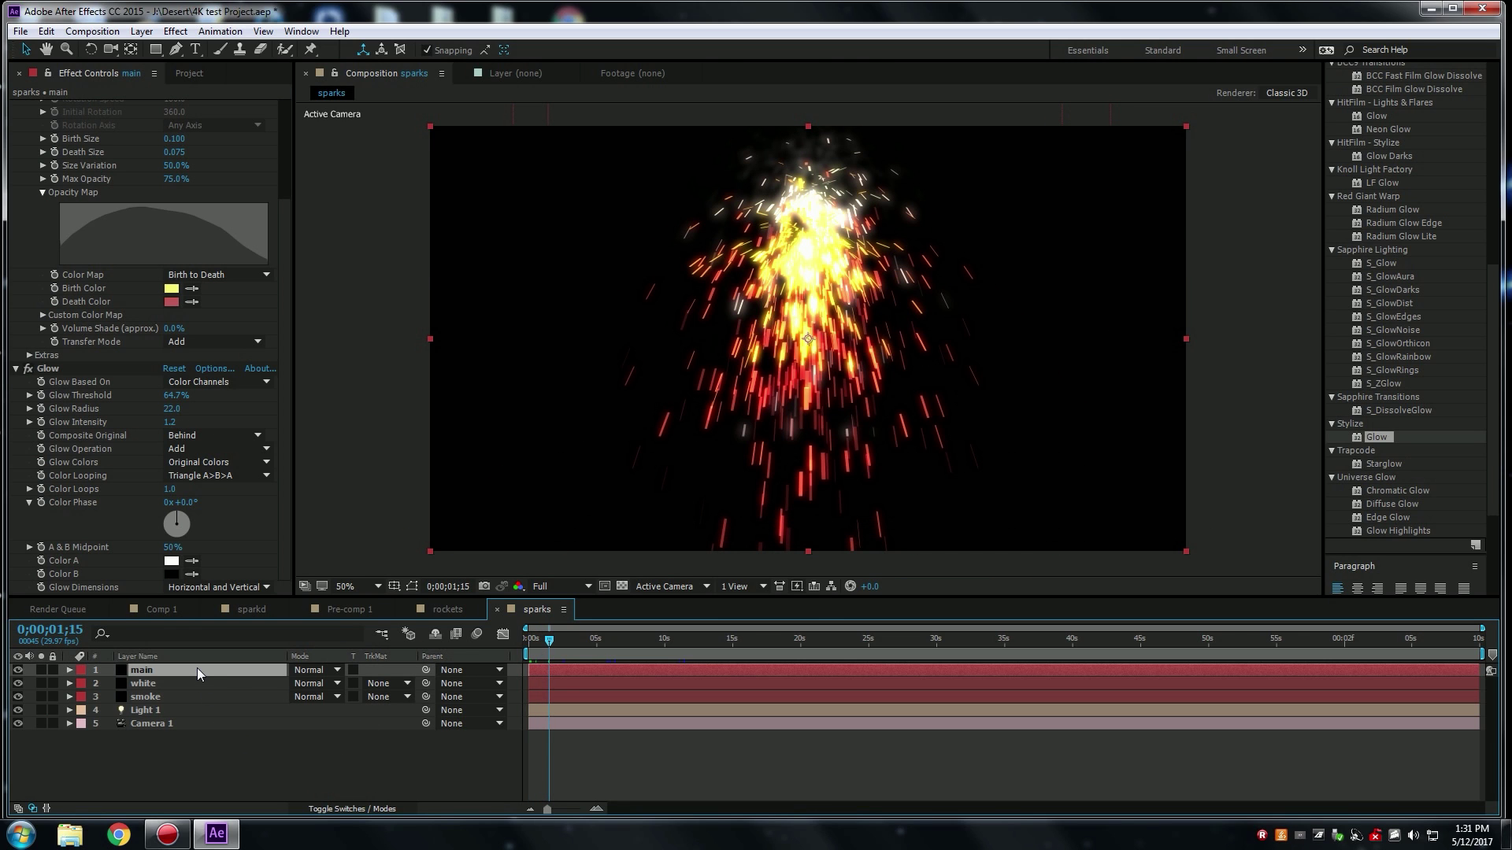
left_click(192, 681, "ctrl")
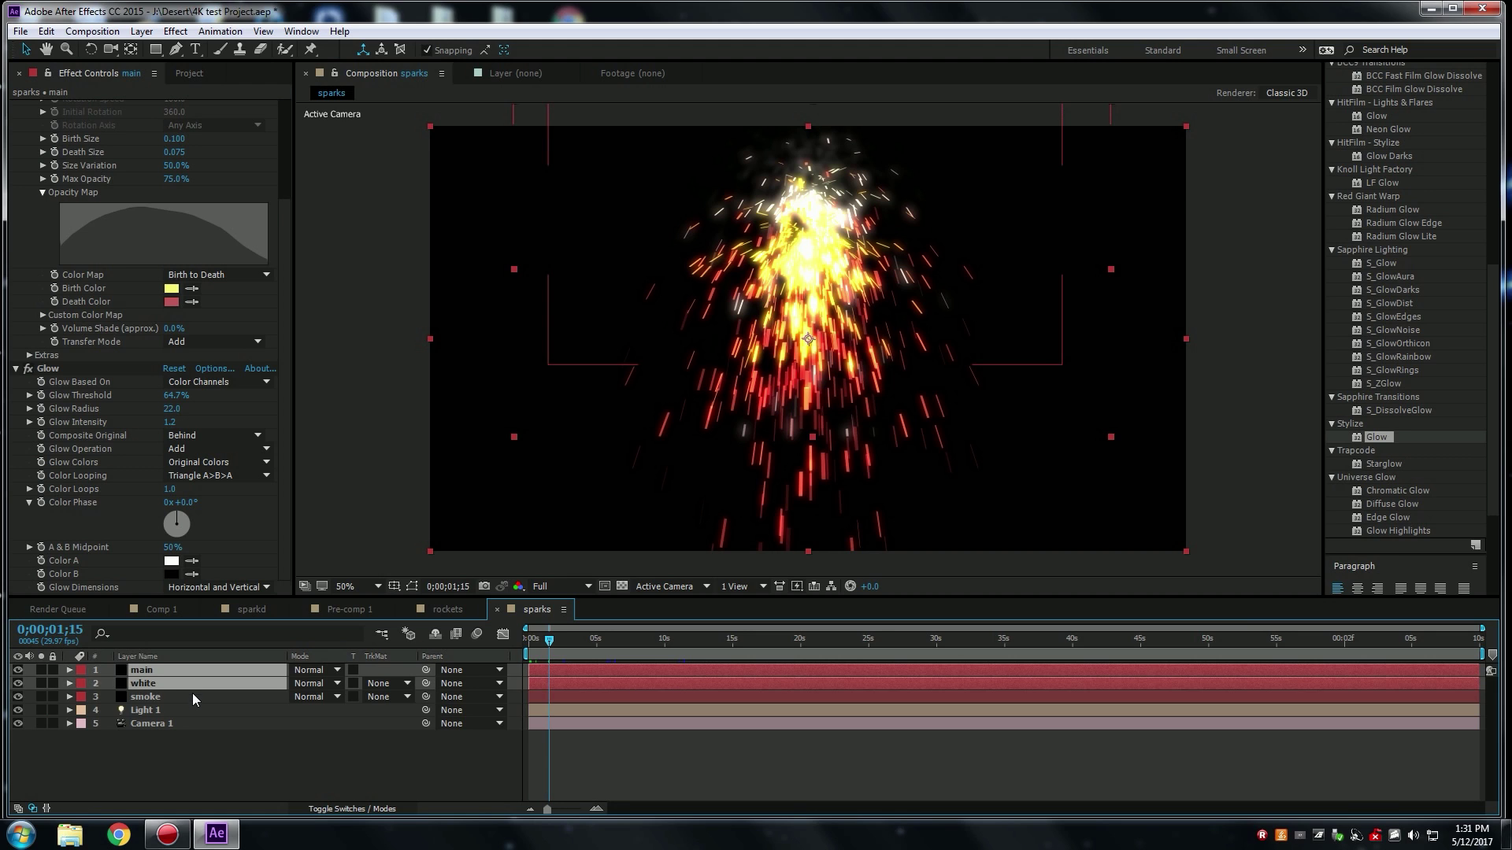
left_click(193, 694, "ctrl")
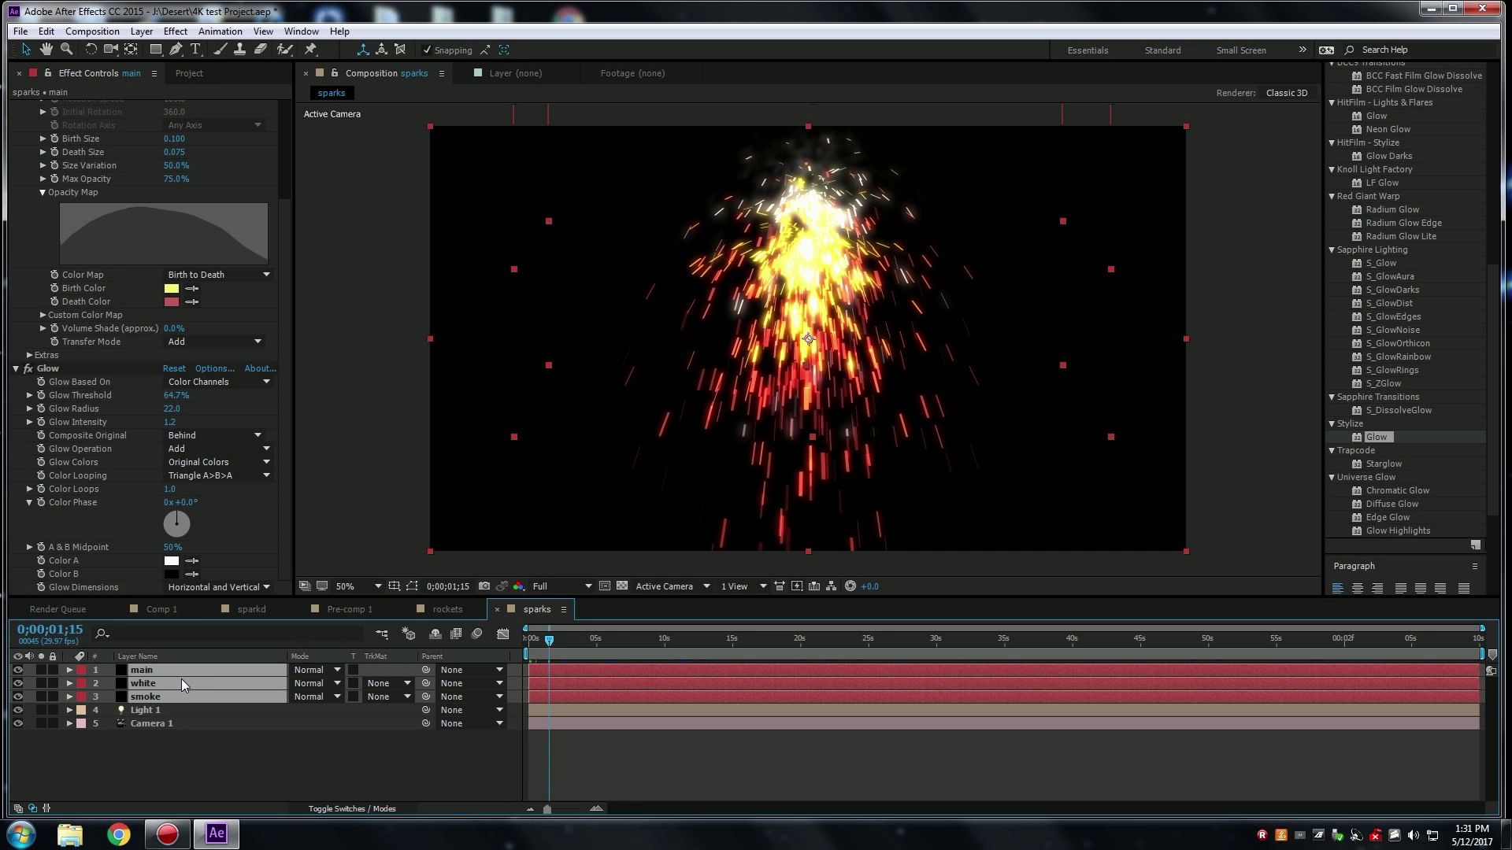
right_click(182, 679)
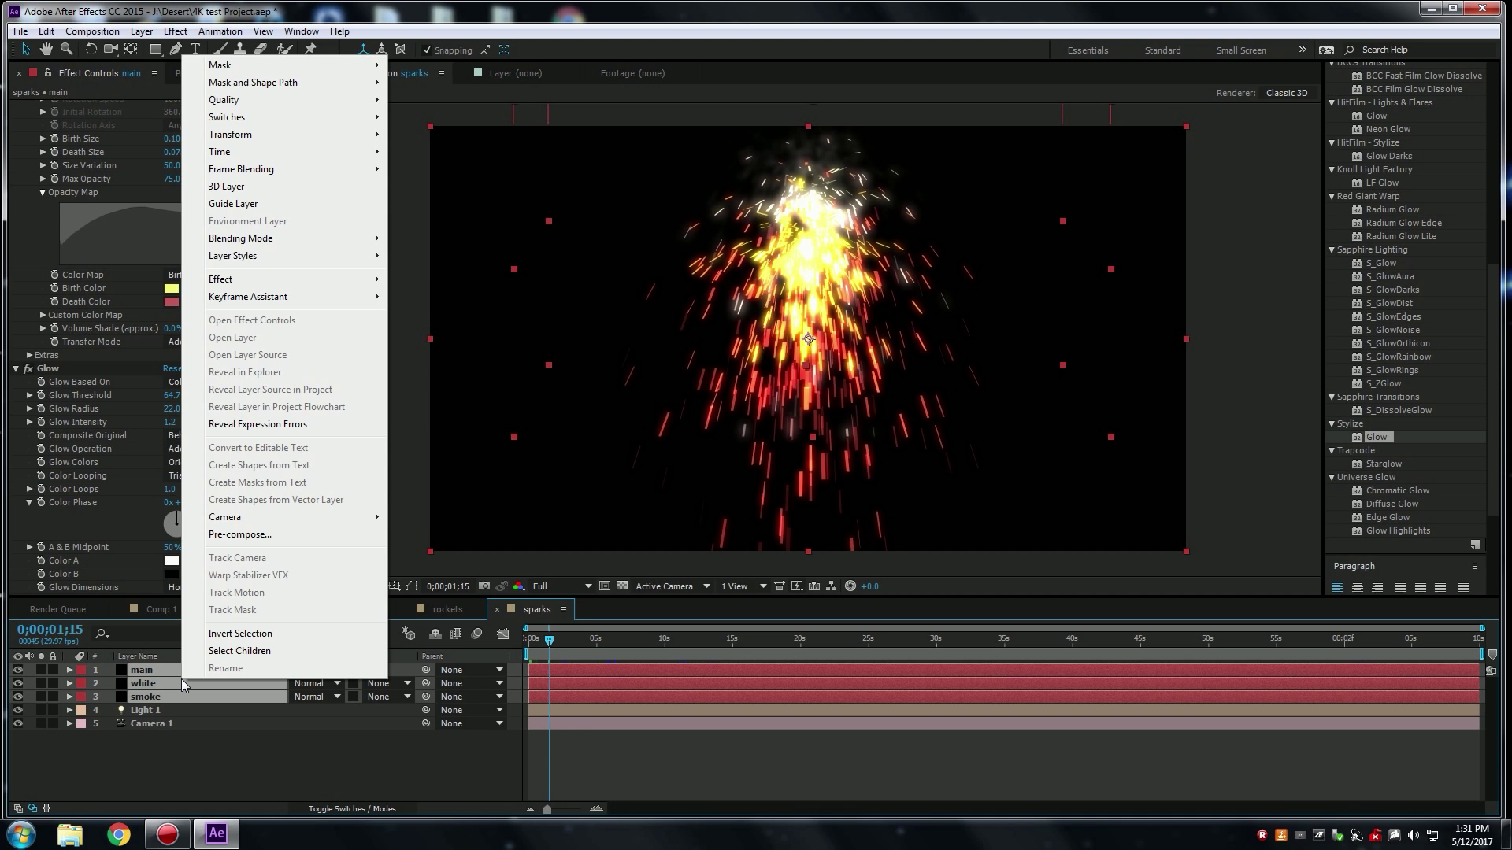
left_click(230, 533)
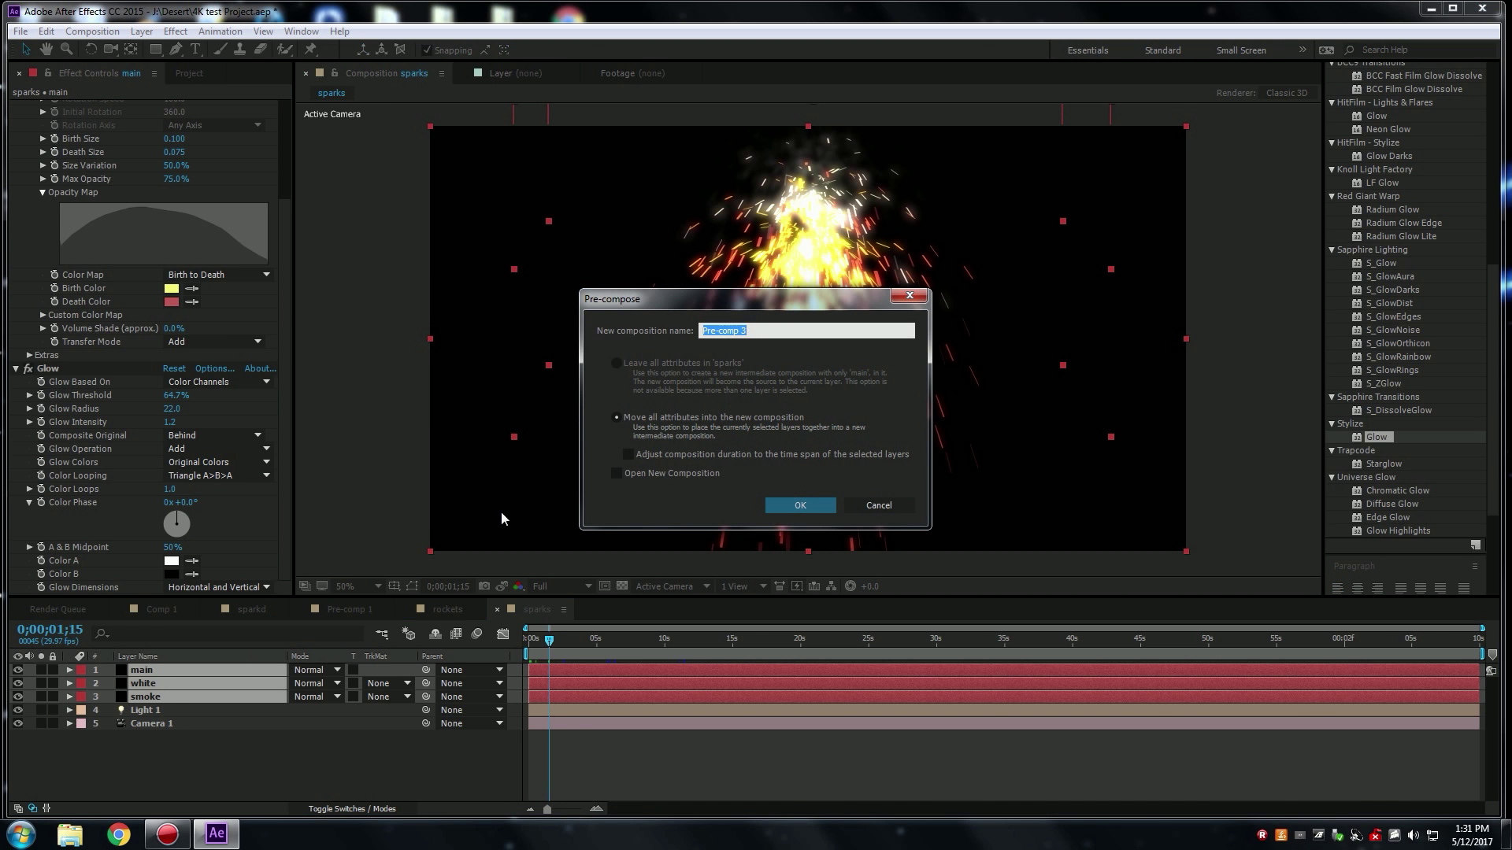
type("sparks pre")
left_click(784, 504)
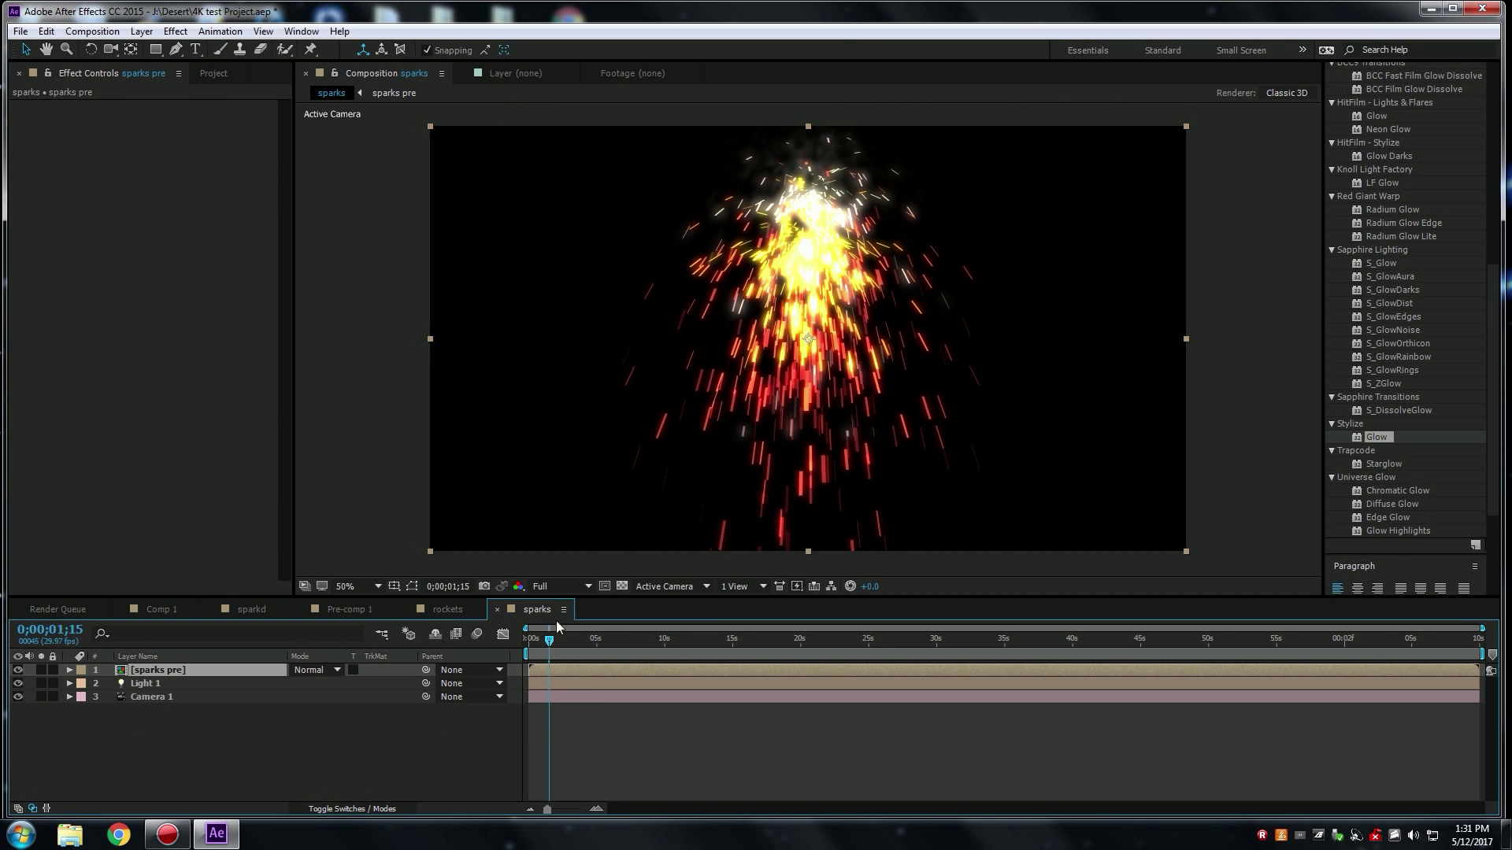
left_click_drag(555, 646, 536, 642)
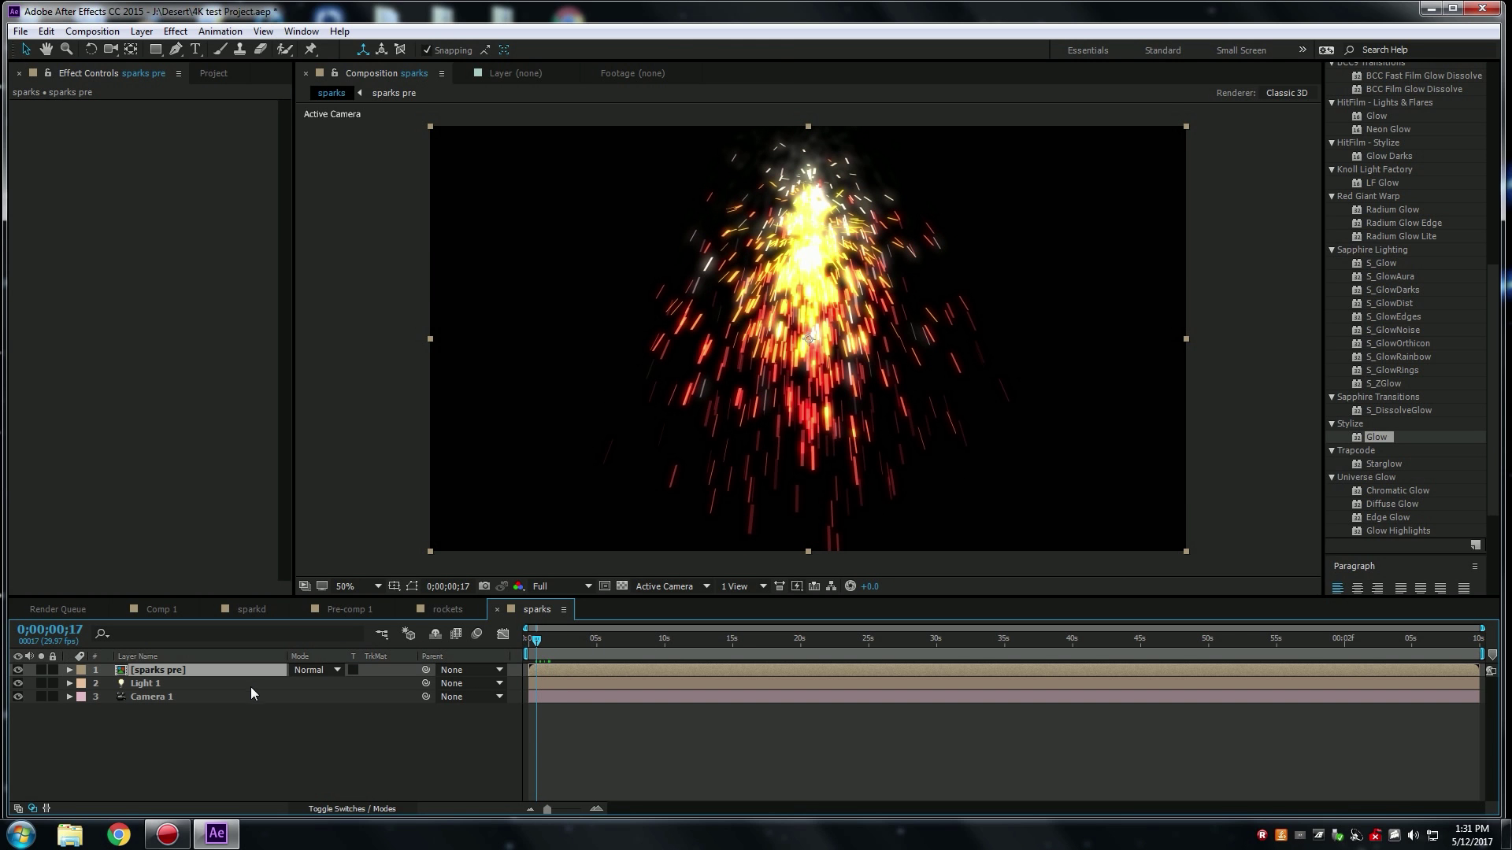
Copy Light 1 and Camera 1 from the sparks composition and paste them into the sparks pre composition.
left_click(227, 683)
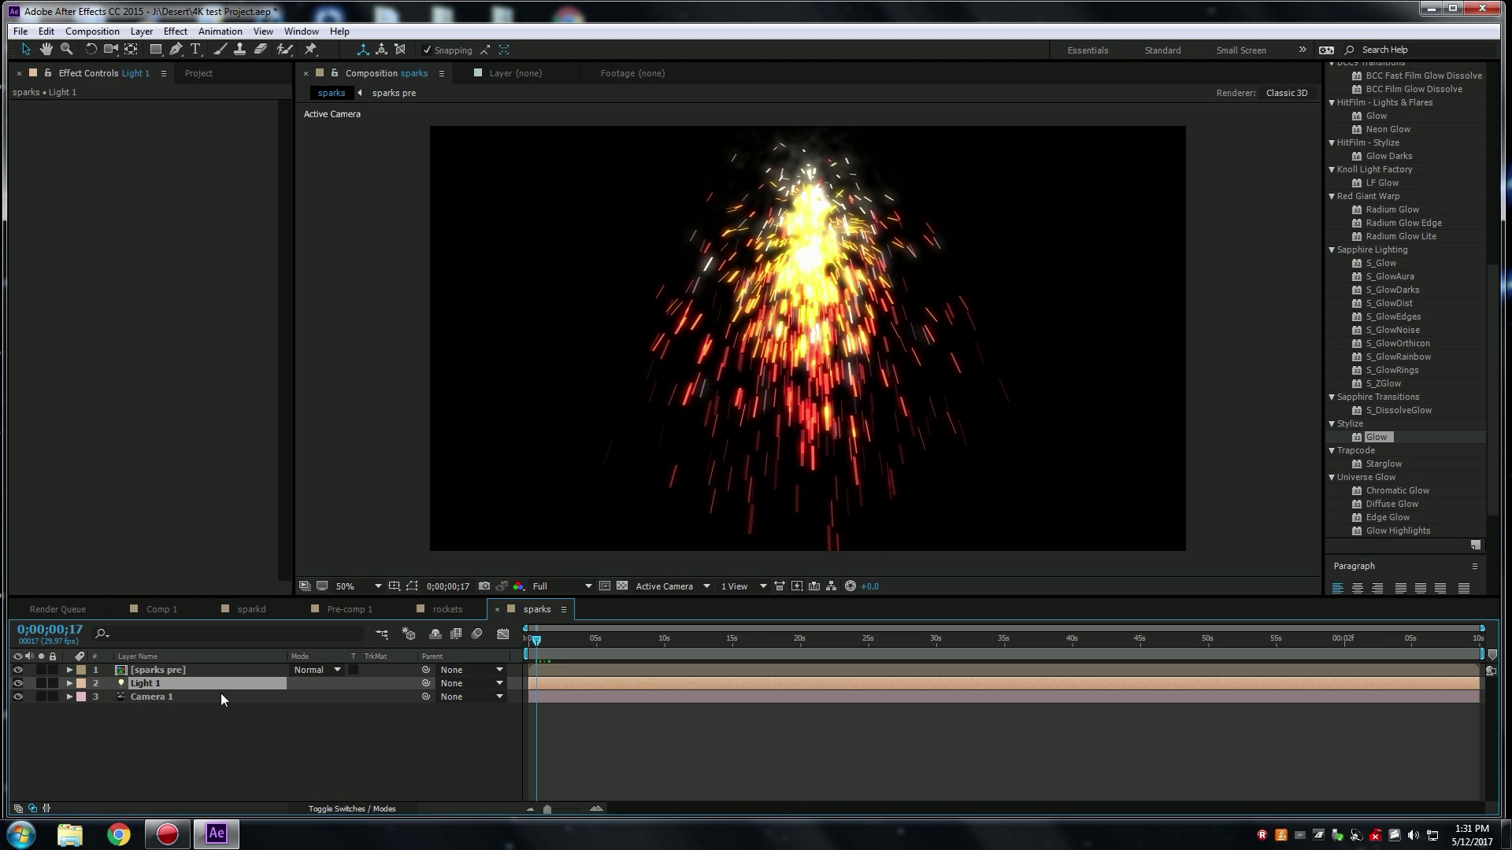
left_click(220, 693, "shift")
right_click(220, 693)
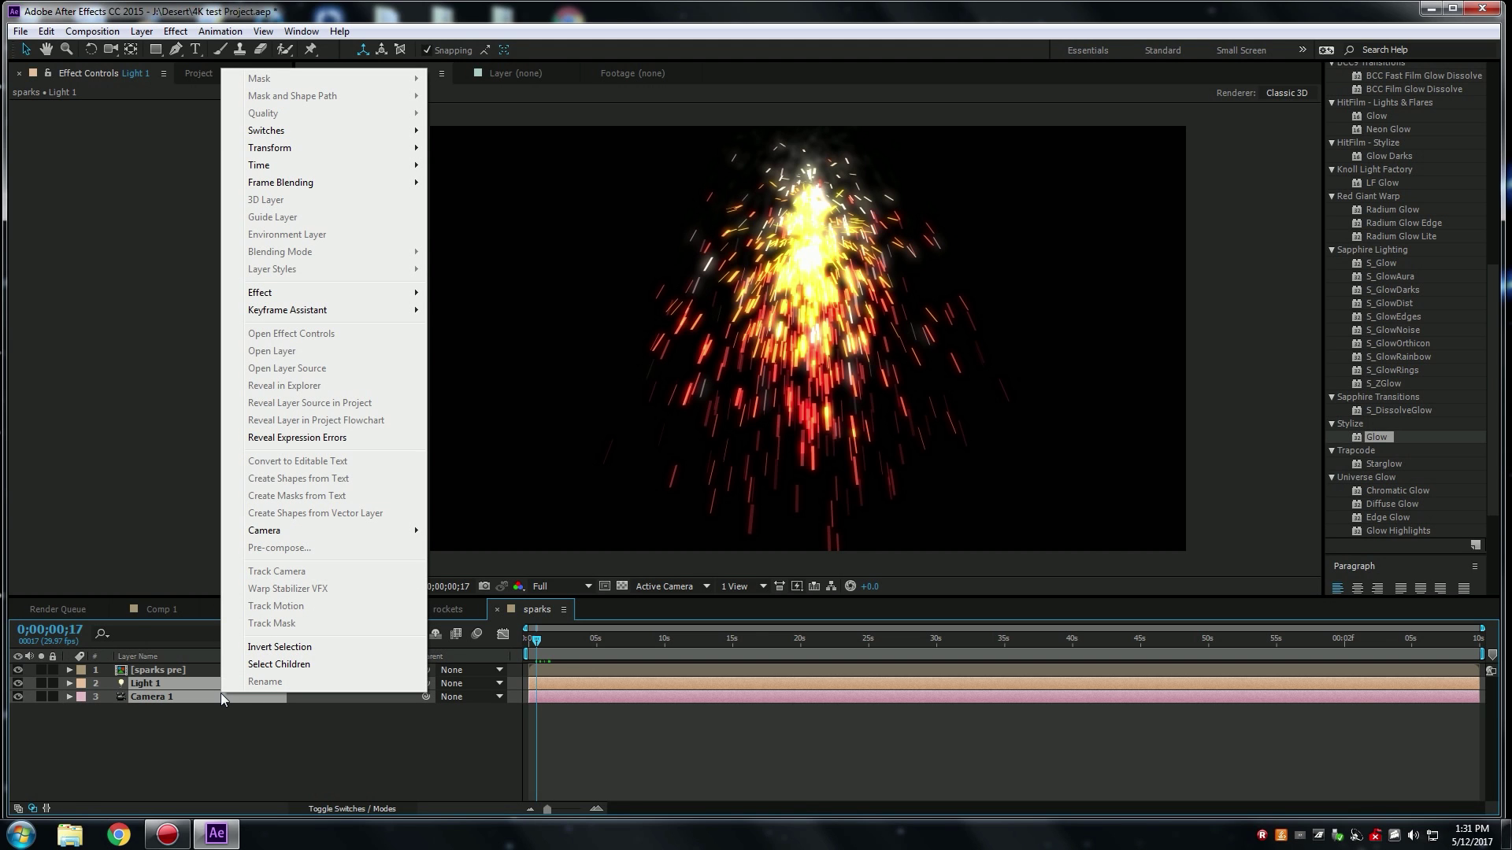
left_click(51, 32)
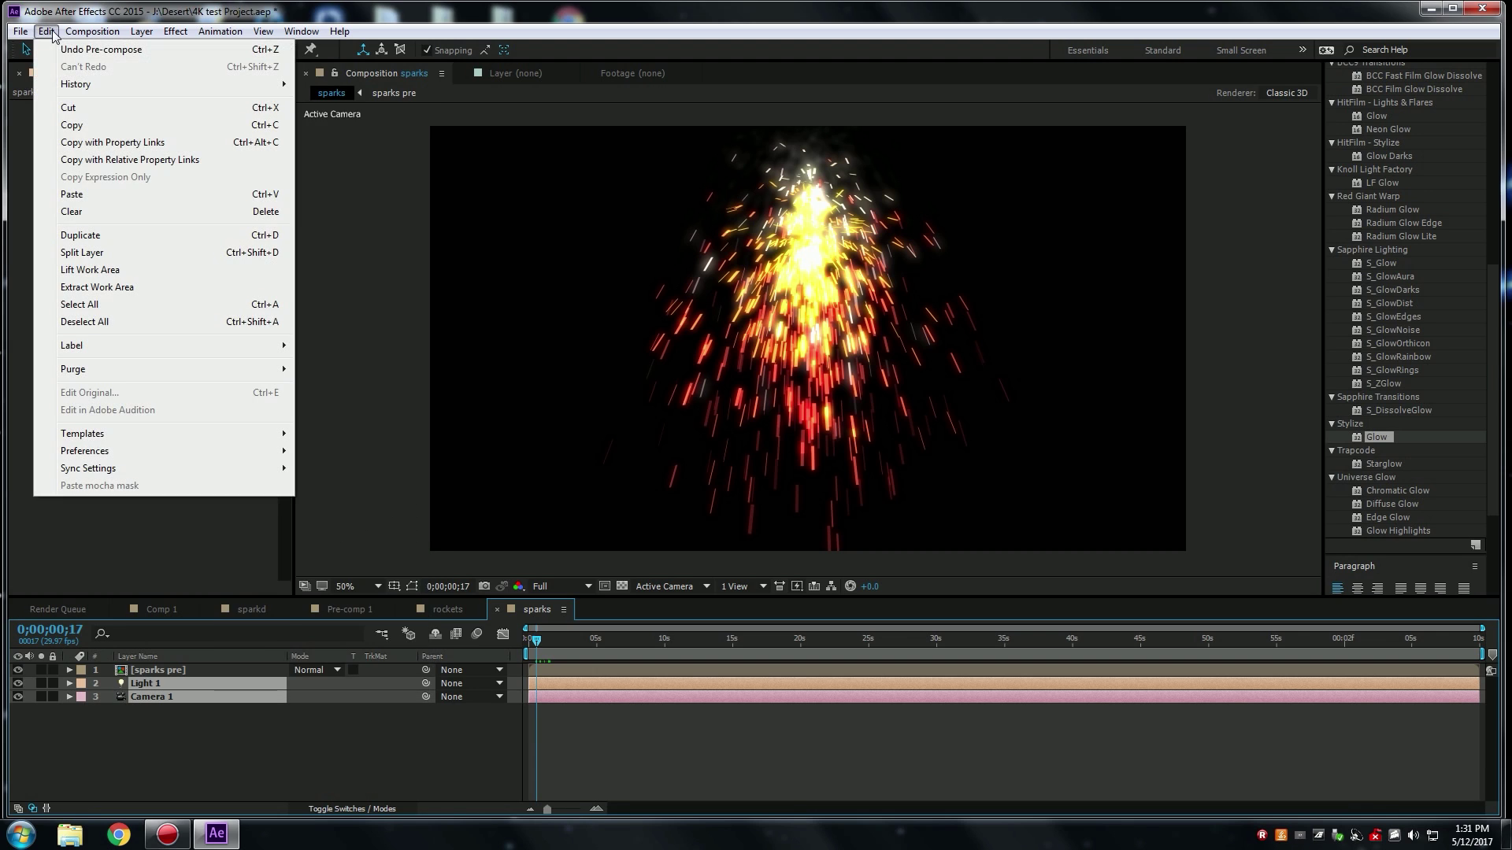
left_click(79, 128)
left_click(547, 670)
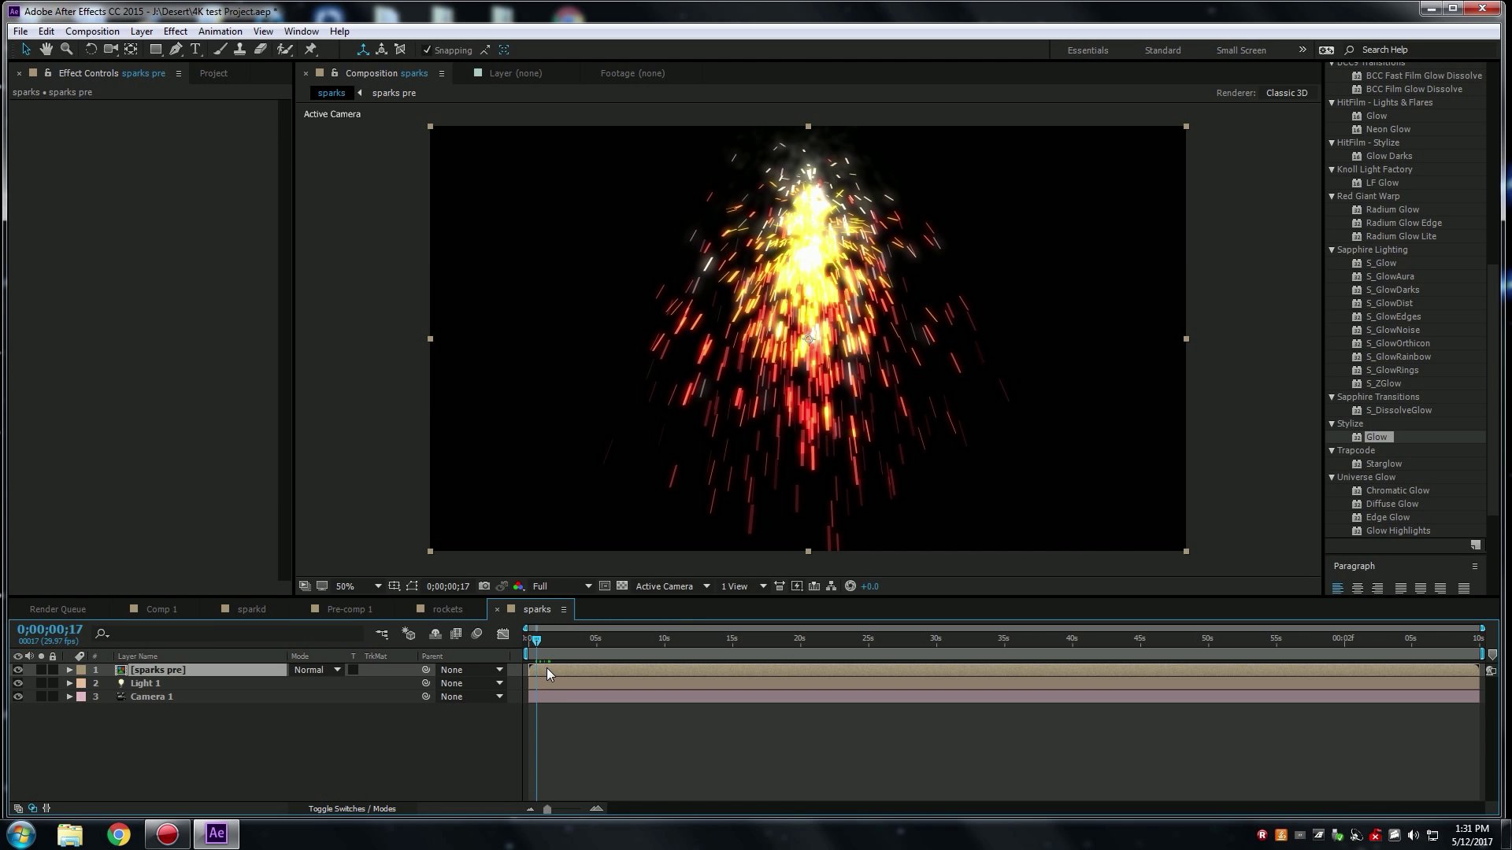
double_click(546, 668)
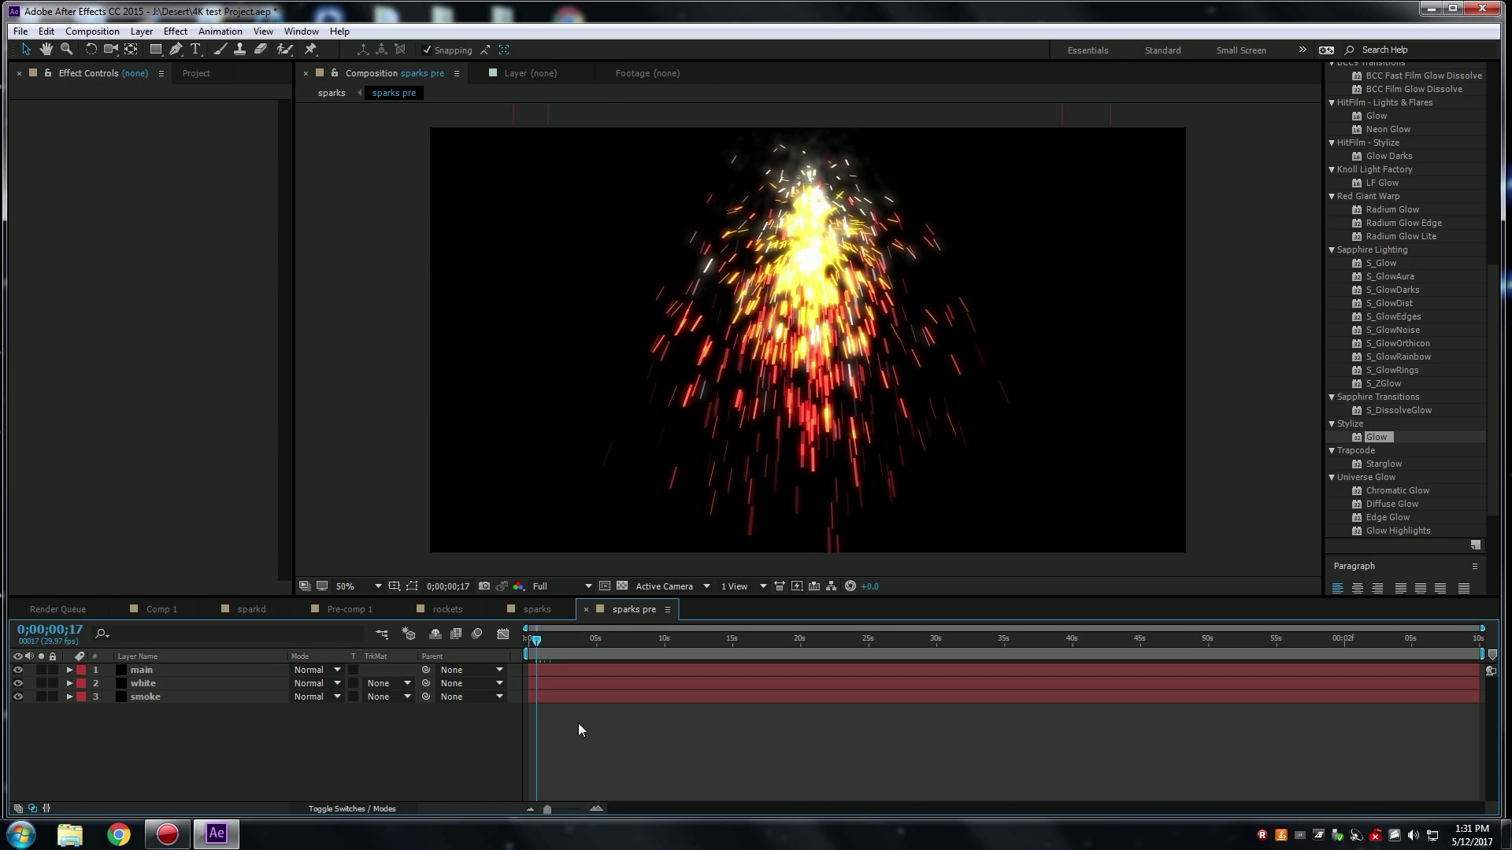
left_click(46, 31)
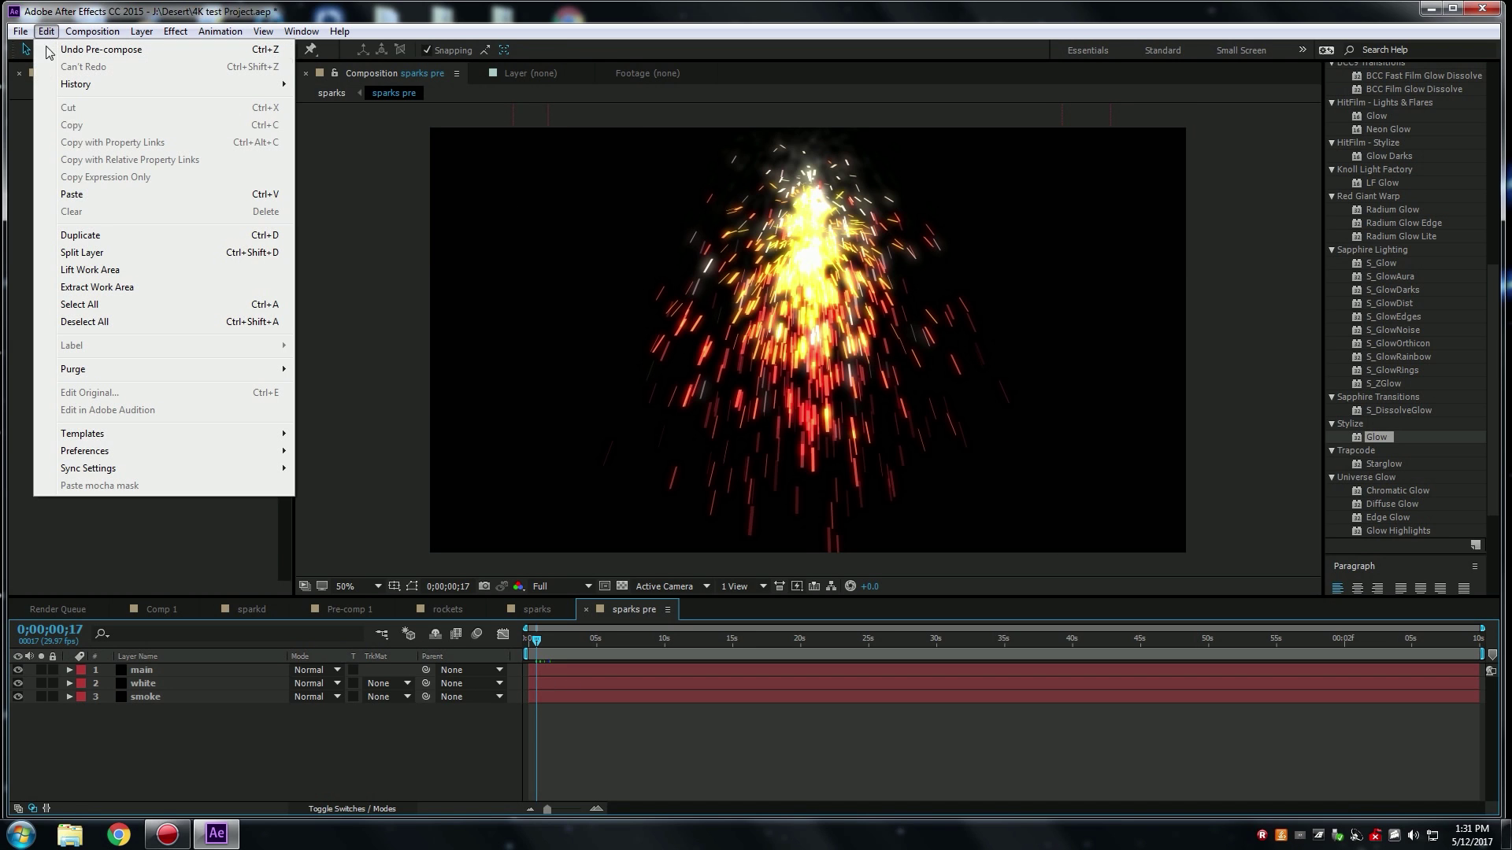
left_click(77, 192)
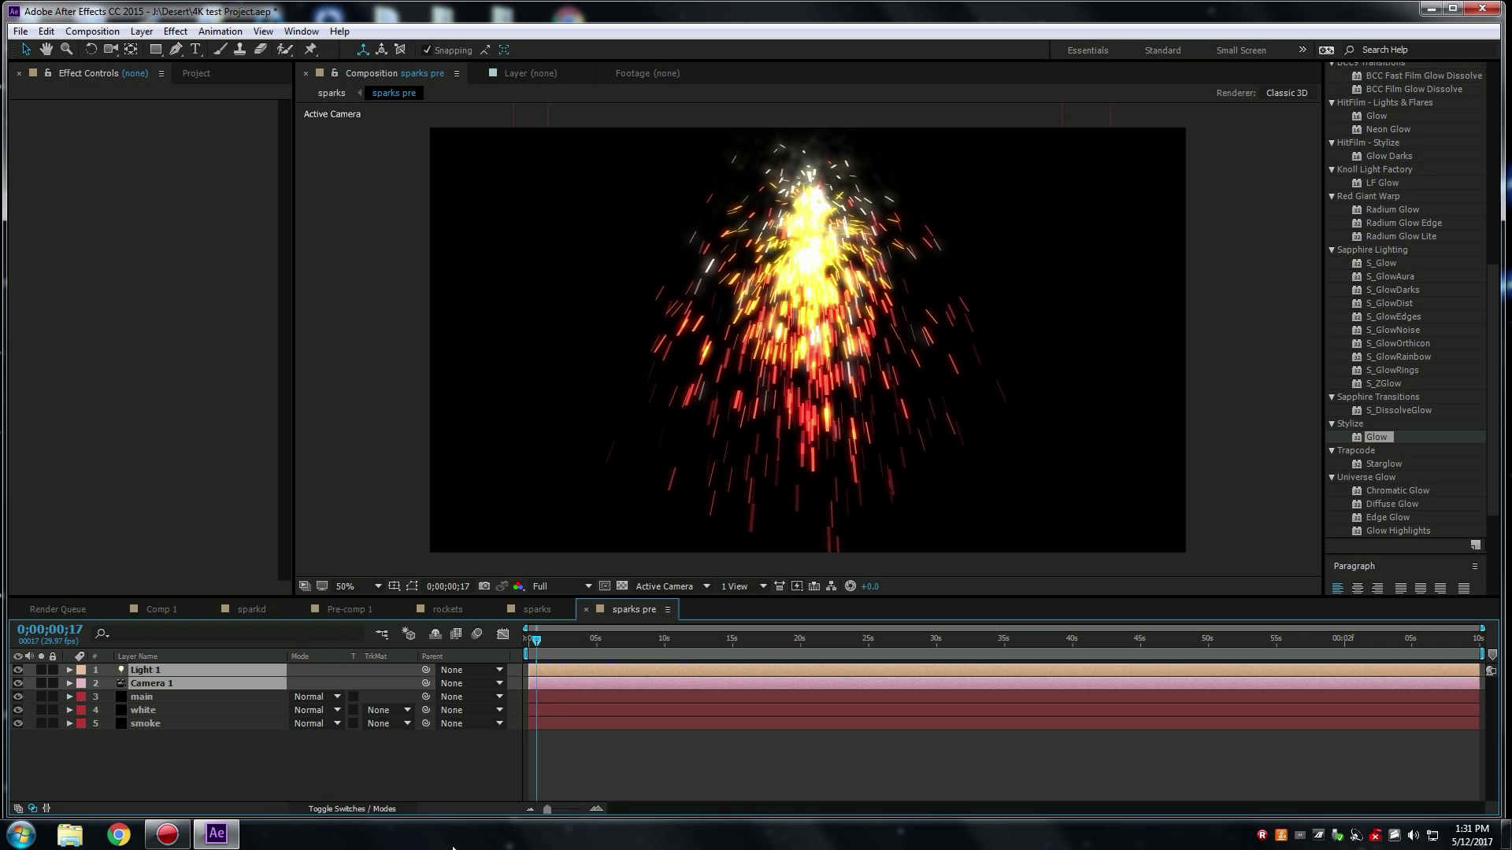
left_click(204, 768)
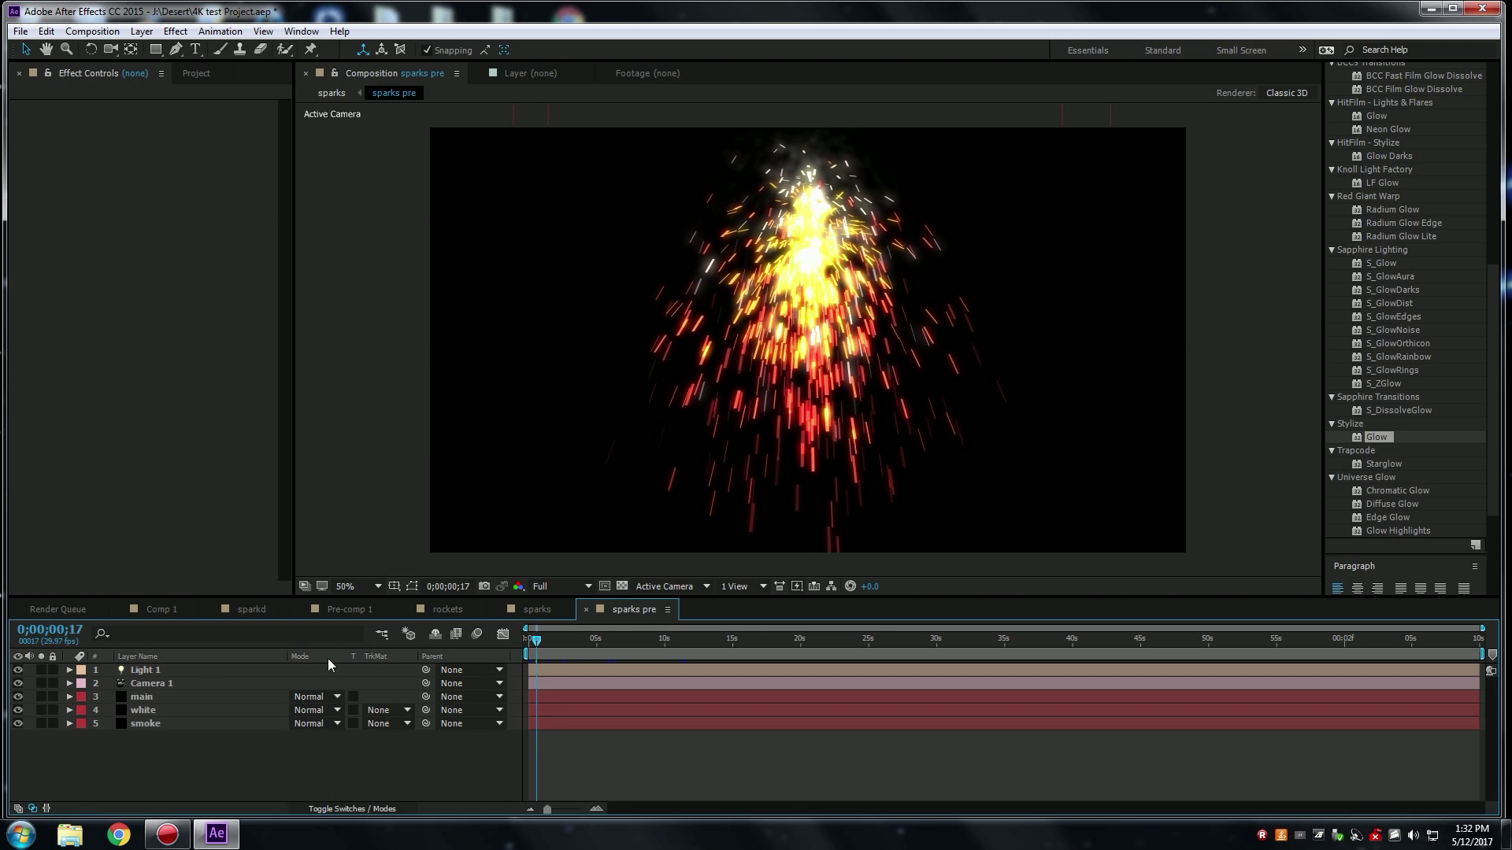
Return to the sparks composition and scrub through the pre-composed sparks up to 0;00;08;00.
left_click(526, 614)
left_click(542, 640)
left_click_drag(542, 640, 549, 669)
key("comma")
key("period")
left_click_drag(556, 650, 637, 650)
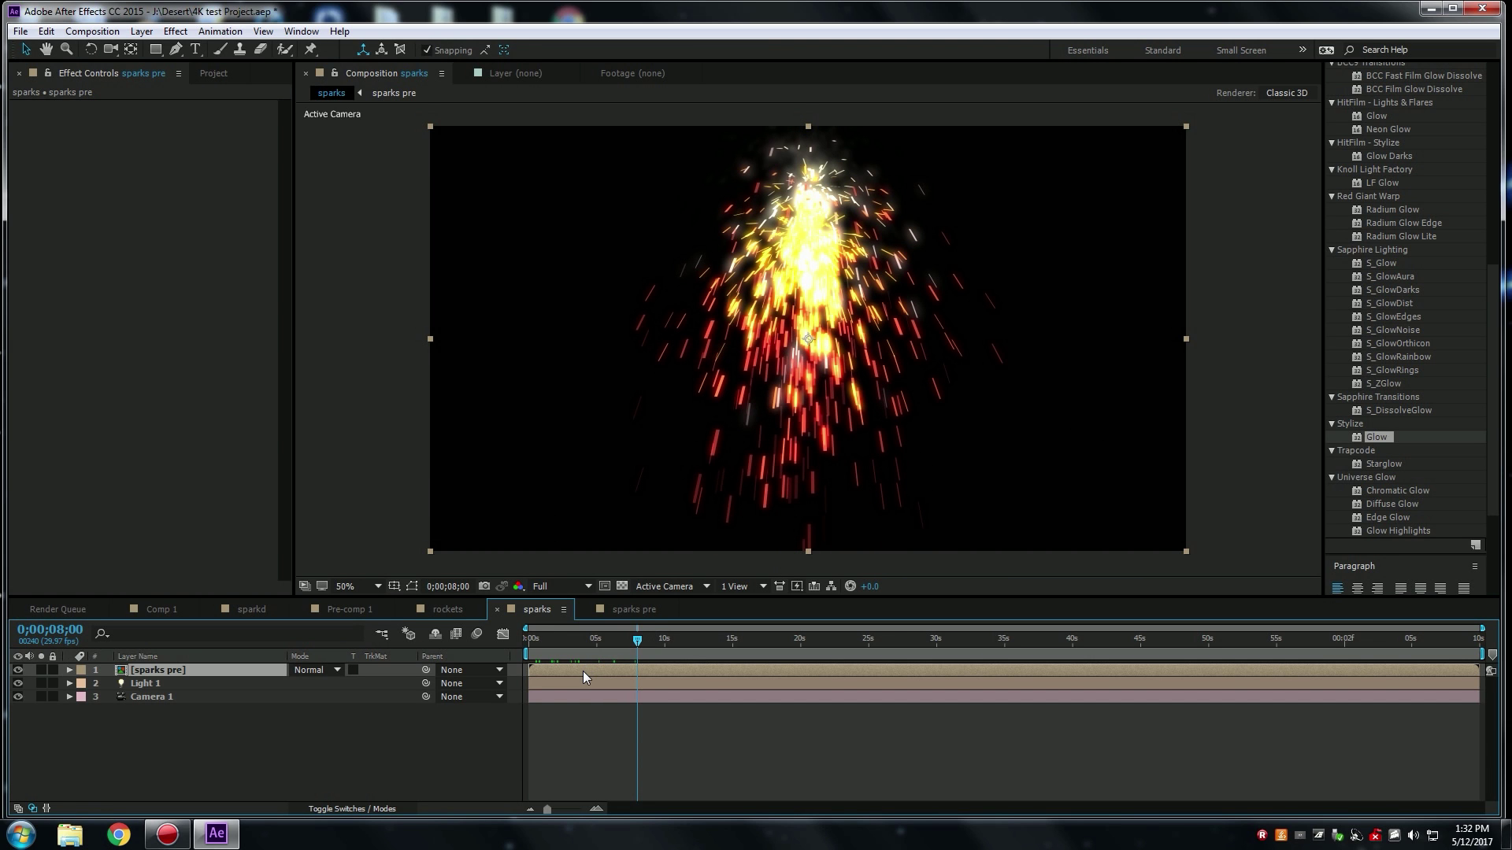
Draw a closed Pen tool mask around the whole spark burst on the sparks pre layer, extending above the frame's upper edge.
left_click(177, 49)
key("comma")
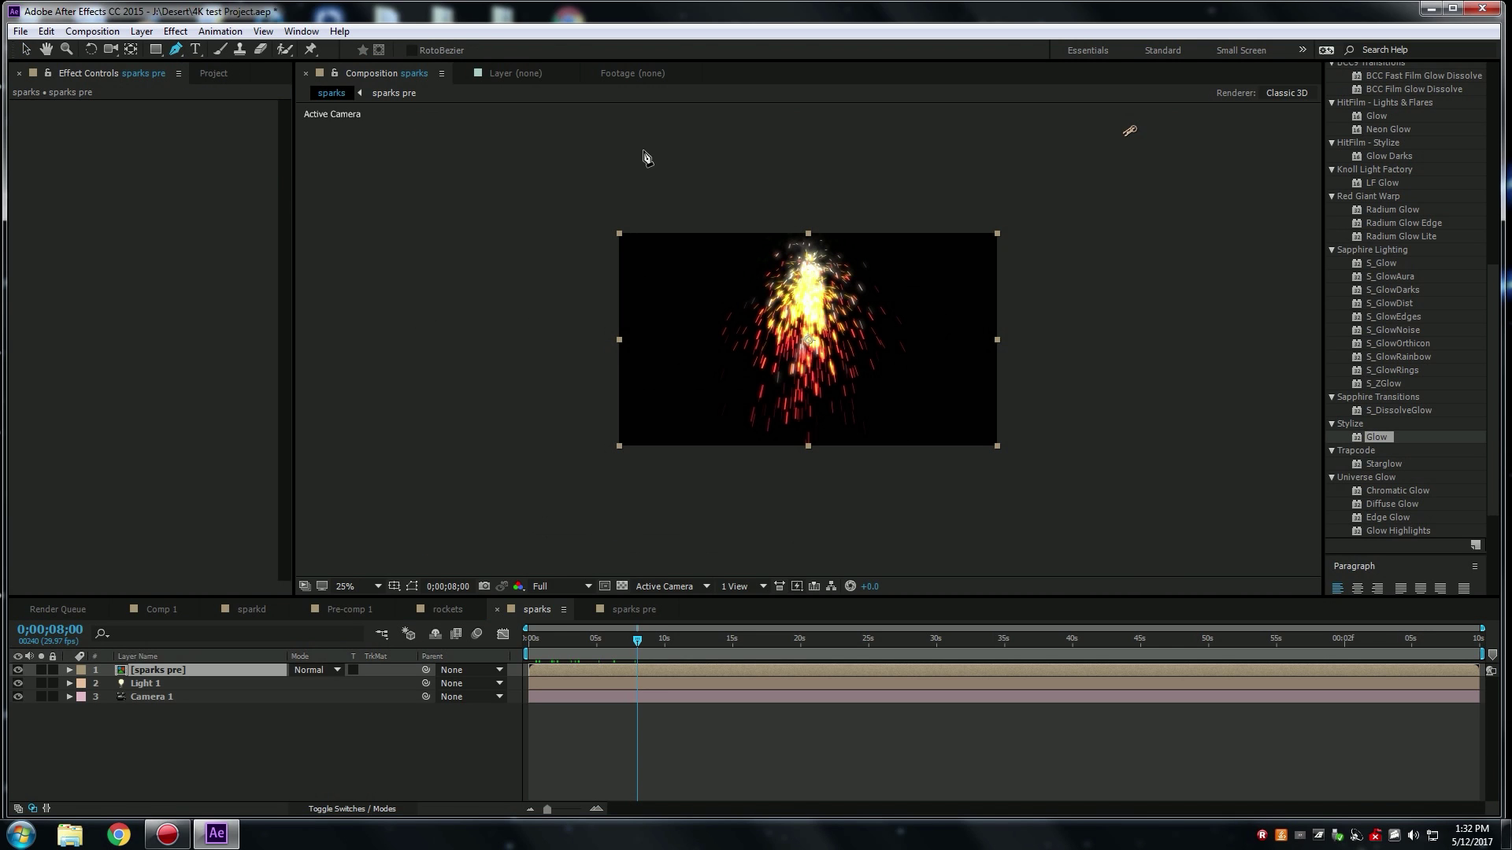
left_click(760, 221)
left_click(700, 280)
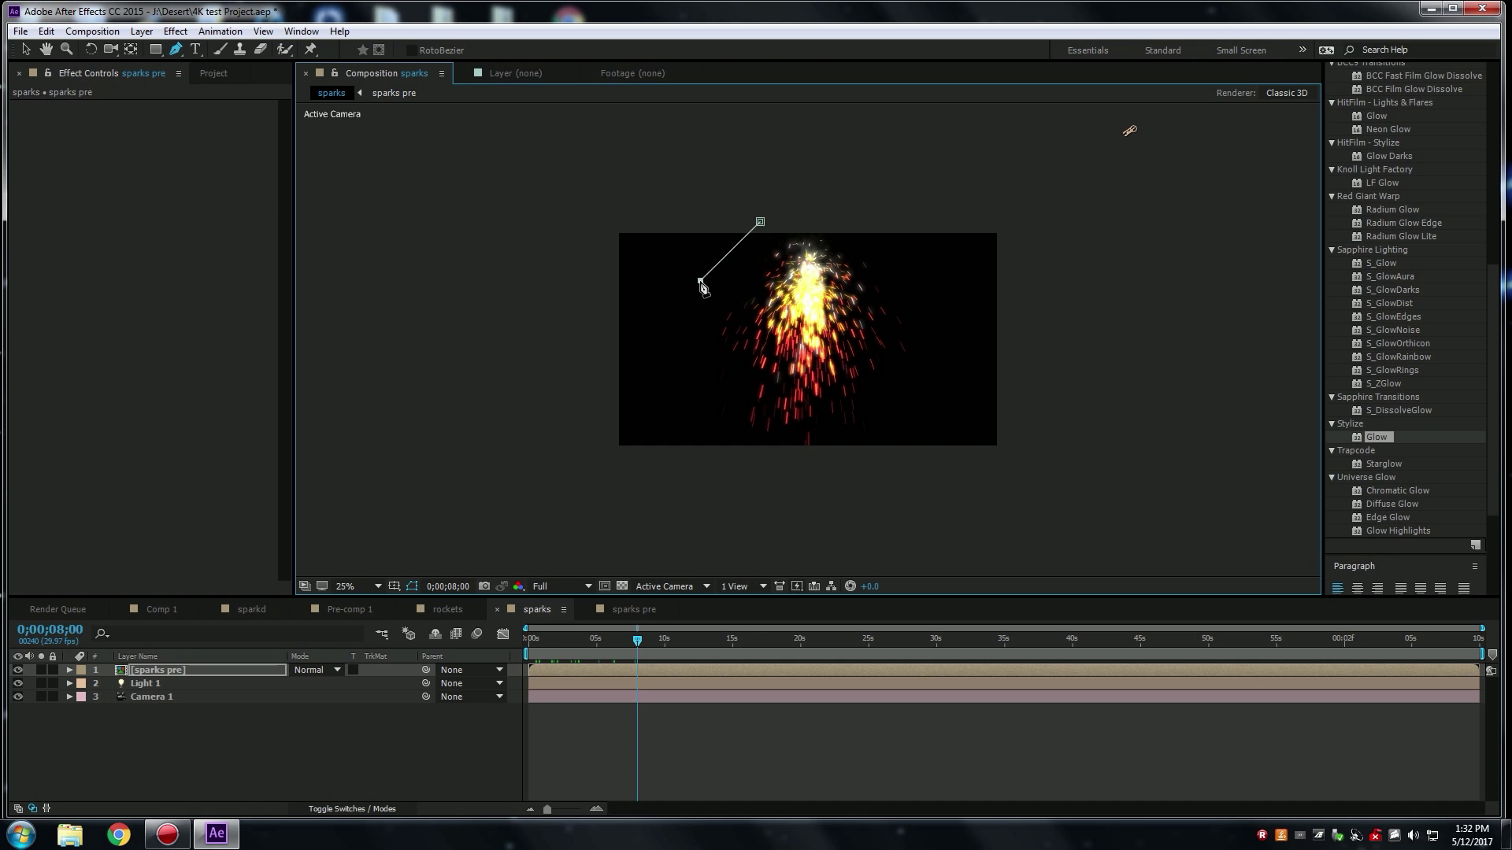
left_click(702, 351)
left_click(711, 392)
left_click(741, 422)
left_click(777, 436)
left_click(807, 439)
left_click(830, 434)
left_click(862, 423)
left_click(912, 388)
left_click(938, 333)
left_click(955, 257)
left_click(933, 221)
left_click(841, 210)
left_click(793, 207)
left_click(771, 208)
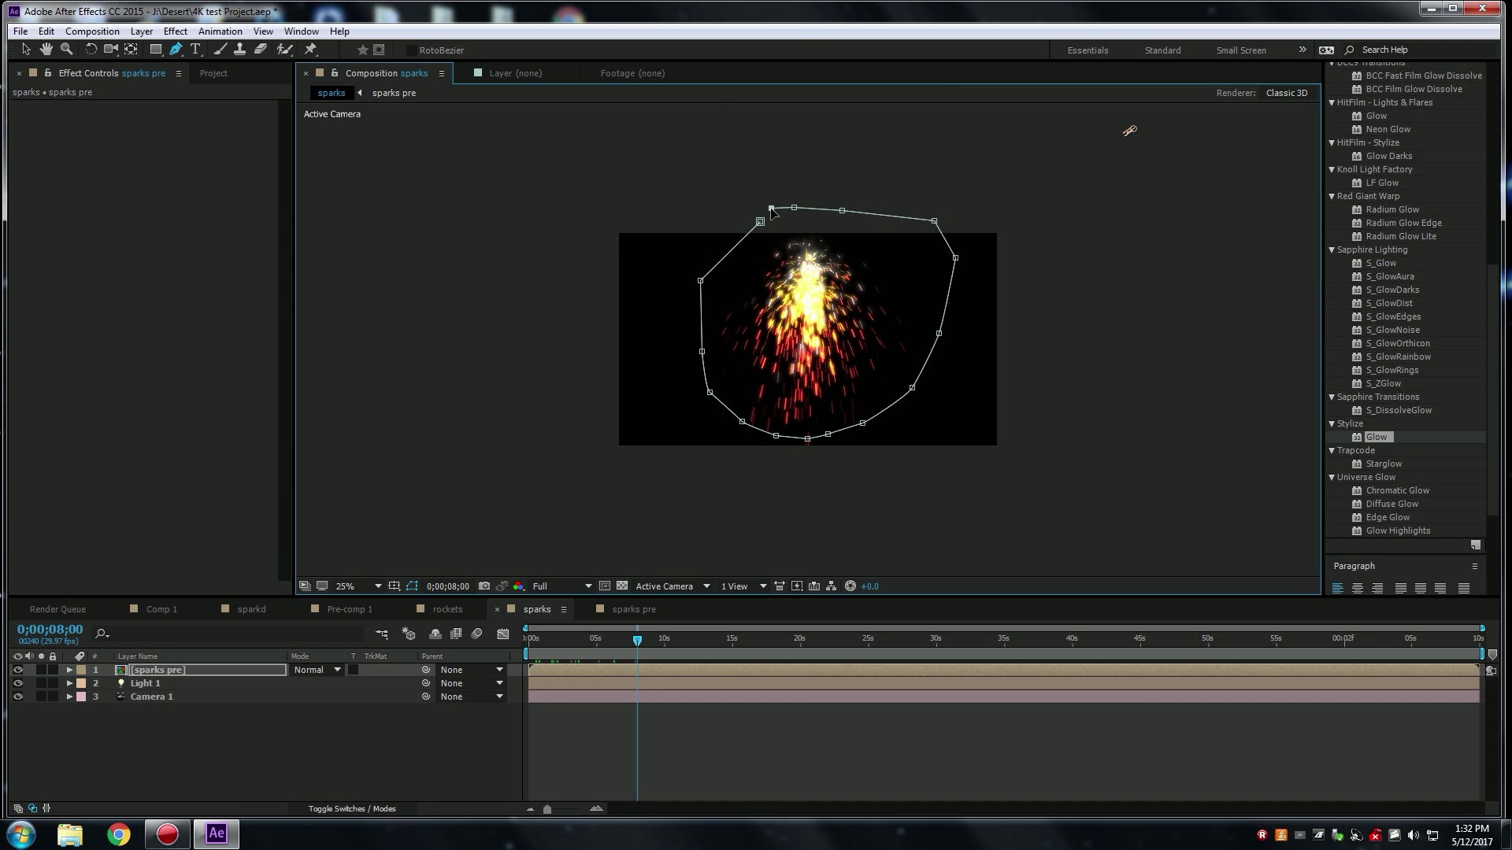
left_click(760, 223)
key("period")
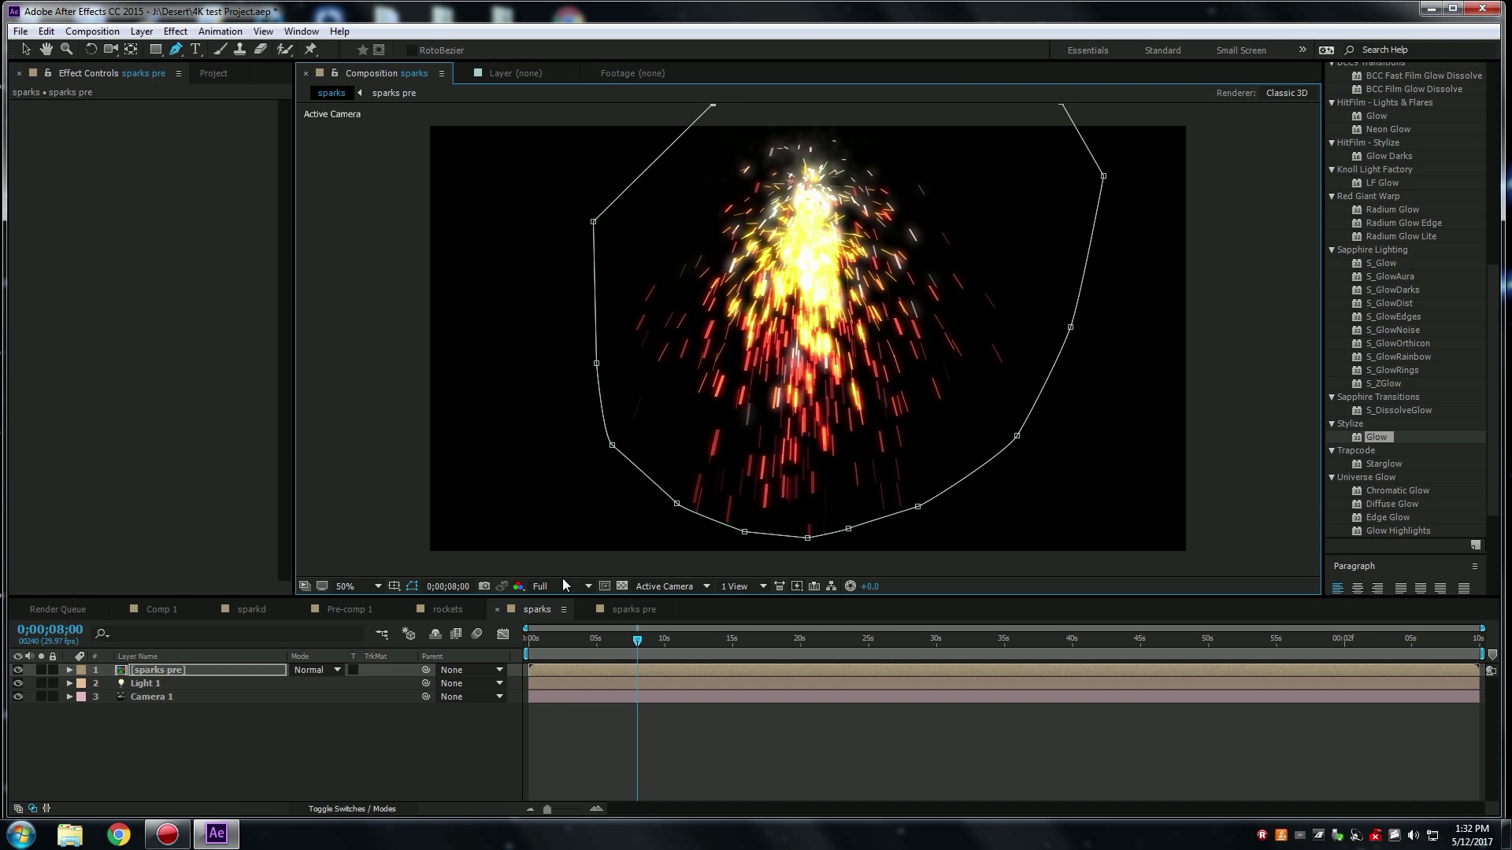
Set the sparks pre mask's Mask Feather to 511 pixels and its Mask Expansion to -115 pixels.
left_click(70, 670)
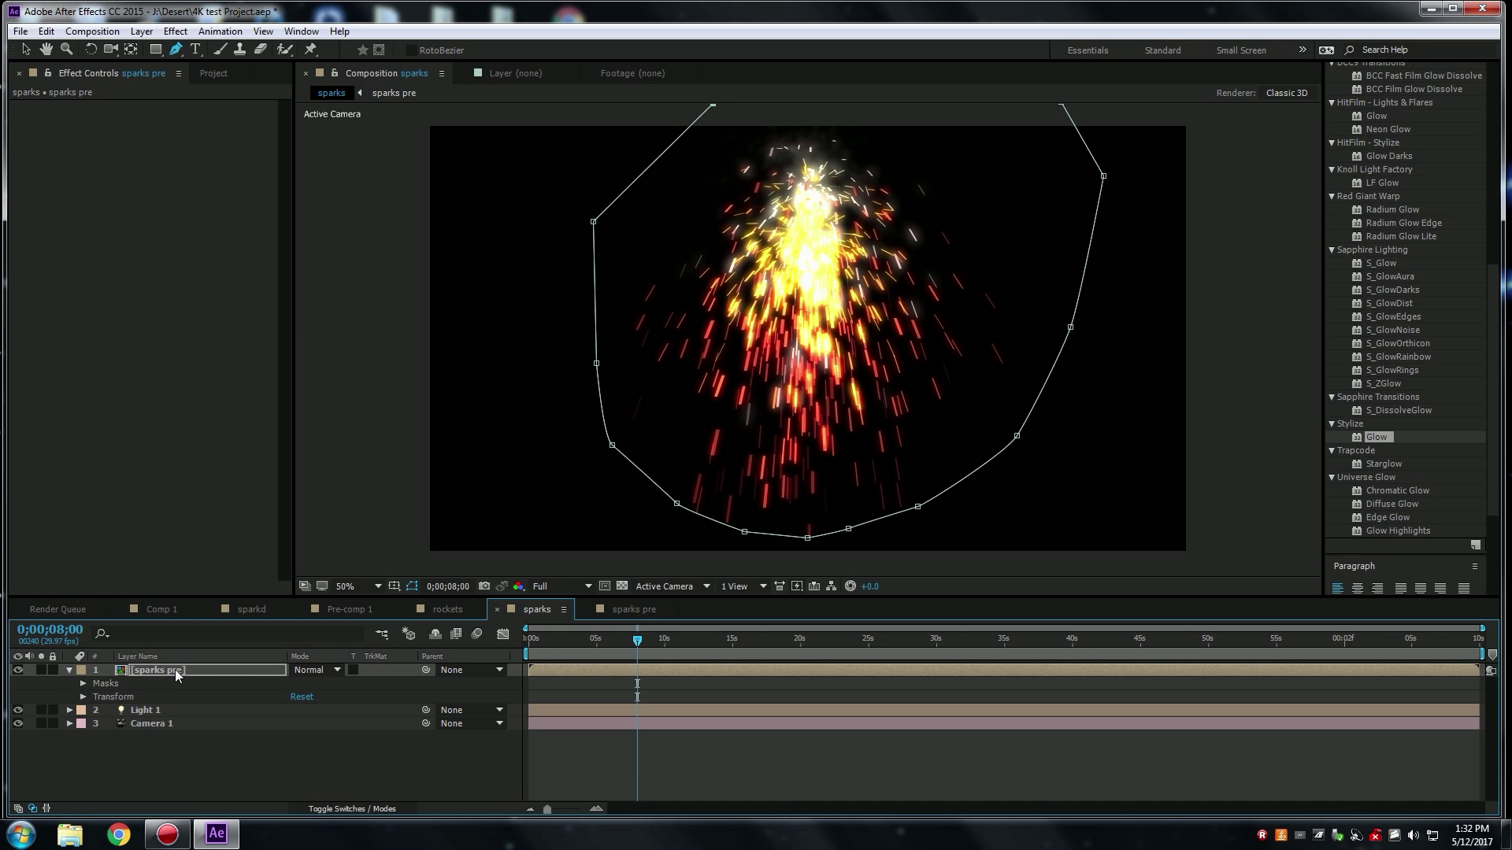
left_click(83, 683)
left_click(96, 697)
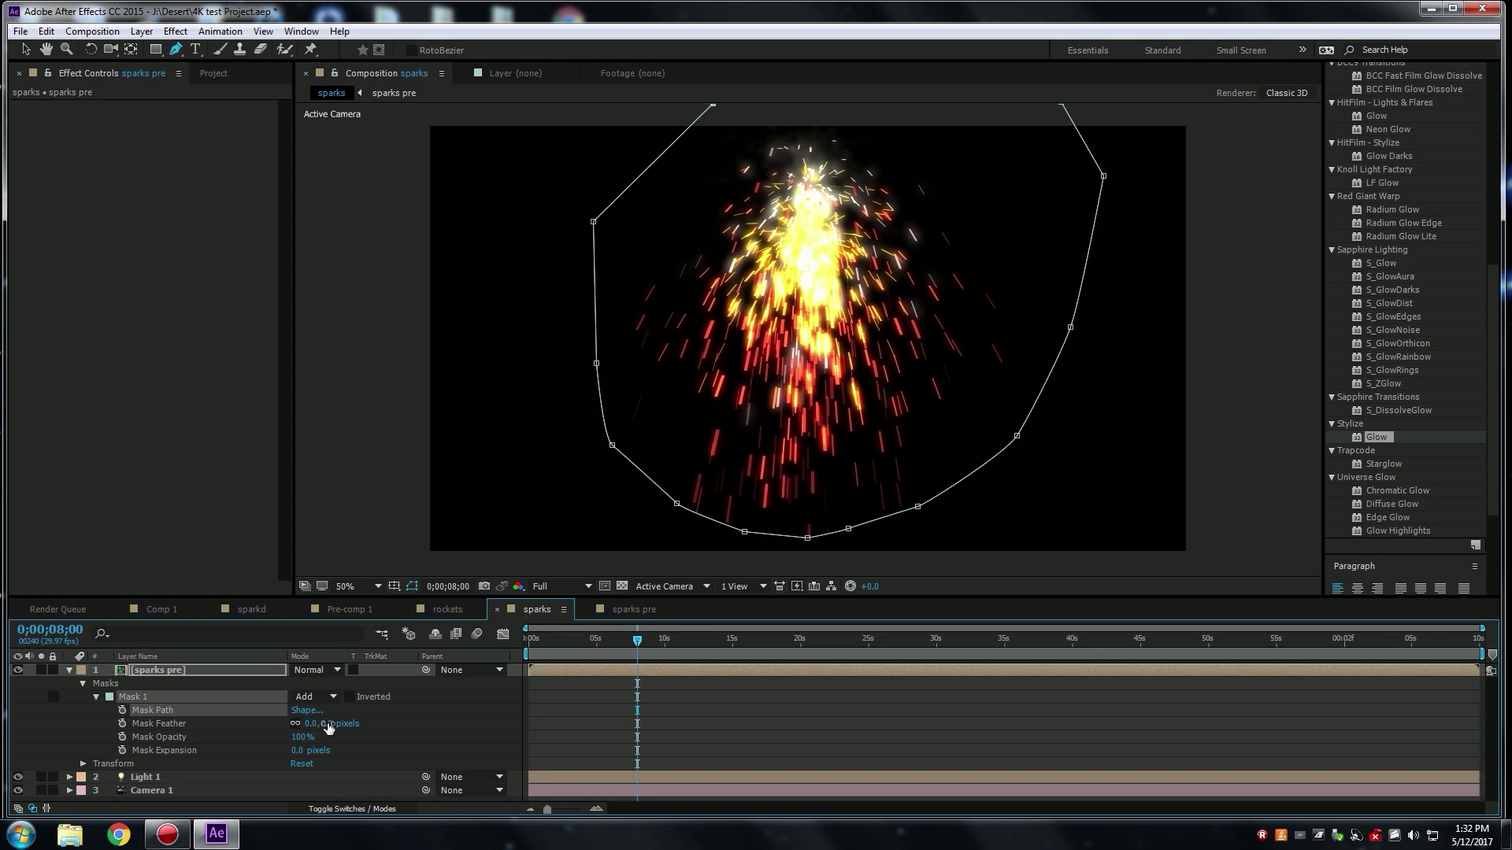
left_click_drag(326, 725, 755, 743)
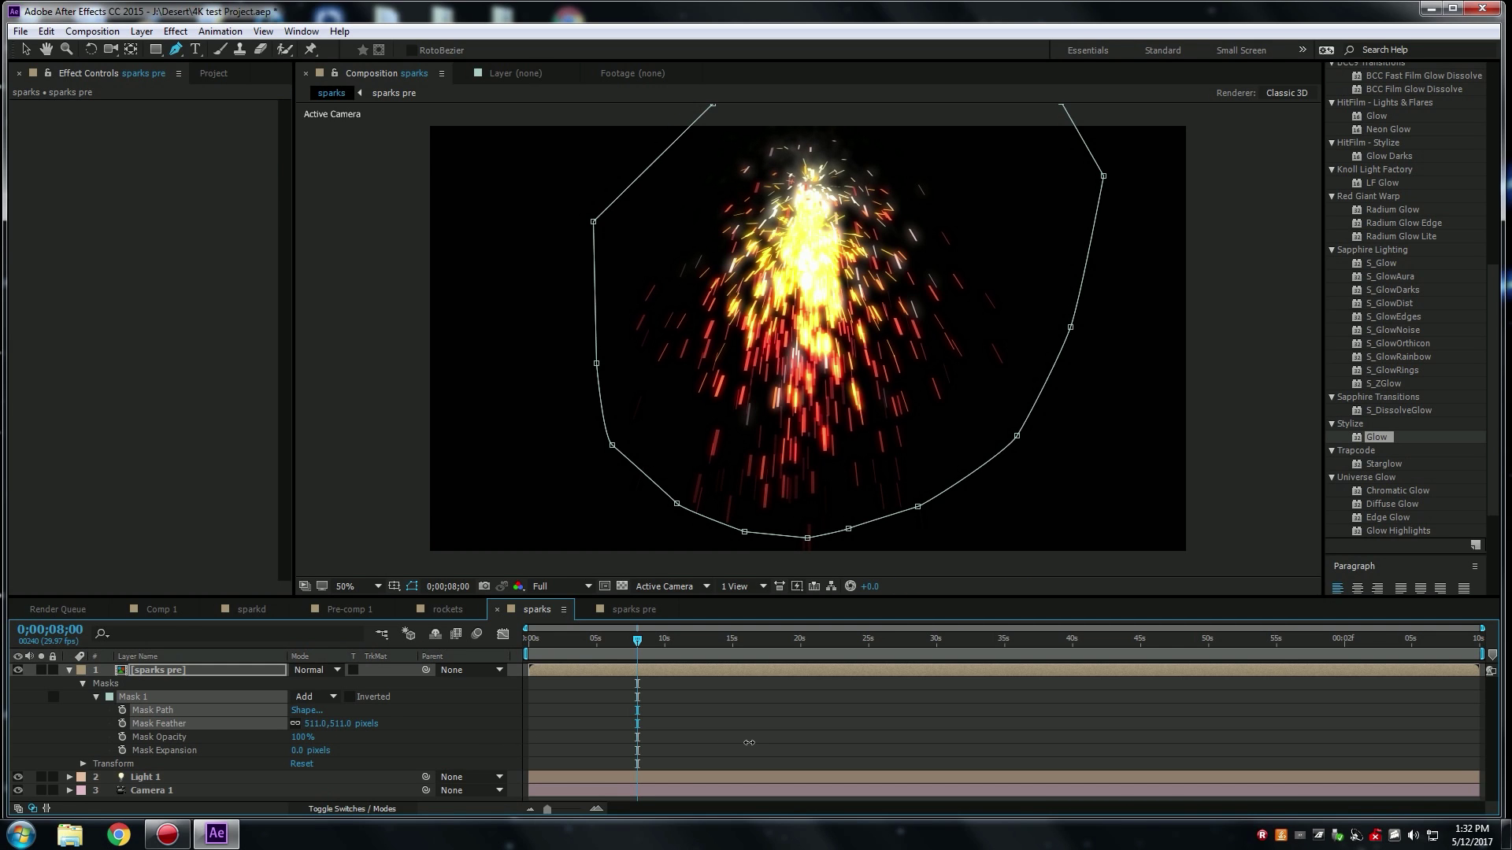
left_click_drag(299, 752, 242, 779)
left_click_drag(232, 782, 240, 783)
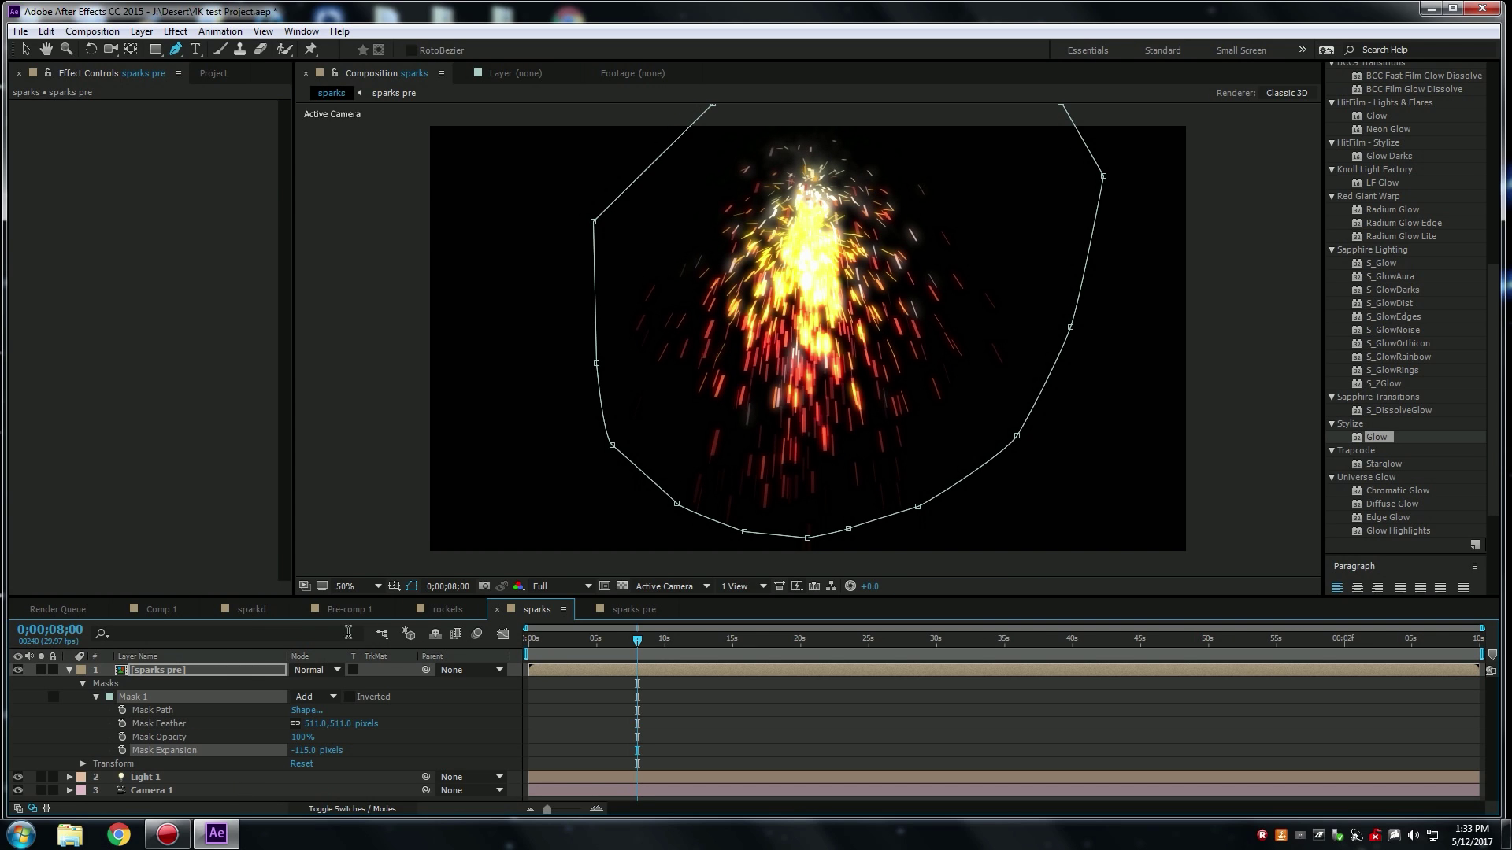
Widen the mask by moving its side points outward from the sparks, and check the result at 0;00;05;19.
left_click_drag(593, 223, 554, 232)
left_click_drag(596, 363, 535, 384)
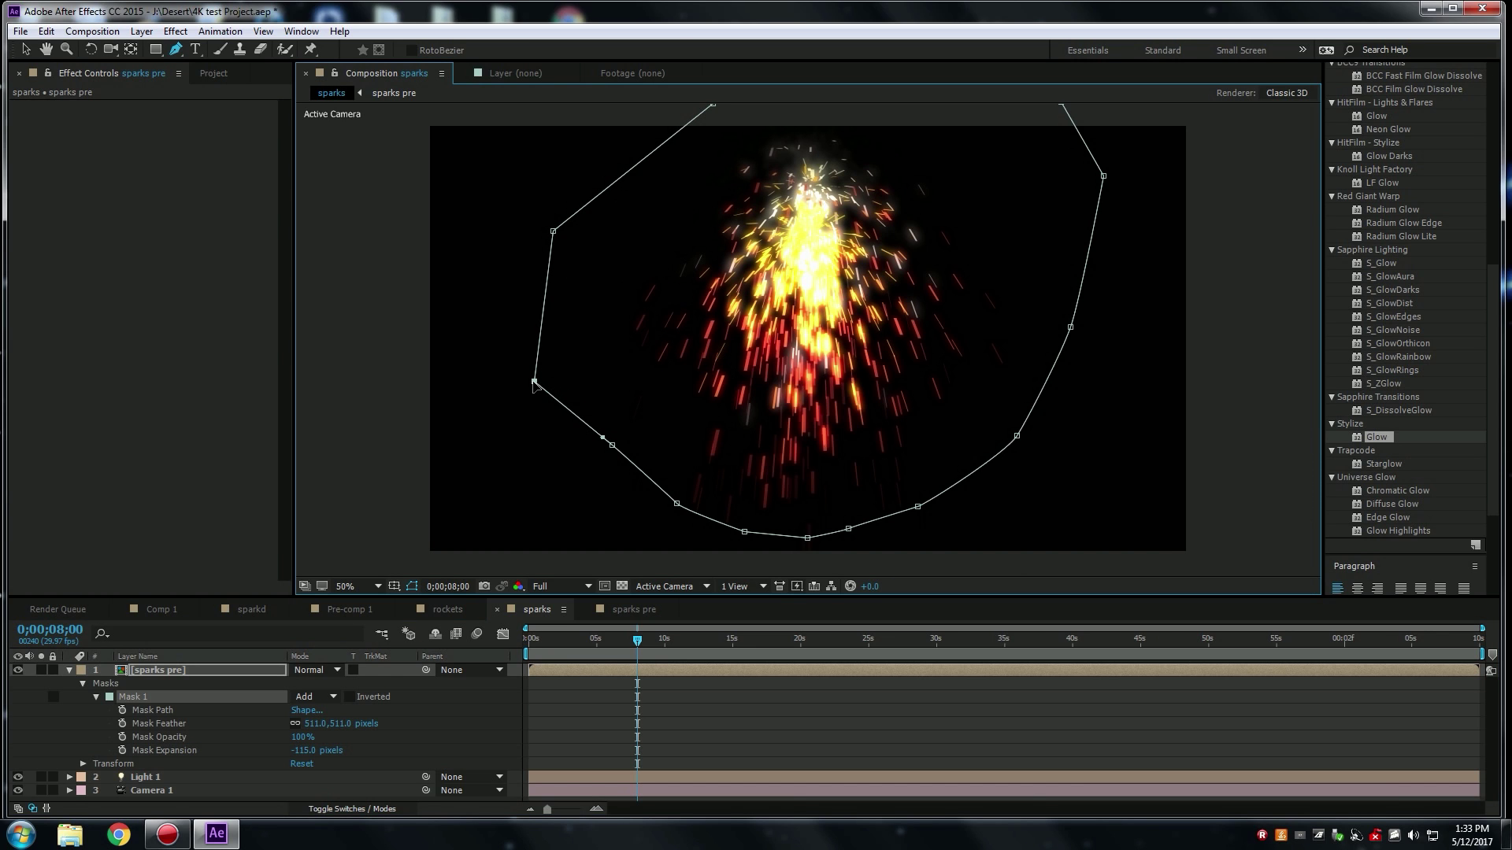
left_click_drag(1017, 437, 1084, 451)
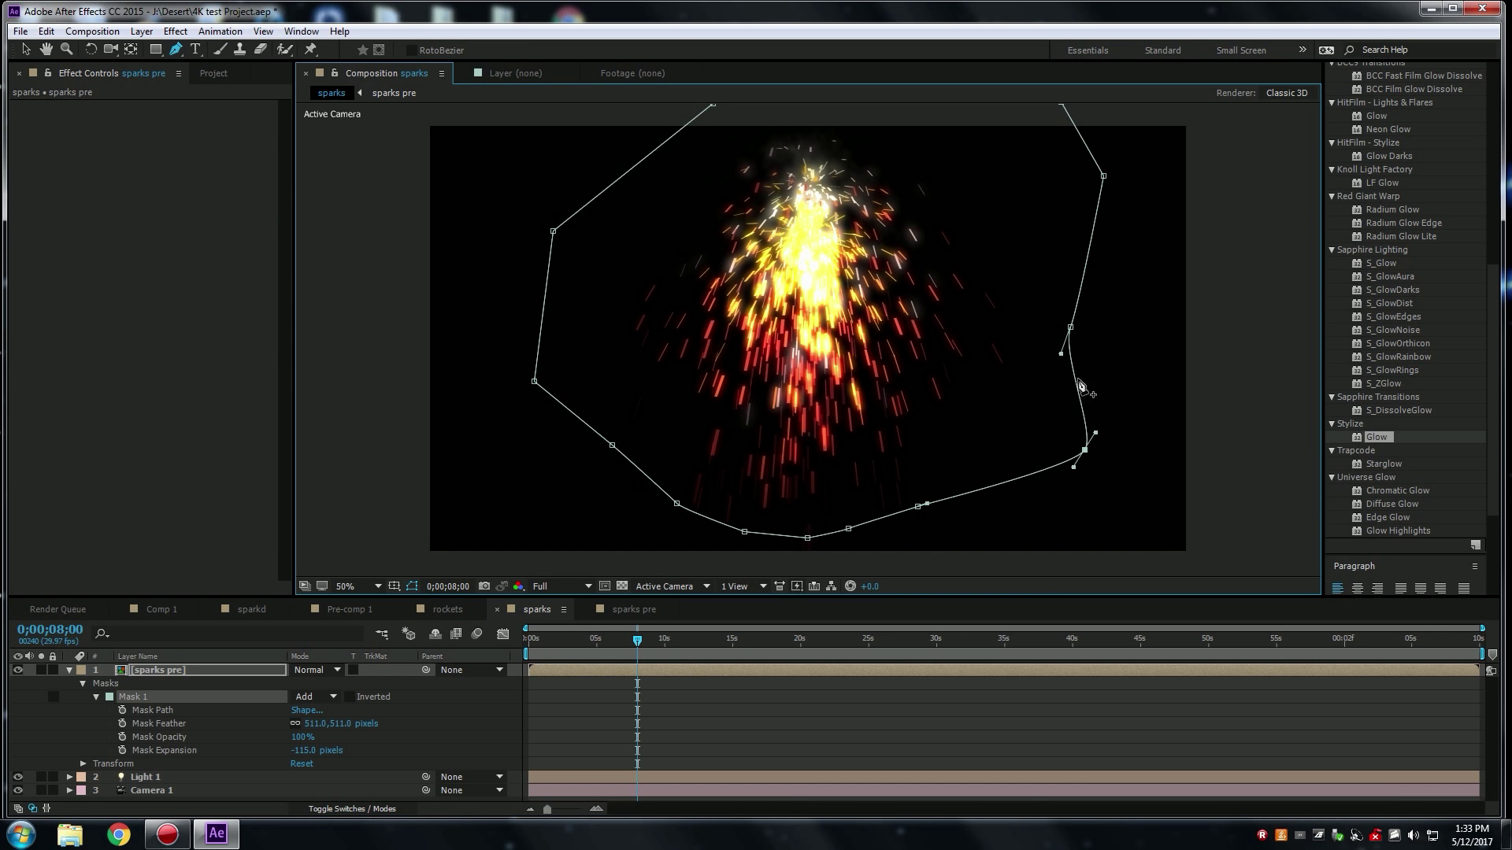
left_click_drag(1071, 328, 1154, 317)
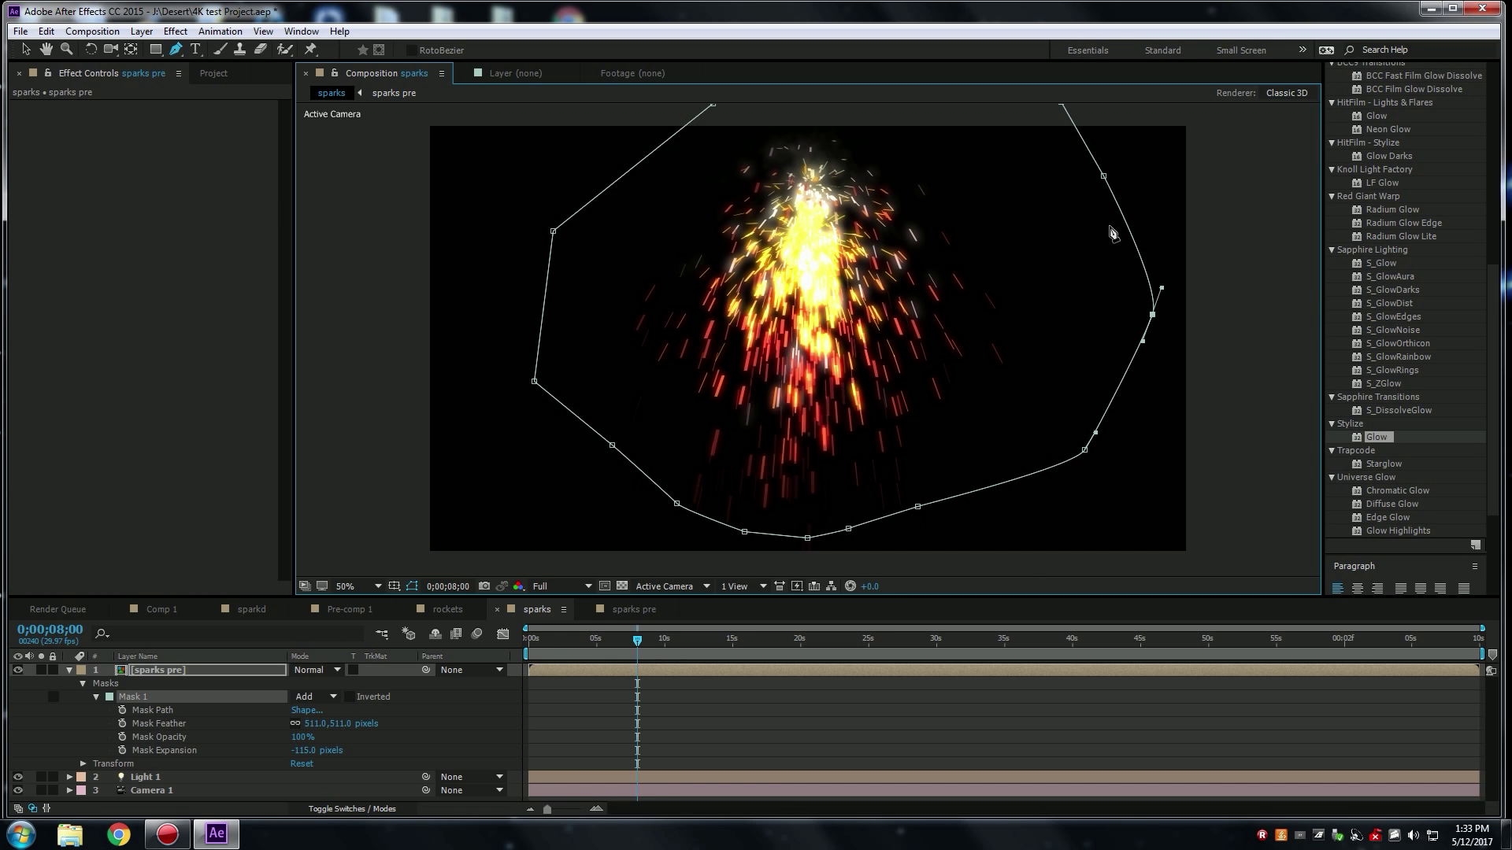
left_click_drag(1105, 175, 1122, 171)
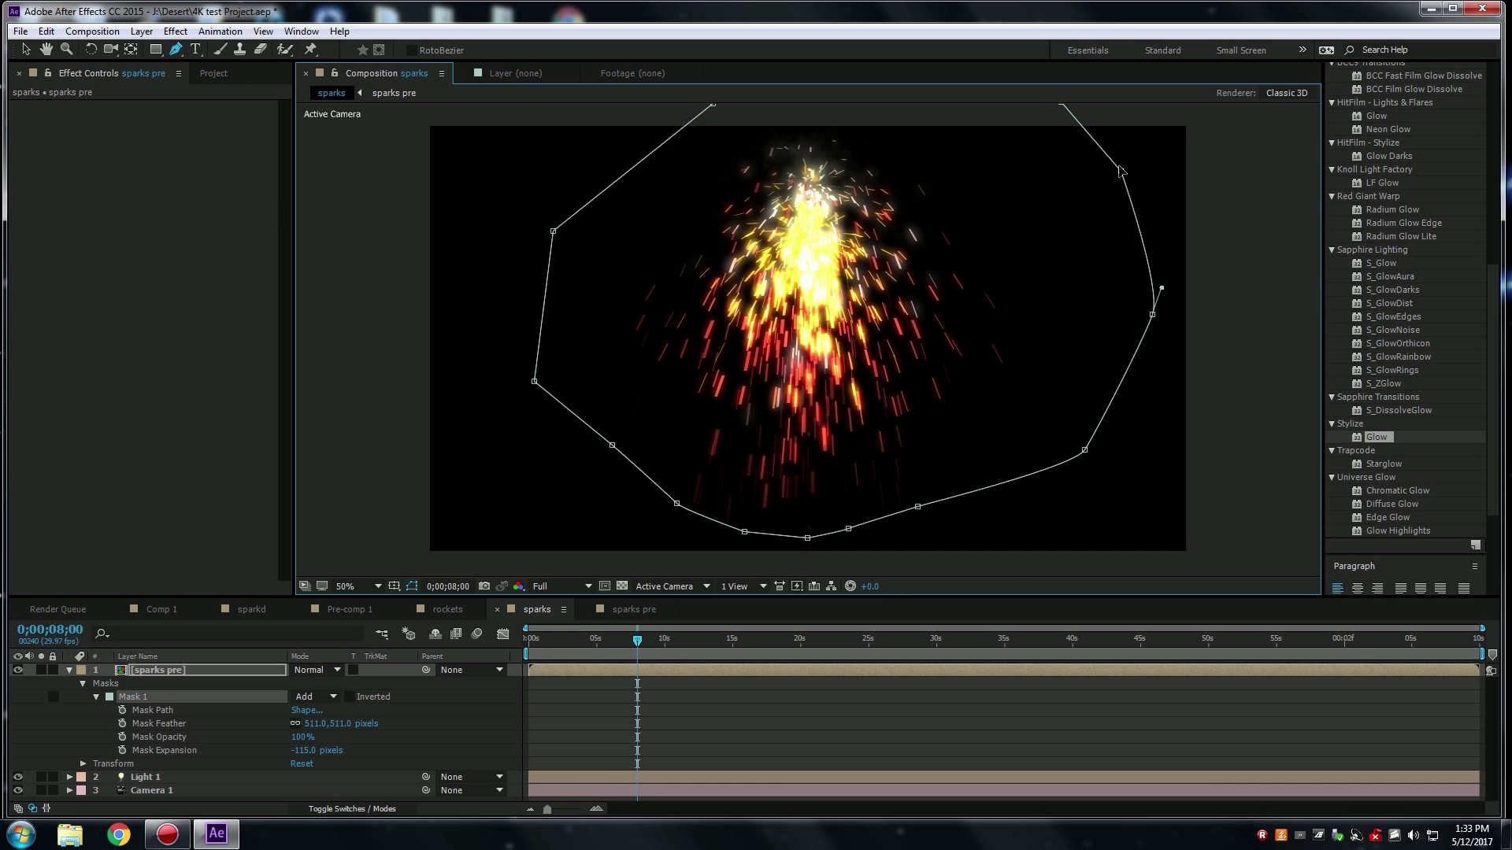
left_click_drag(639, 642, 606, 645)
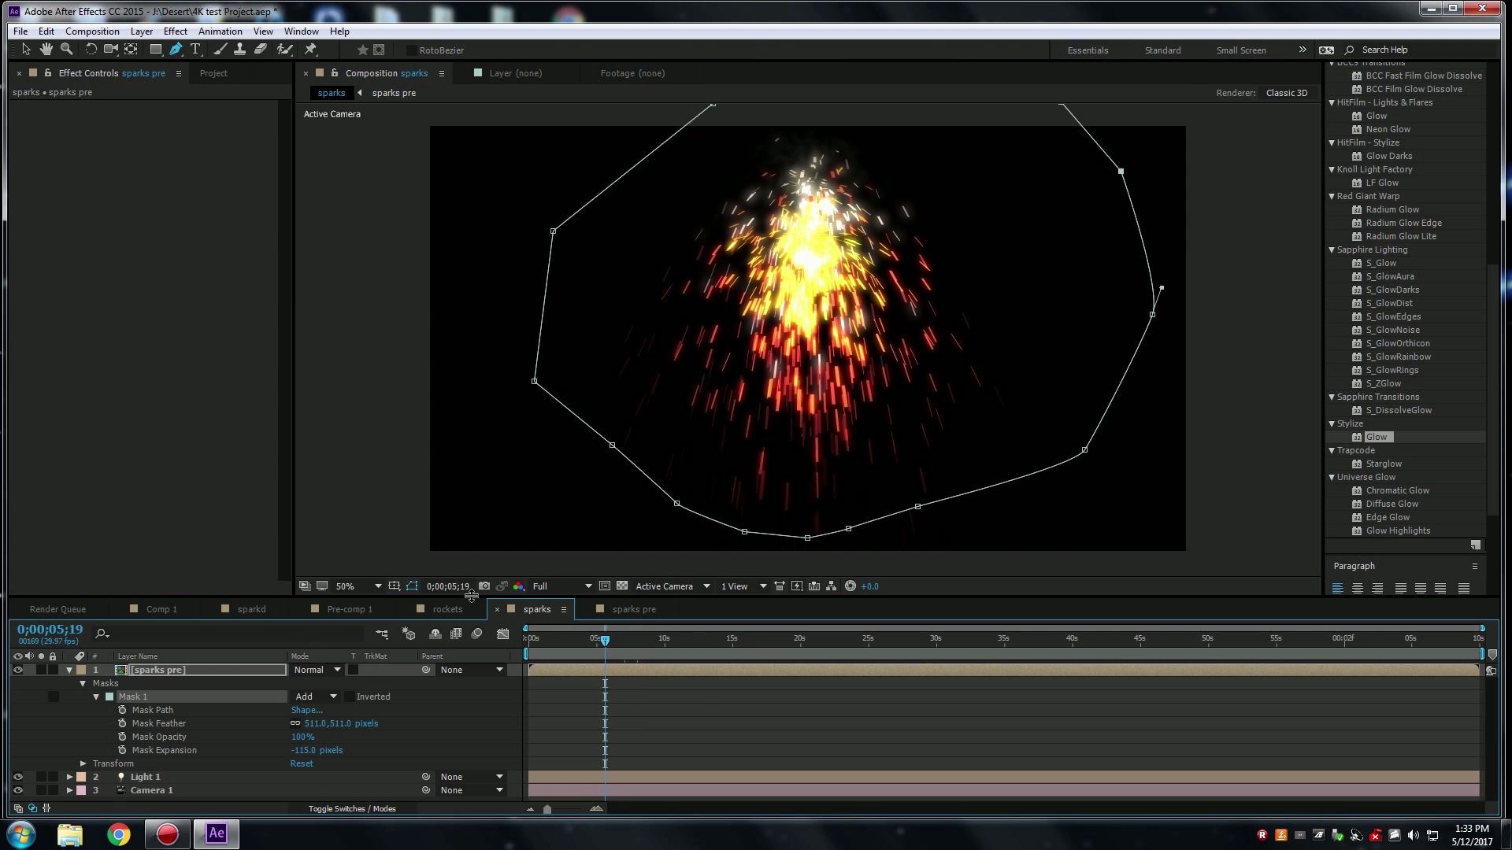
key("comma")
left_click(705, 725)
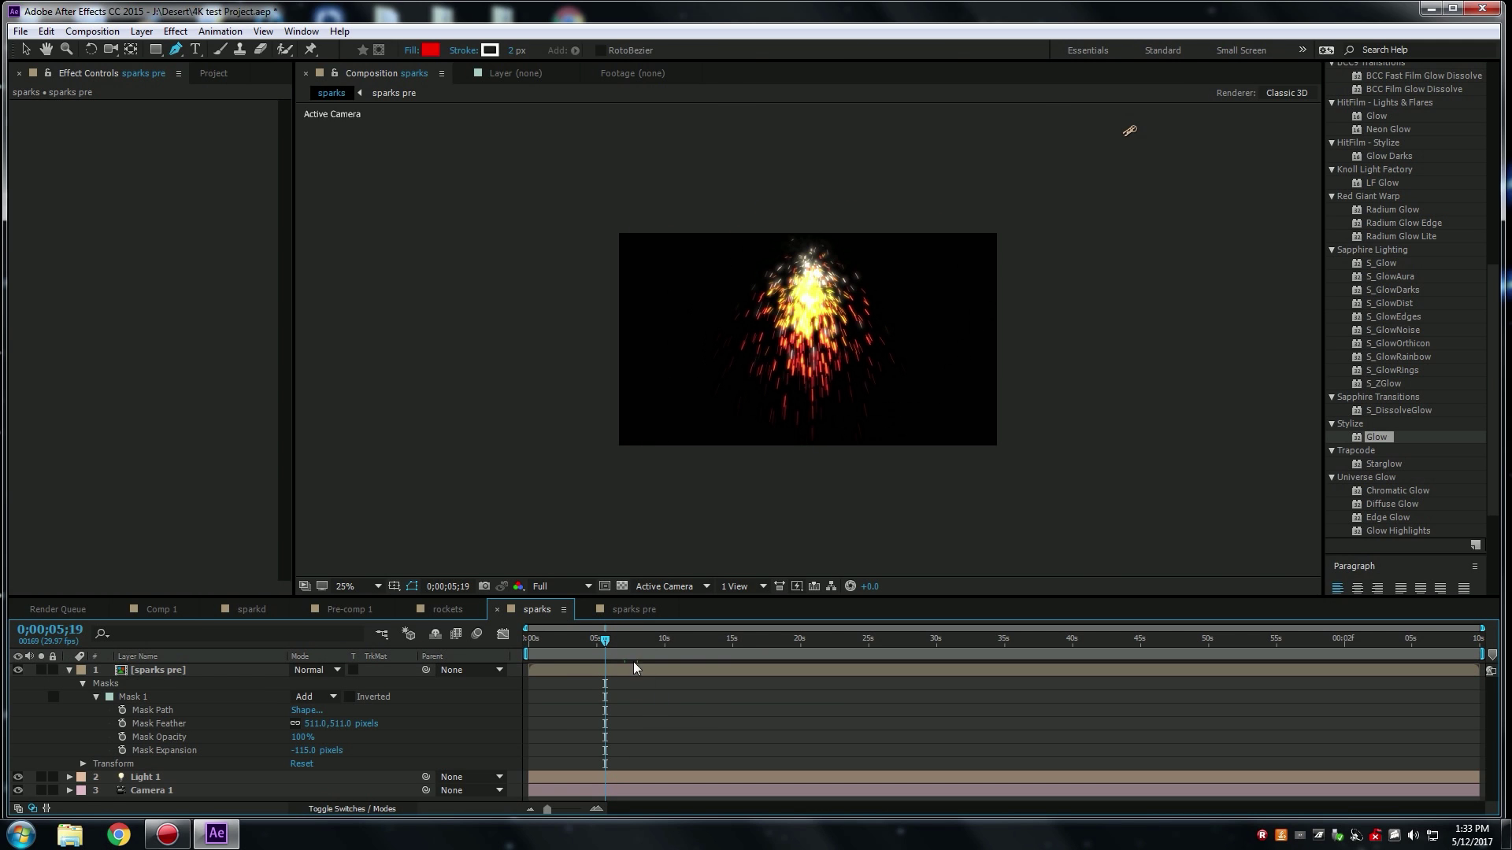
Shorten the work area to about the first five seconds, preview the sparks from the start and at 0;00;02;03, and collapse the layer's properties.
left_click_drag(604, 644, 526, 652)
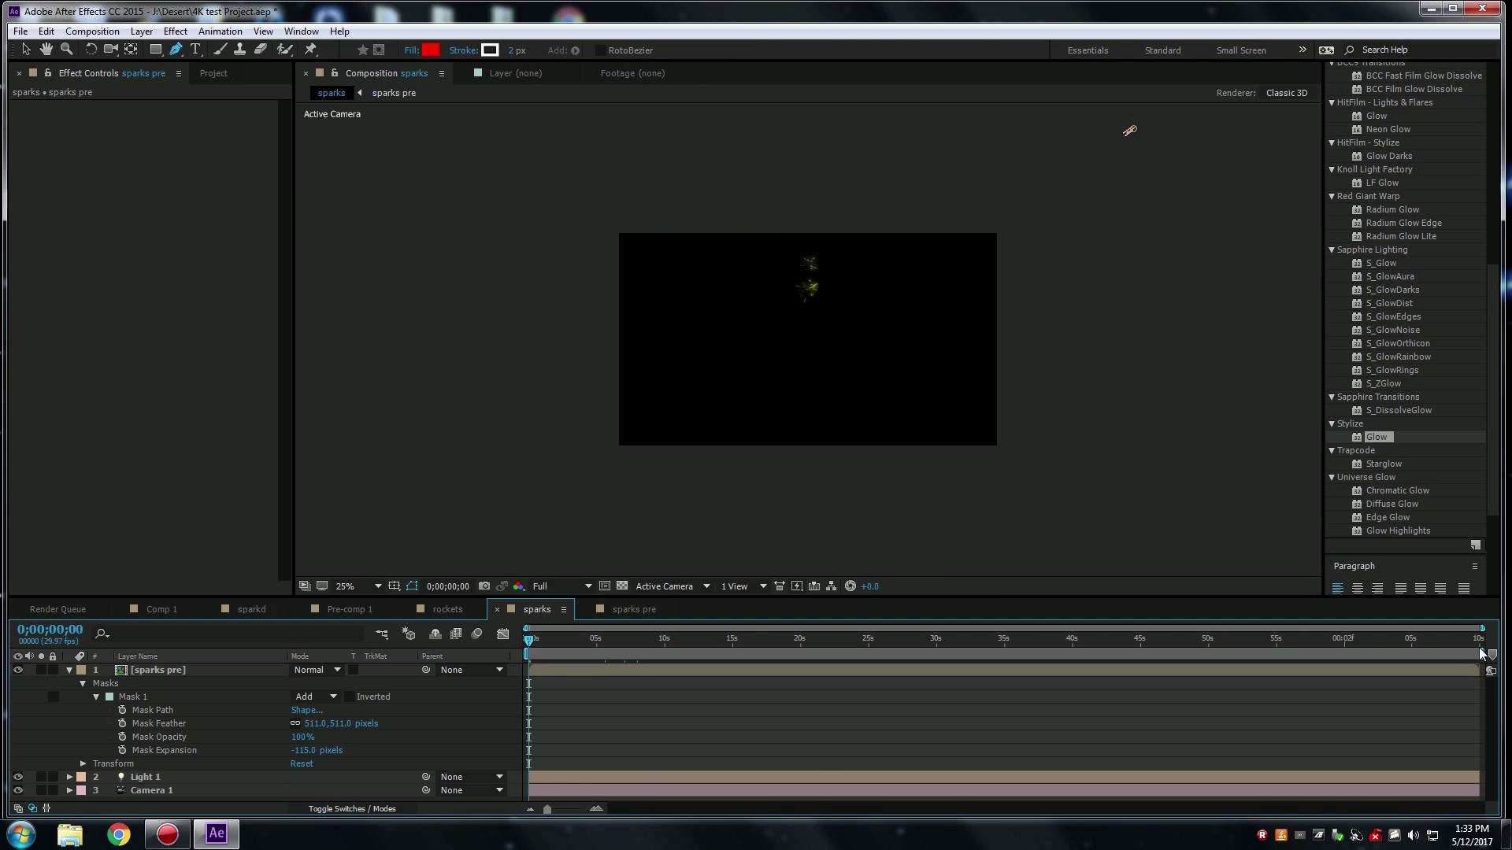
left_click_drag(1471, 655, 598, 655)
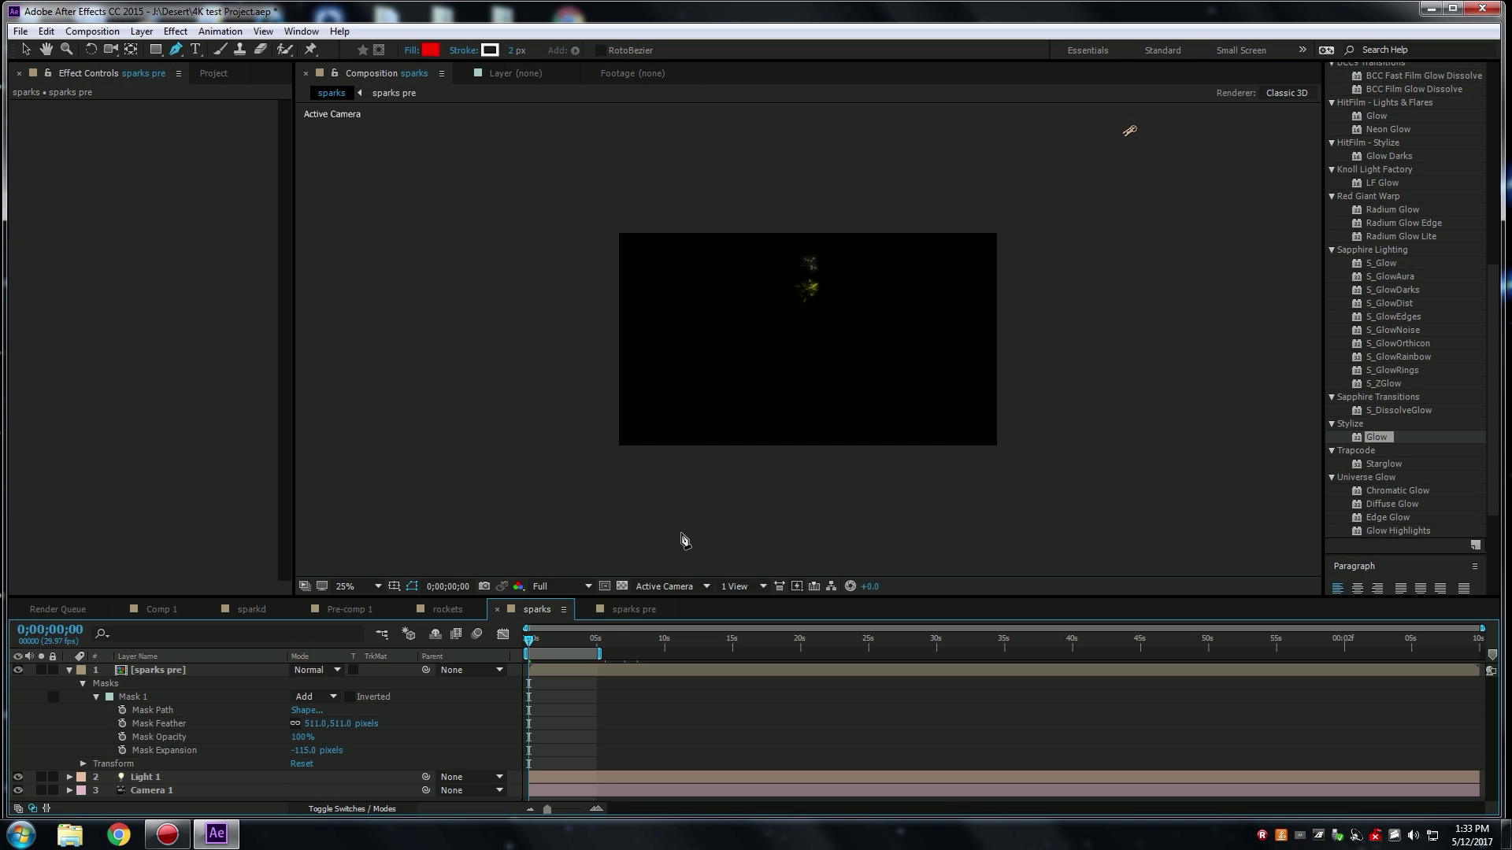
key("space")
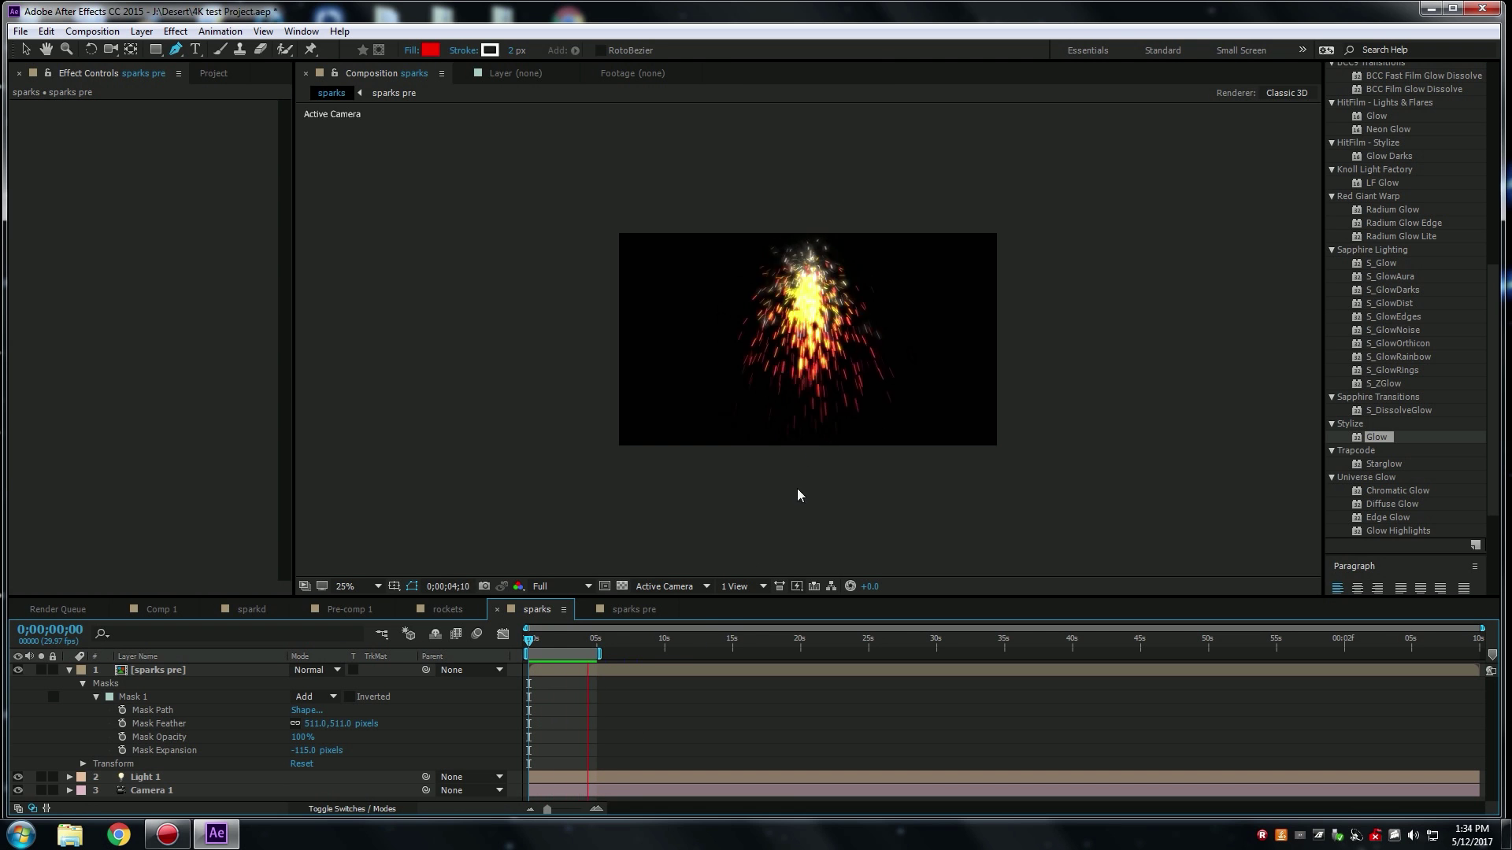
left_click(531, 640)
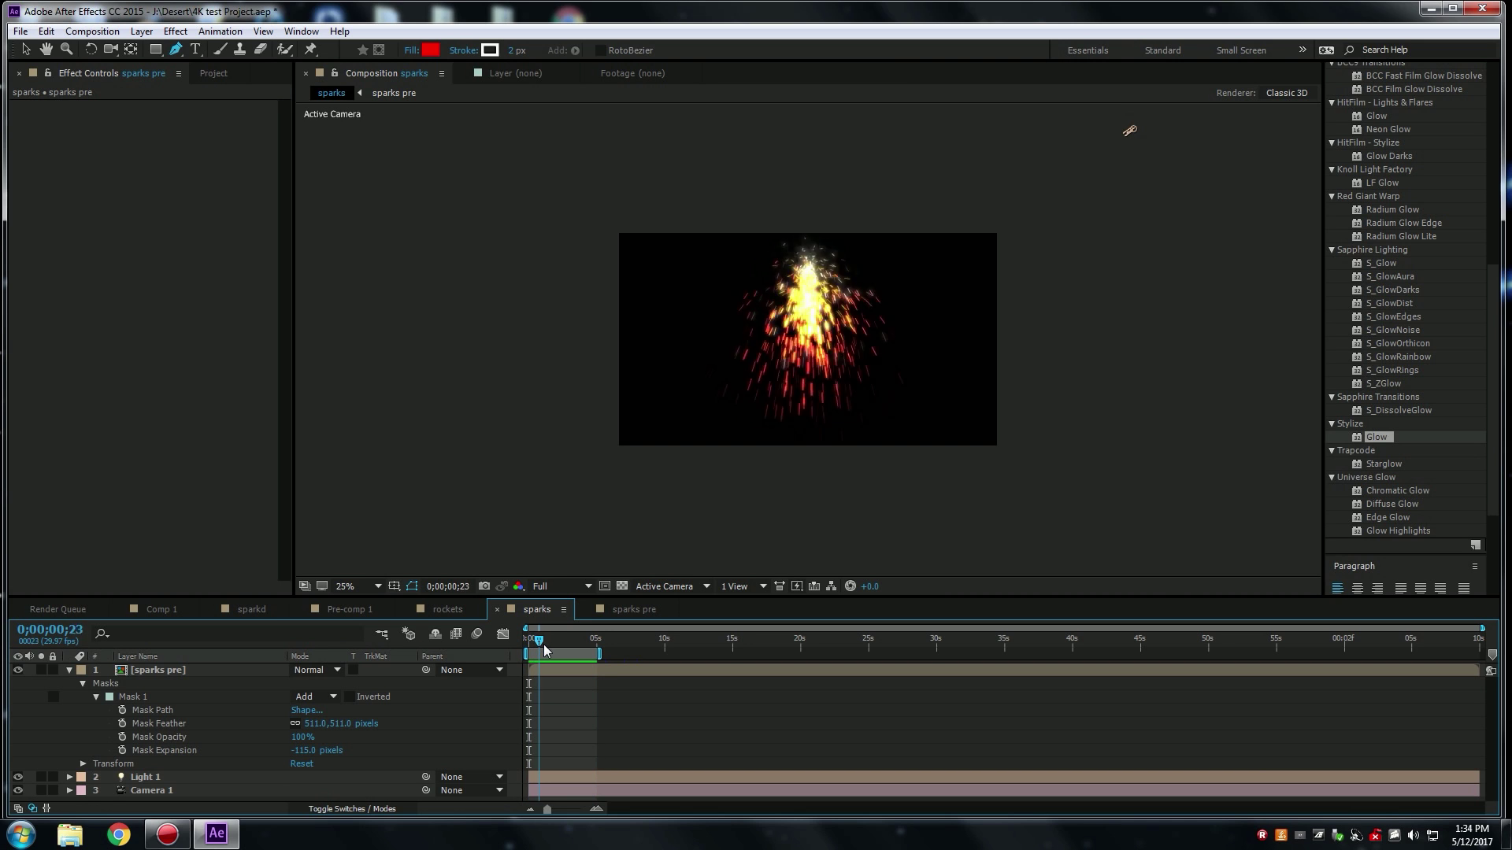
left_click(96, 685)
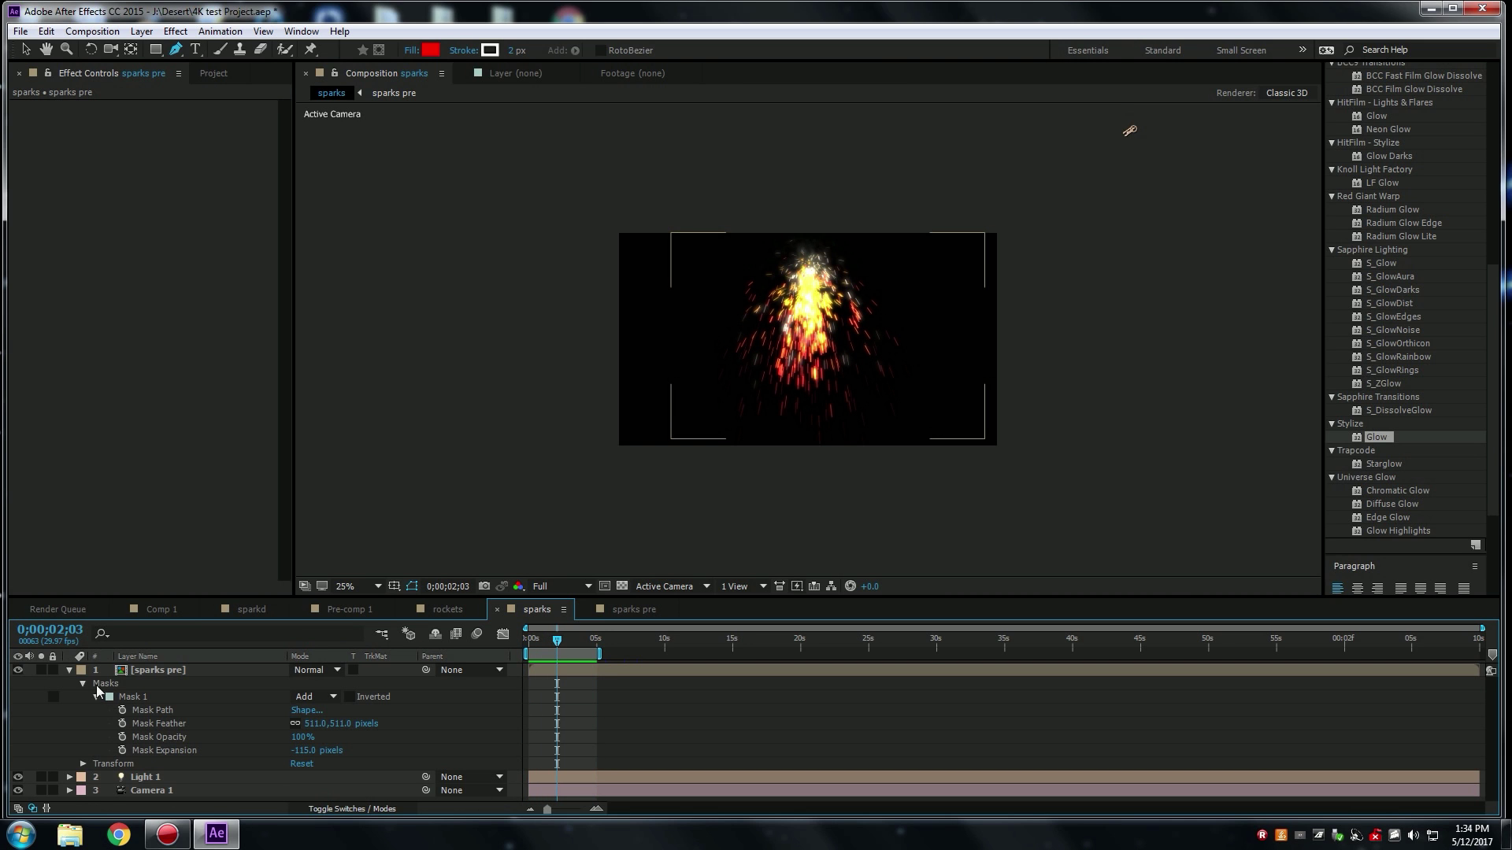
left_click(68, 671)
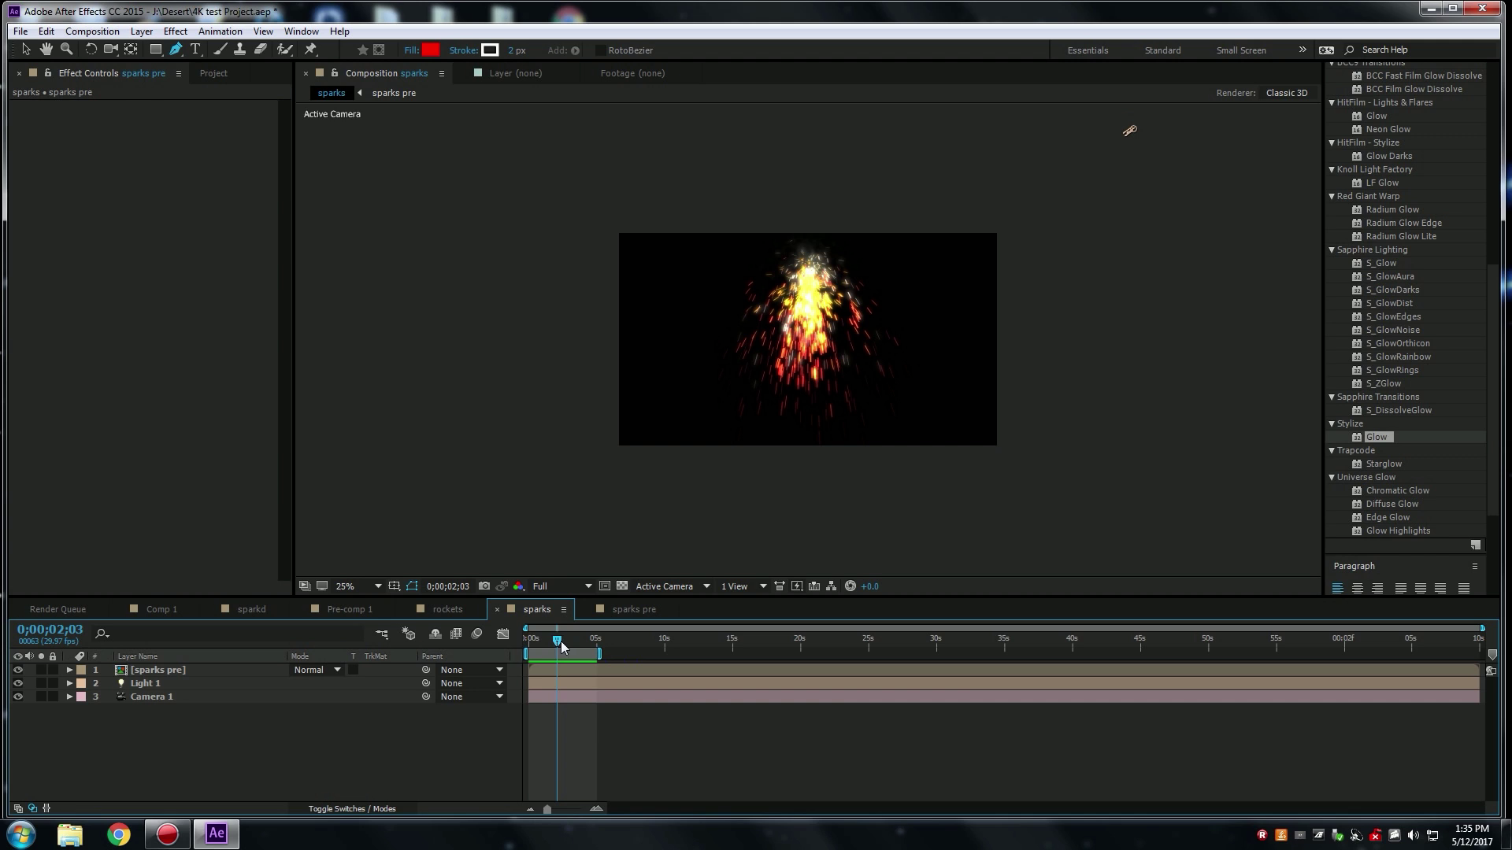
Add the sparks composition to the render queue and set its output module to AVI with RGB + Alpha channels.
left_click(92, 35)
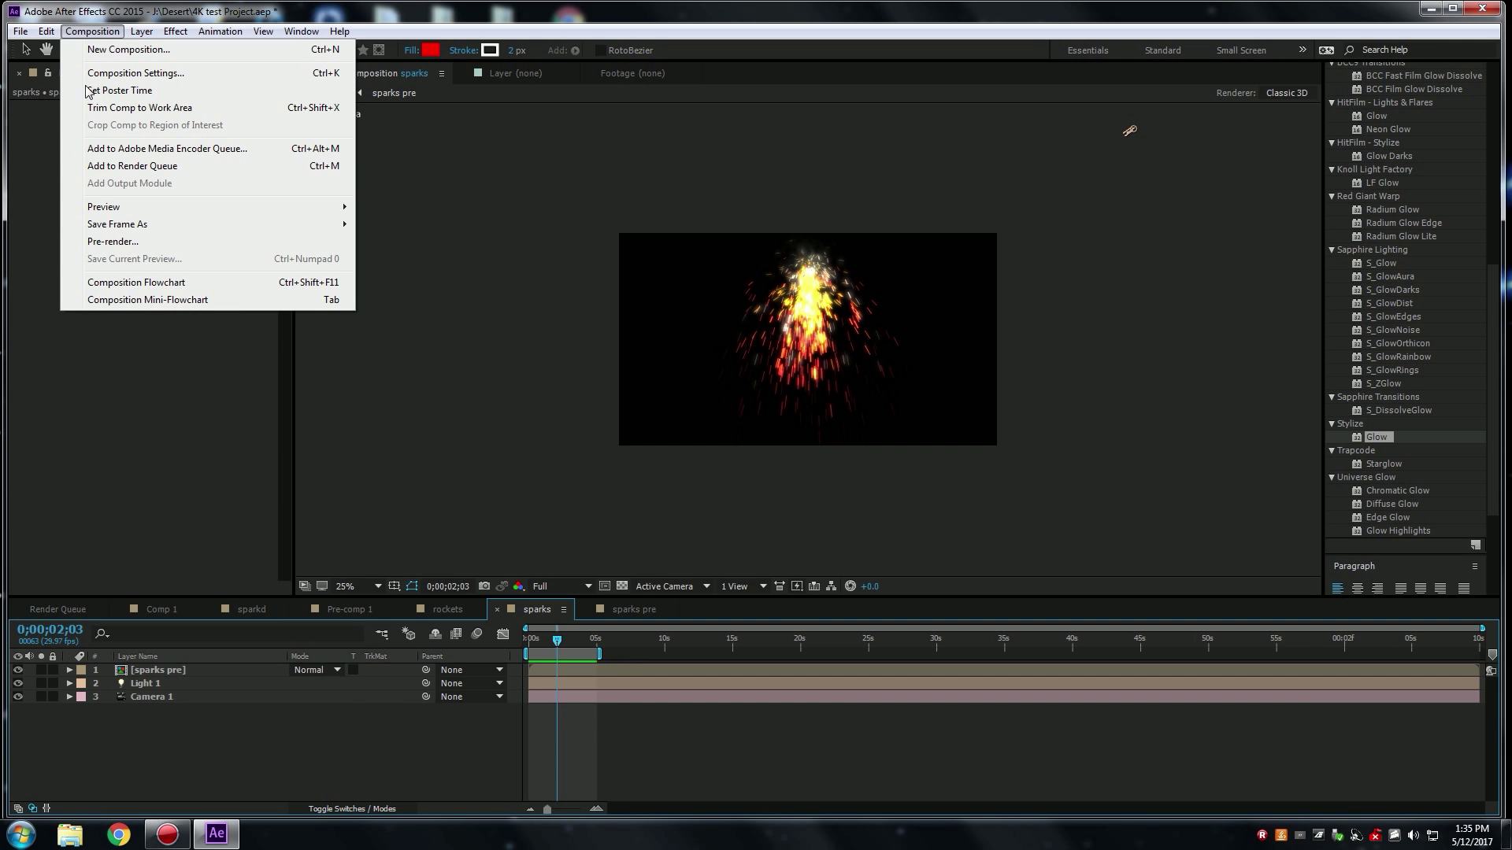
left_click(132, 165)
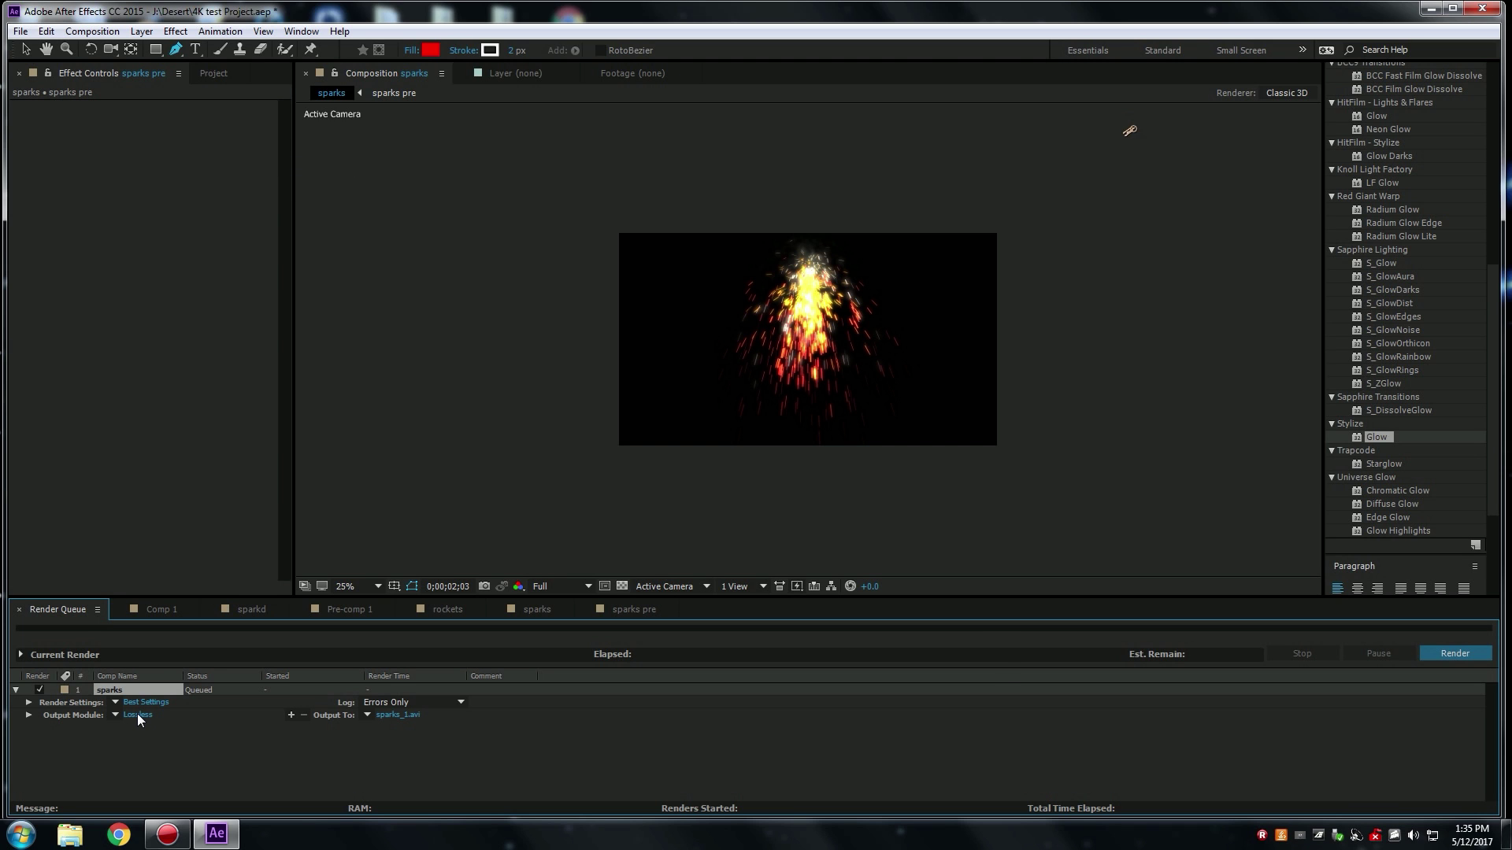
left_click(137, 715)
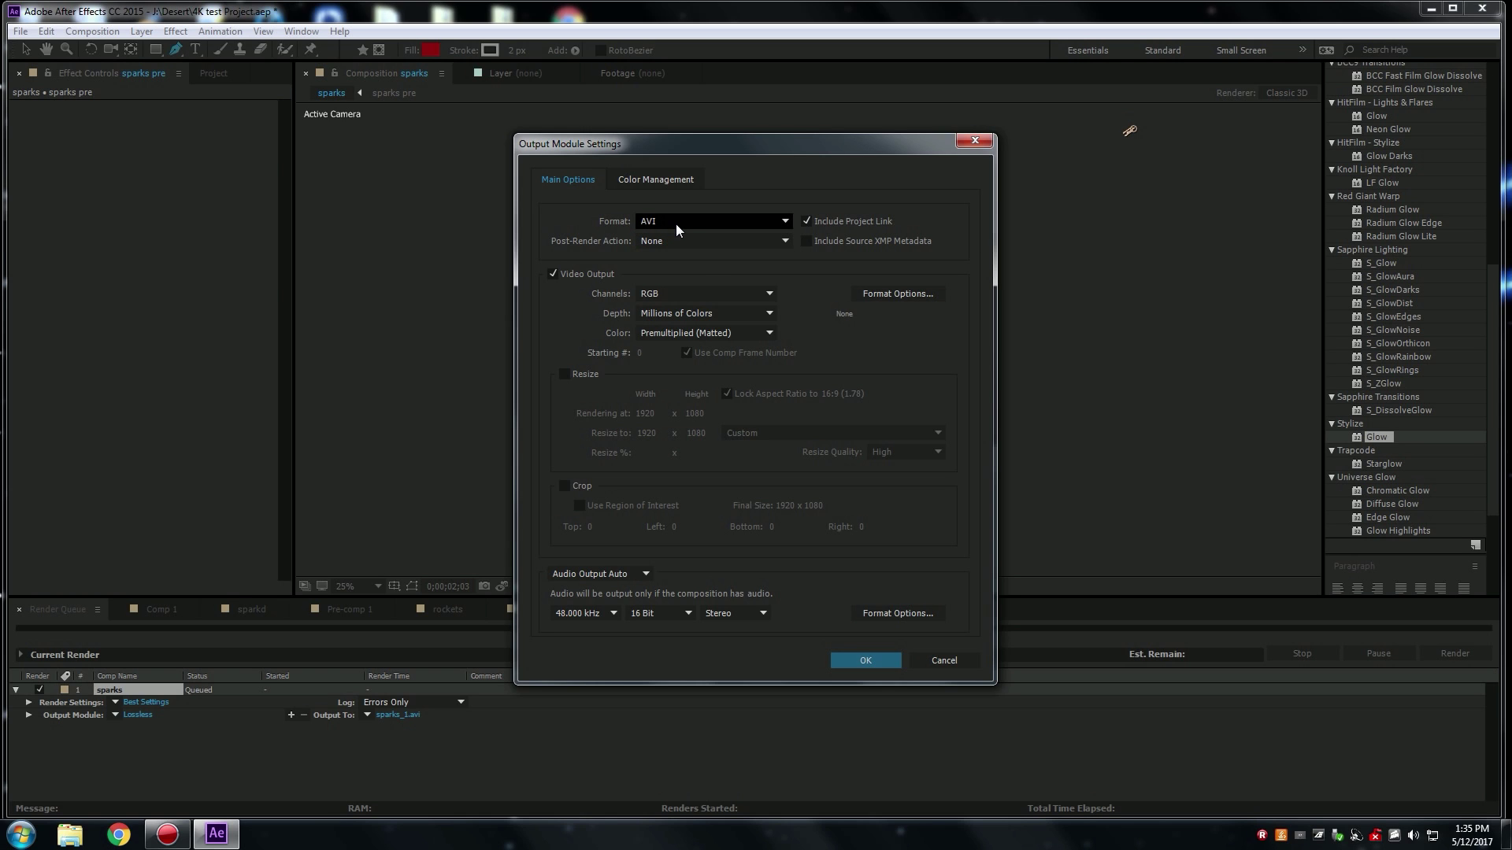
left_click(789, 222)
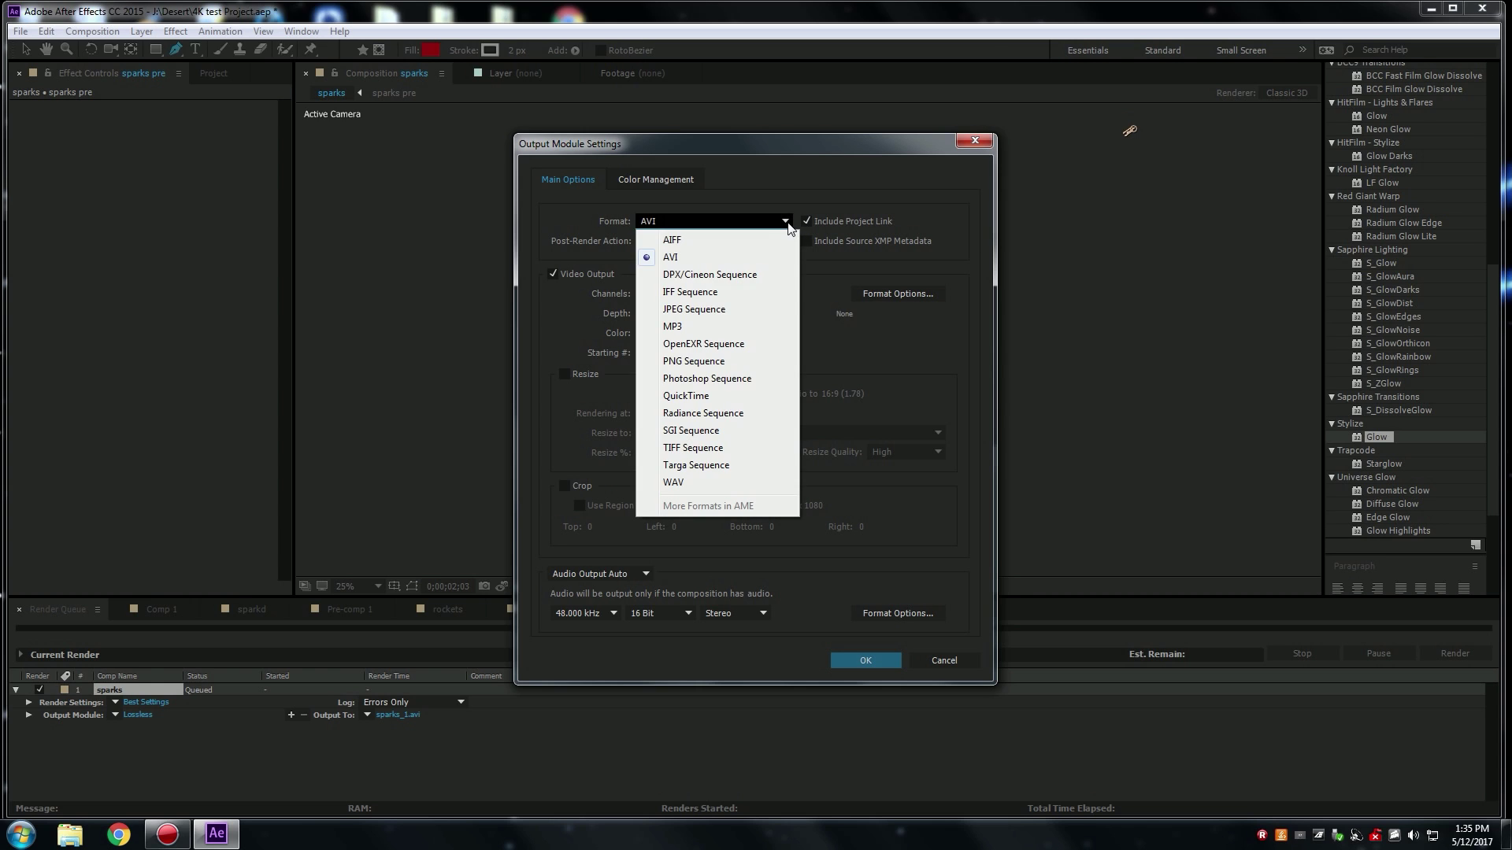
left_click(670, 257)
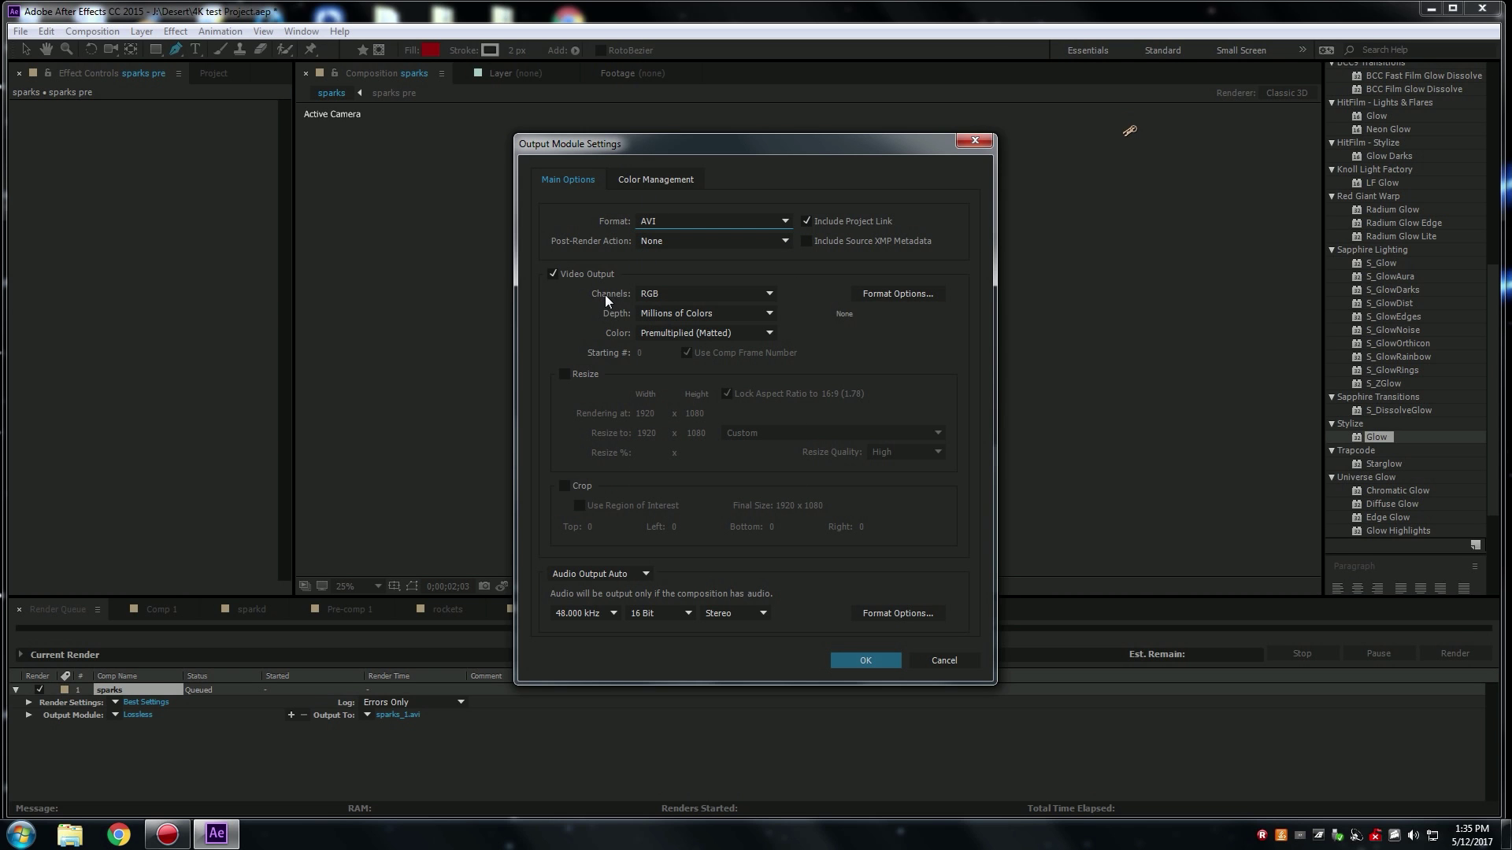
left_click(769, 296)
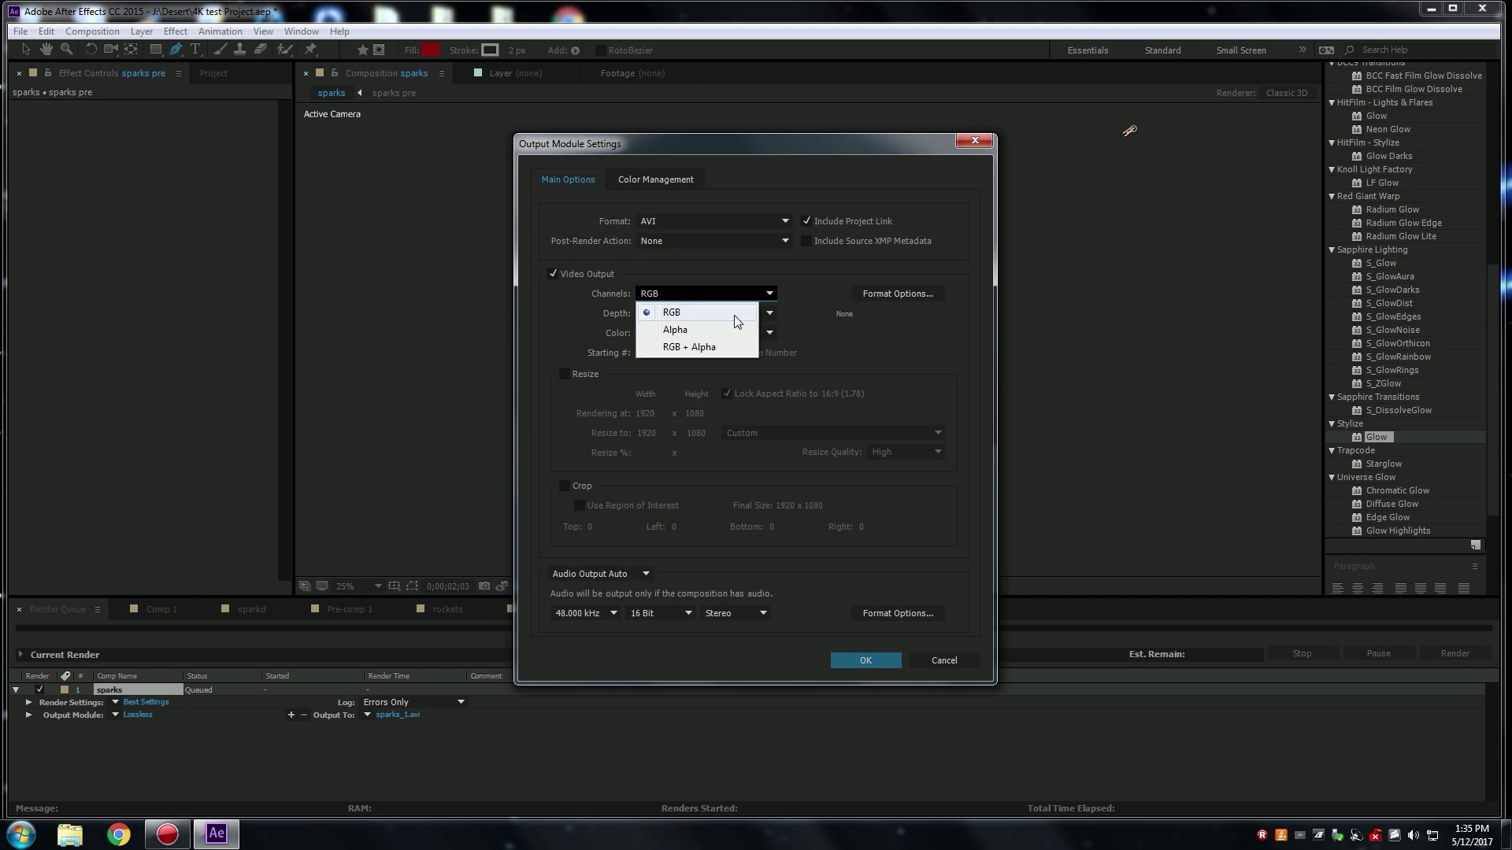
left_click(698, 348)
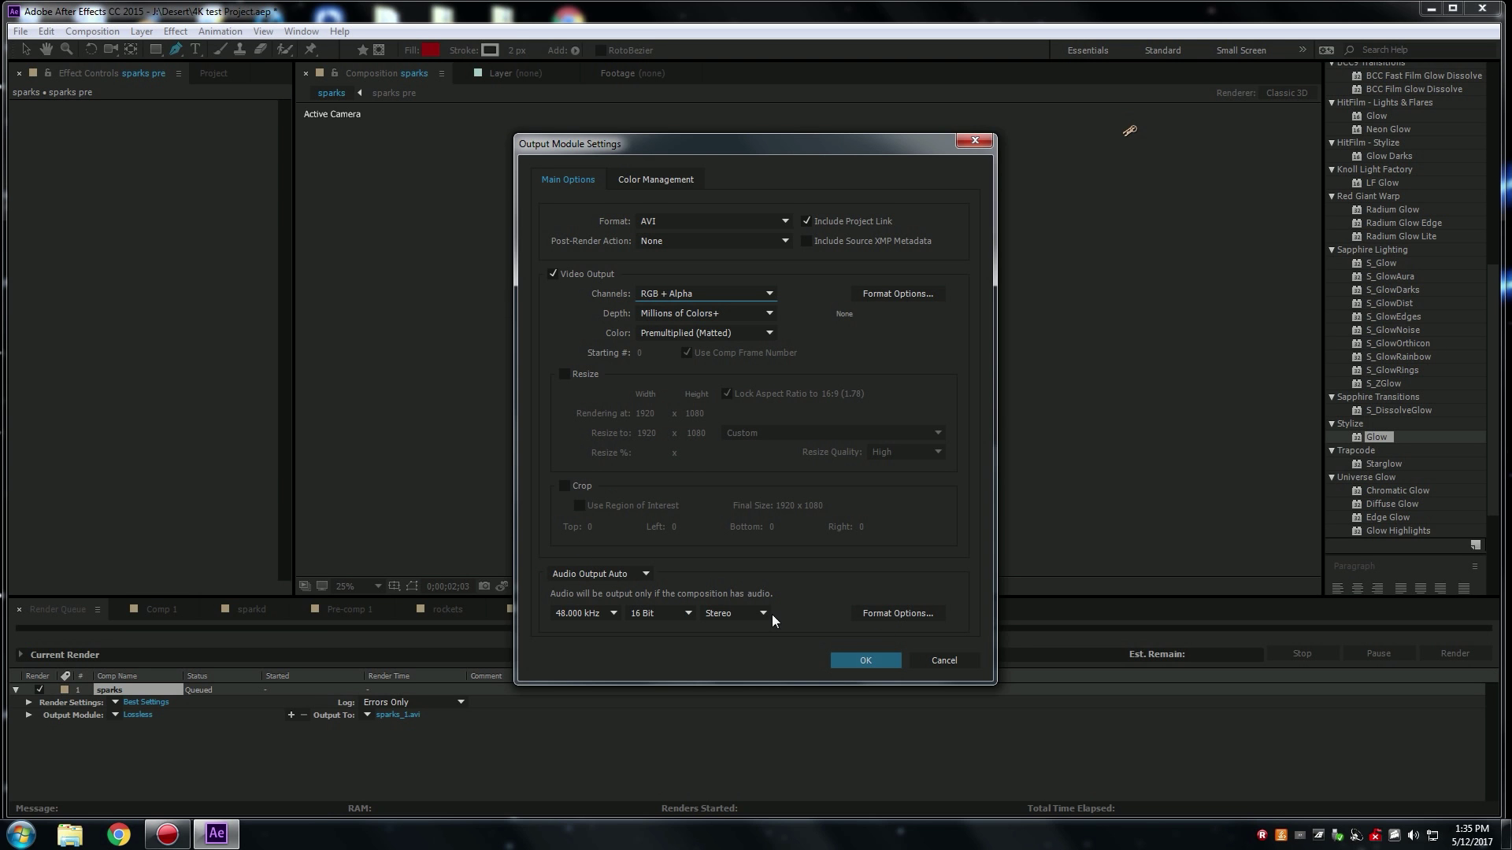
left_click(866, 660)
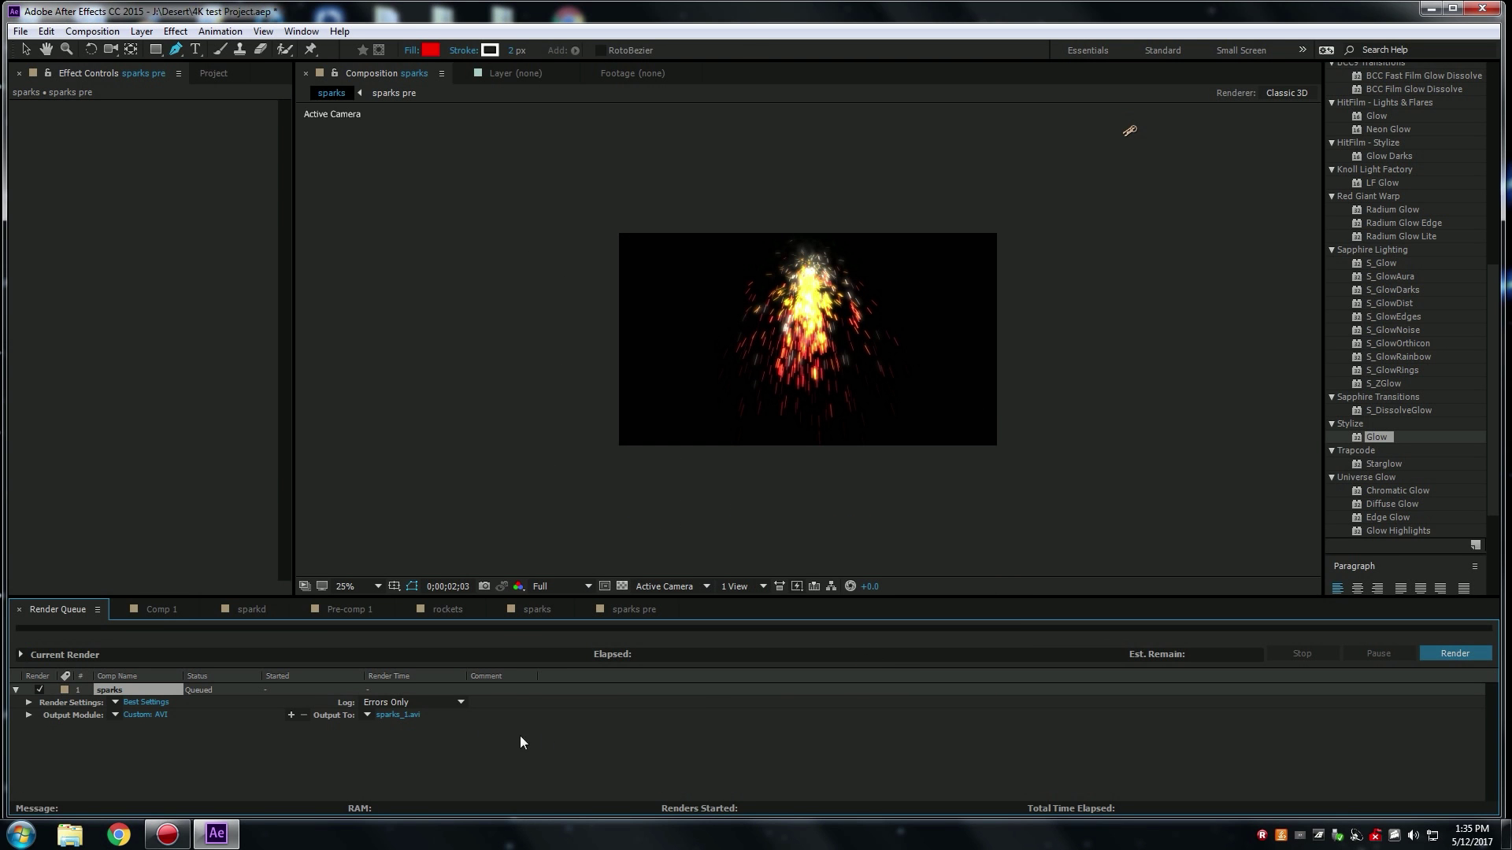
left_click(398, 715)
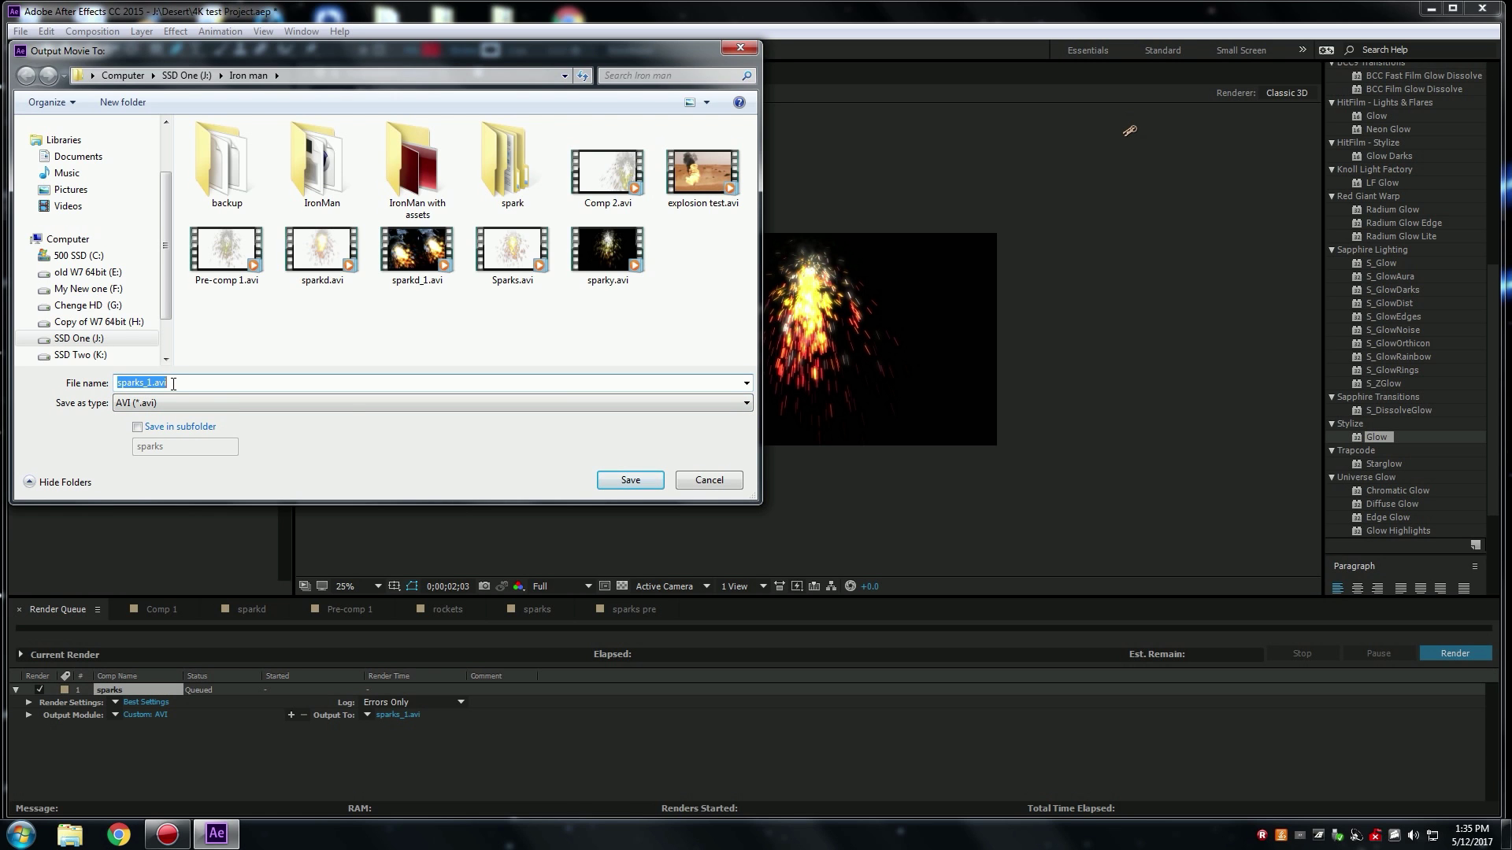
left_click(721, 482)
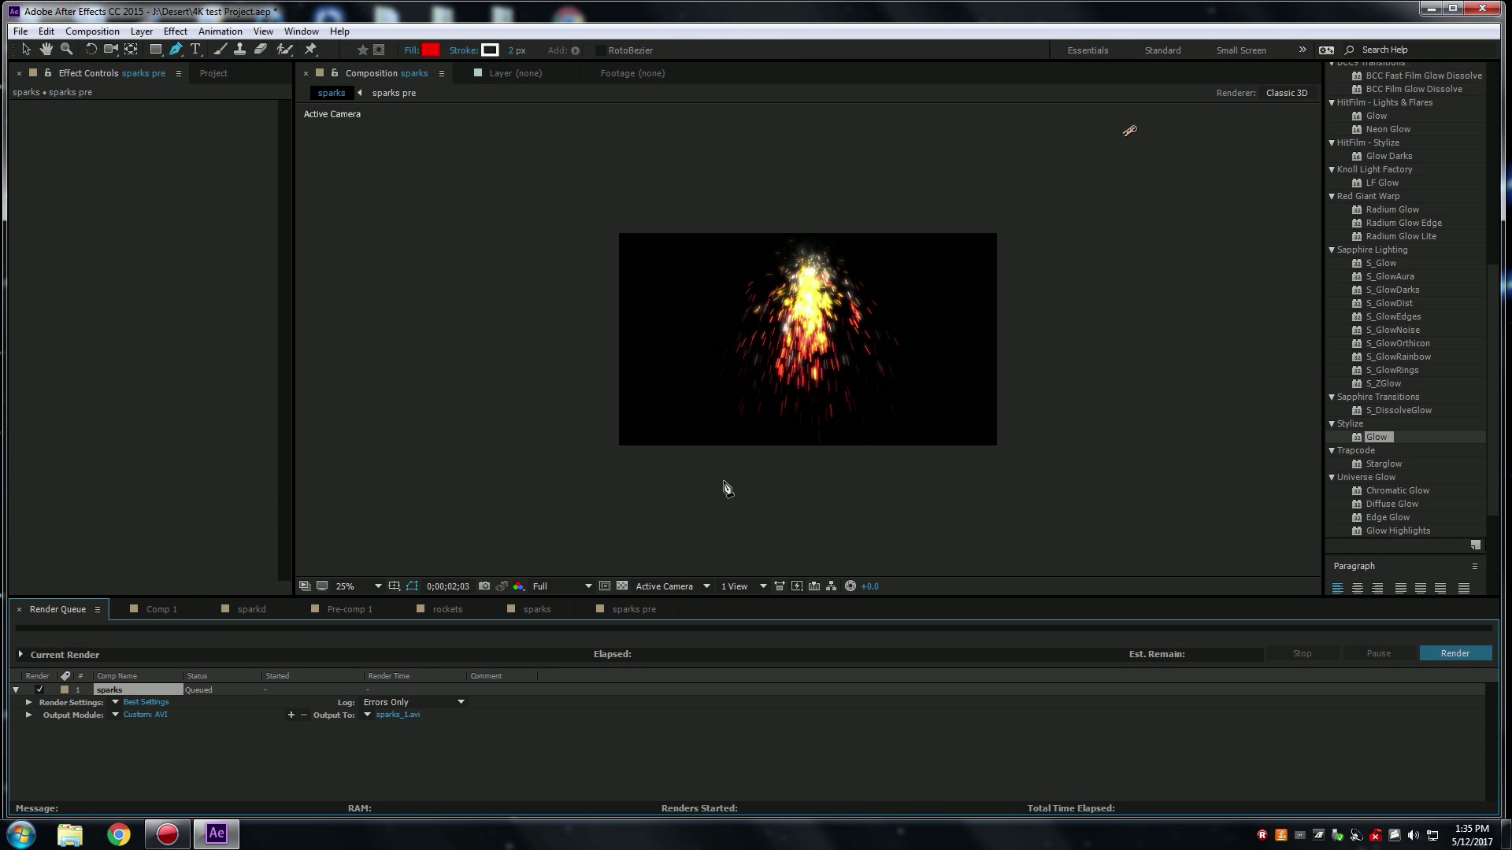
Switch the sparks output format to QuickTime and choose the DV25 NTSC video codec in its format options.
left_click(145, 715)
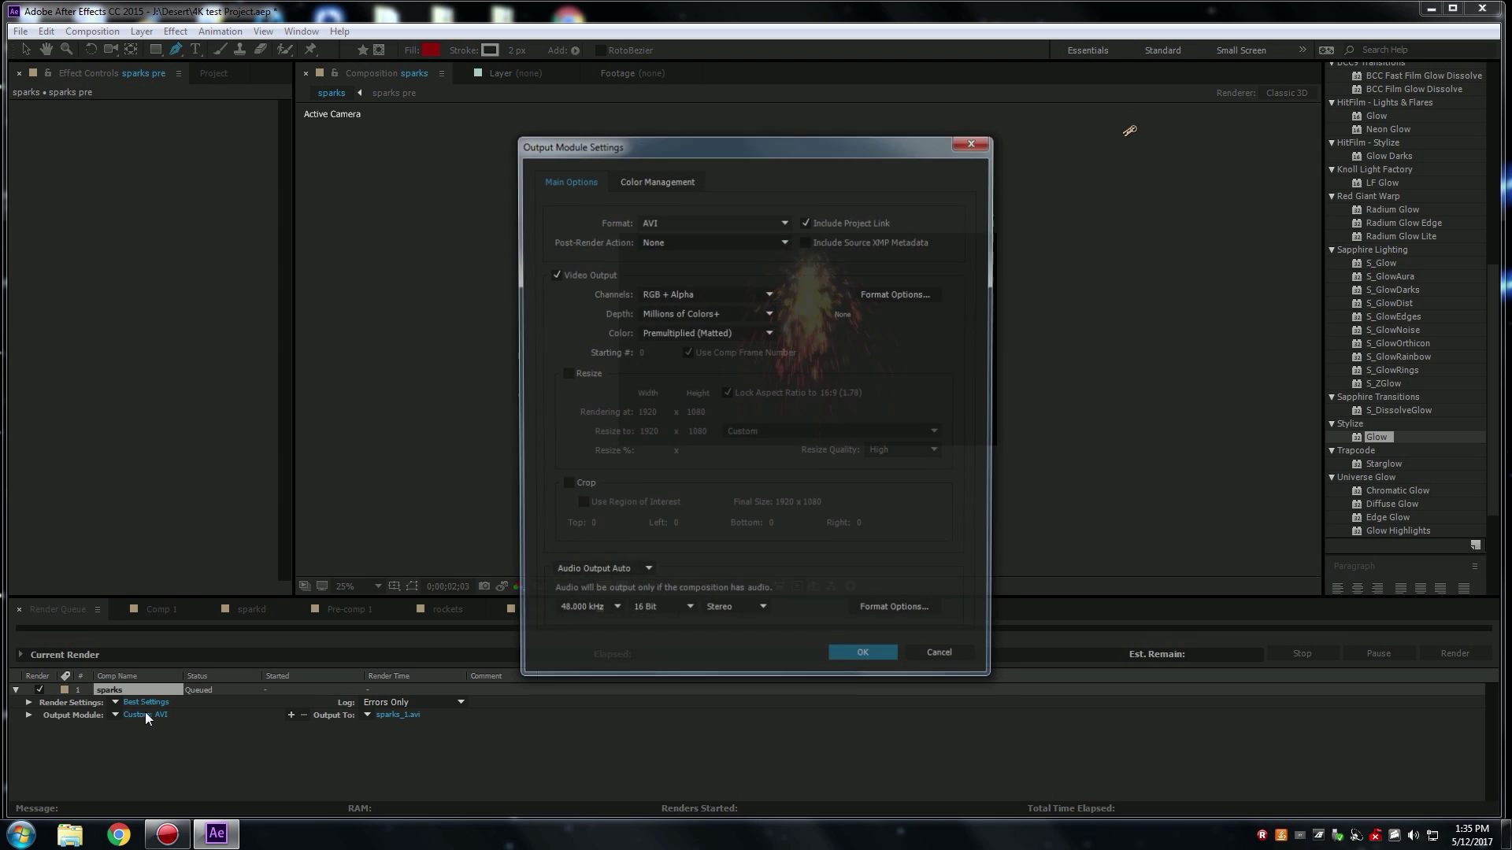
left_click(785, 224)
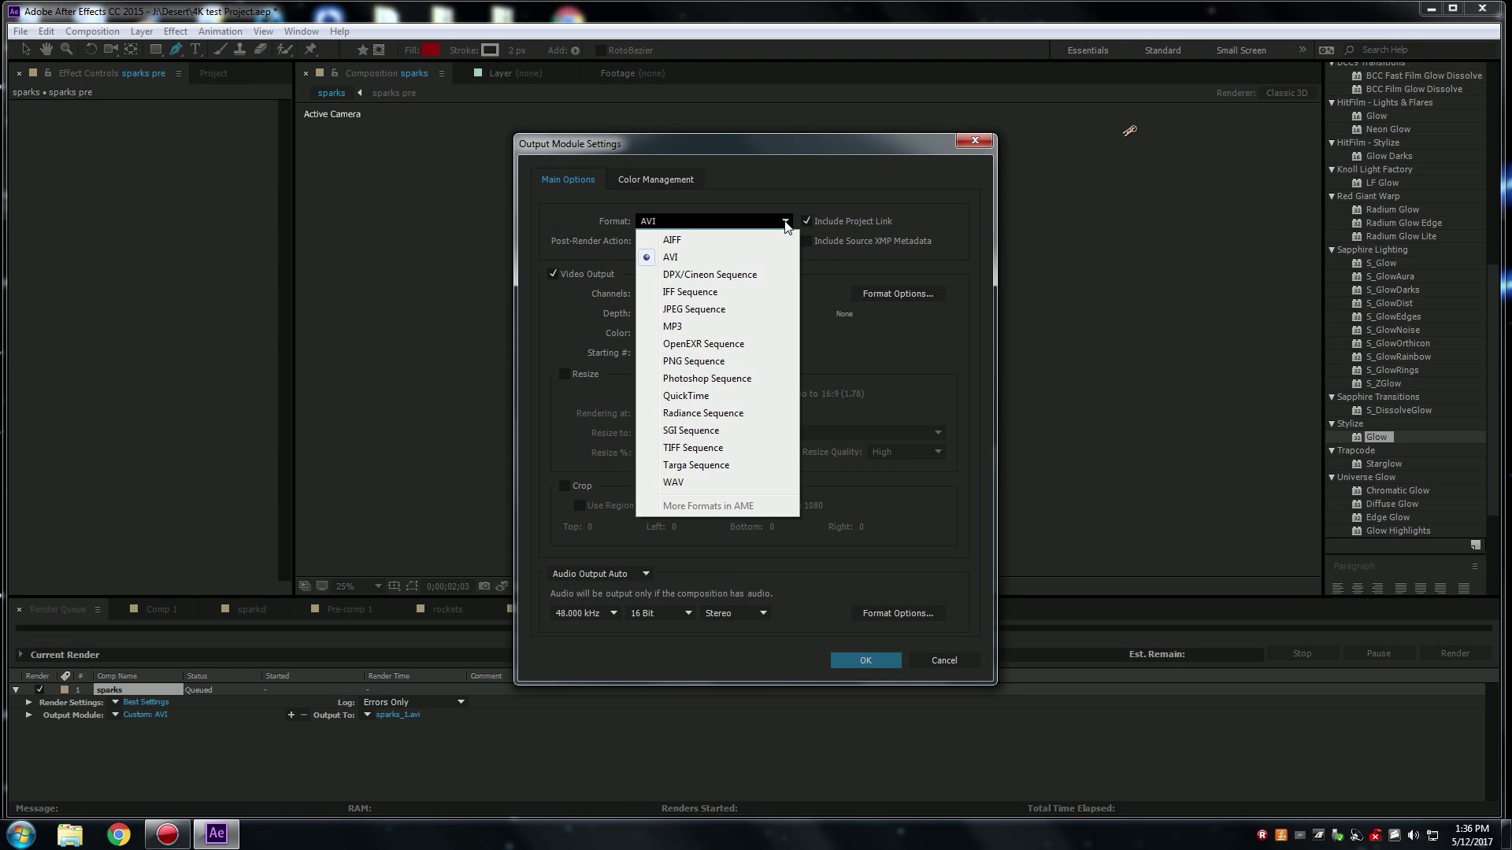
left_click(670, 396)
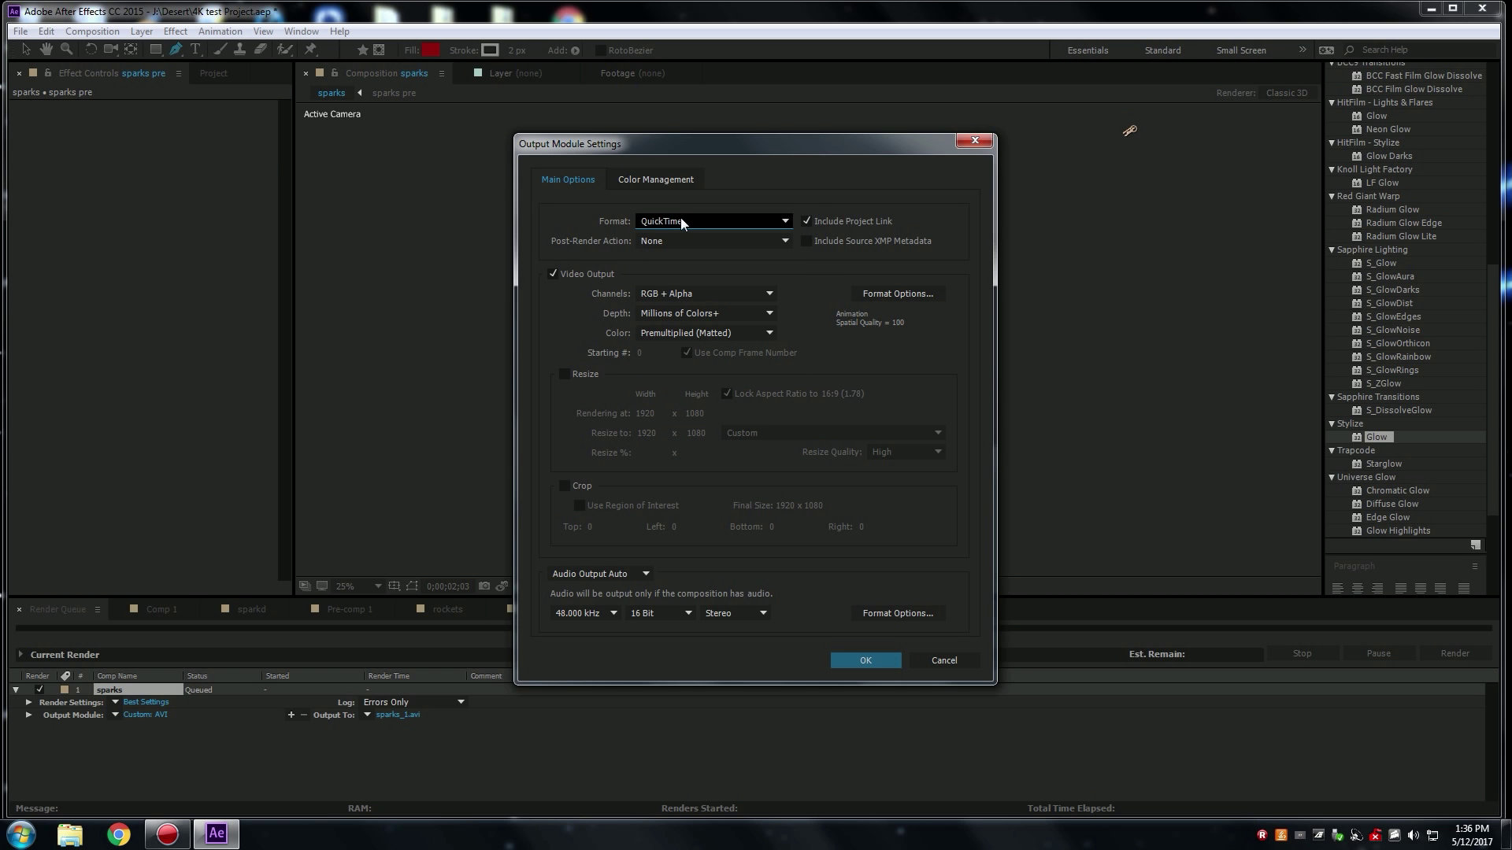
left_click(864, 295)
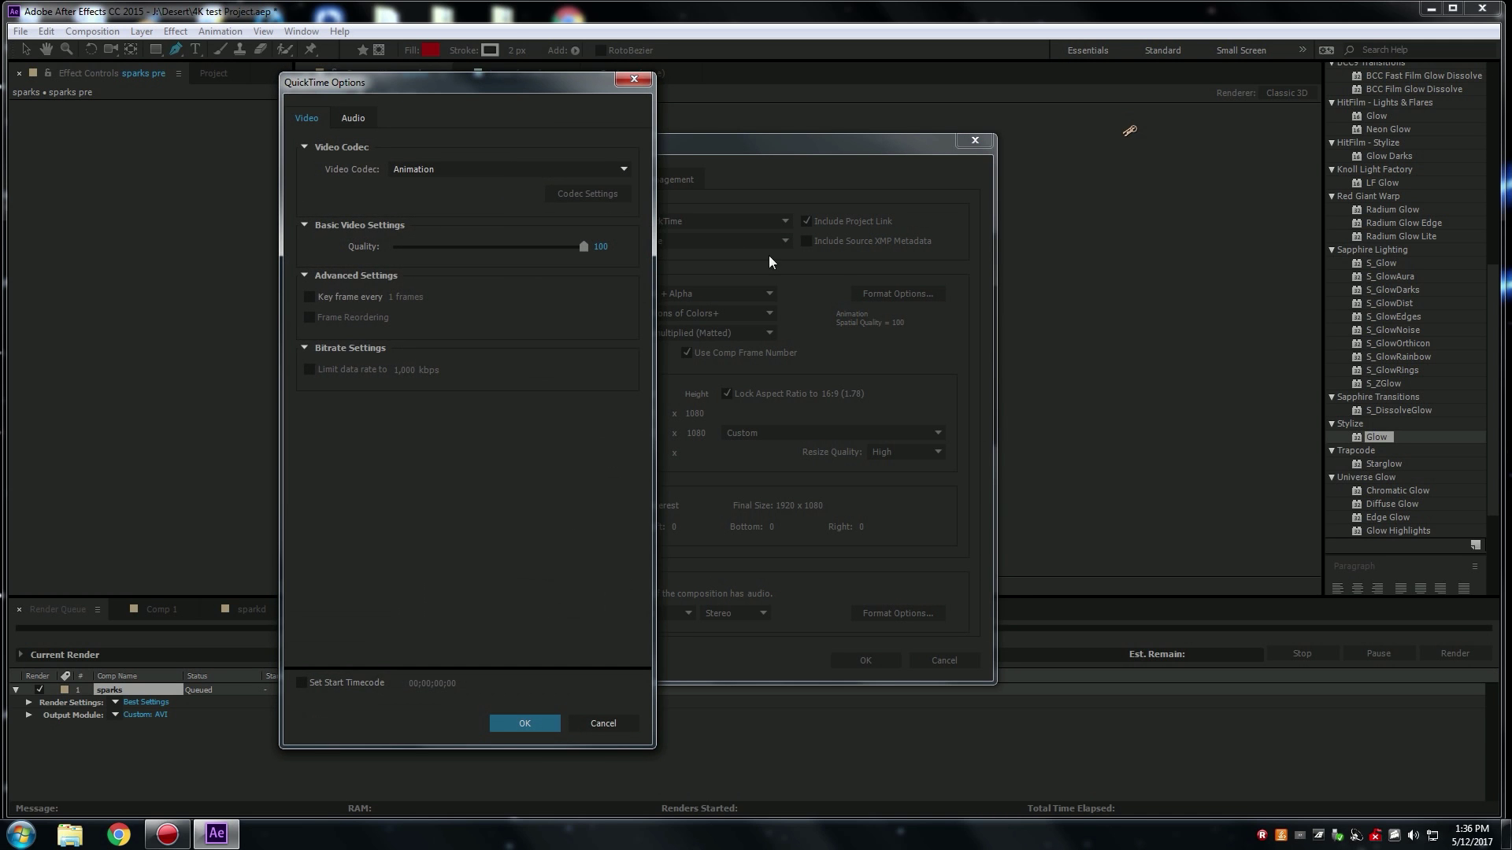
left_click(608, 170)
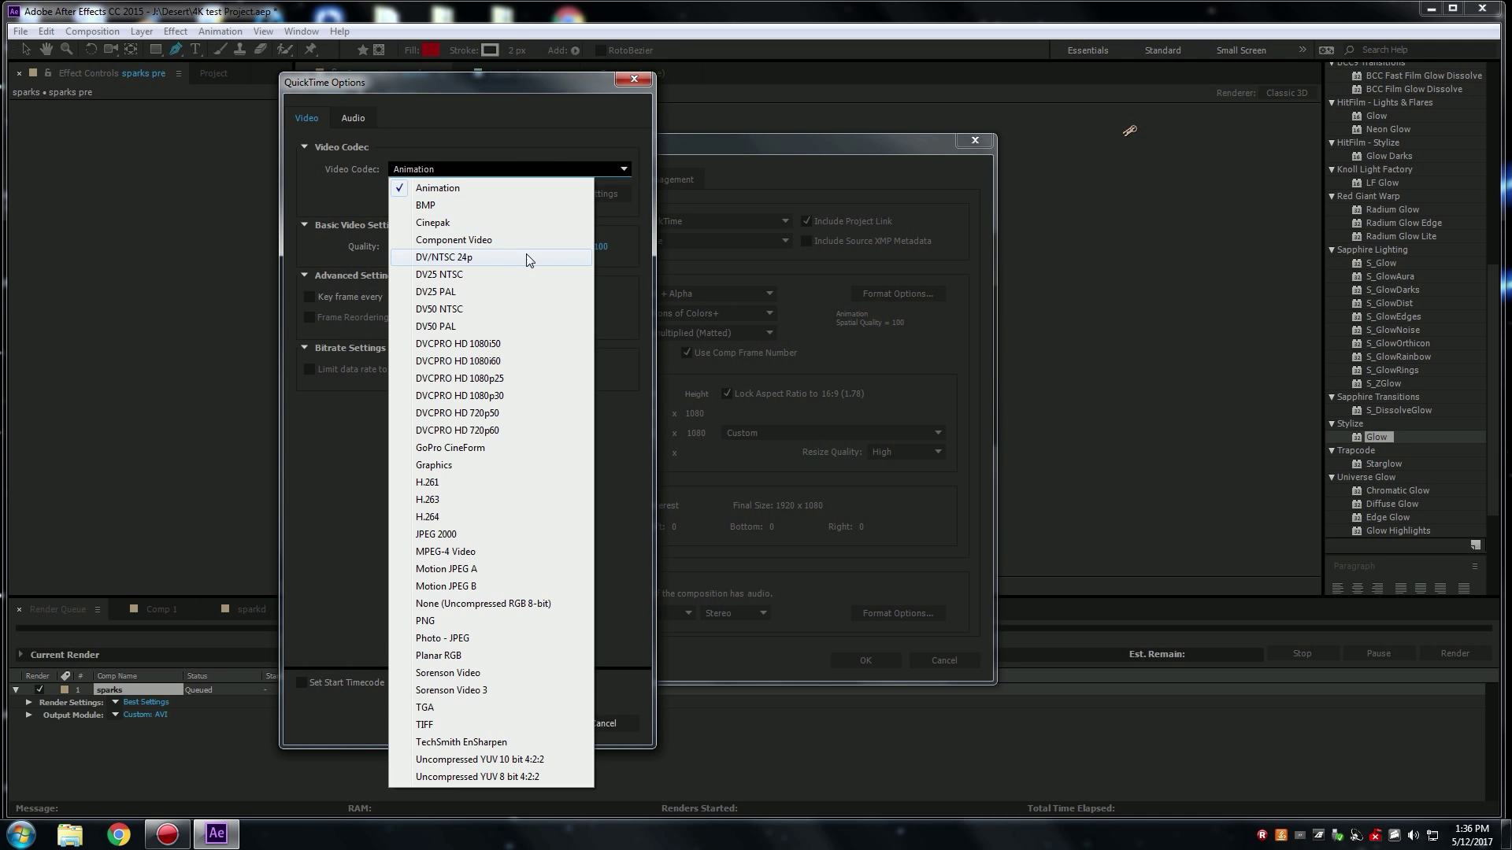
left_click(483, 280)
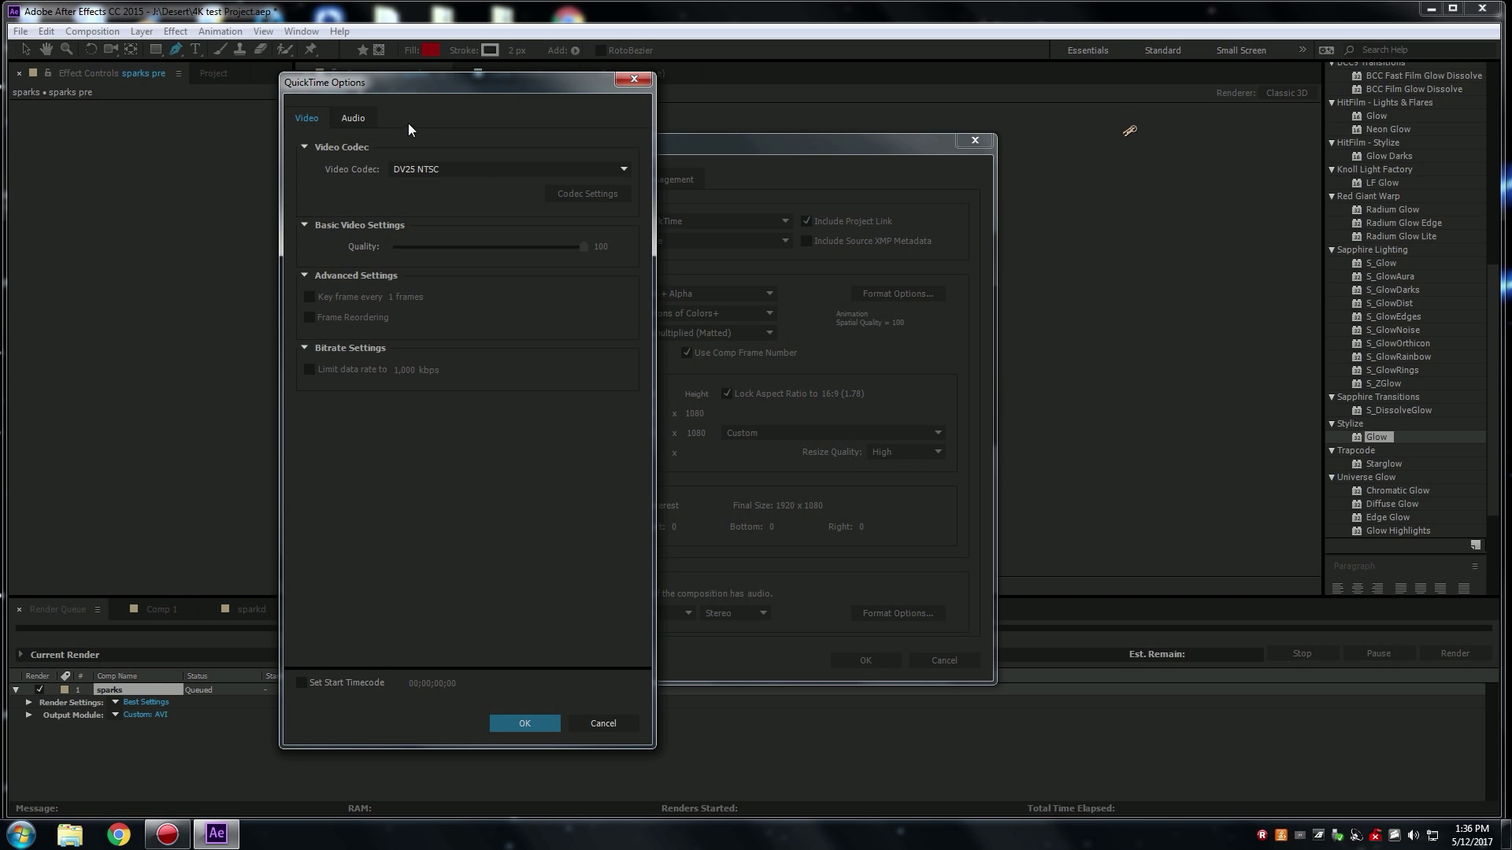
Set the QuickTime video codec to Animation and the output channels to RGB + Alpha, and accept the output module settings.
left_click(622, 171)
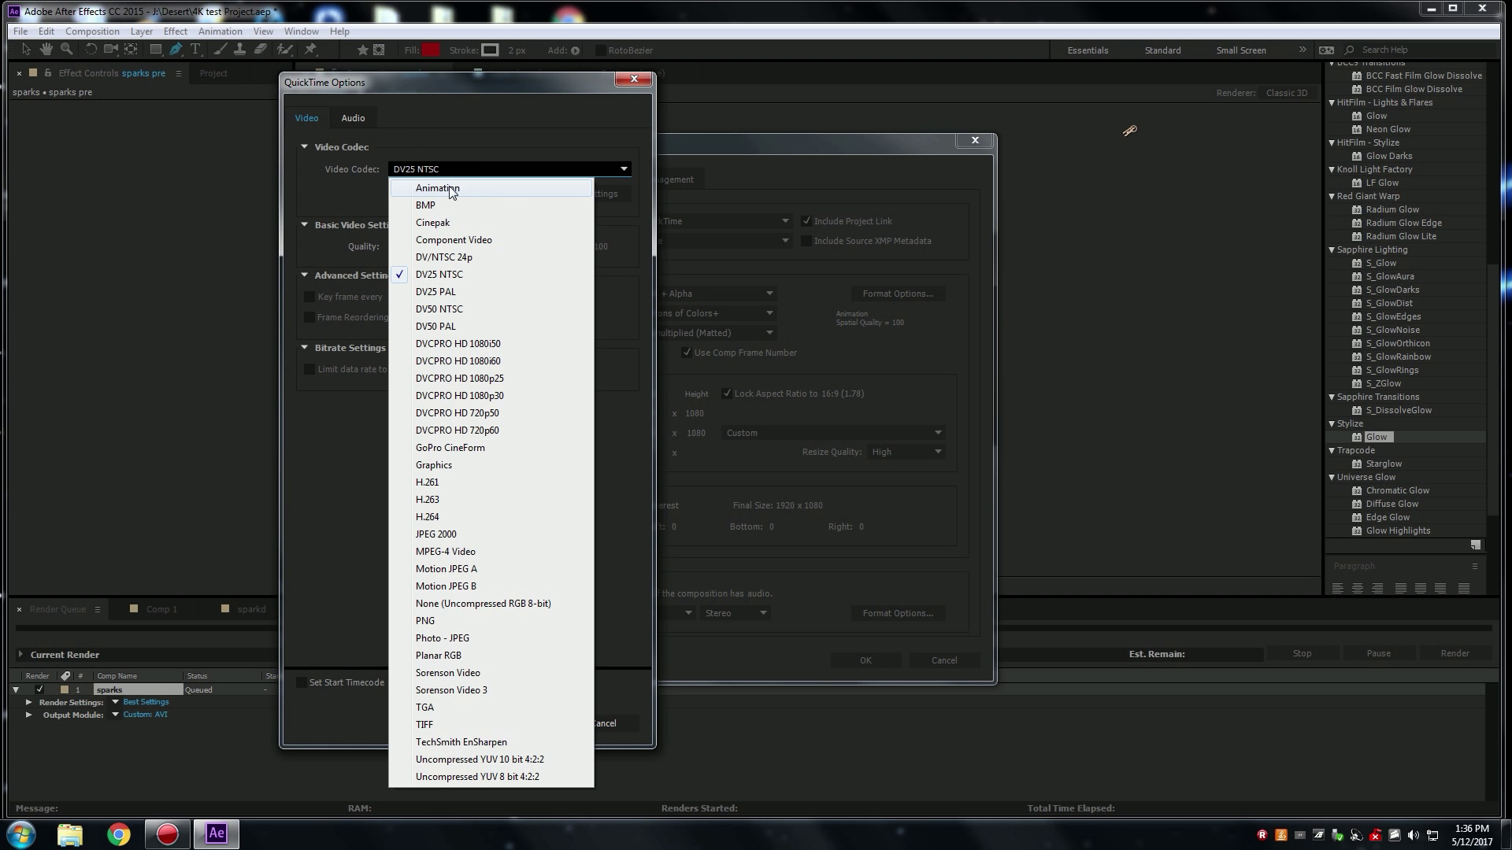
left_click(452, 191)
left_click(524, 721)
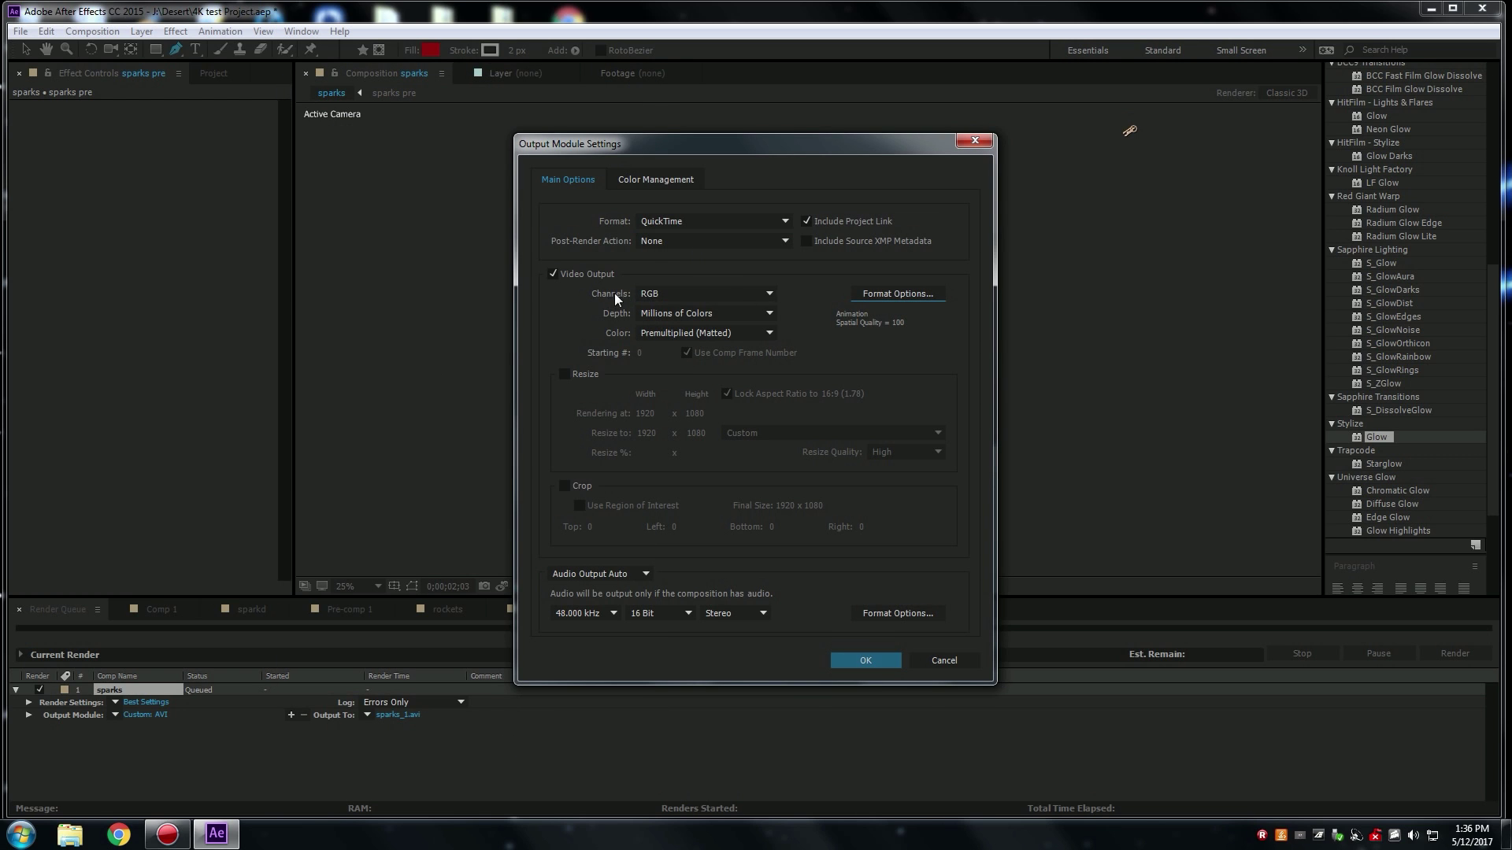
left_click(769, 294)
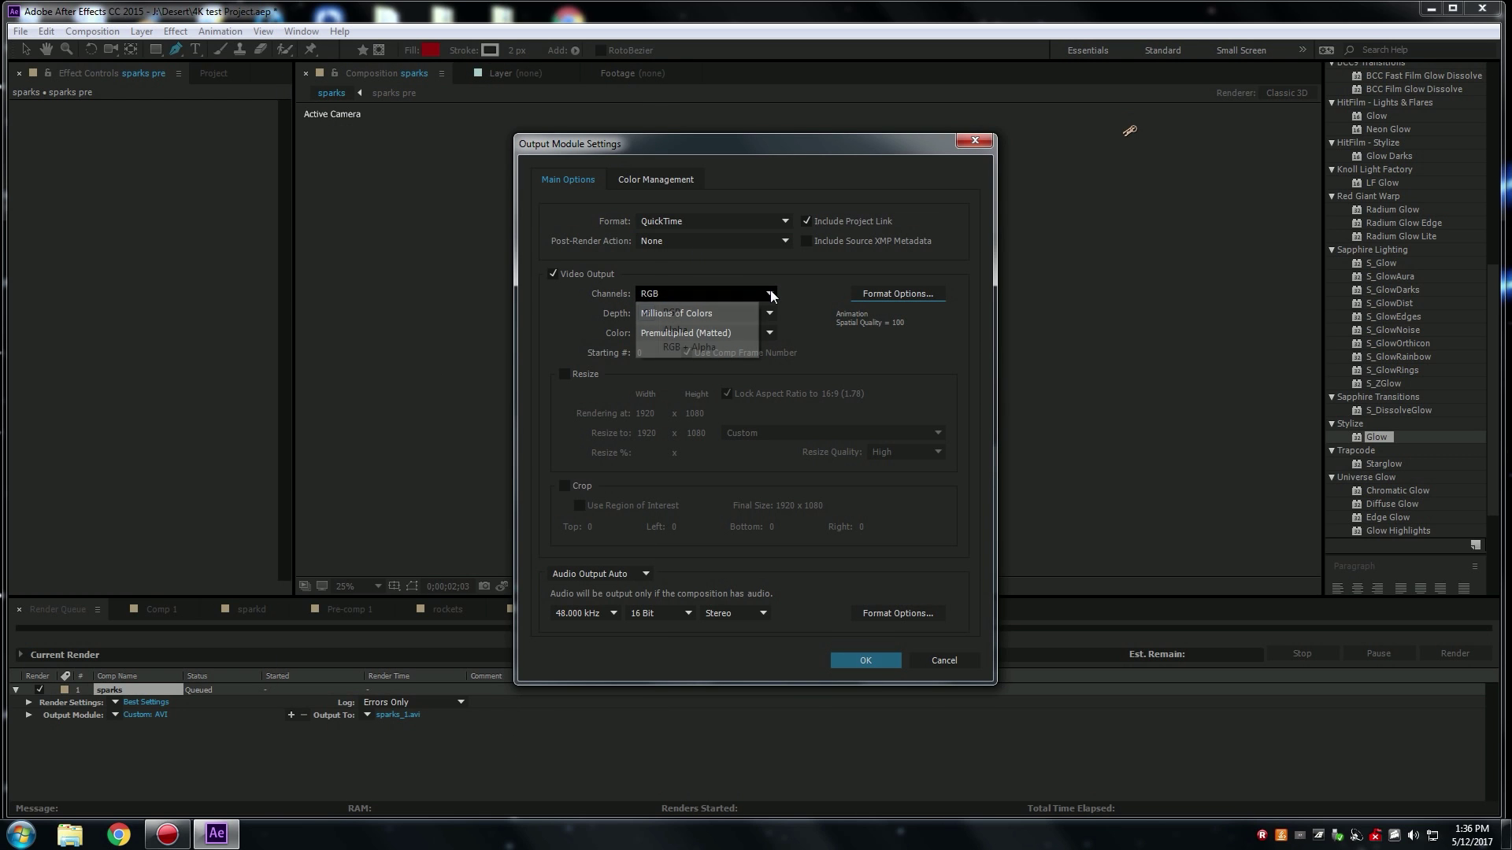
left_click(708, 347)
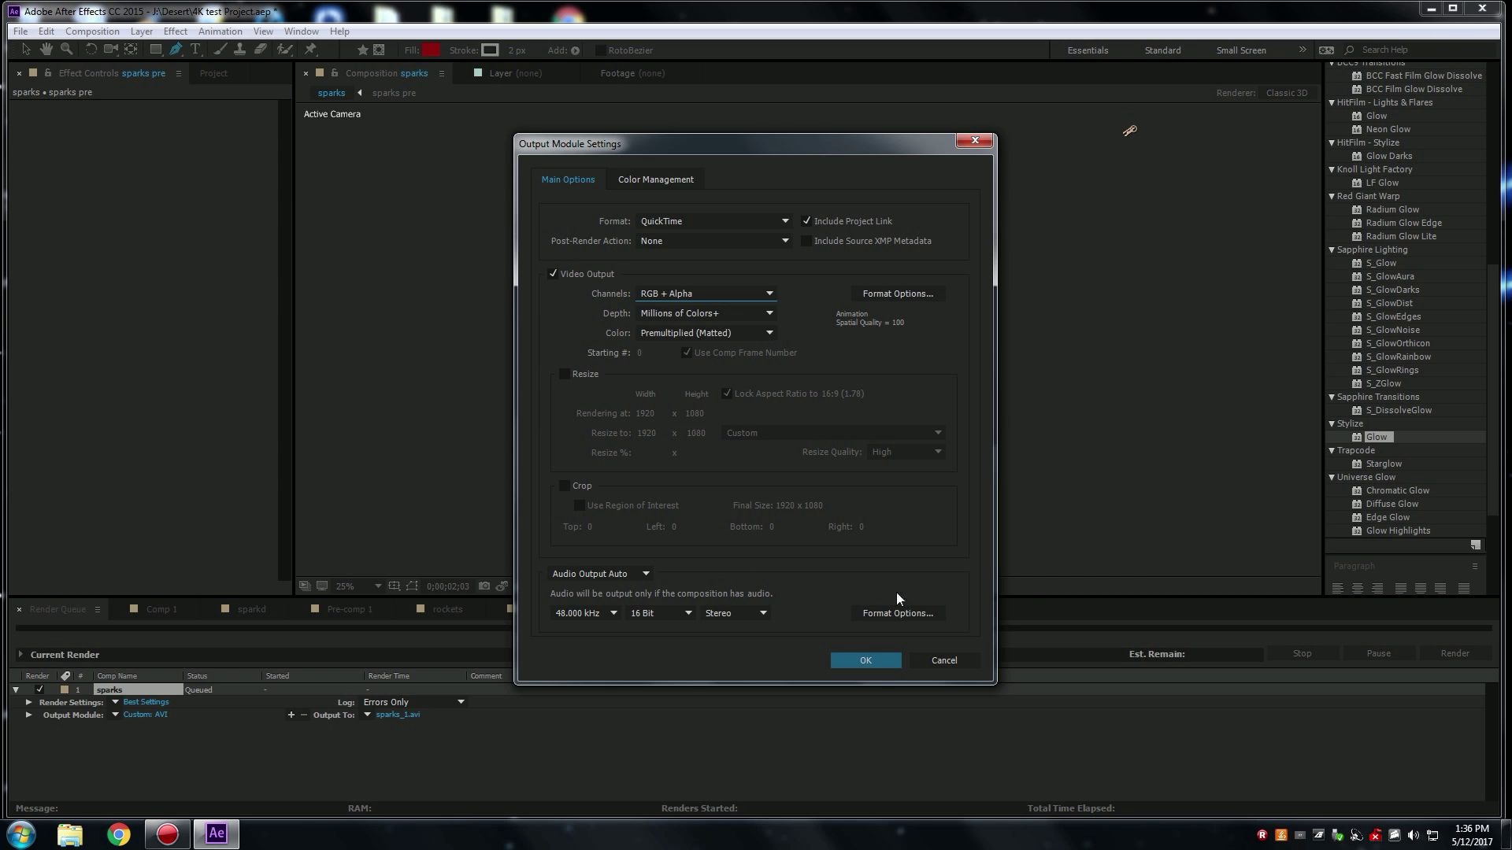
left_click(866, 659)
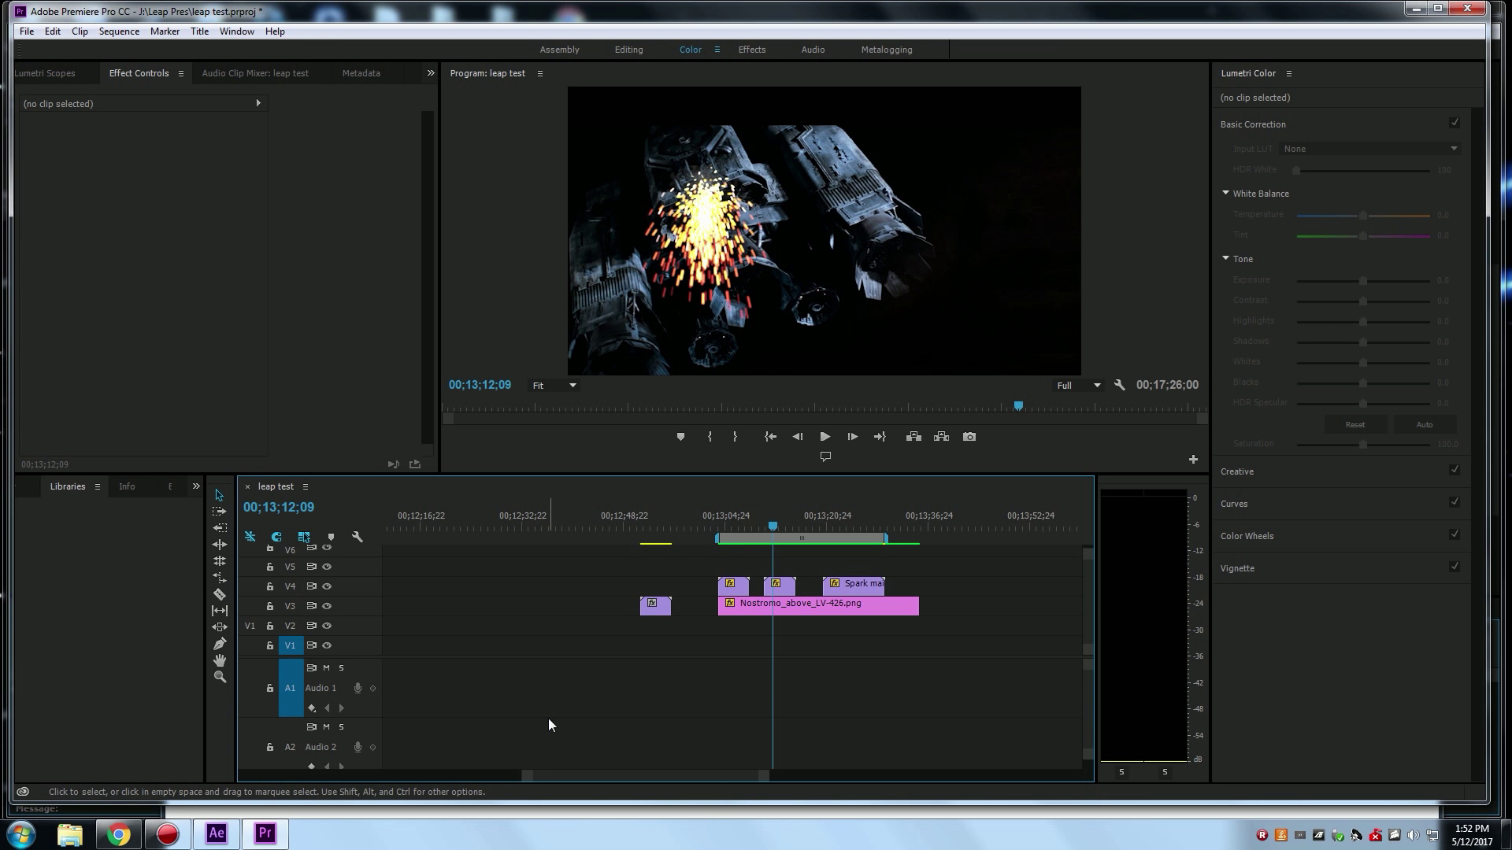
In Premiere Pro, scrub through the spark clips over Nostromo_above_LV-426.png in the leap test sequence and enlarge the Program monitor.
left_click(708, 531)
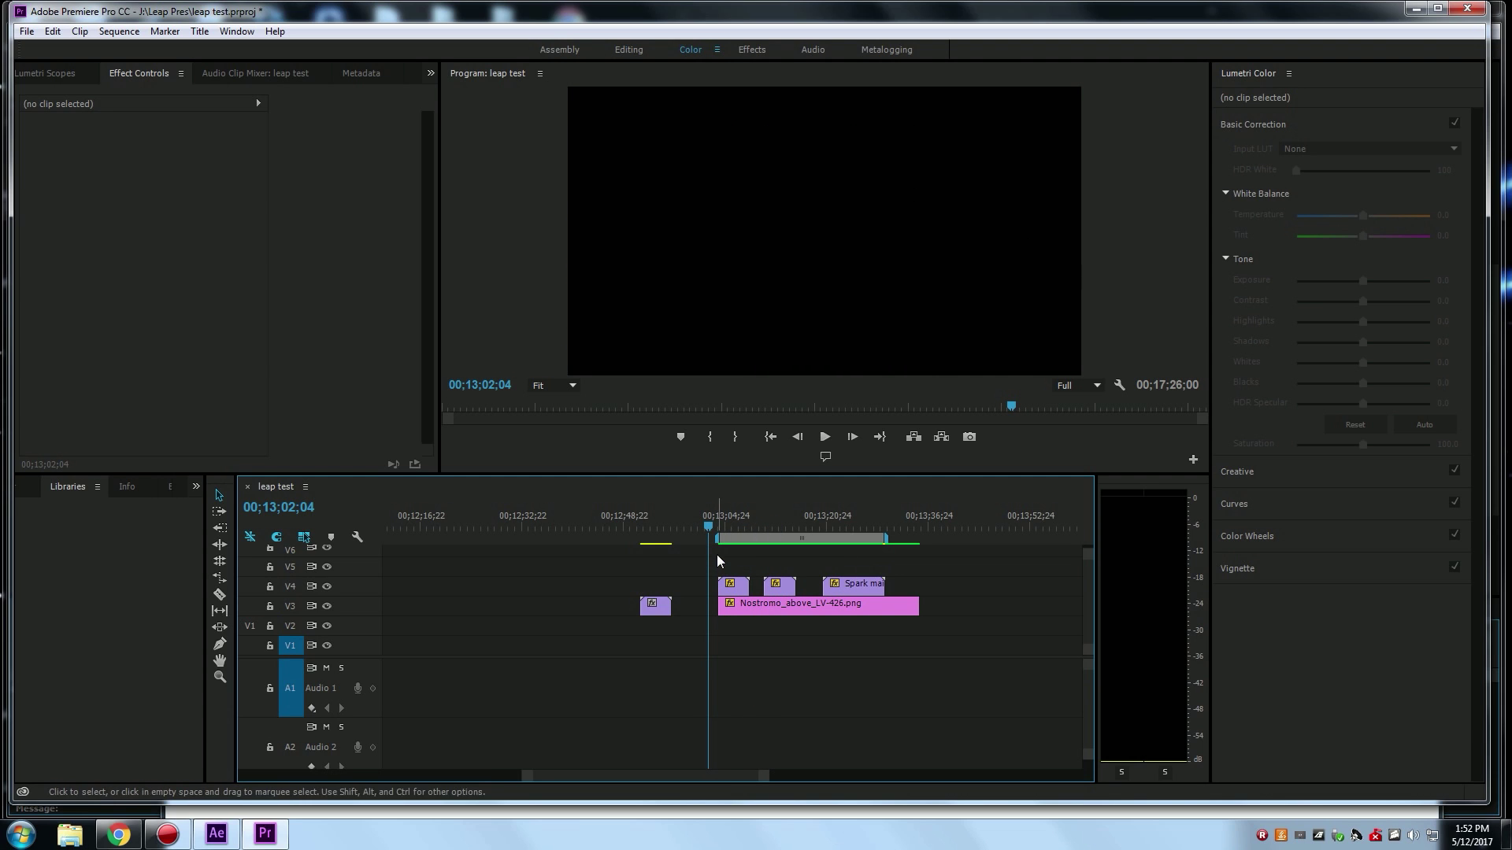
left_click_drag(711, 523, 714, 527)
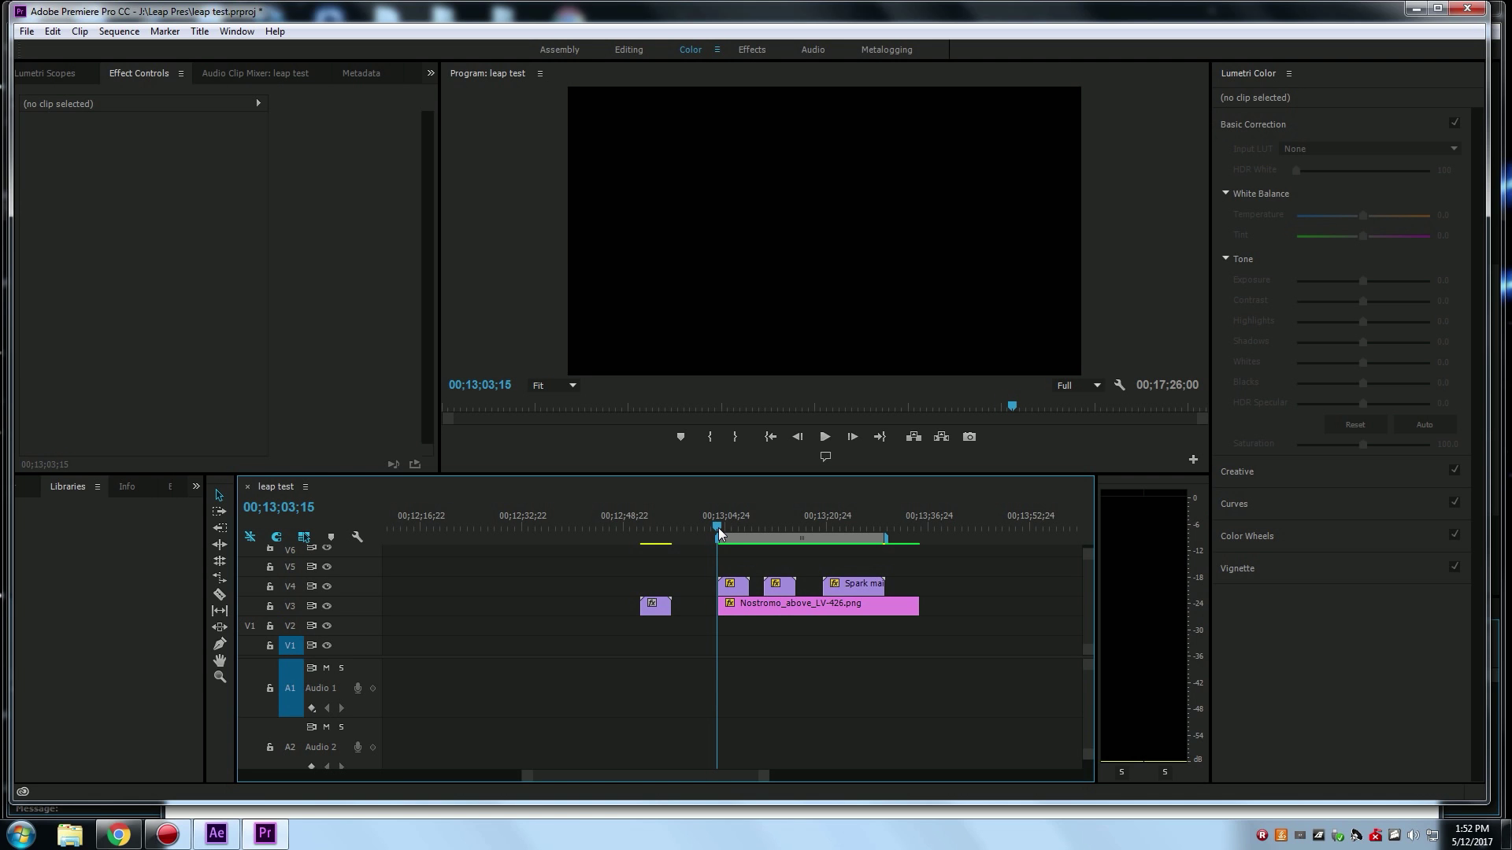
left_click_drag(718, 528, 860, 566)
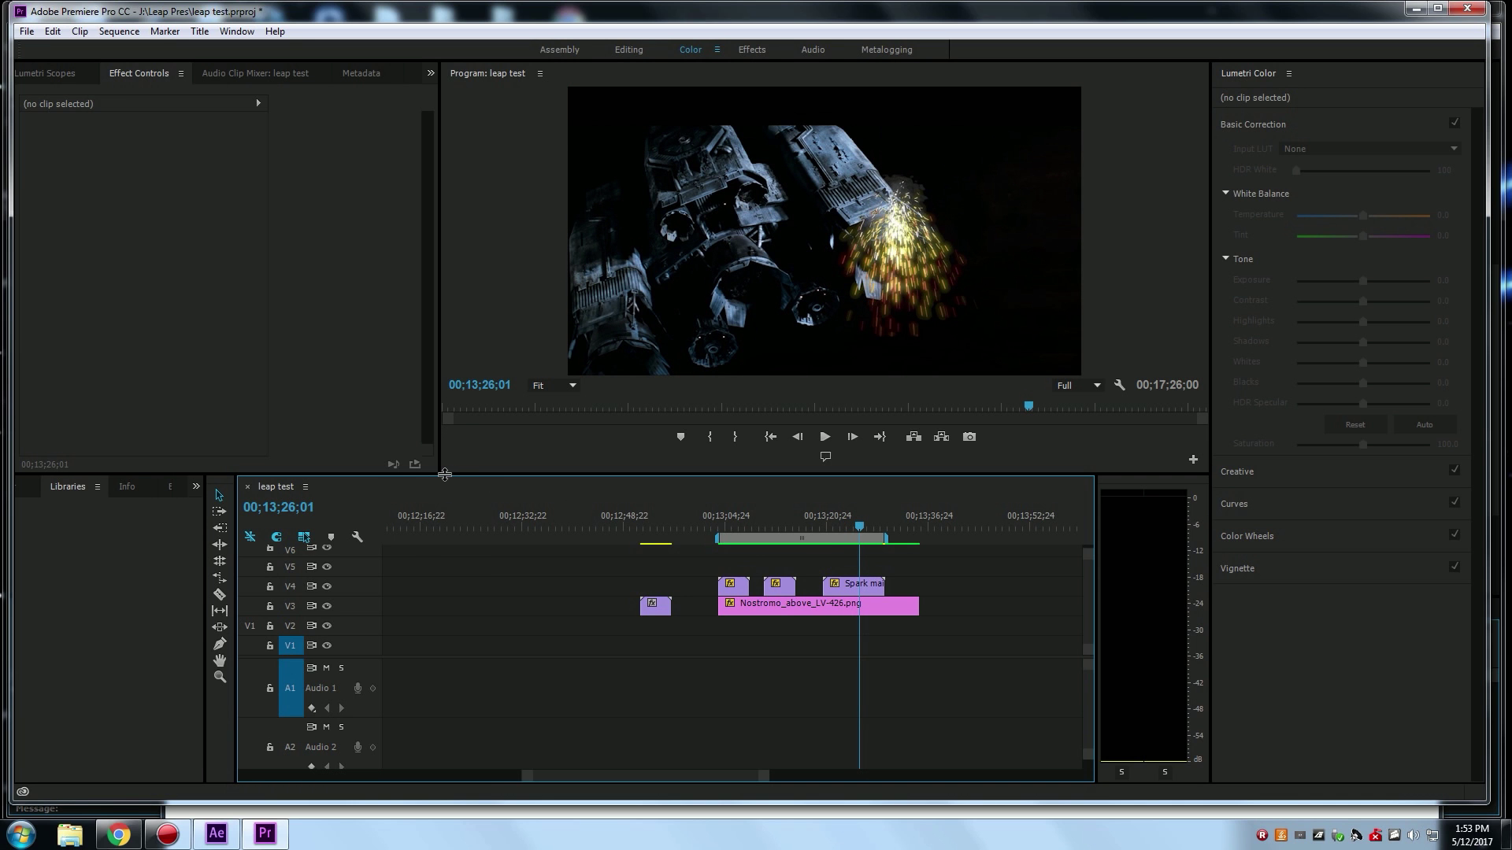
left_click_drag(439, 473, 272, 553)
left_click_drag(841, 604, 729, 613)
left_click_drag(851, 555, 852, 460)
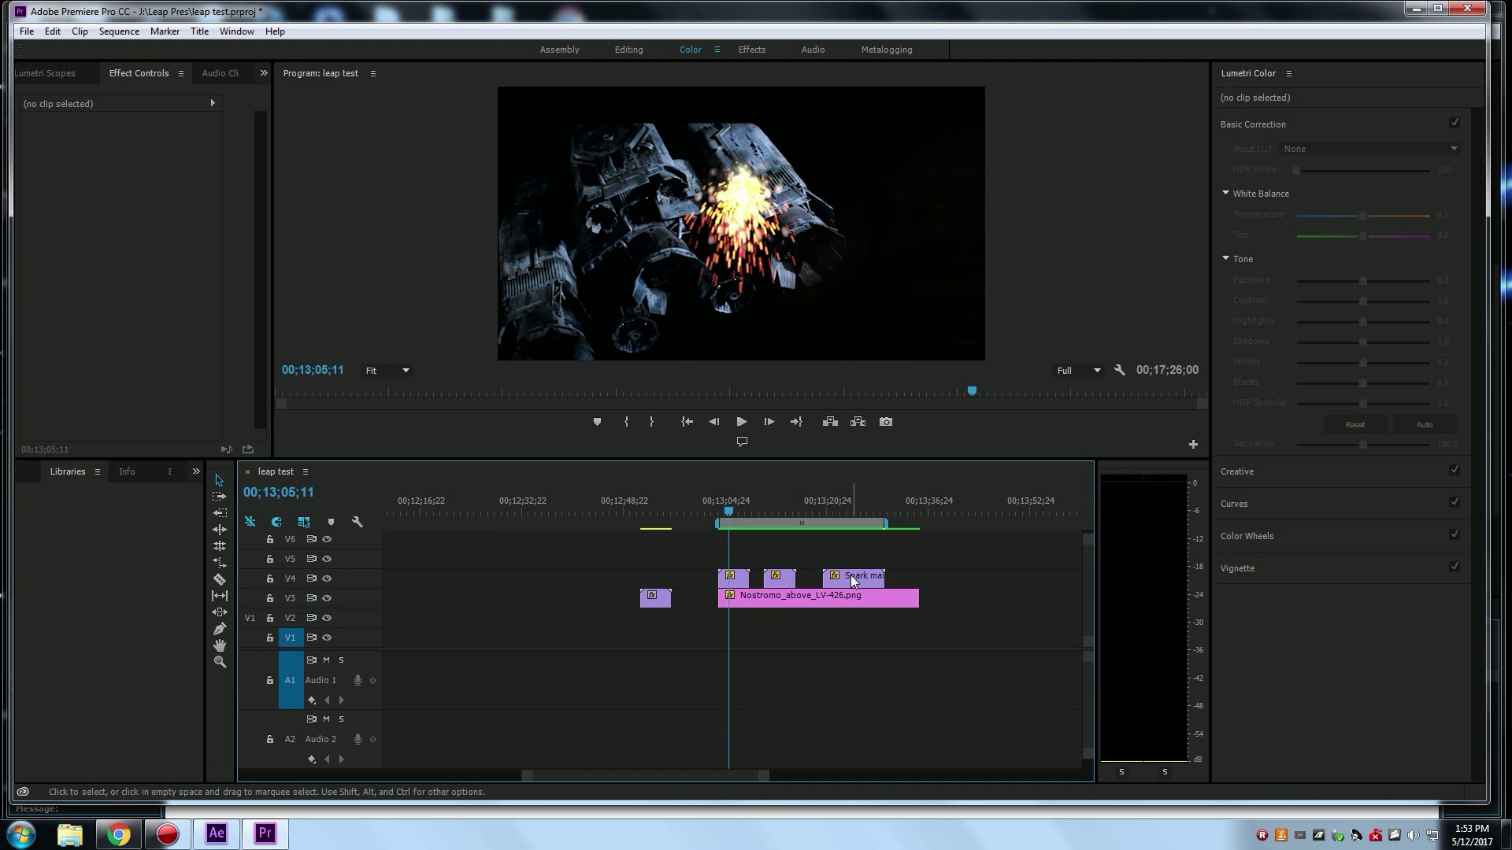
Move the second spark clip, not pre sparks.avi, onto V4 above the desert explosion clip and check it at 00;12;52;12.
left_click(724, 584)
left_click_drag(776, 579, 654, 582)
mouse_move(666, 520)
left_mouse_down()
mouse_move(679, 513)
mouse_move(633, 513)
mouse_move(648, 522)
left_mouse_up()
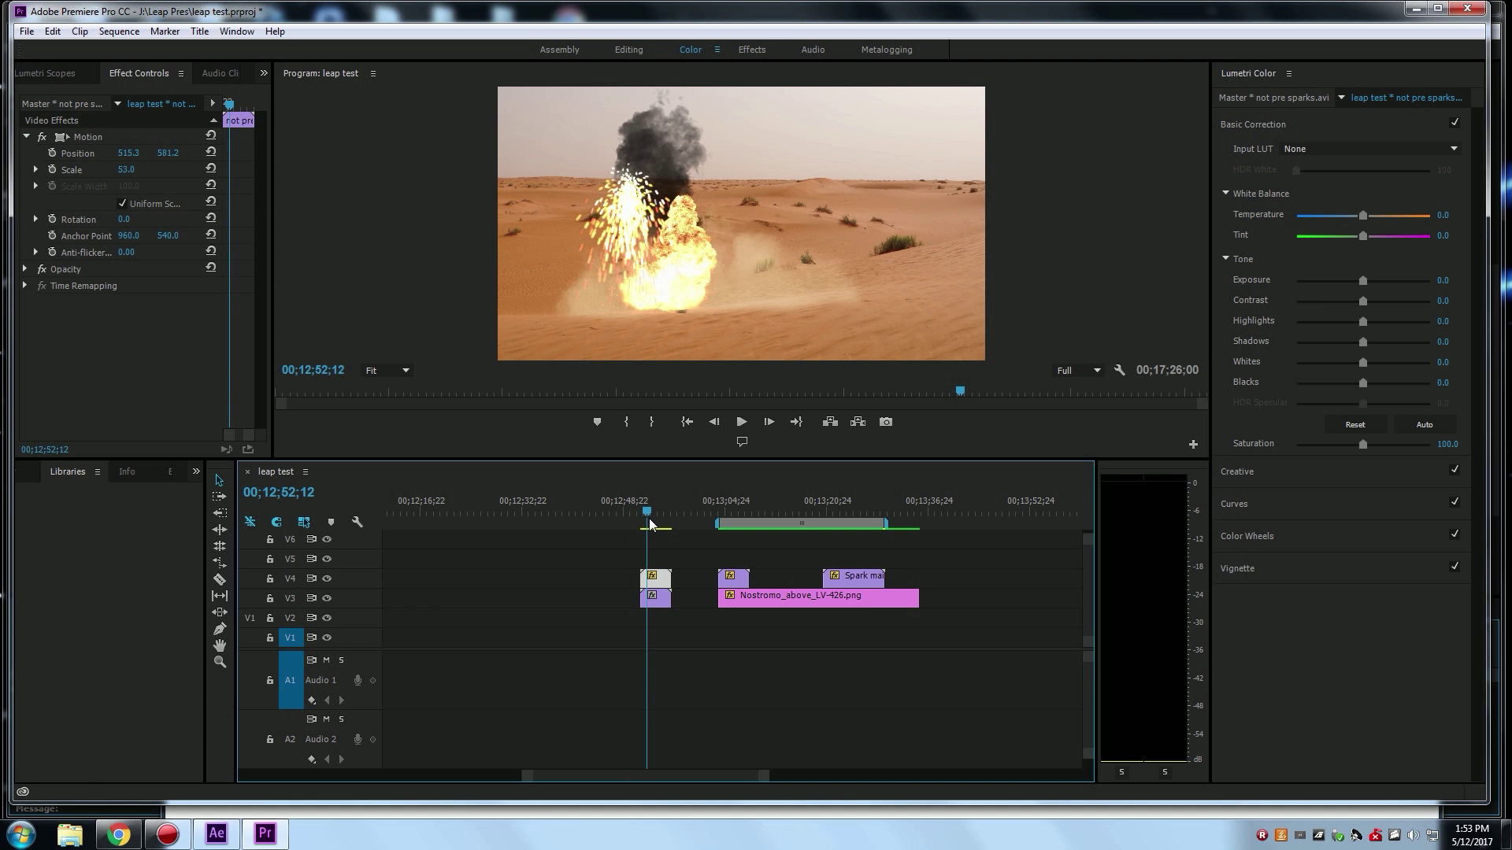
Move the not pre sparks clip earlier on V4, place Spark mains.mov above the desert explosion clip, and scrub to 00;12;57;11.
left_click_drag(651, 579, 599, 581)
left_click_drag(836, 583, 655, 580)
left_click(657, 520)
left_click_drag(656, 519, 678, 579)
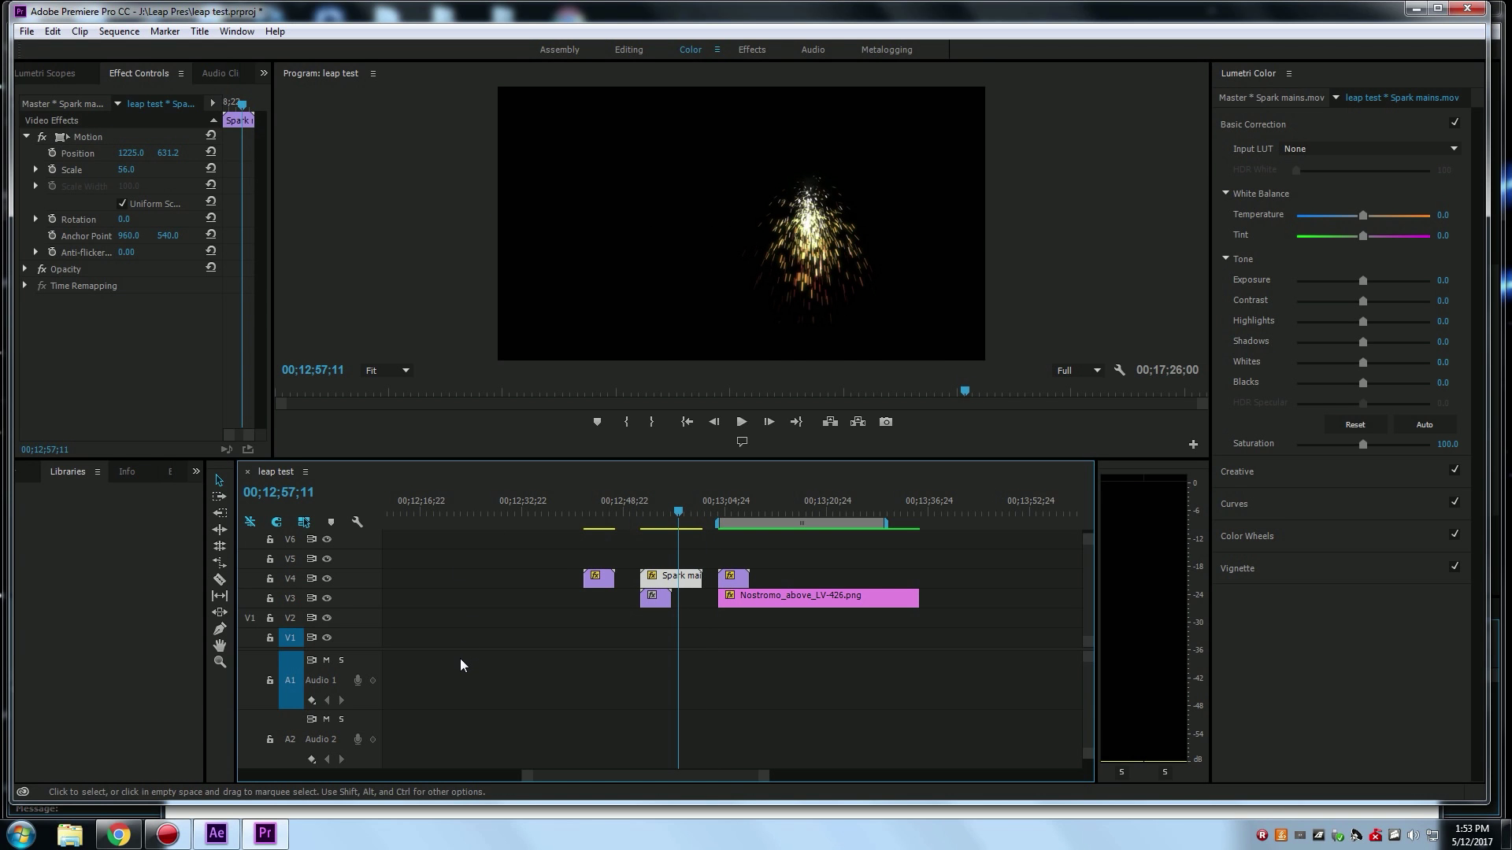